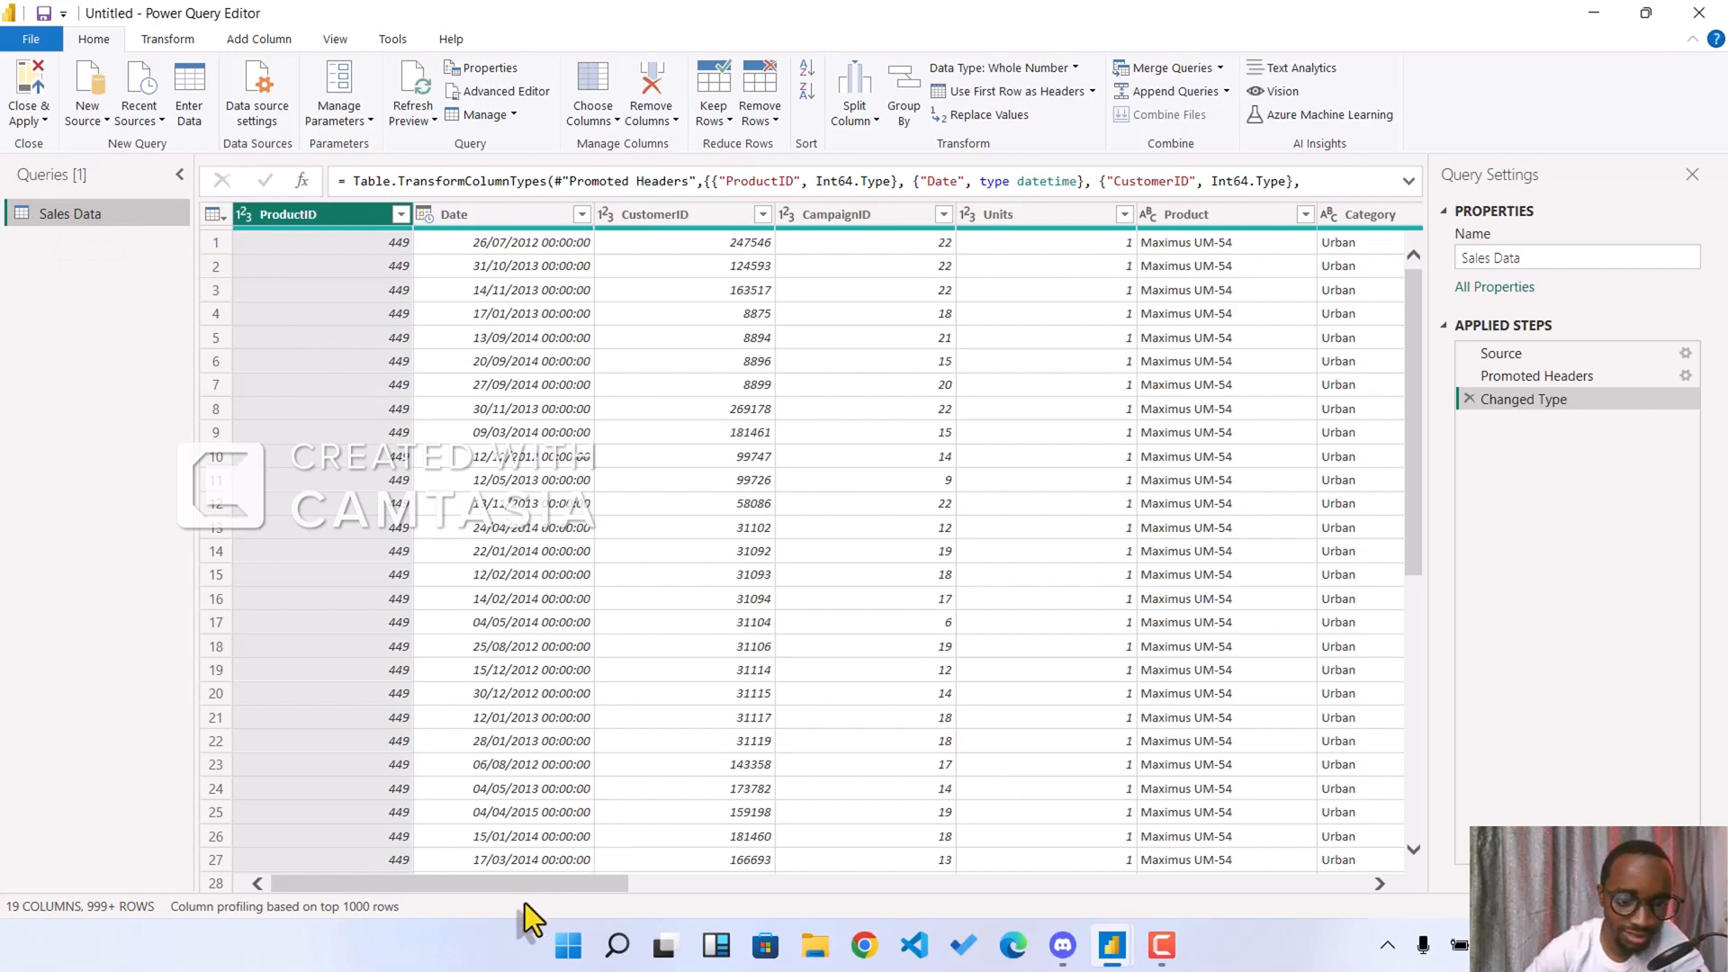
- Look across the Sales Data columns and base column profiling on the entire data set
left_click_drag(504, 883, 1215, 817)
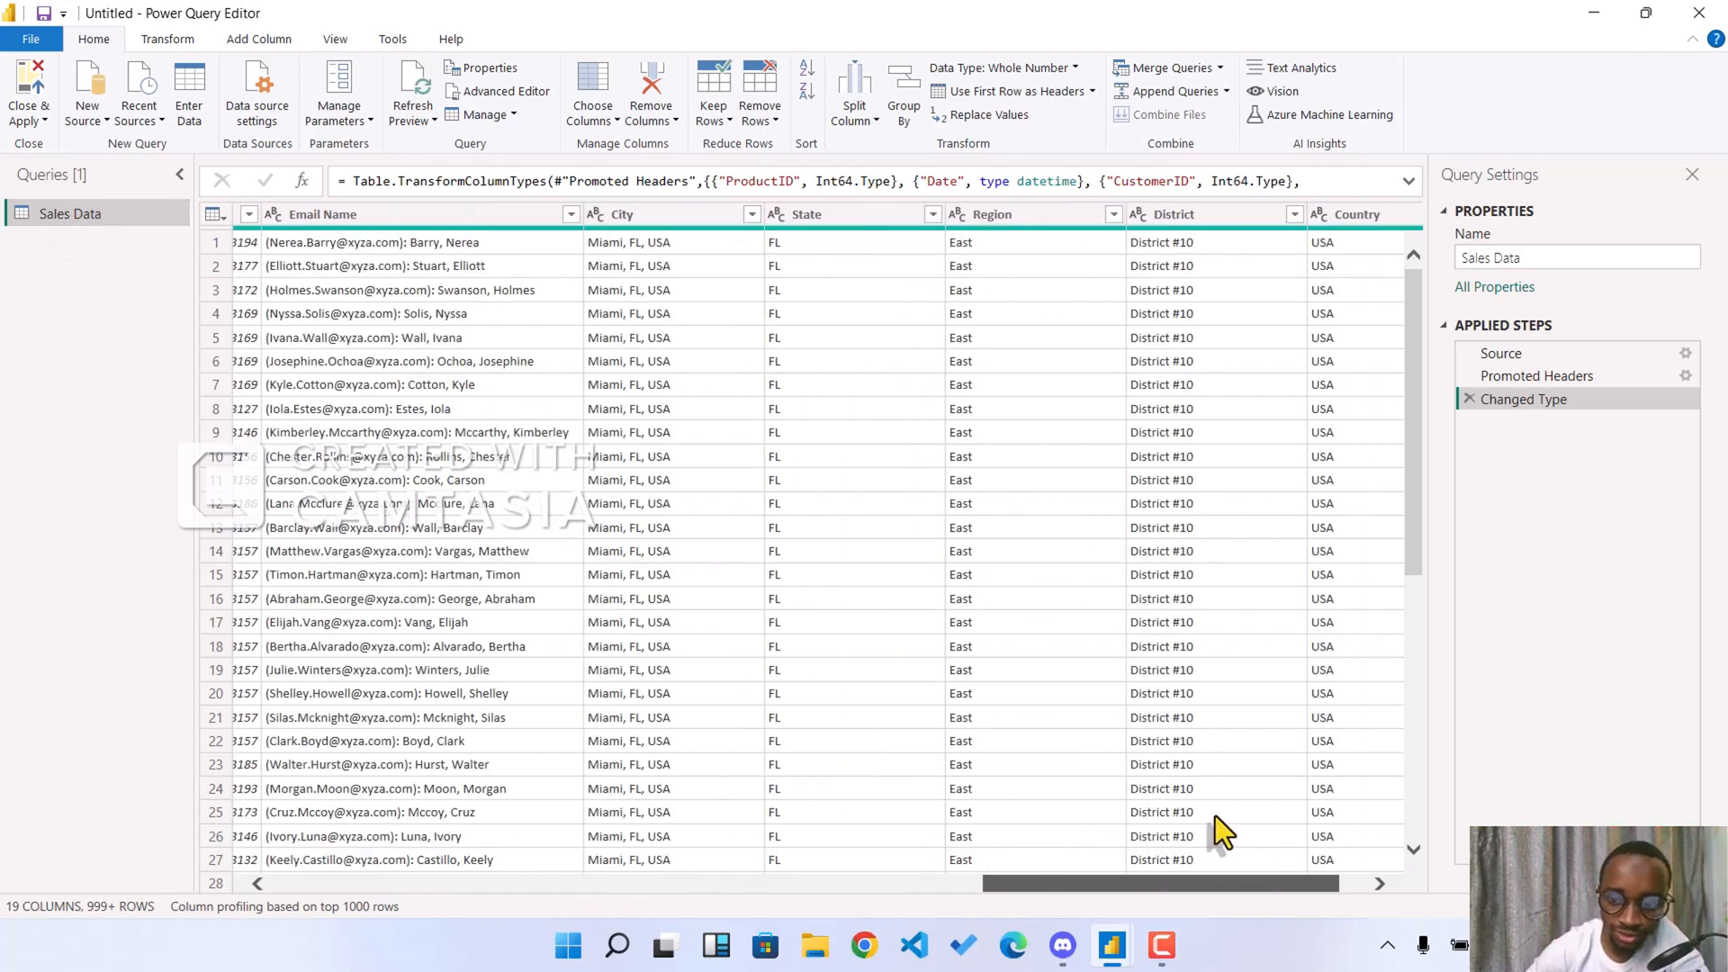
left_click_drag(1131, 892, 415, 883)
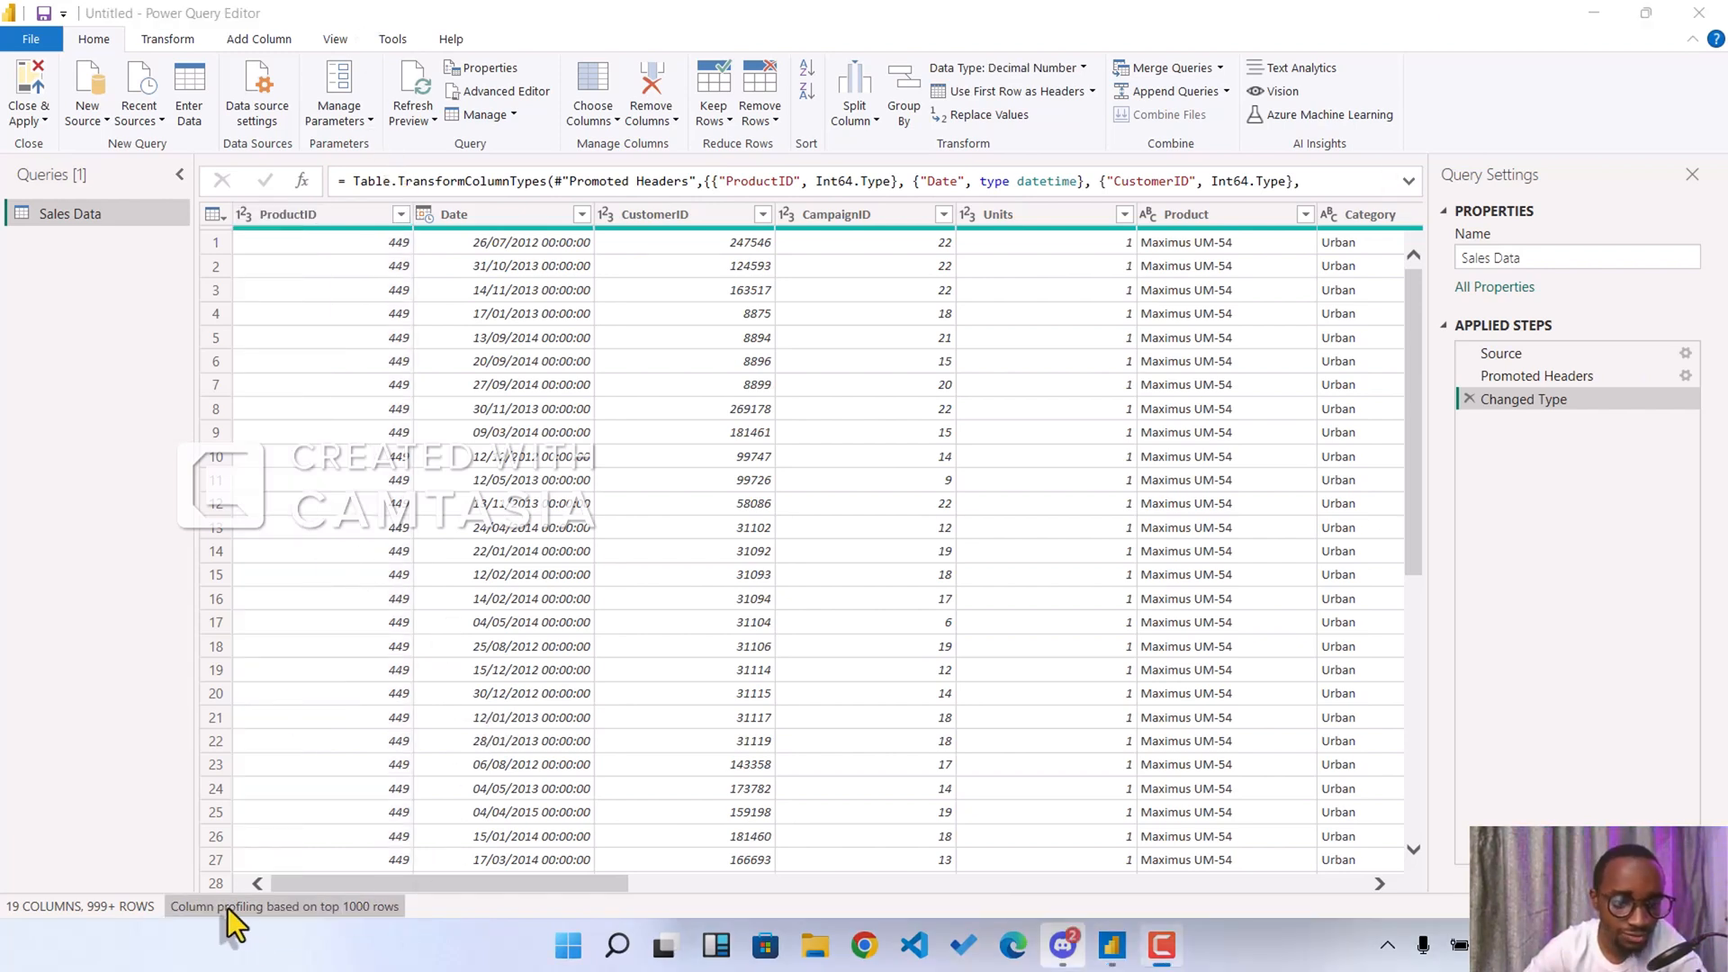
left_click(276, 910)
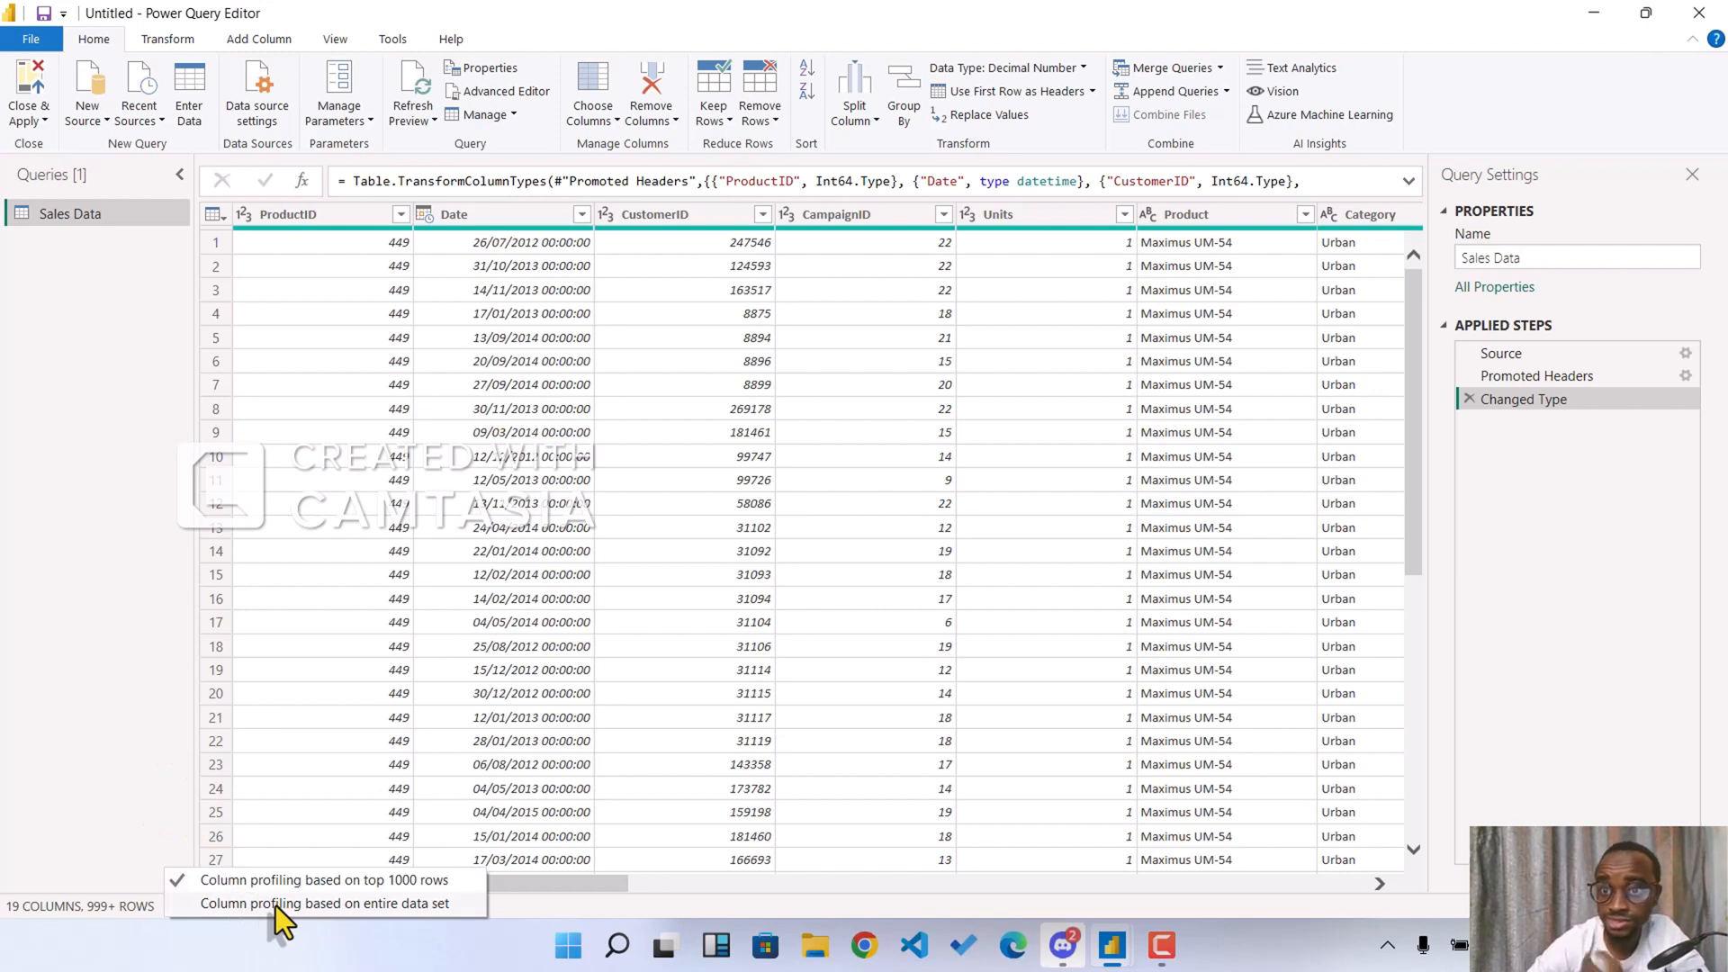
left_click(367, 903)
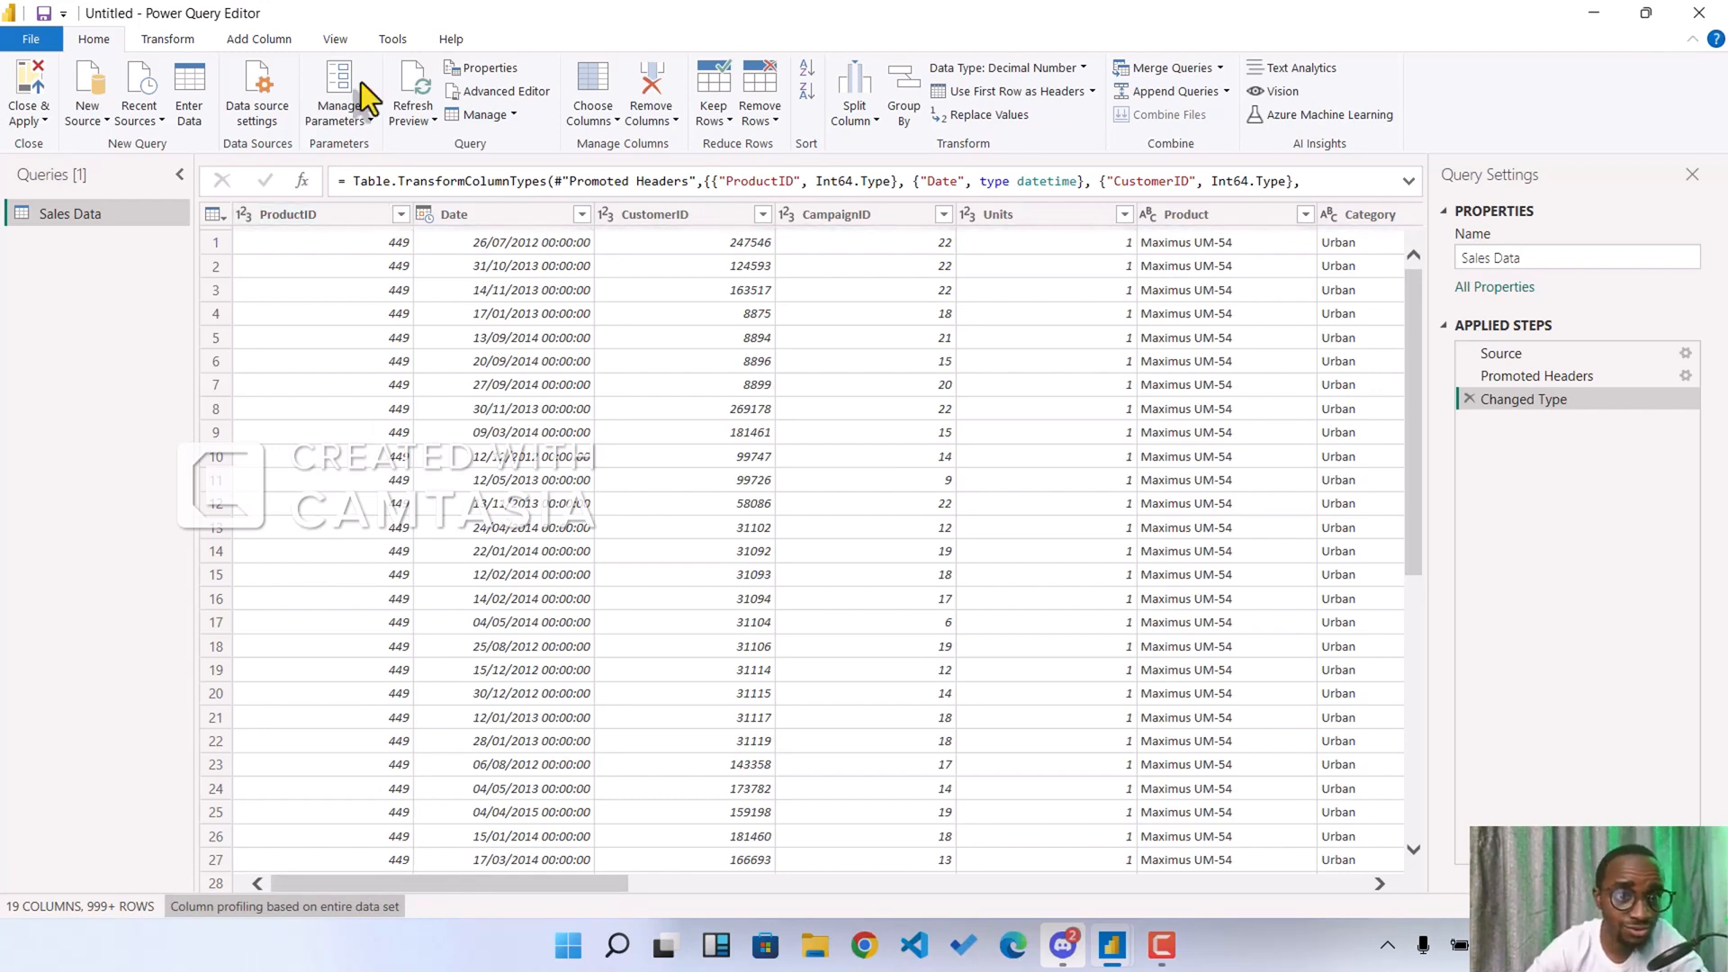
- Turn on column quality for the data preview and base column profiling on the top 1000 rows
left_click(336, 39)
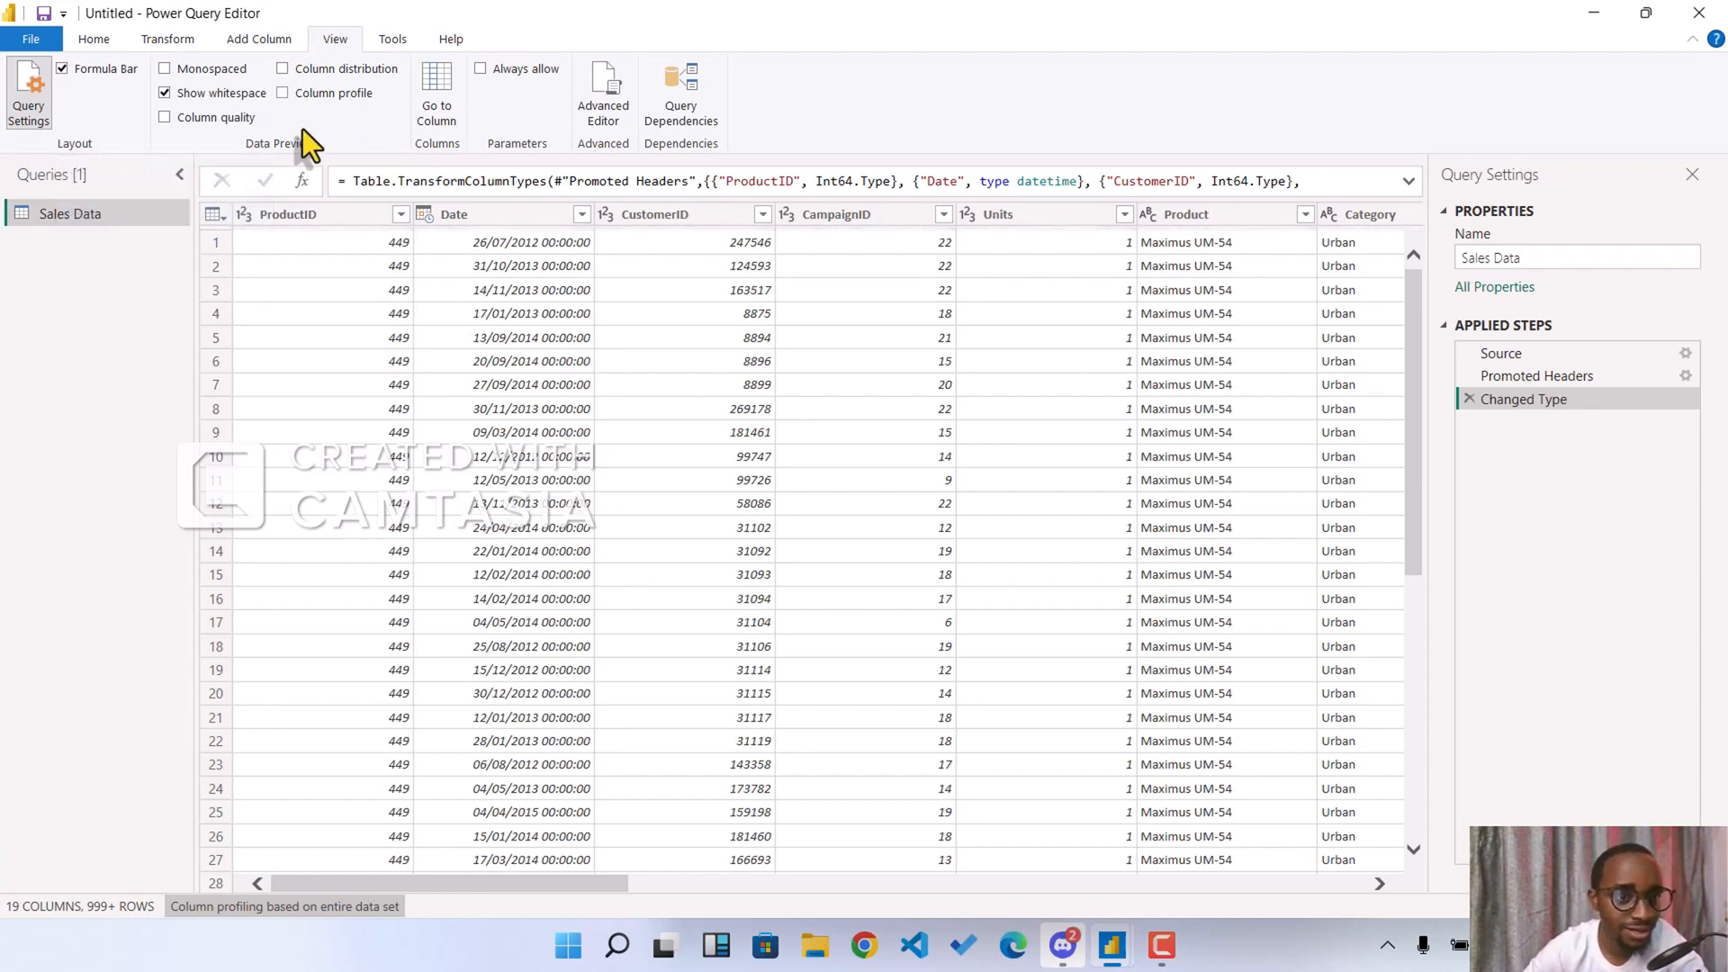
left_click(163, 117)
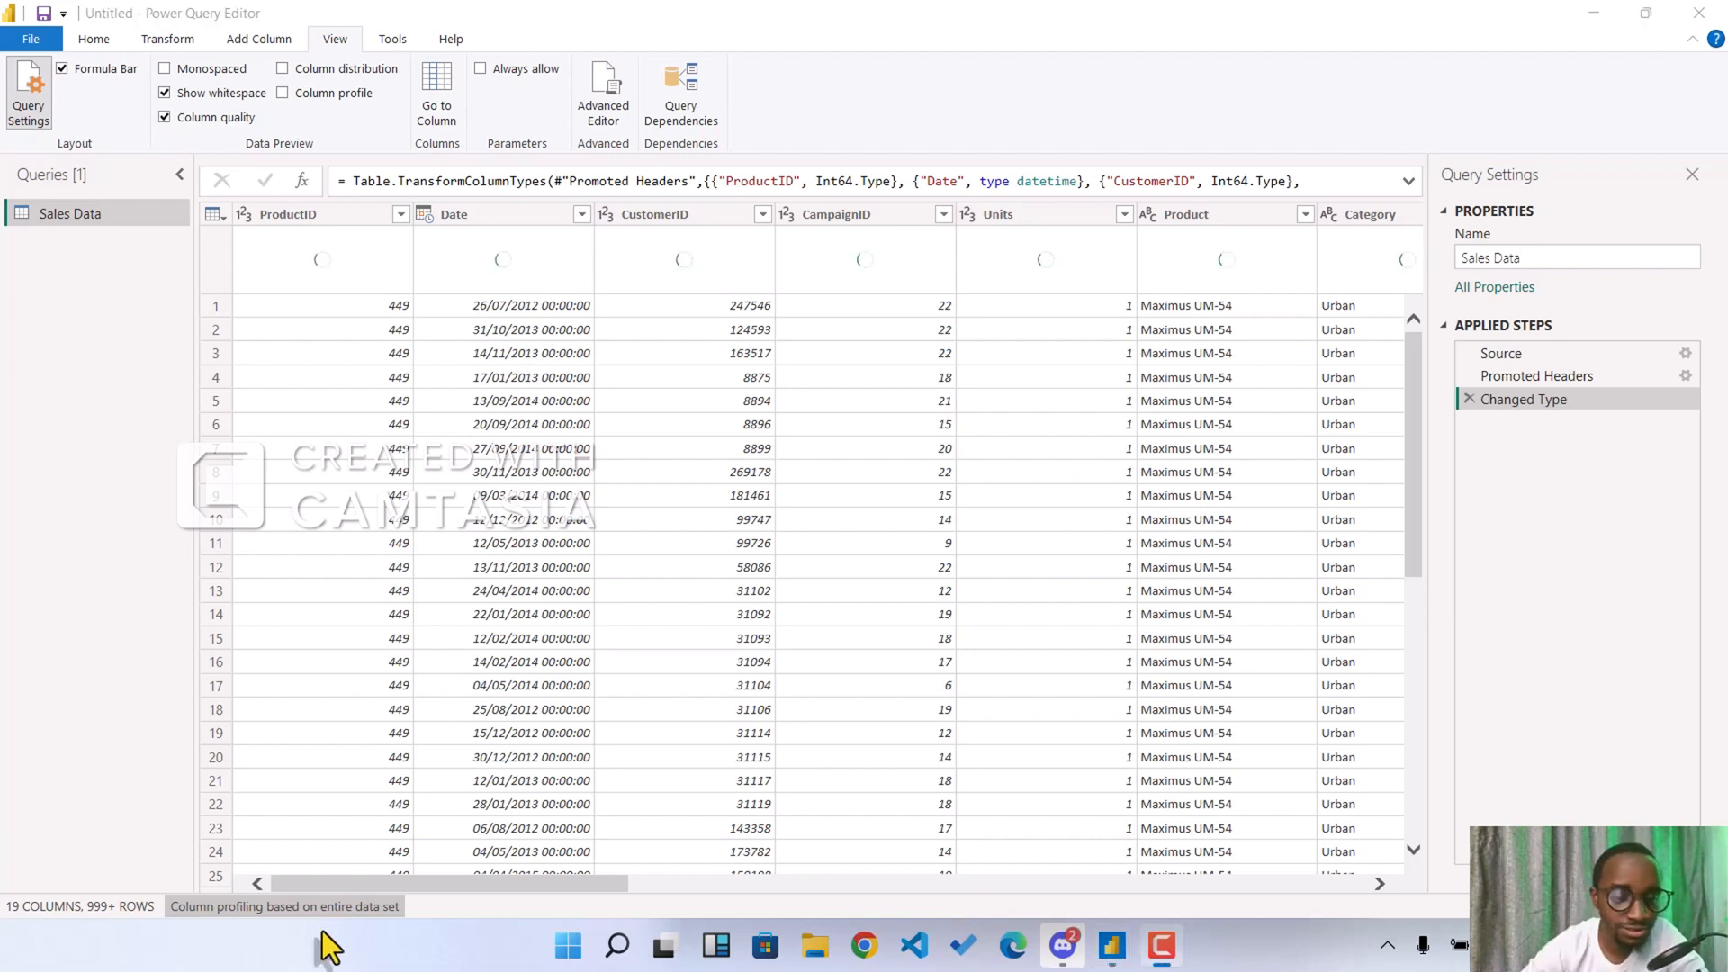
left_click(306, 904)
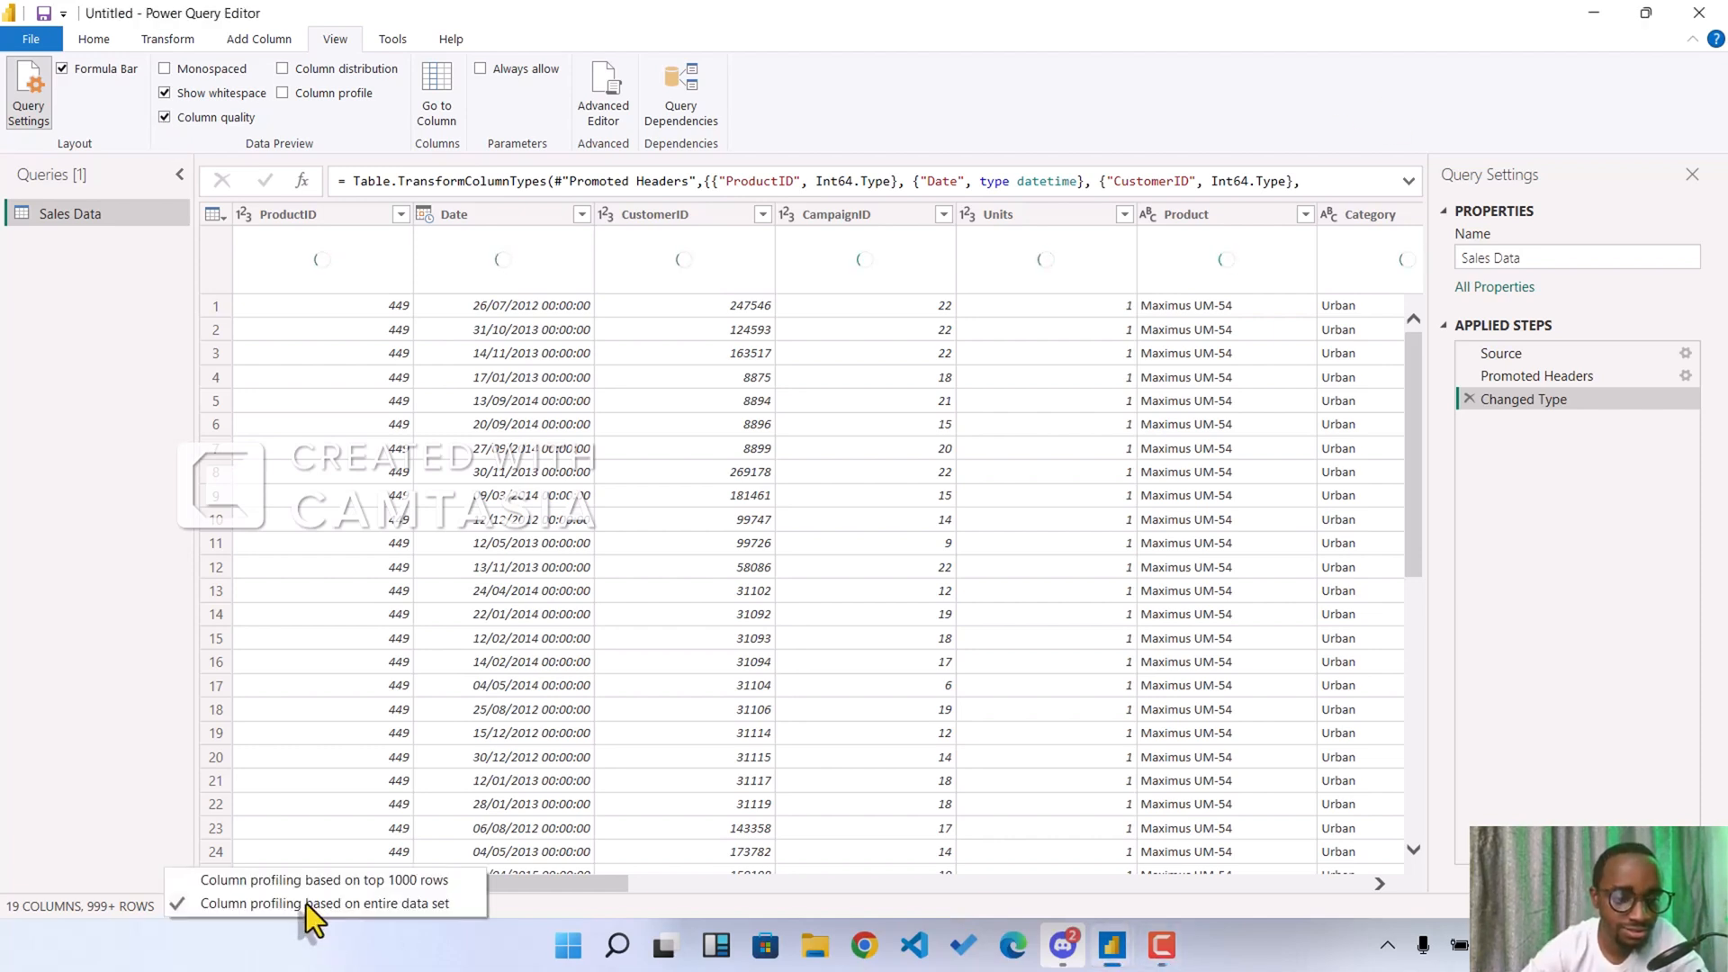
left_click(367, 880)
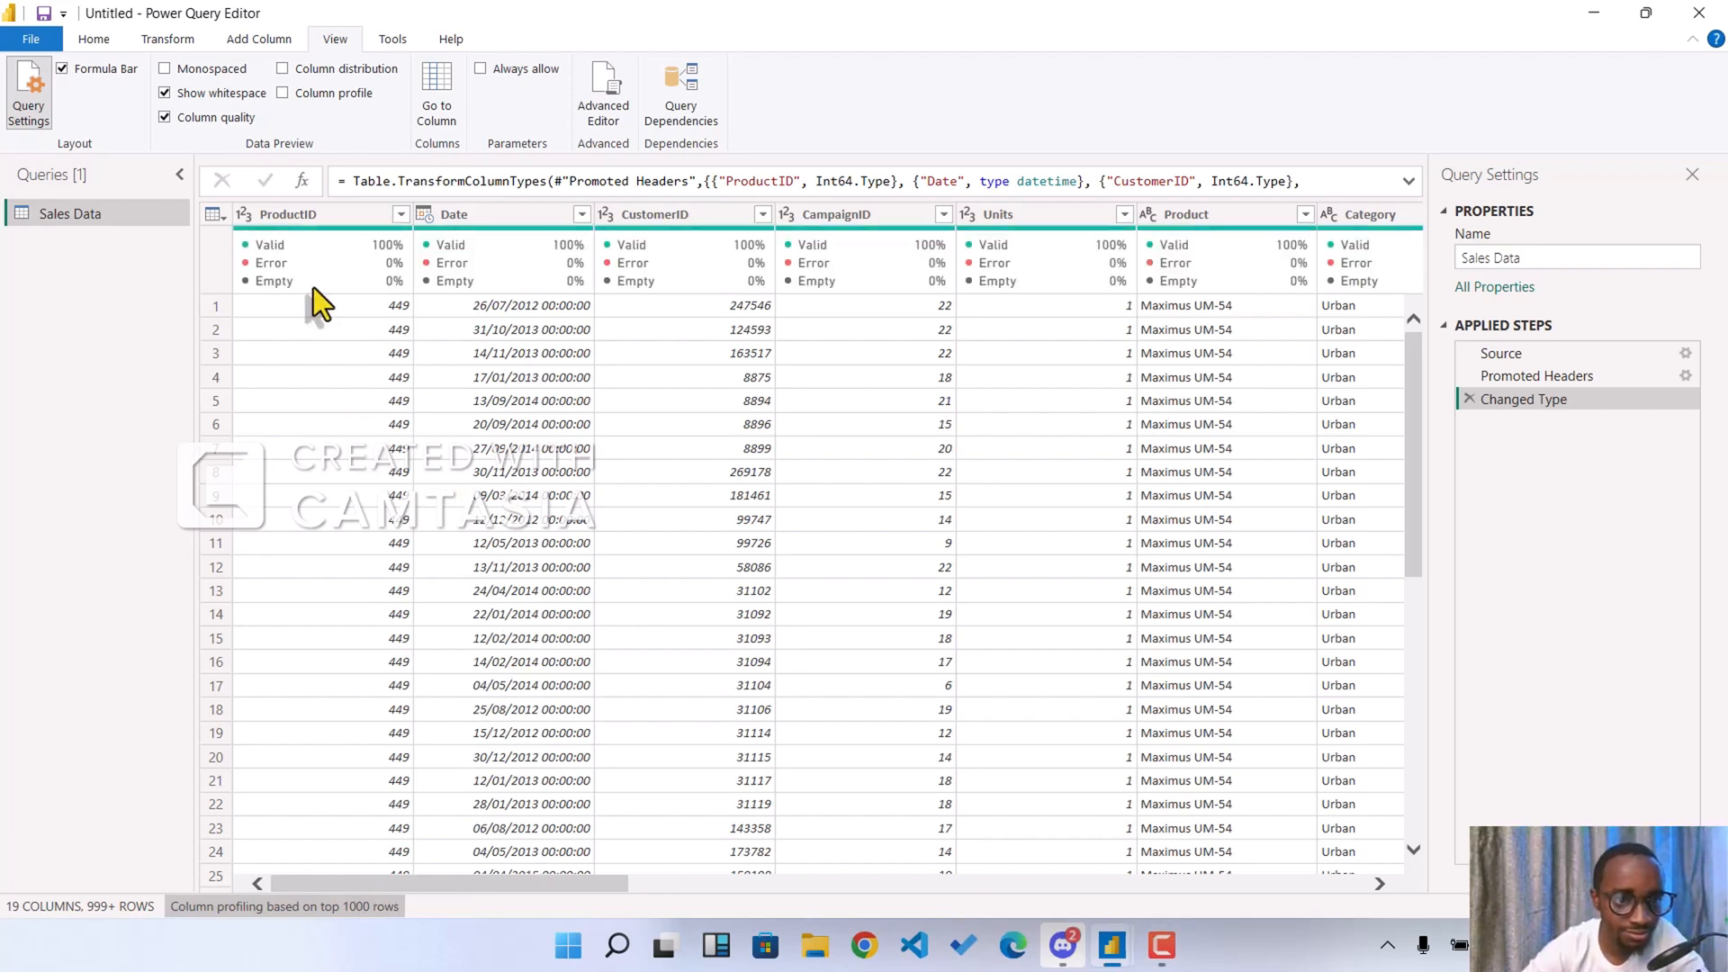
- Show the column distribution and column profile for the Sales Data query
mouse_move(313, 288)
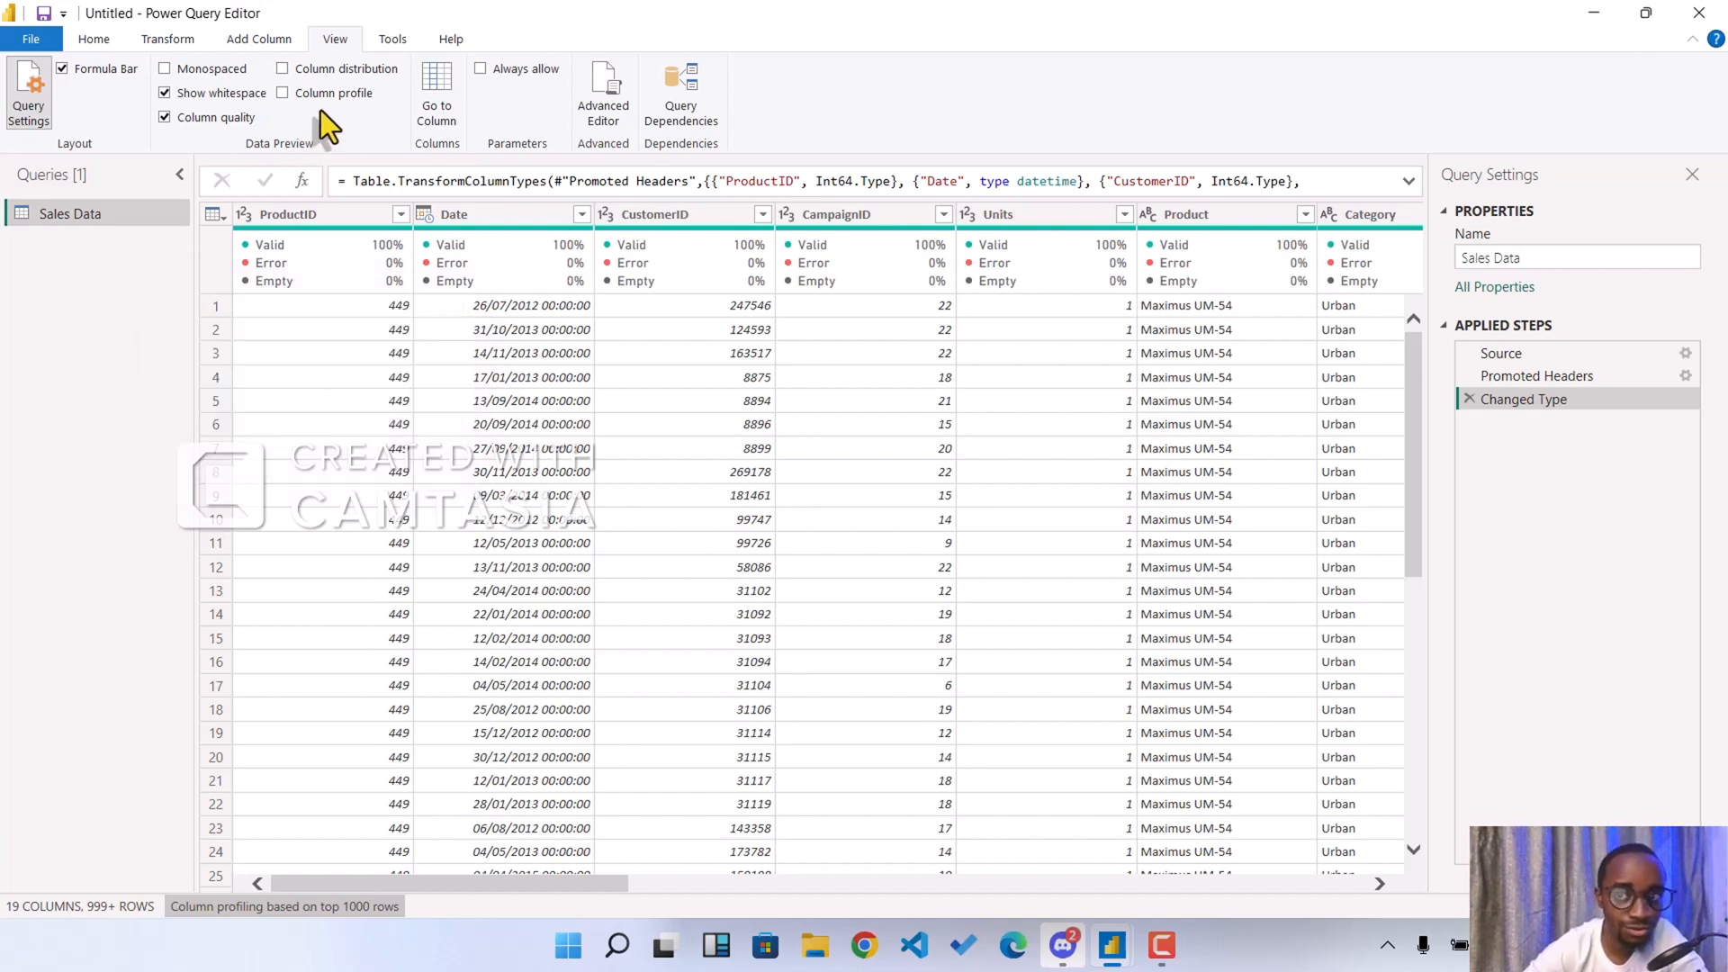
left_click(282, 69)
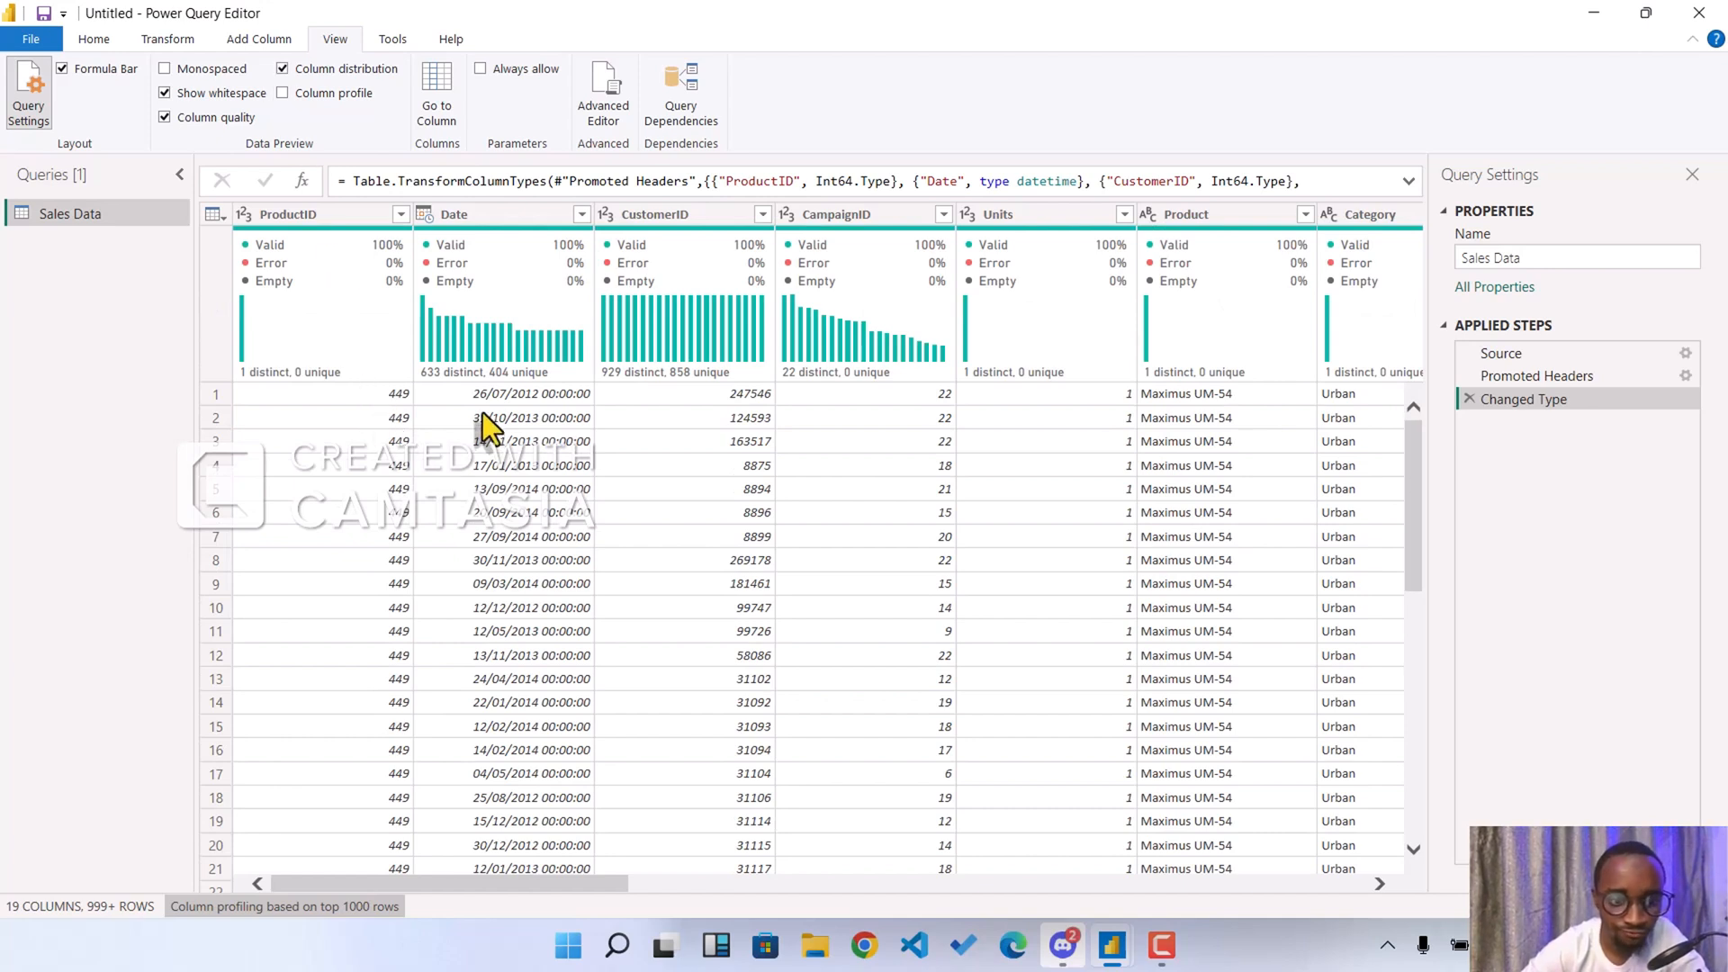
left_click(282, 93)
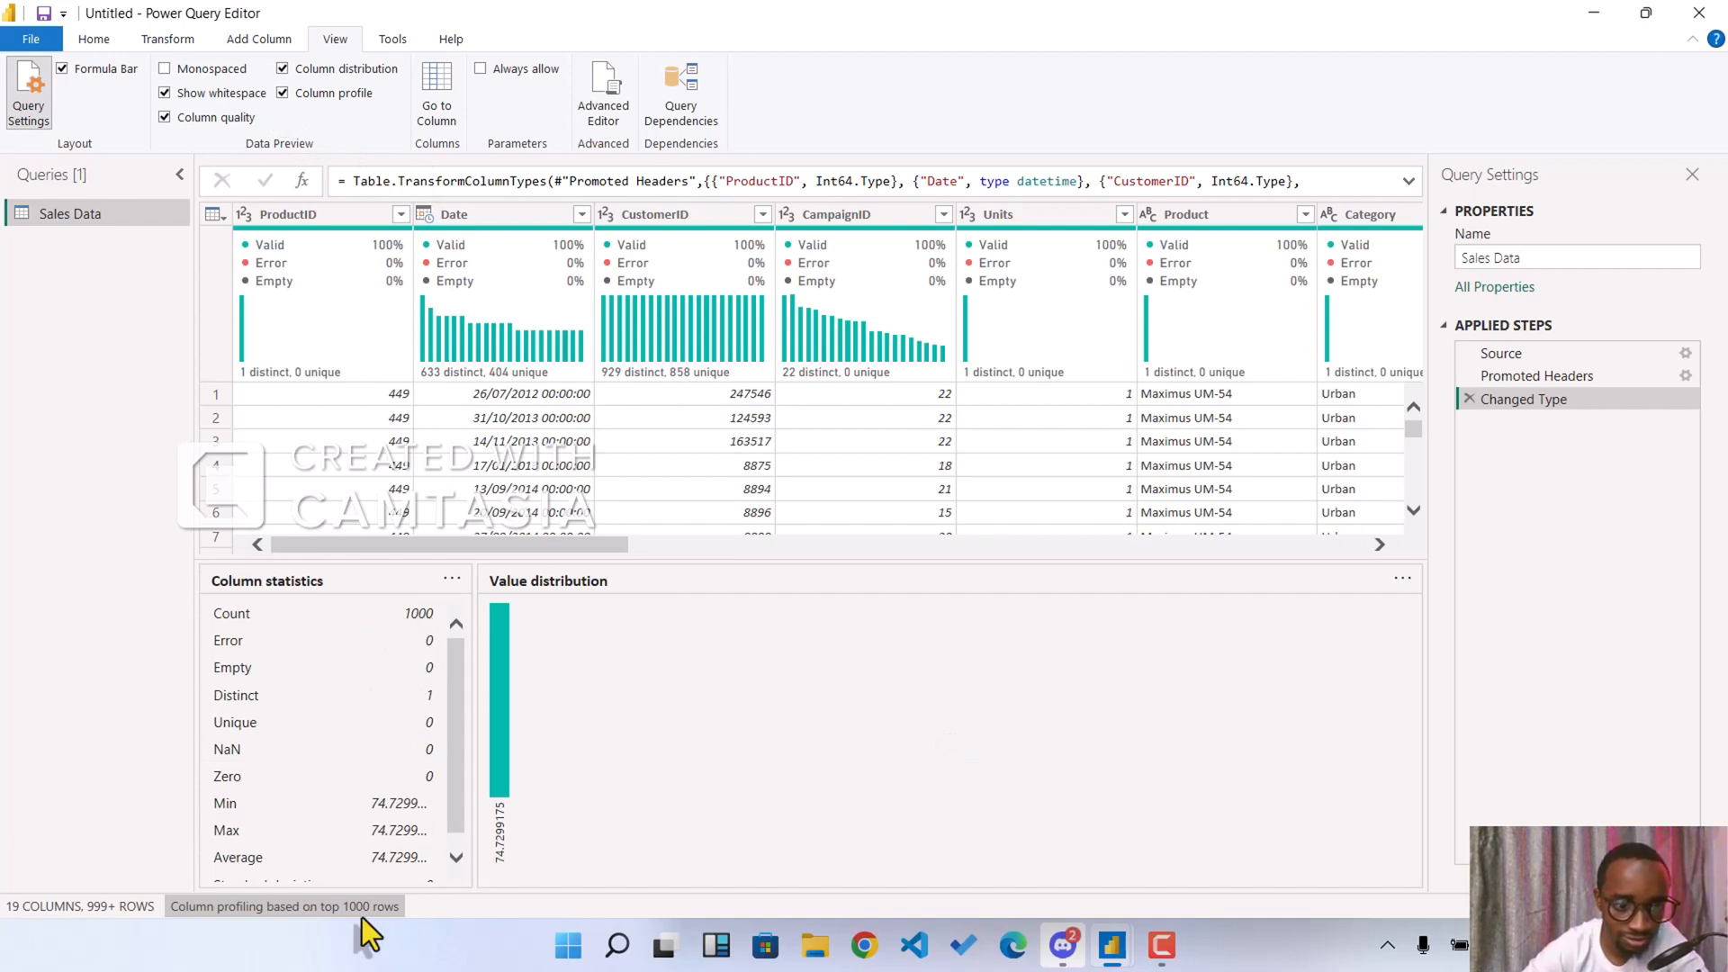
- Turn off column distribution, column profile and column quality in the data preview
left_click(281, 70)
left_click(282, 94)
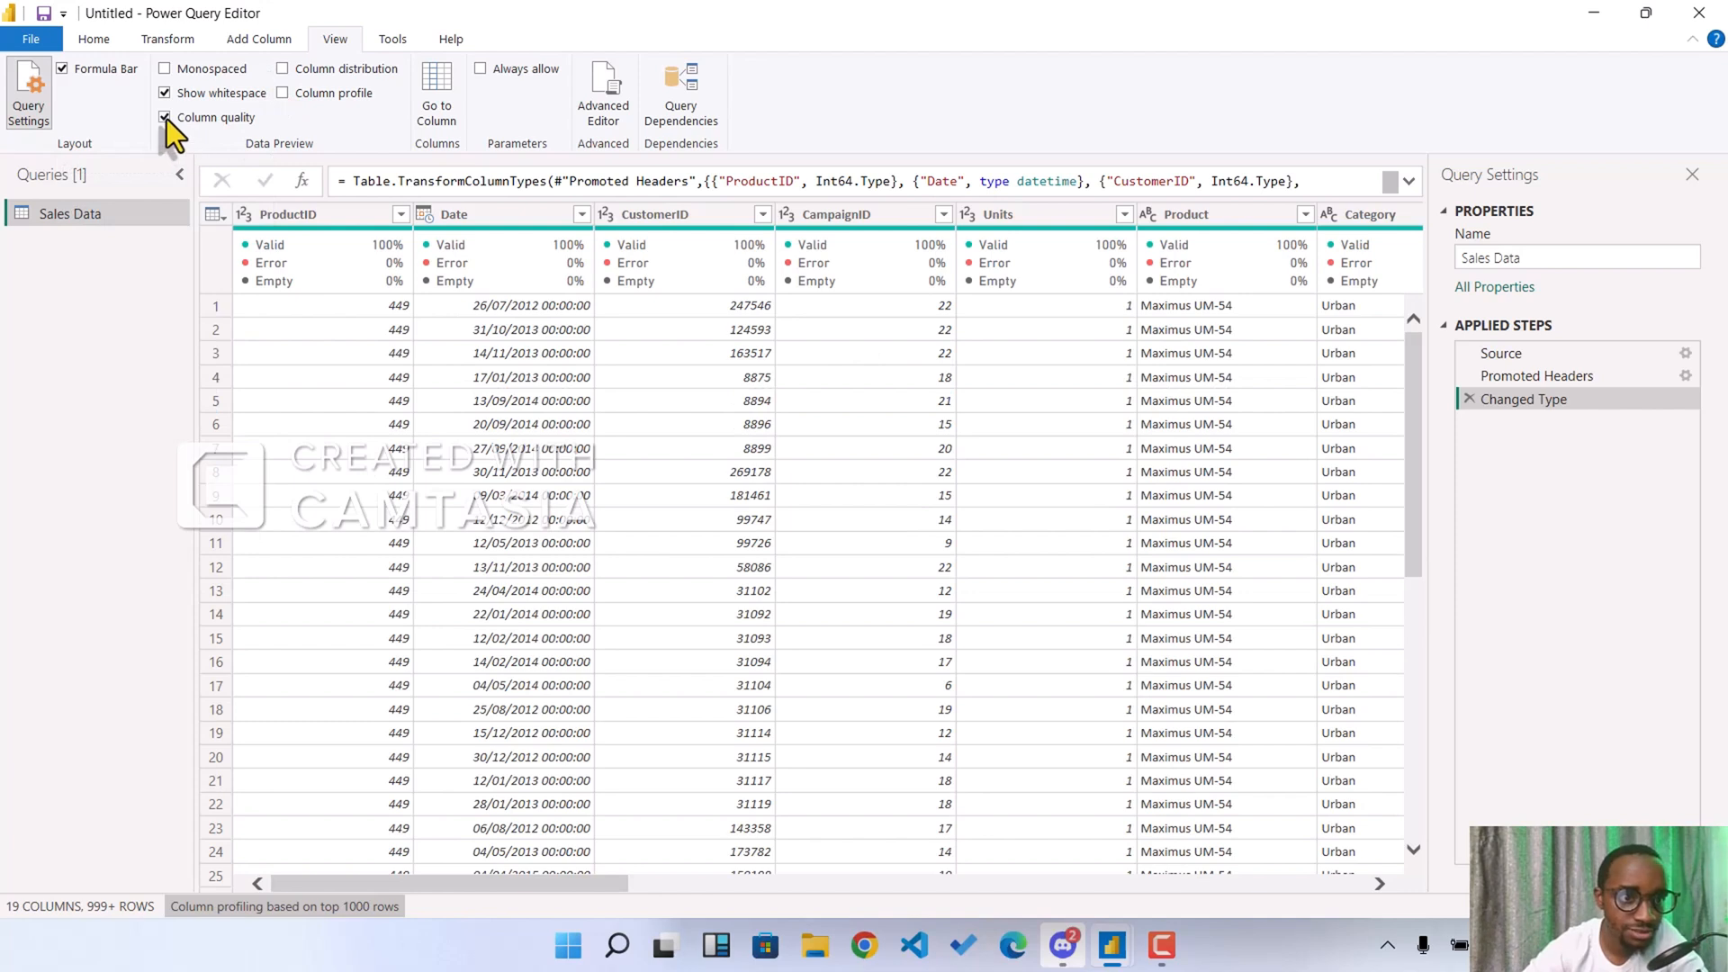
left_click(166, 118)
- Review the Sales Data query's columns in the Choose Columns dialog and close it without applying changes
left_click(99, 45)
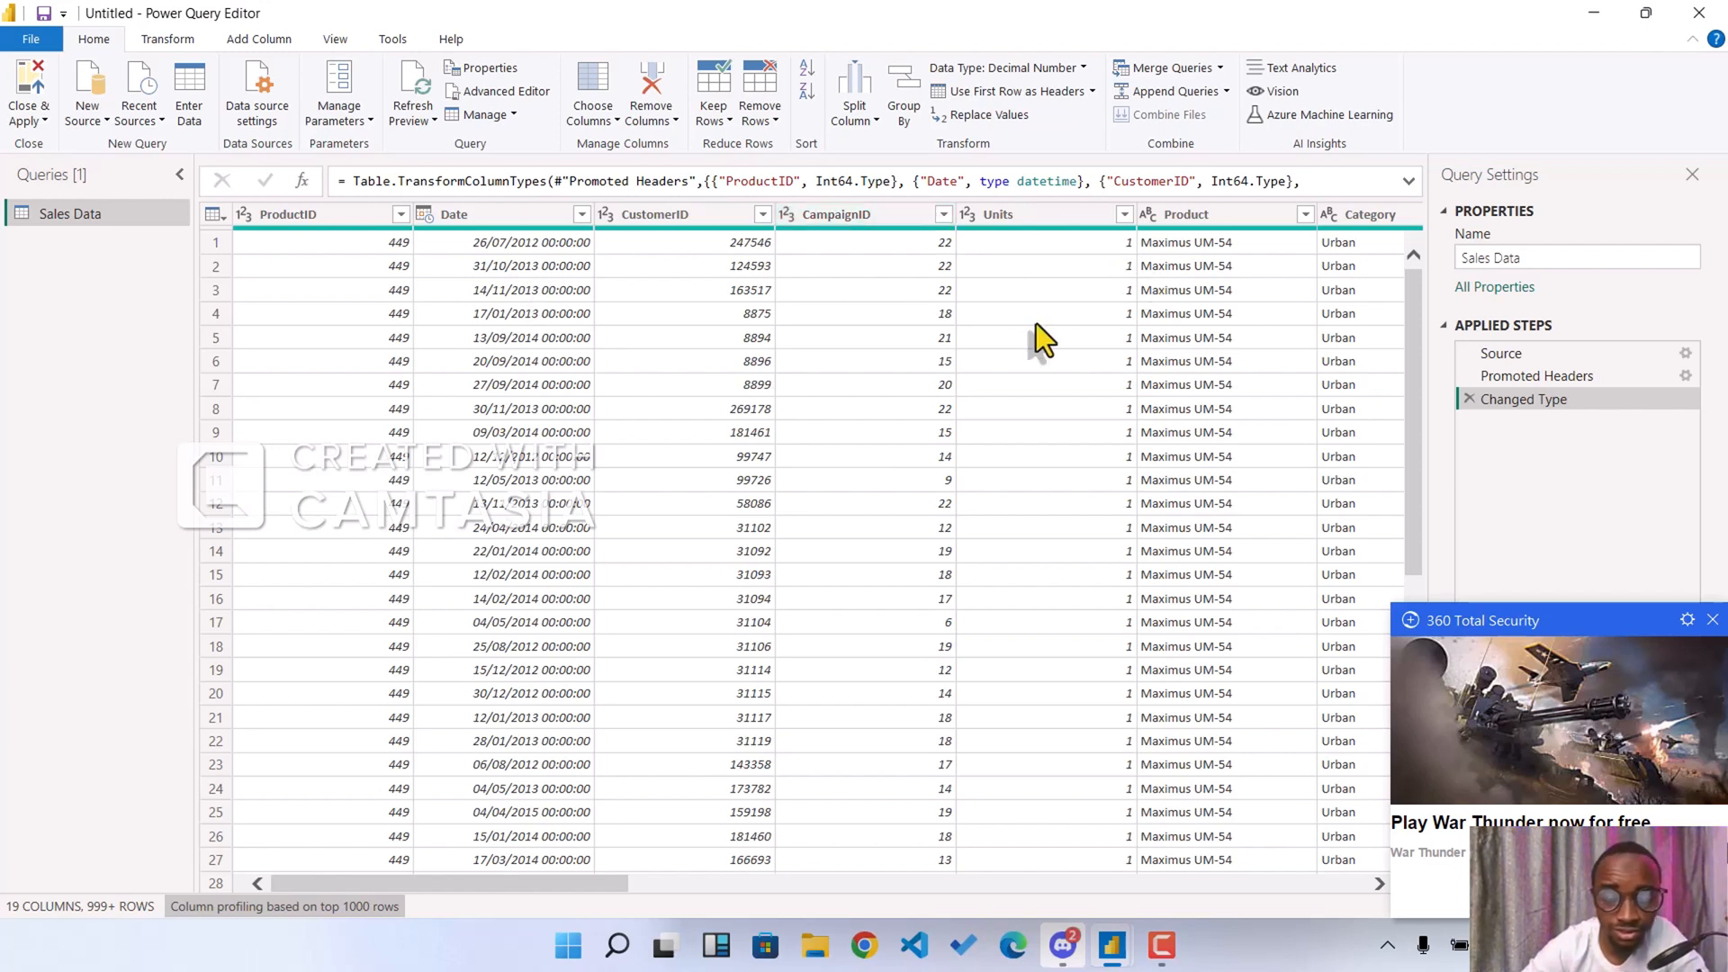
left_click(610, 117)
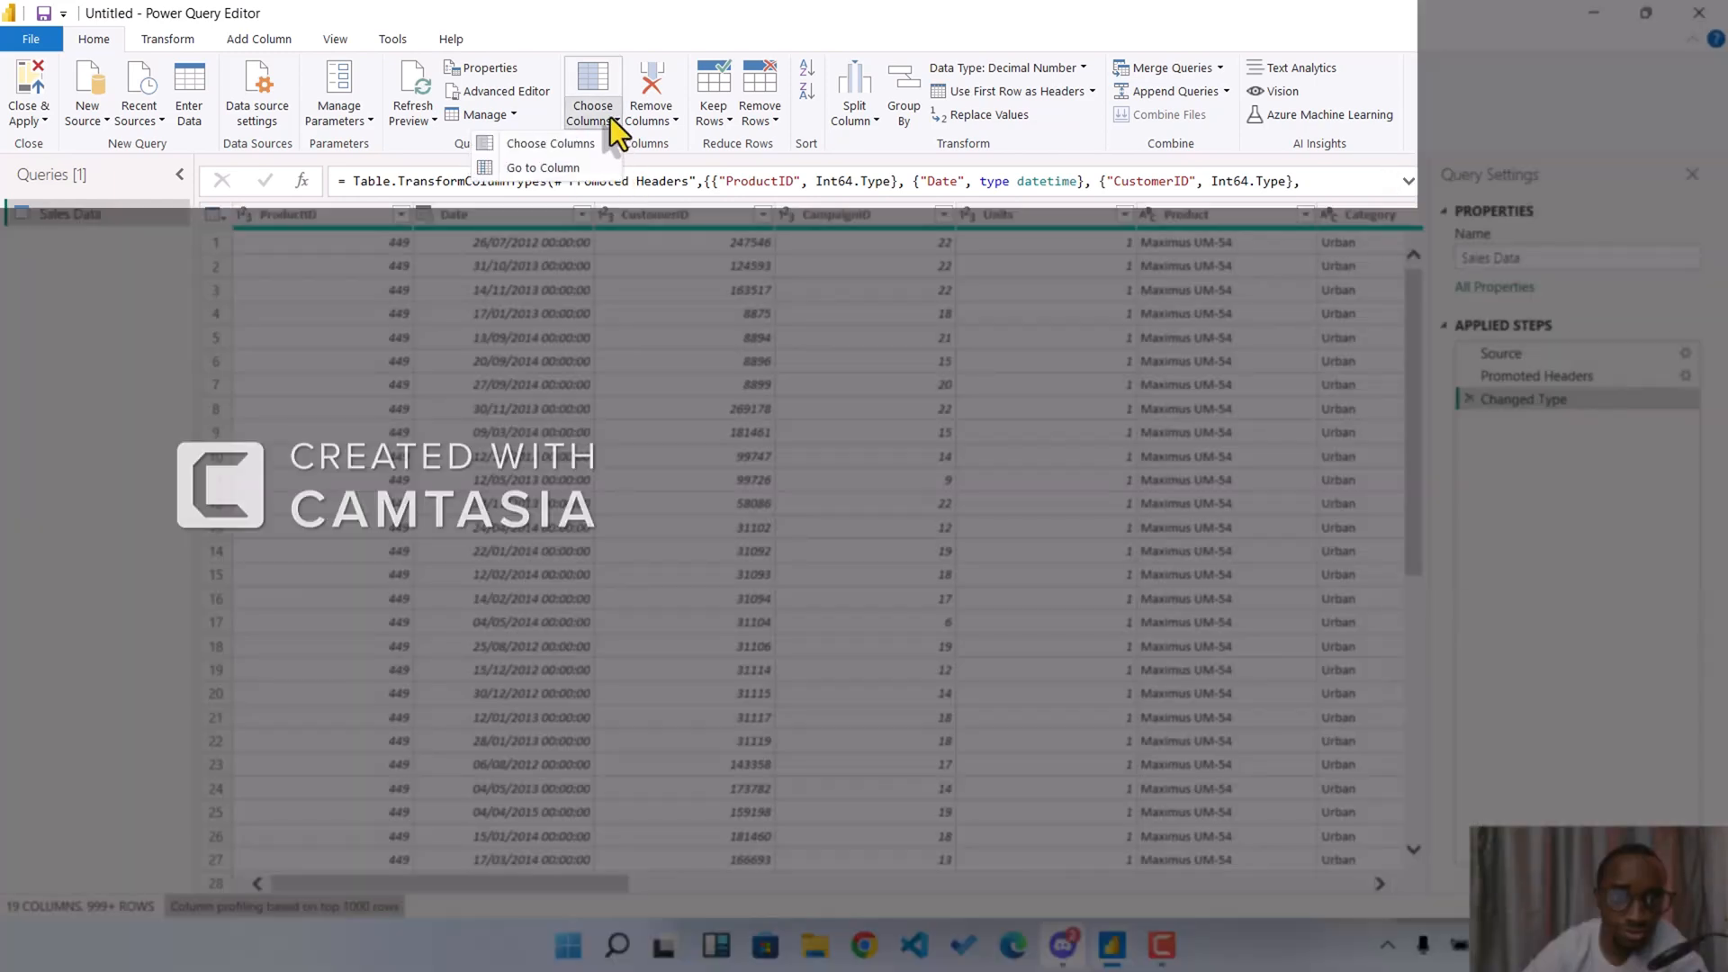
left_click(543, 142)
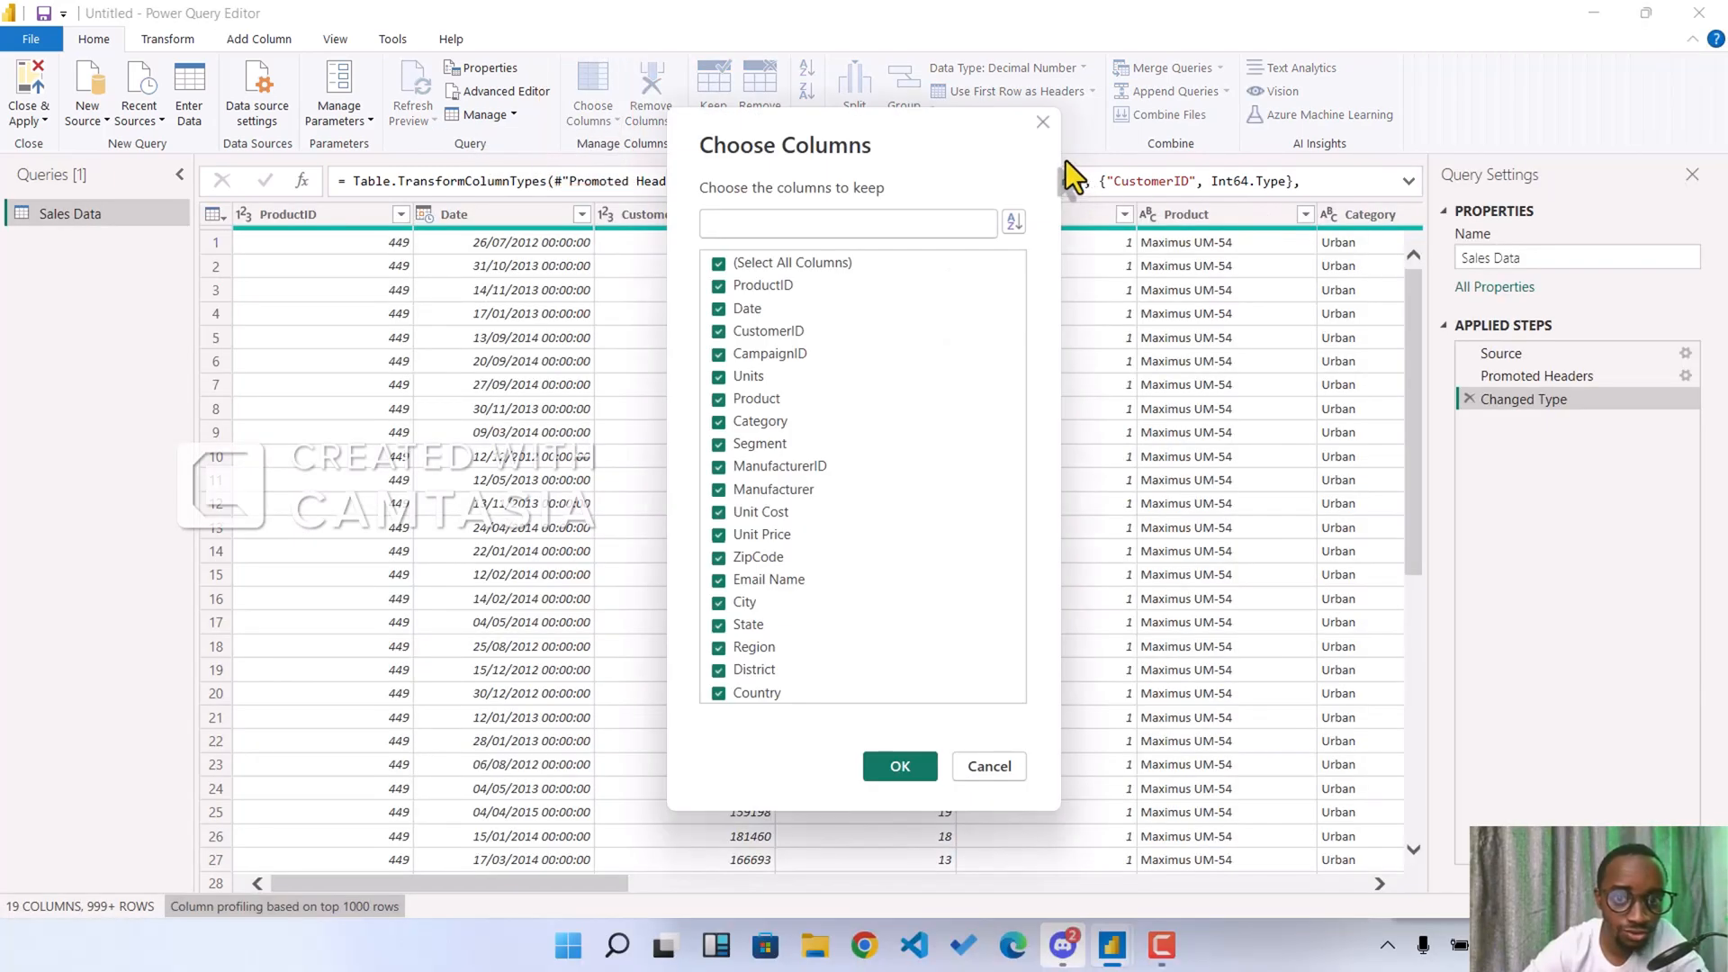
left_click_drag(932, 135, 692, 117)
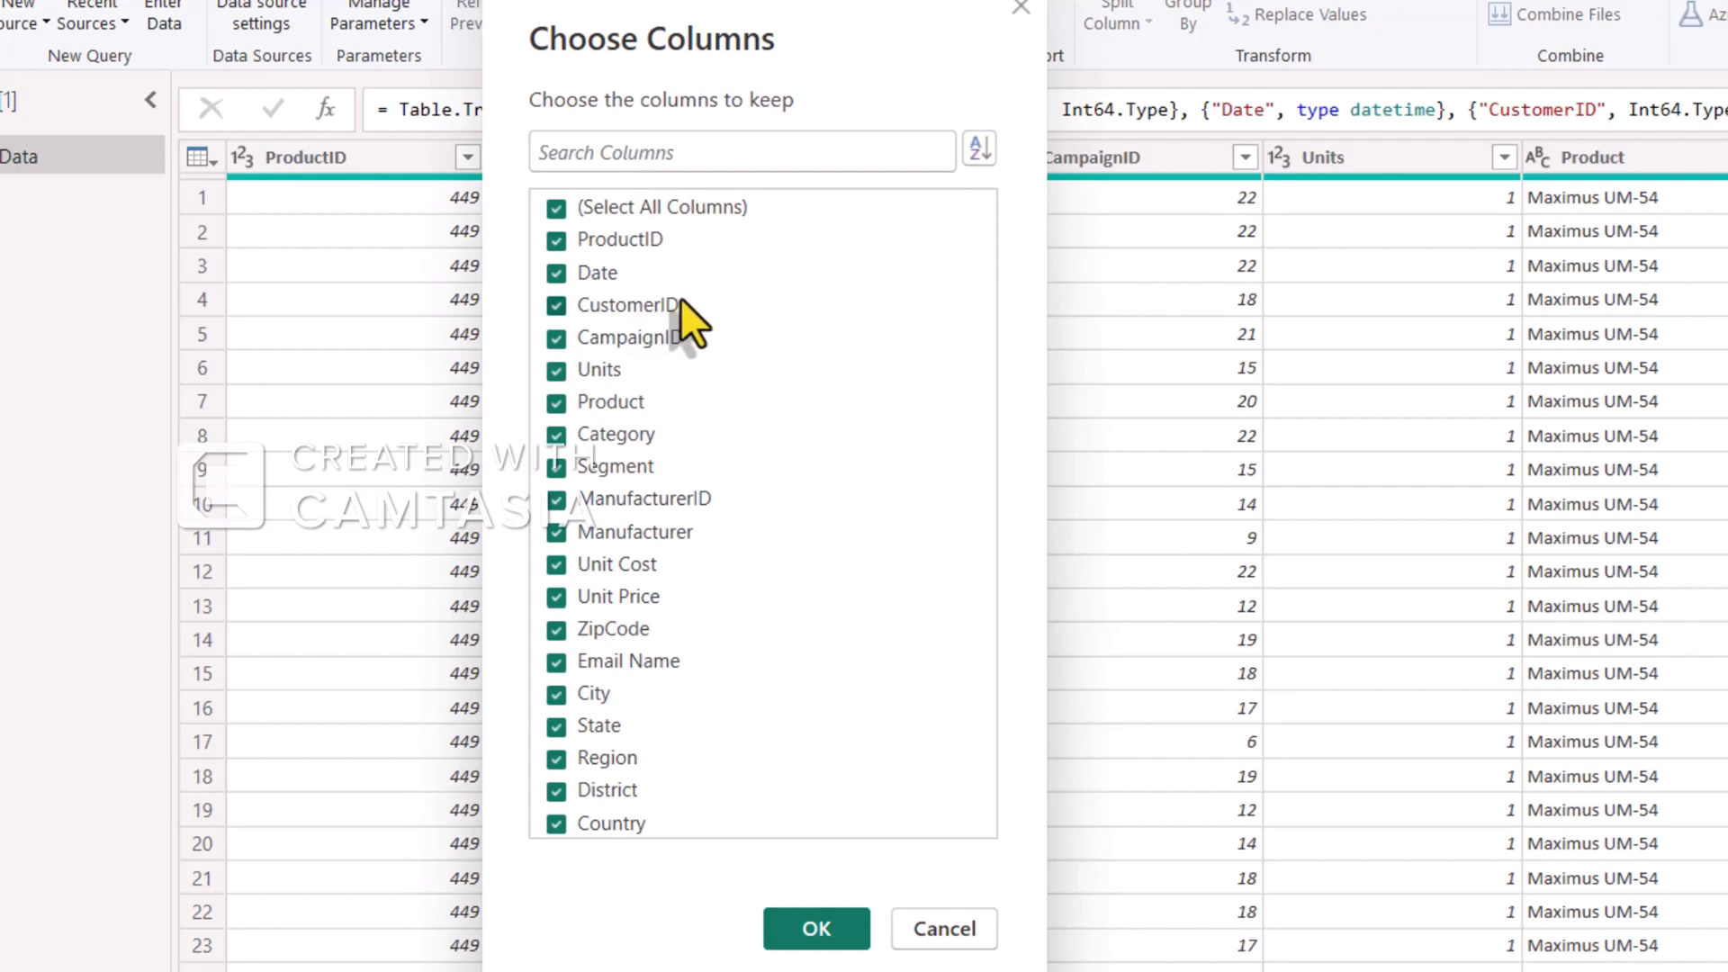
left_click(581, 306)
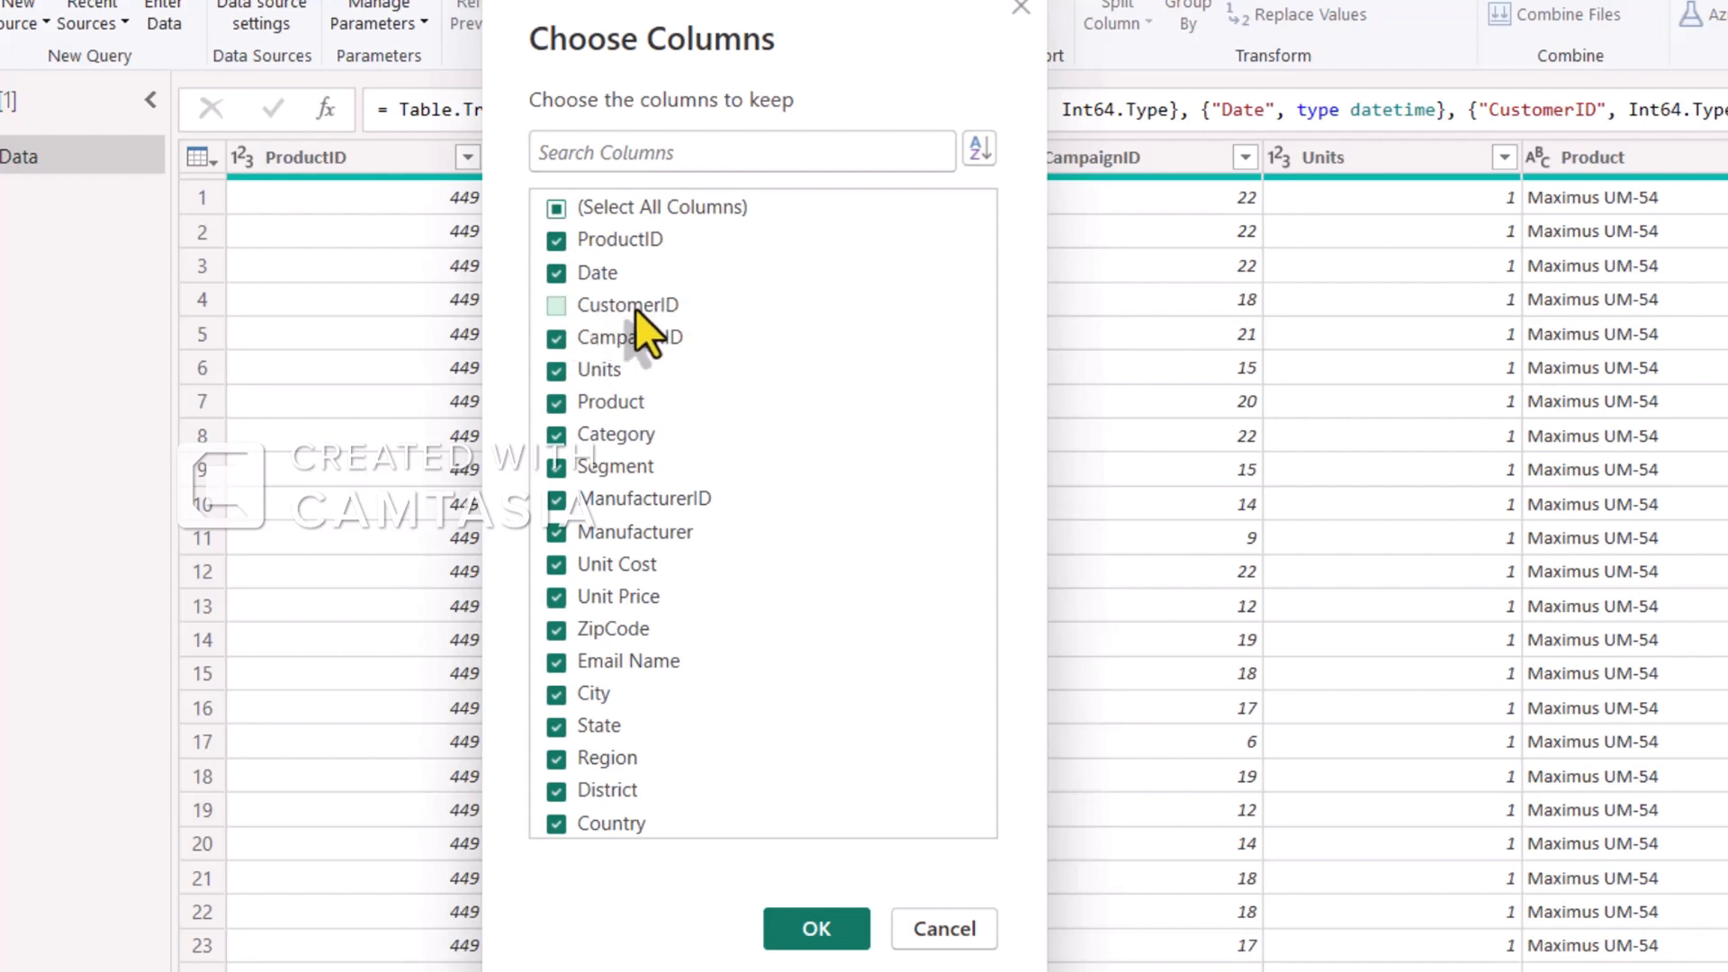
left_click(580, 308)
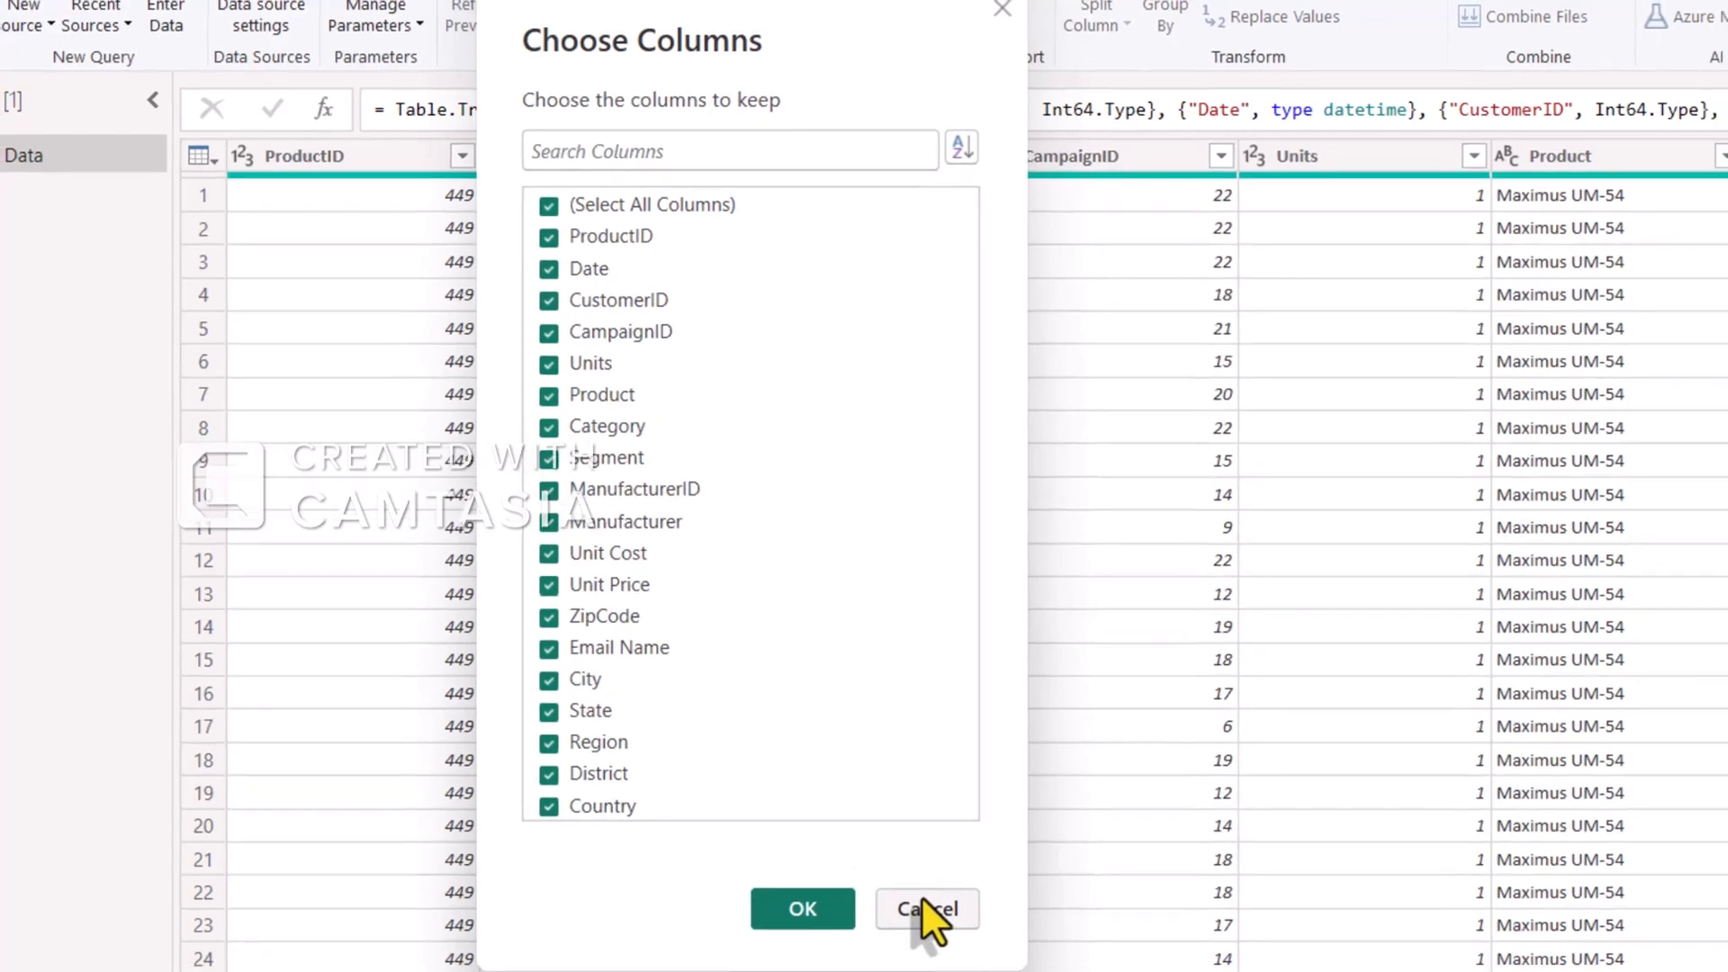
left_click(921, 900)
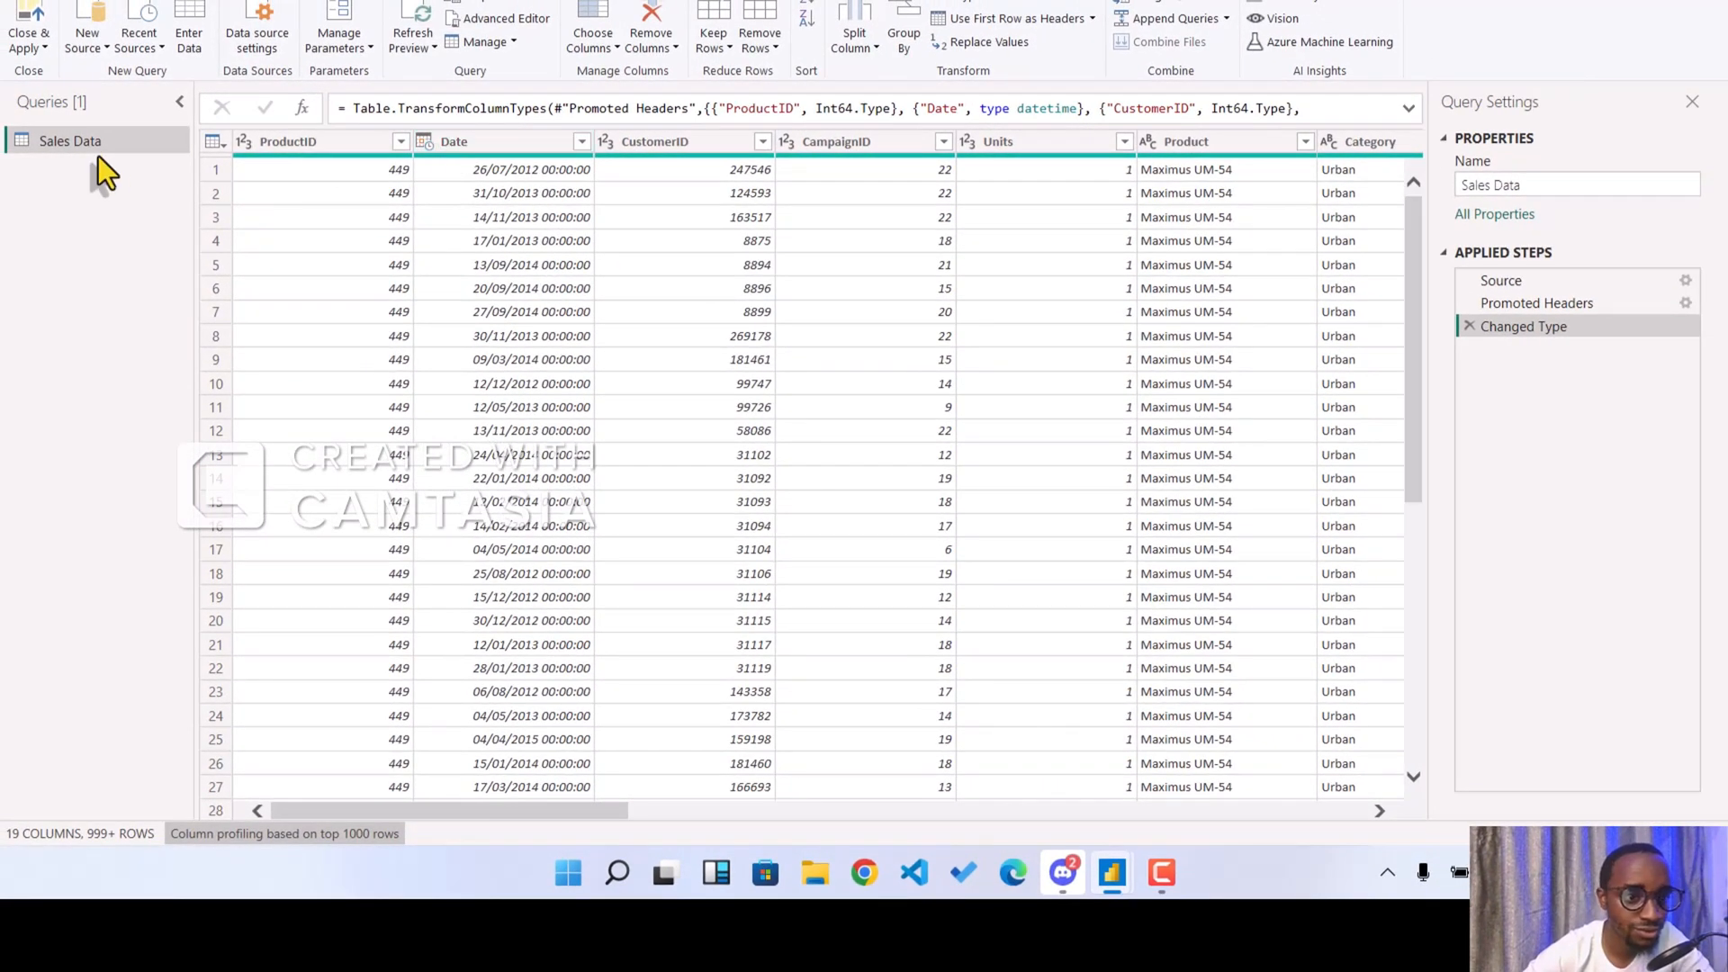
- Rename the Sales Data query as FactSales
double_click(81, 142)
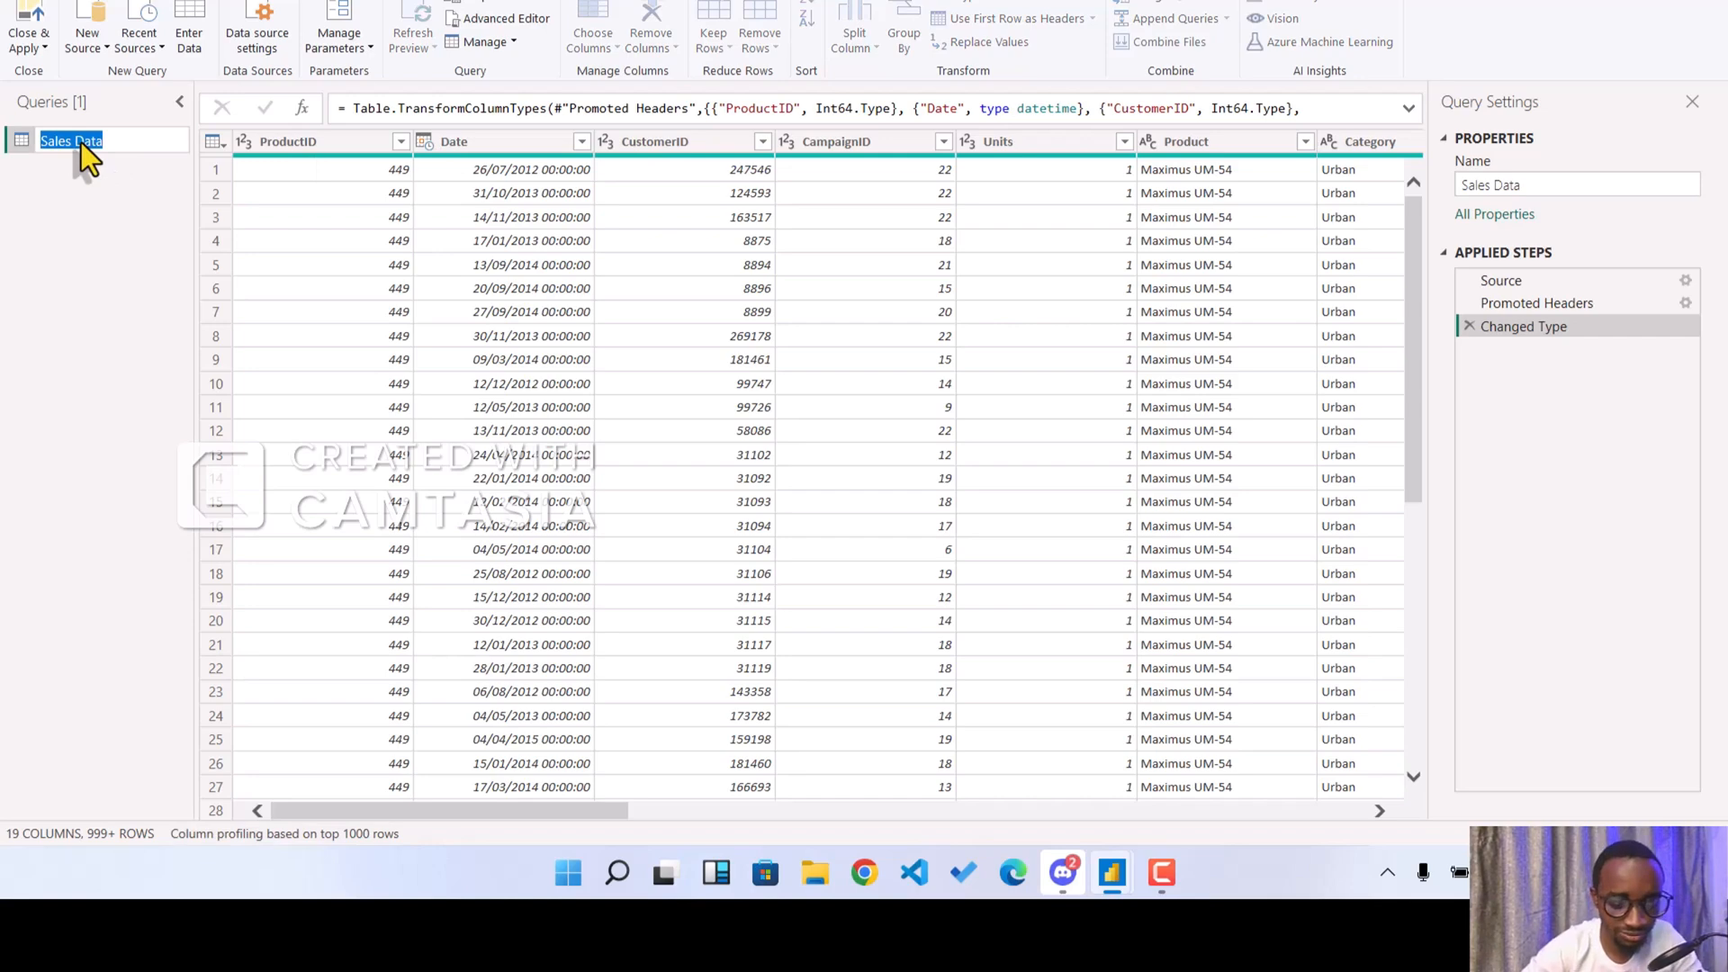
type("Fact")
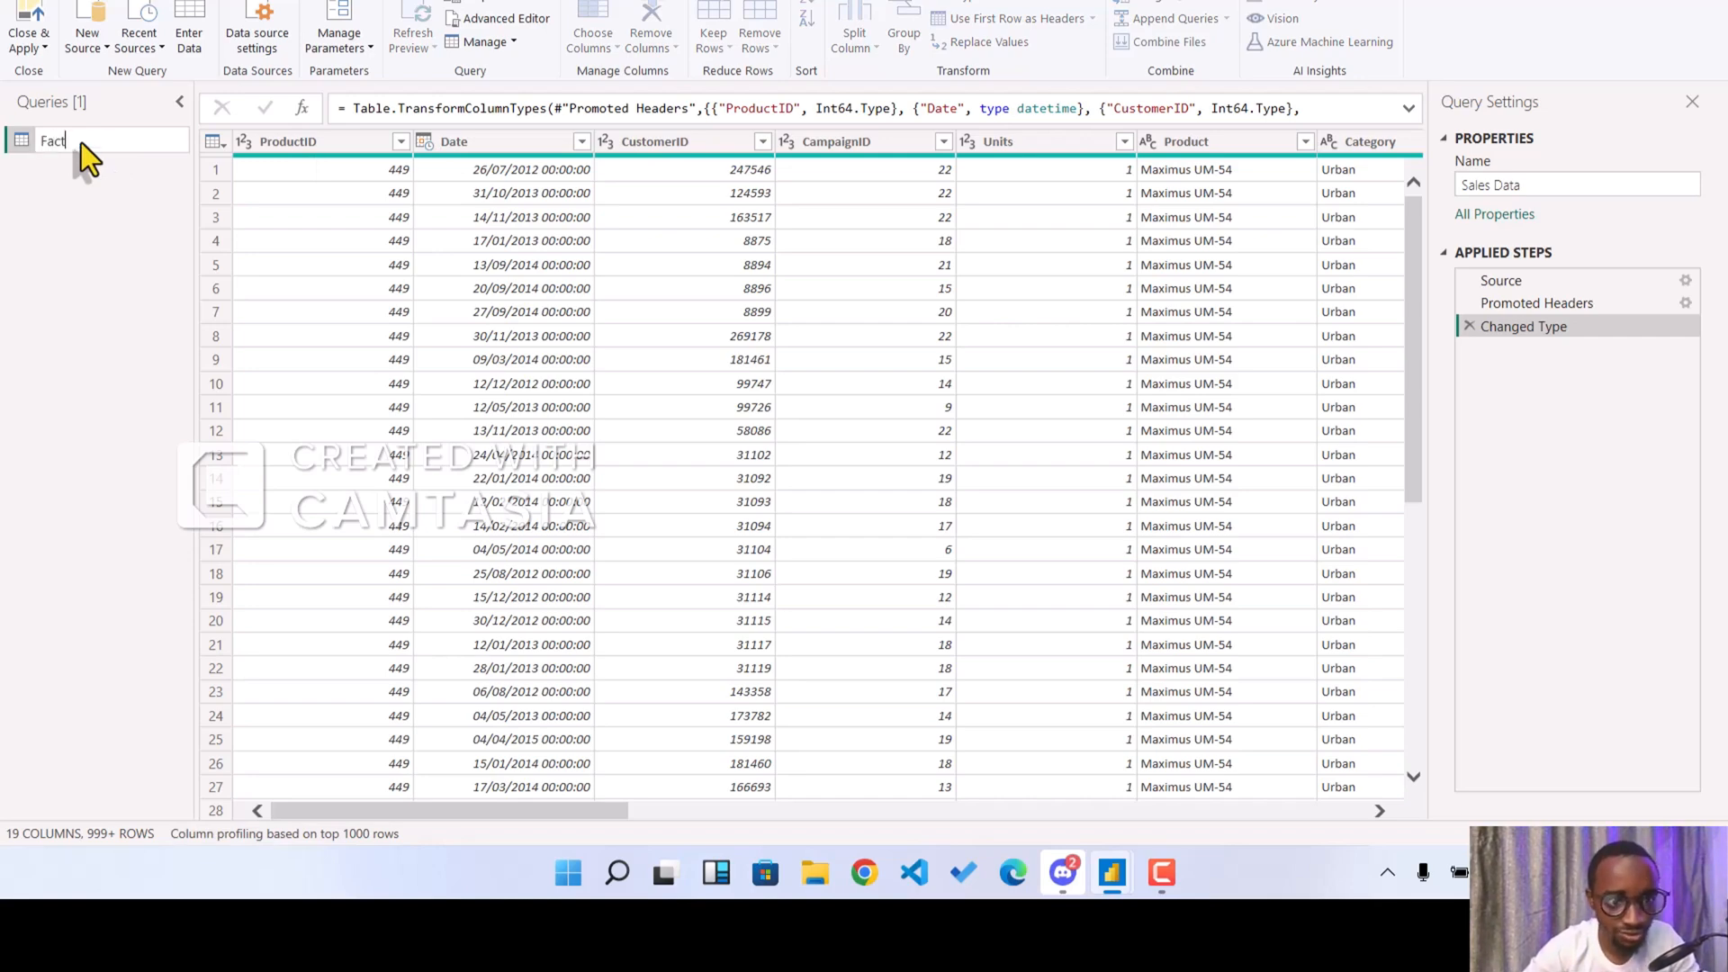
type("Sale")
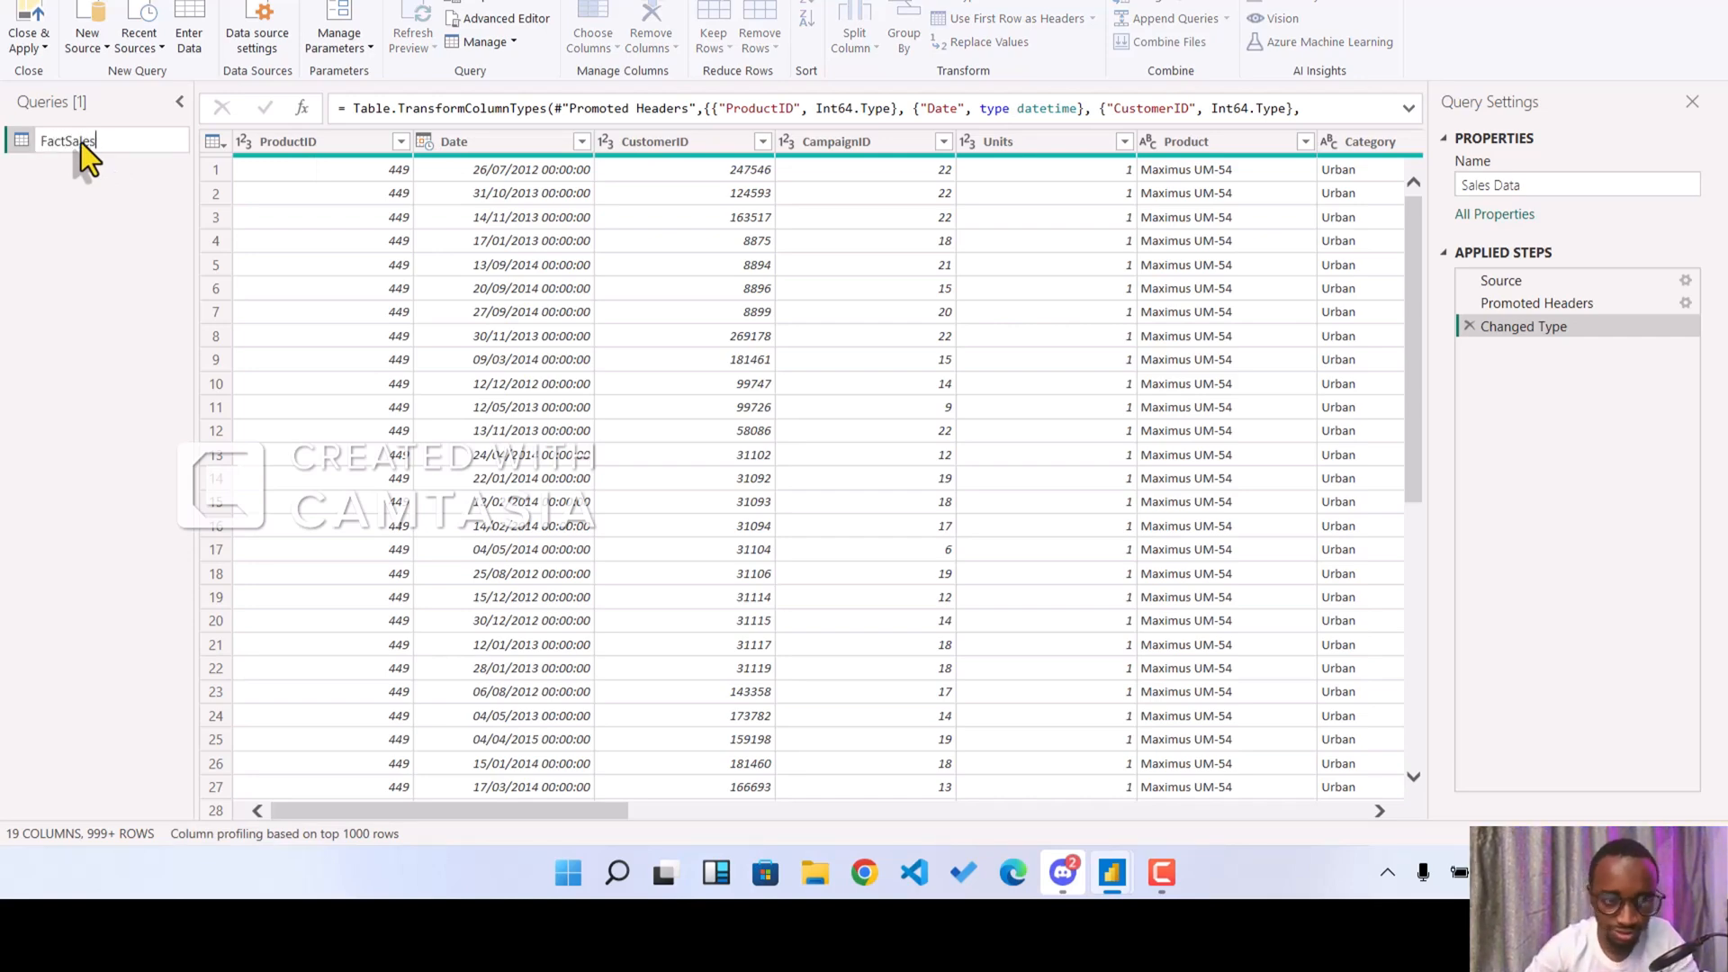
type("s")
key("Return")
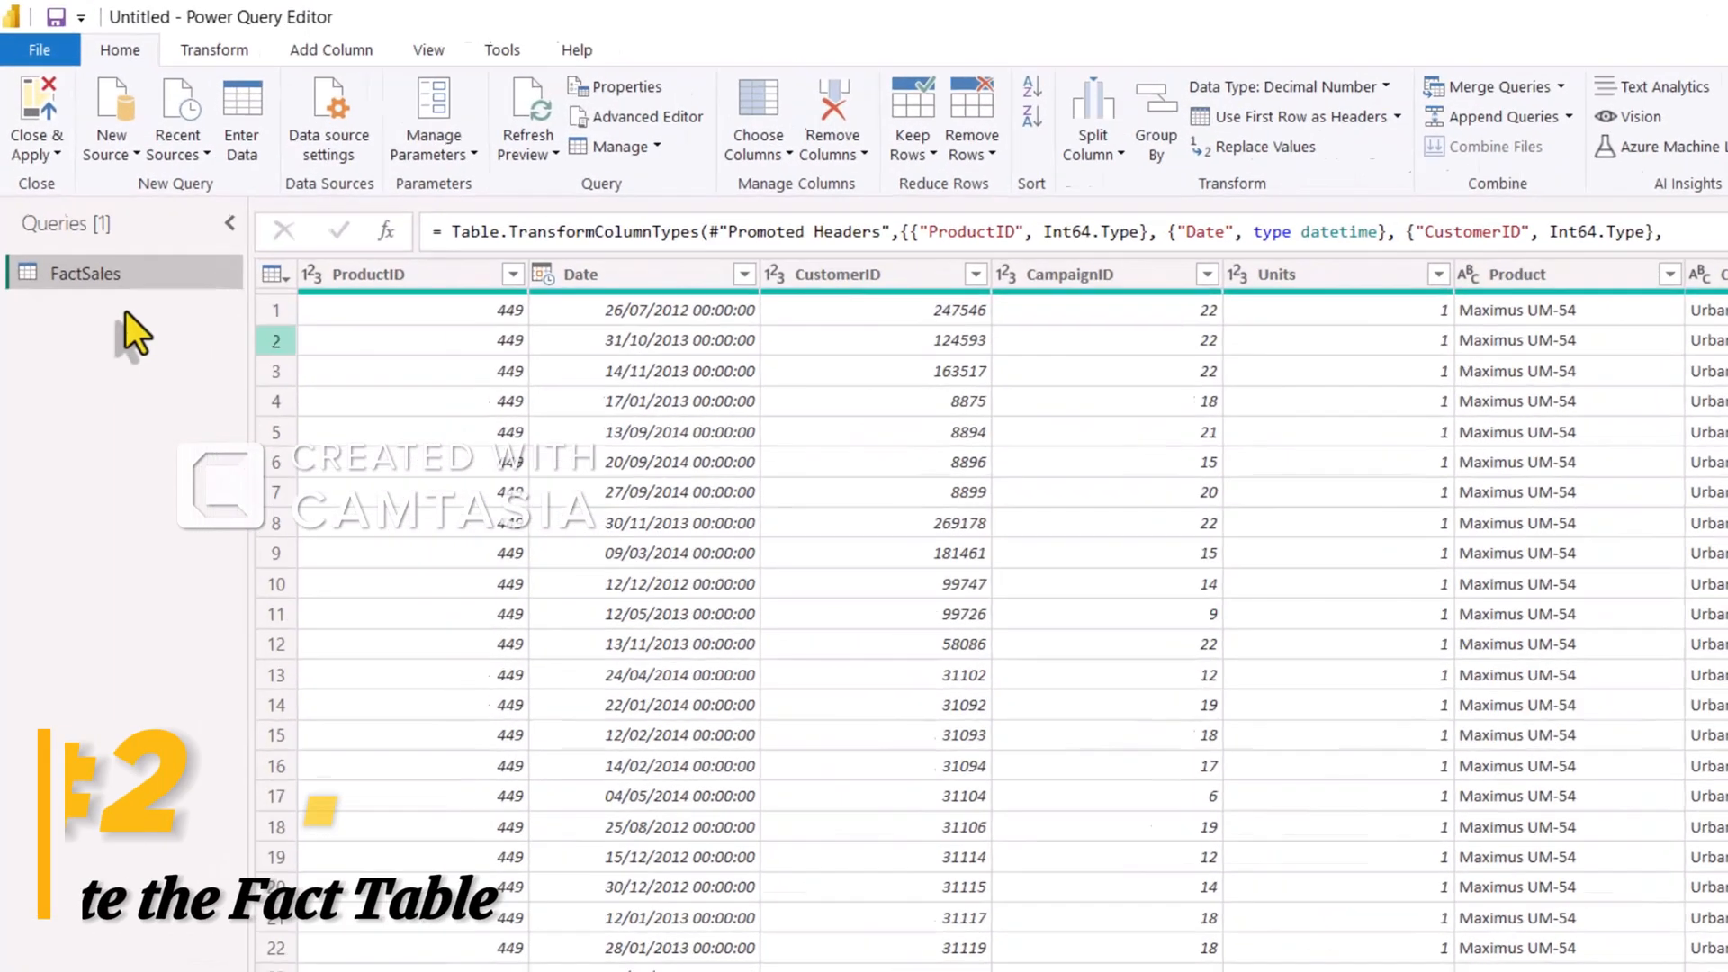
- Duplicate the FactSales query three times as the basis for the dimension tables
left_click_drag(95, 279, 99, 279)
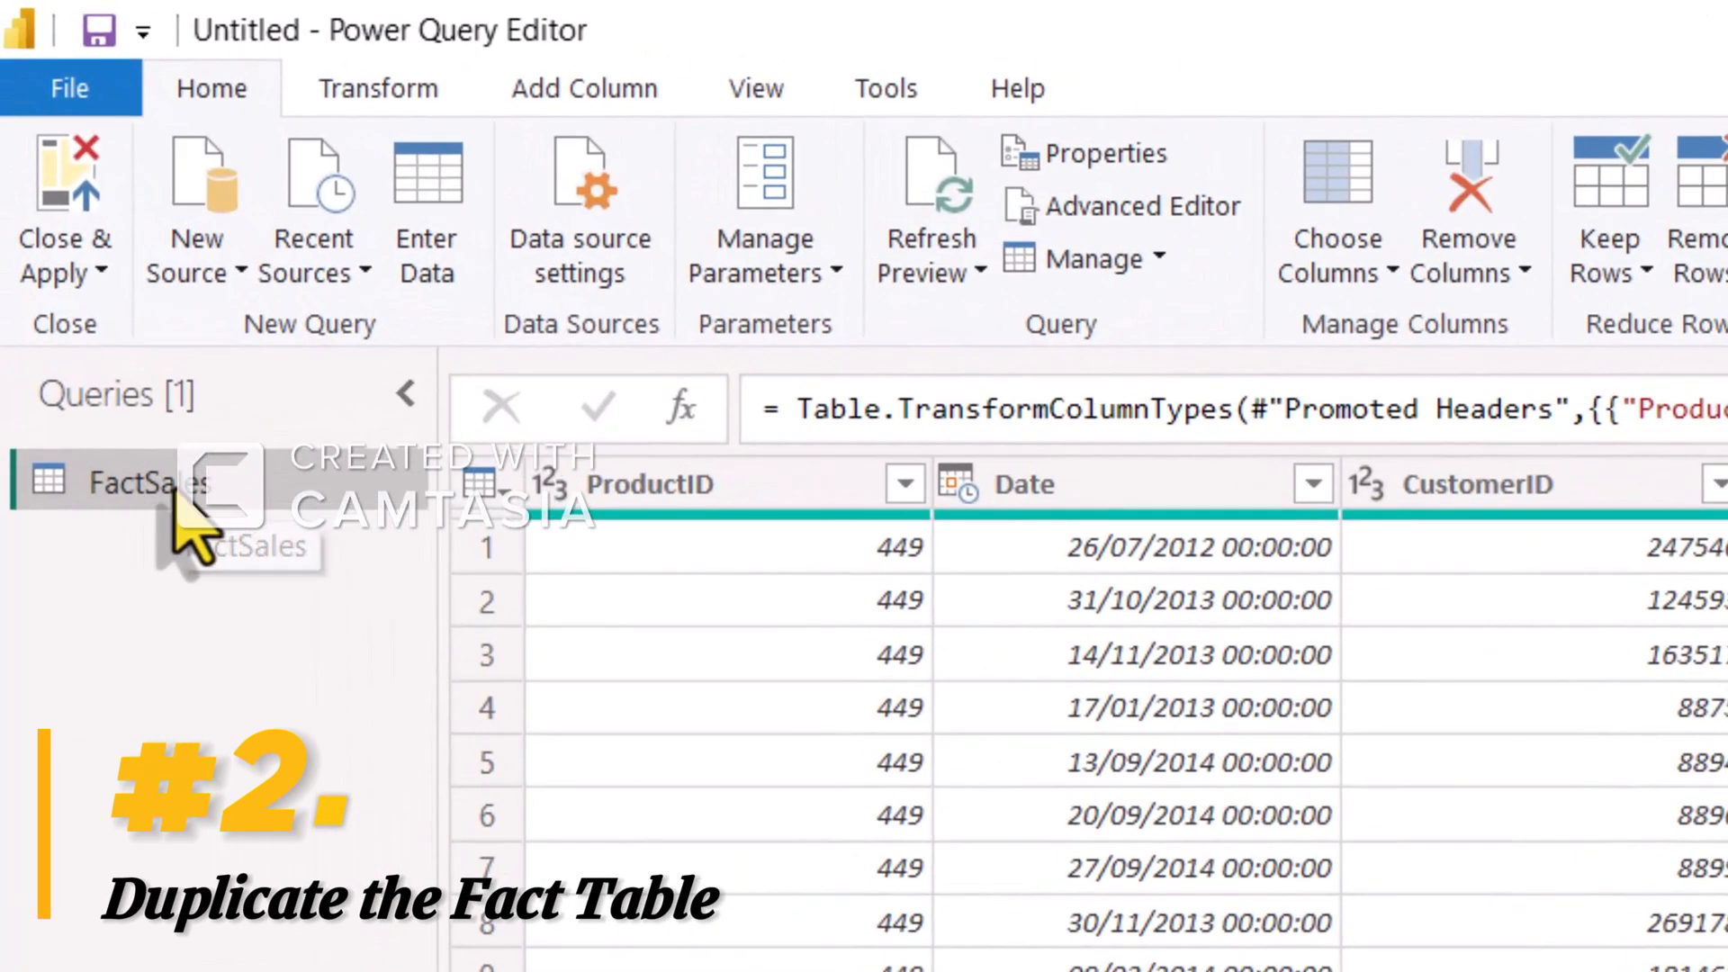
right_click(177, 505)
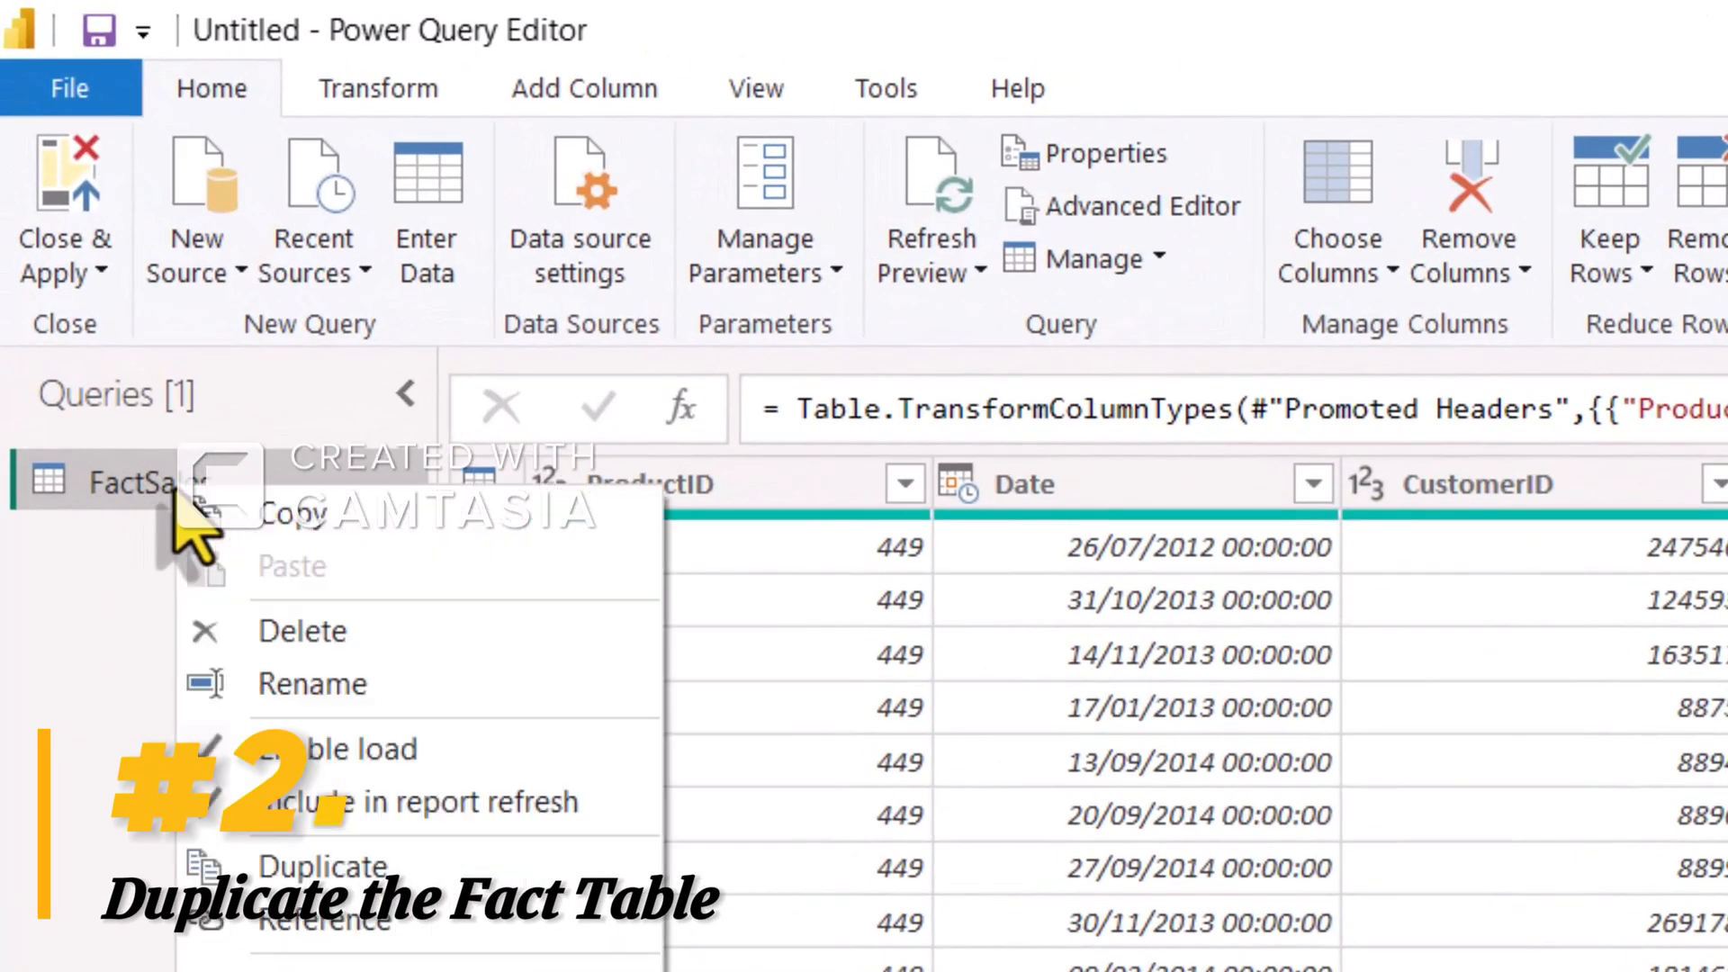
left_click(328, 868)
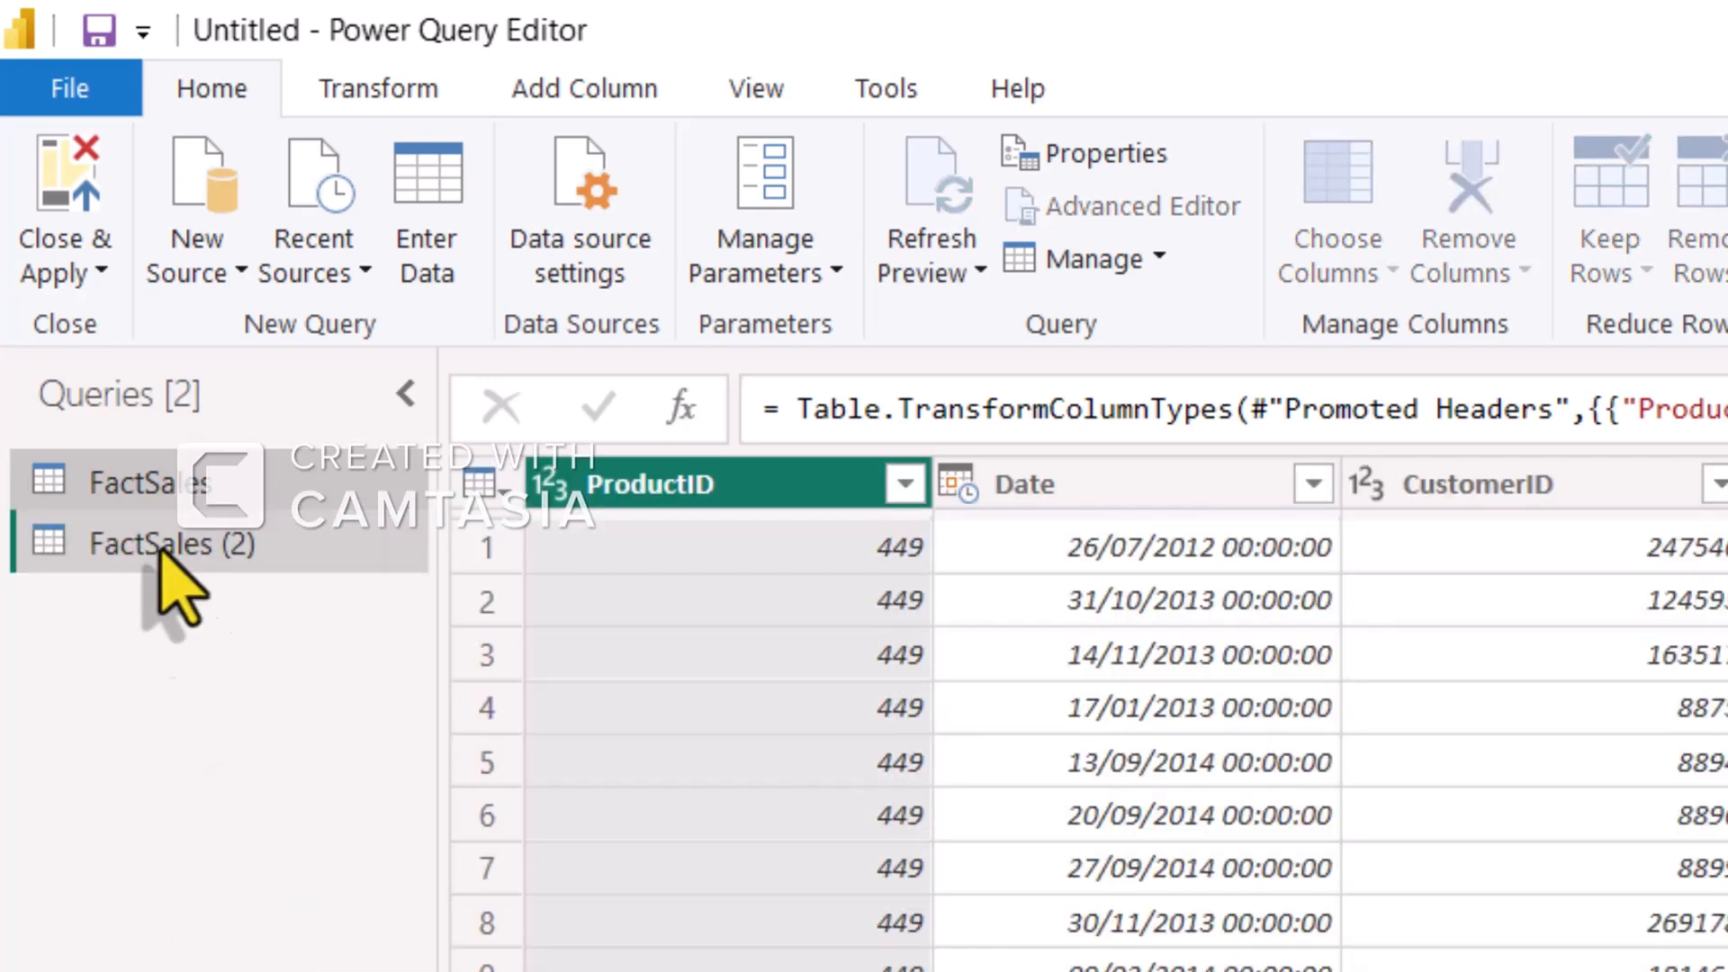
left_click(152, 483)
right_click(148, 483)
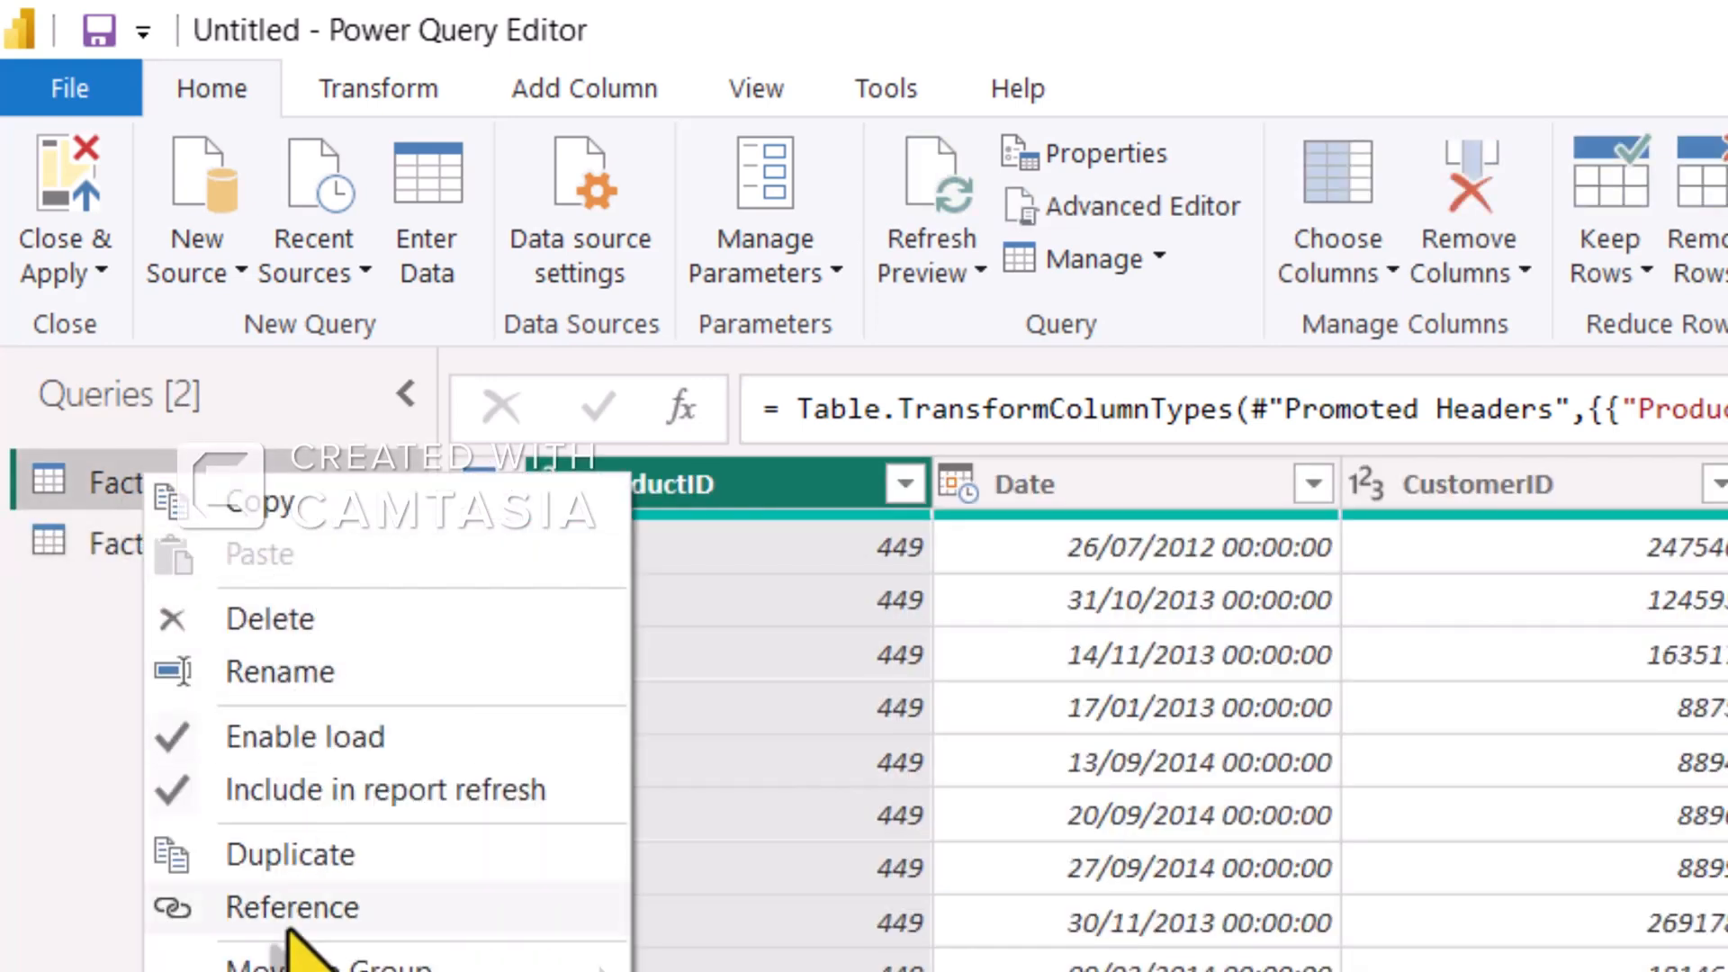
left_click(289, 855)
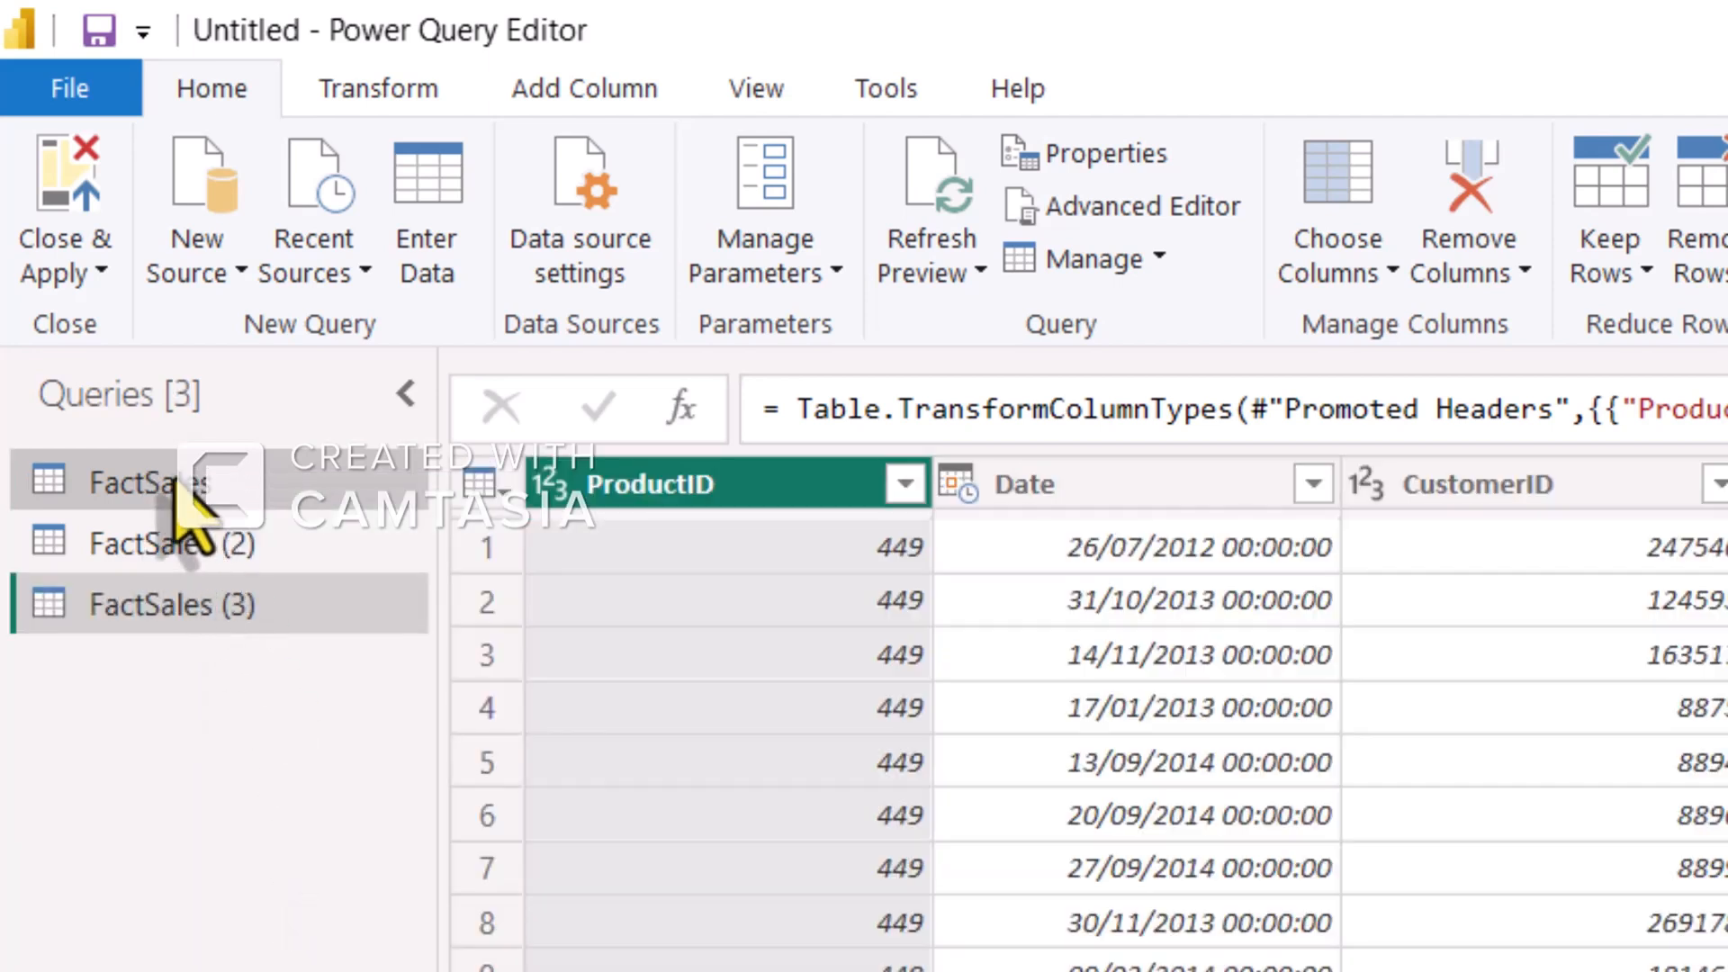
right_click(166, 485)
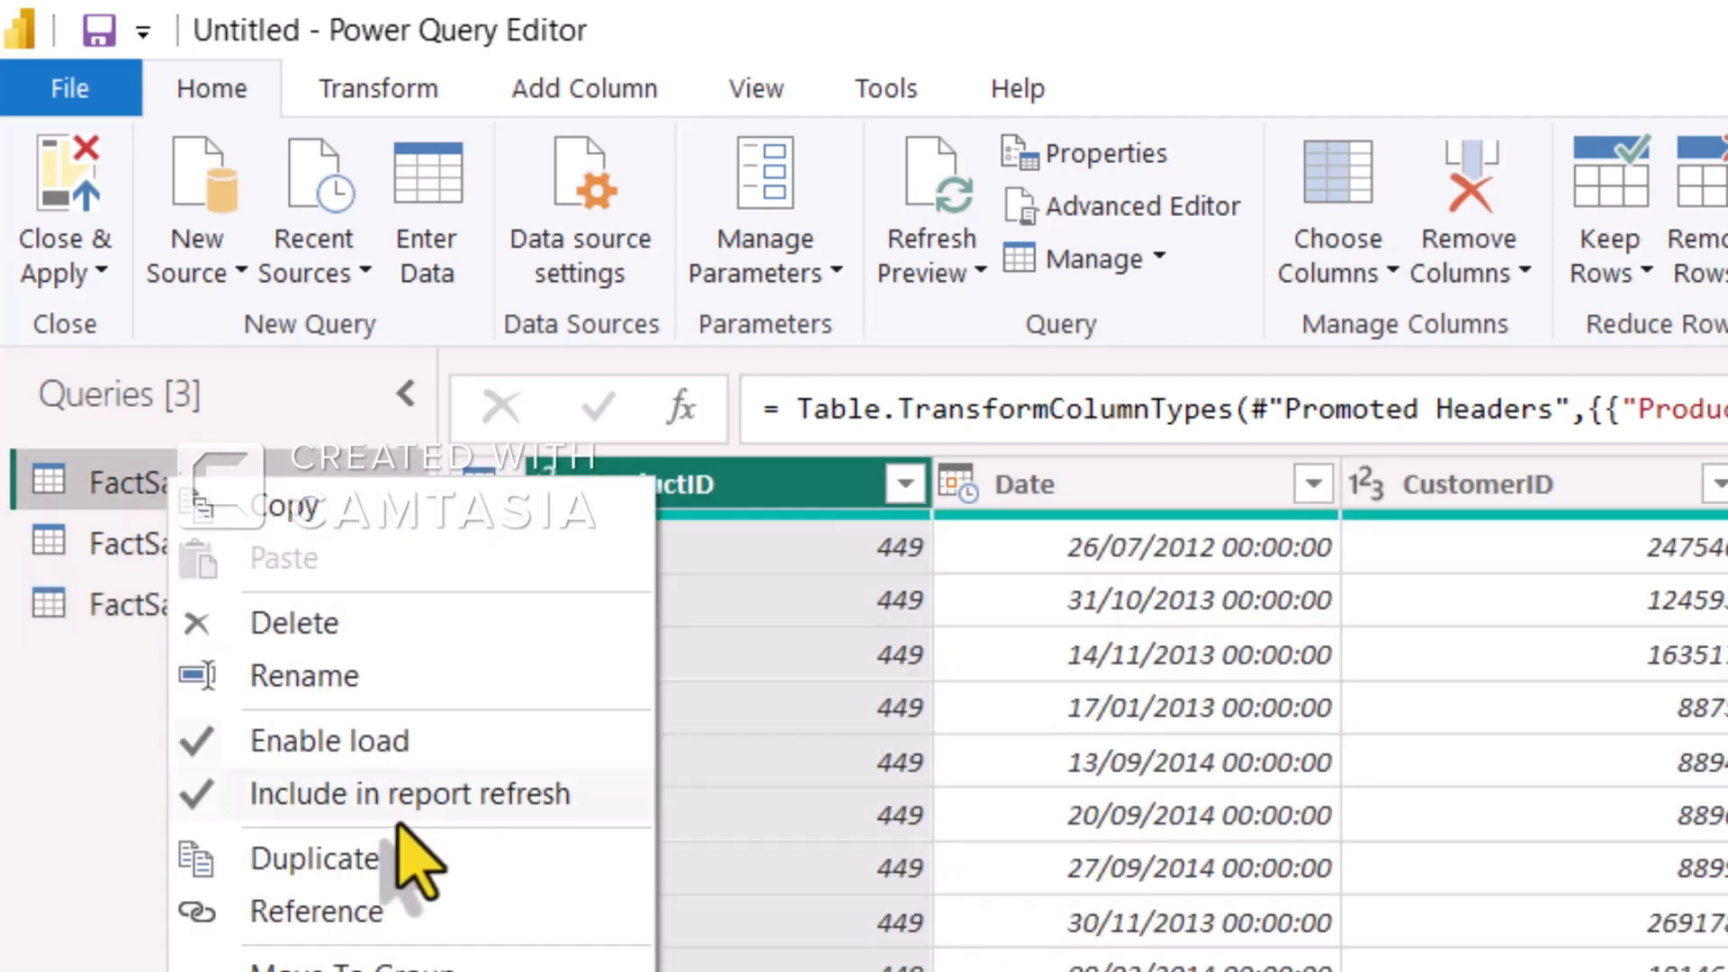
left_click(329, 864)
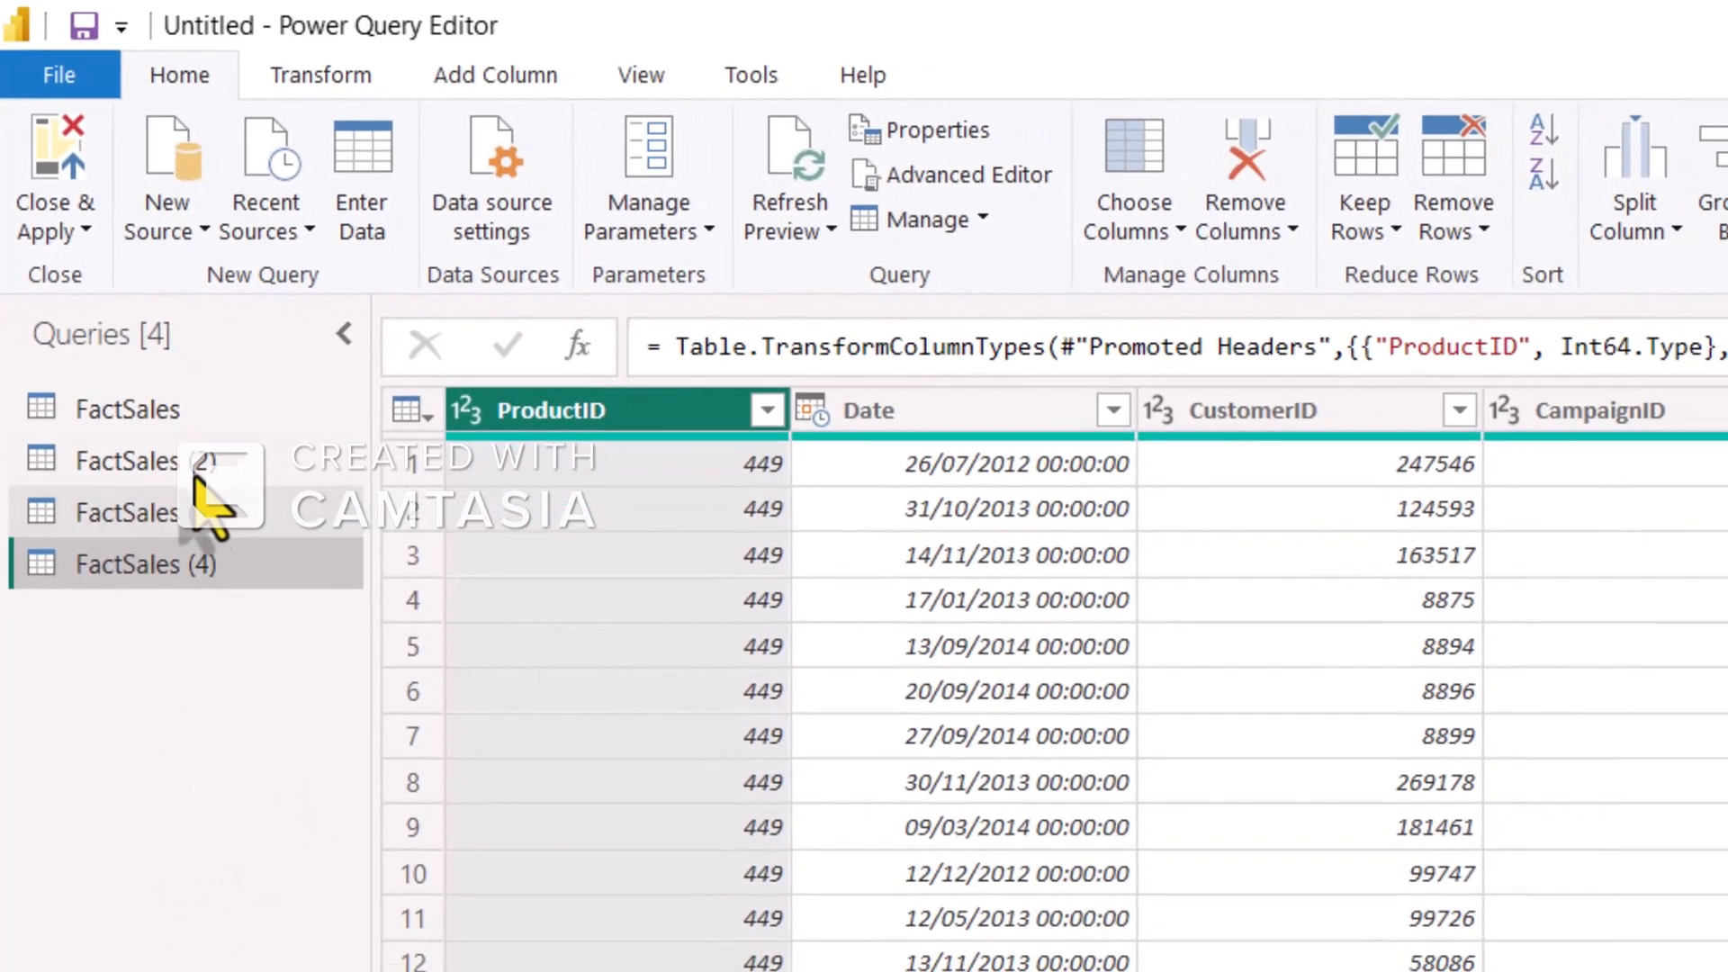
left_click_drag(233, 542, 230, 552)
- Rename the FactSales (2) query as DimProduct
double_click(197, 462)
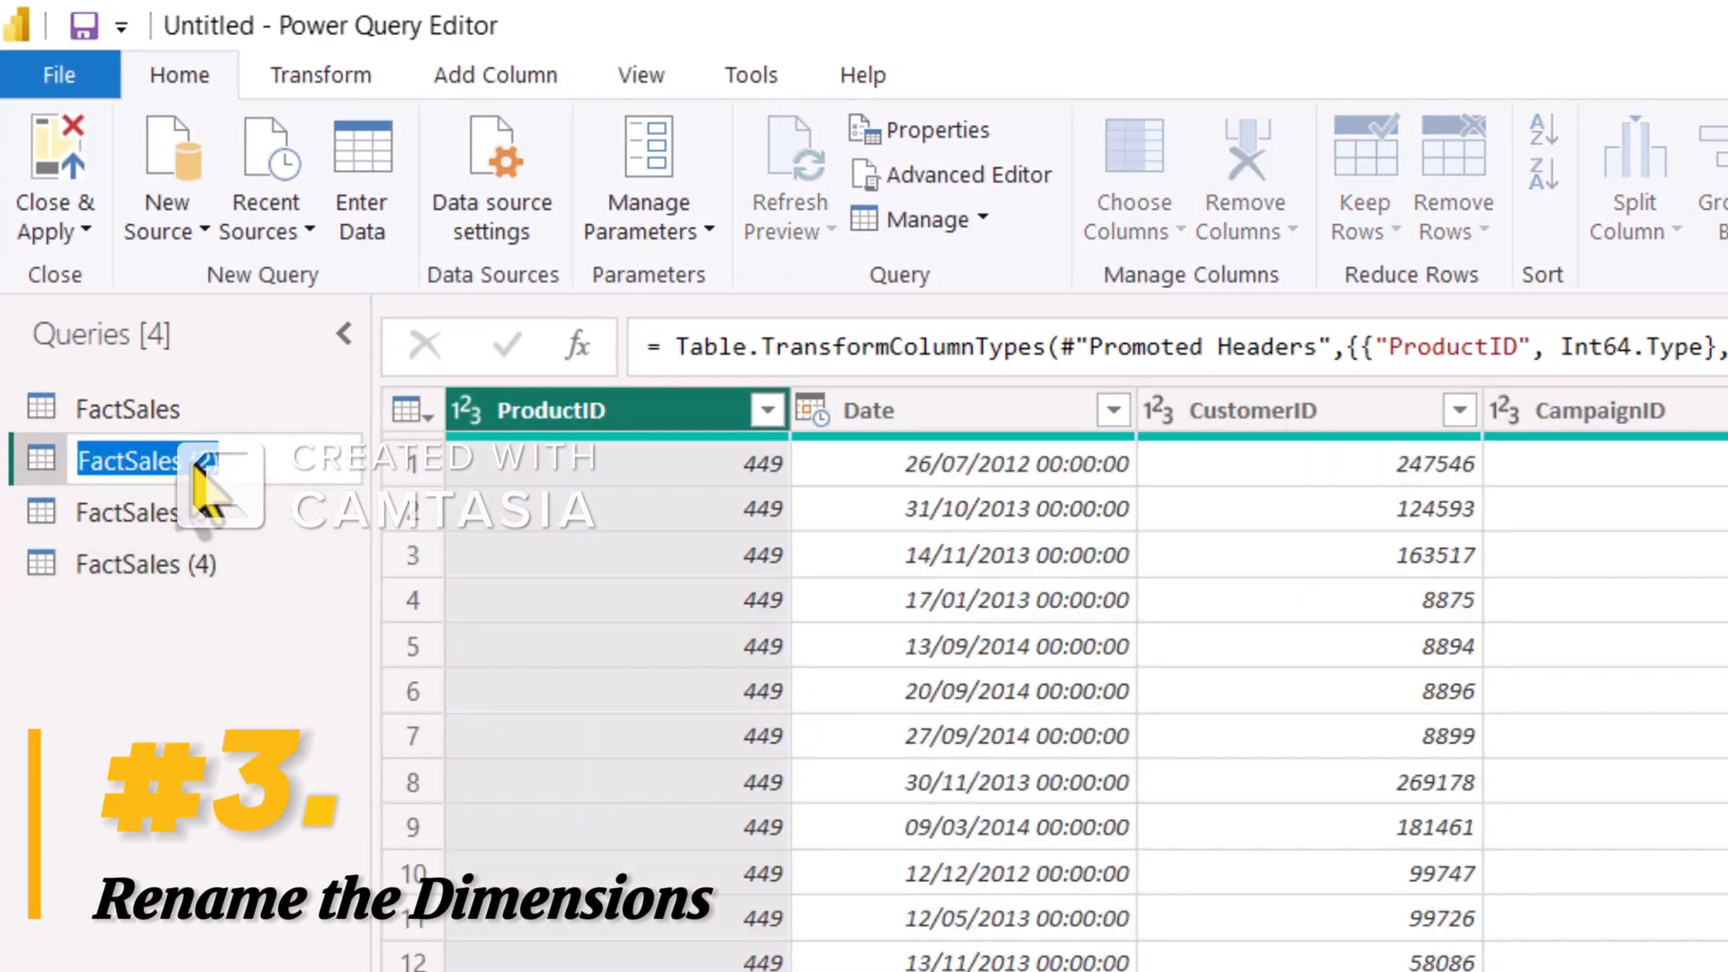
type("DimP")
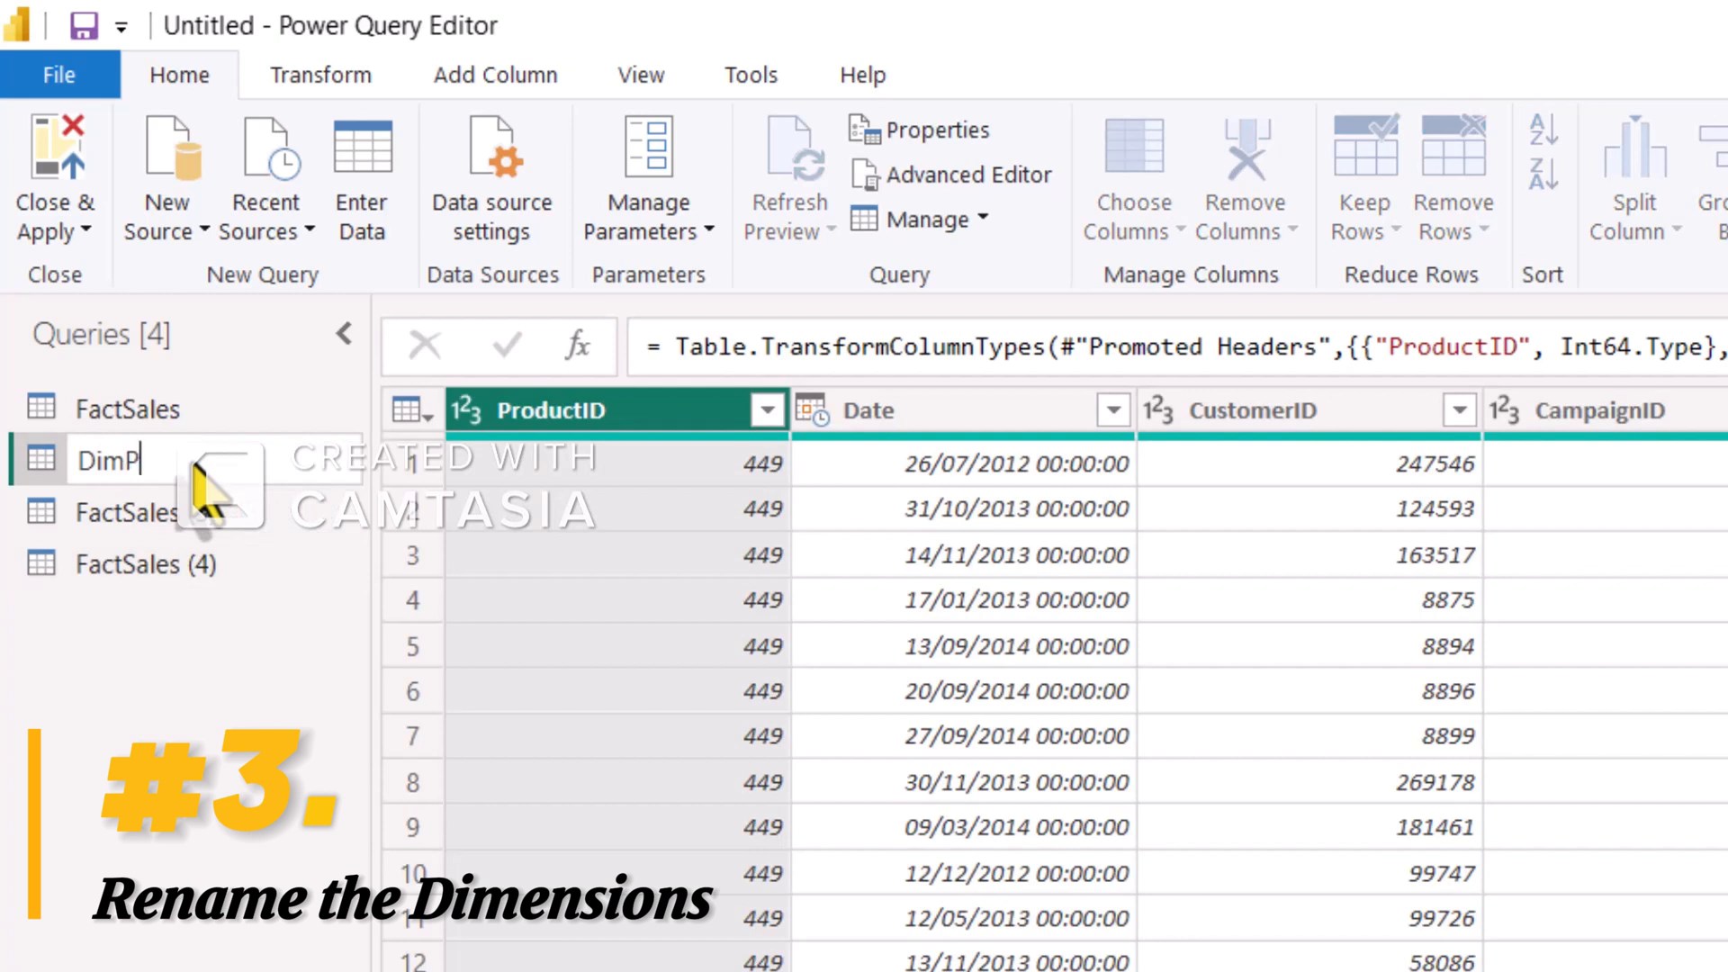
type("roduct")
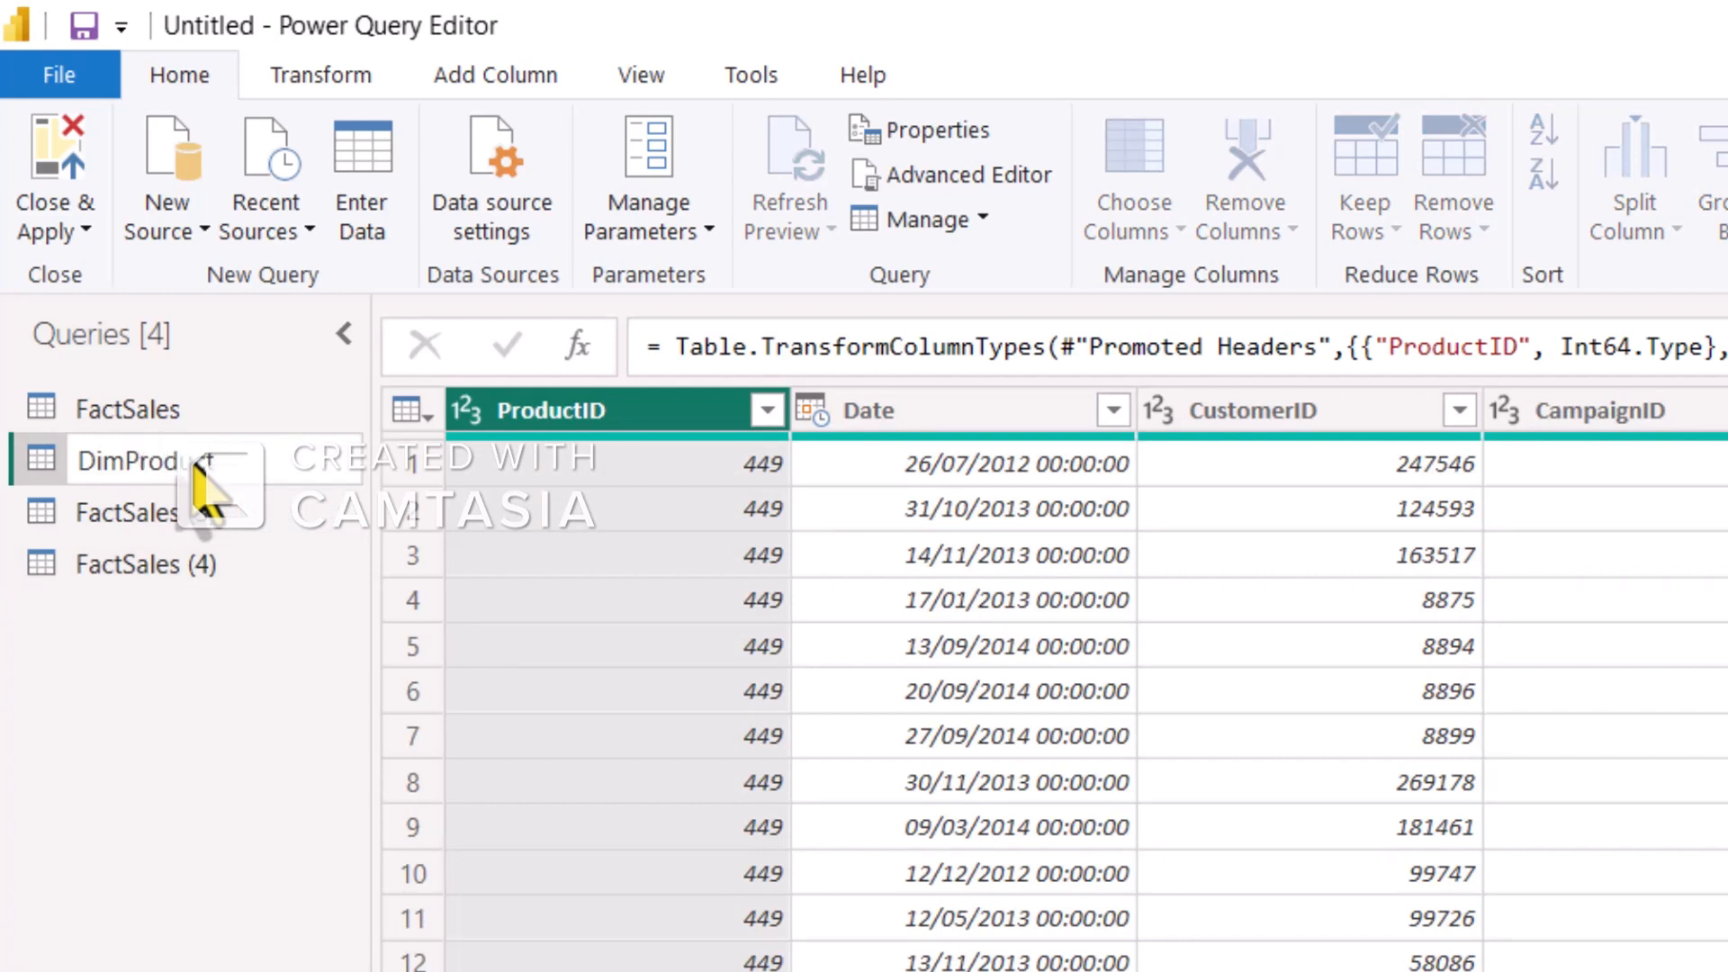
key("Return")
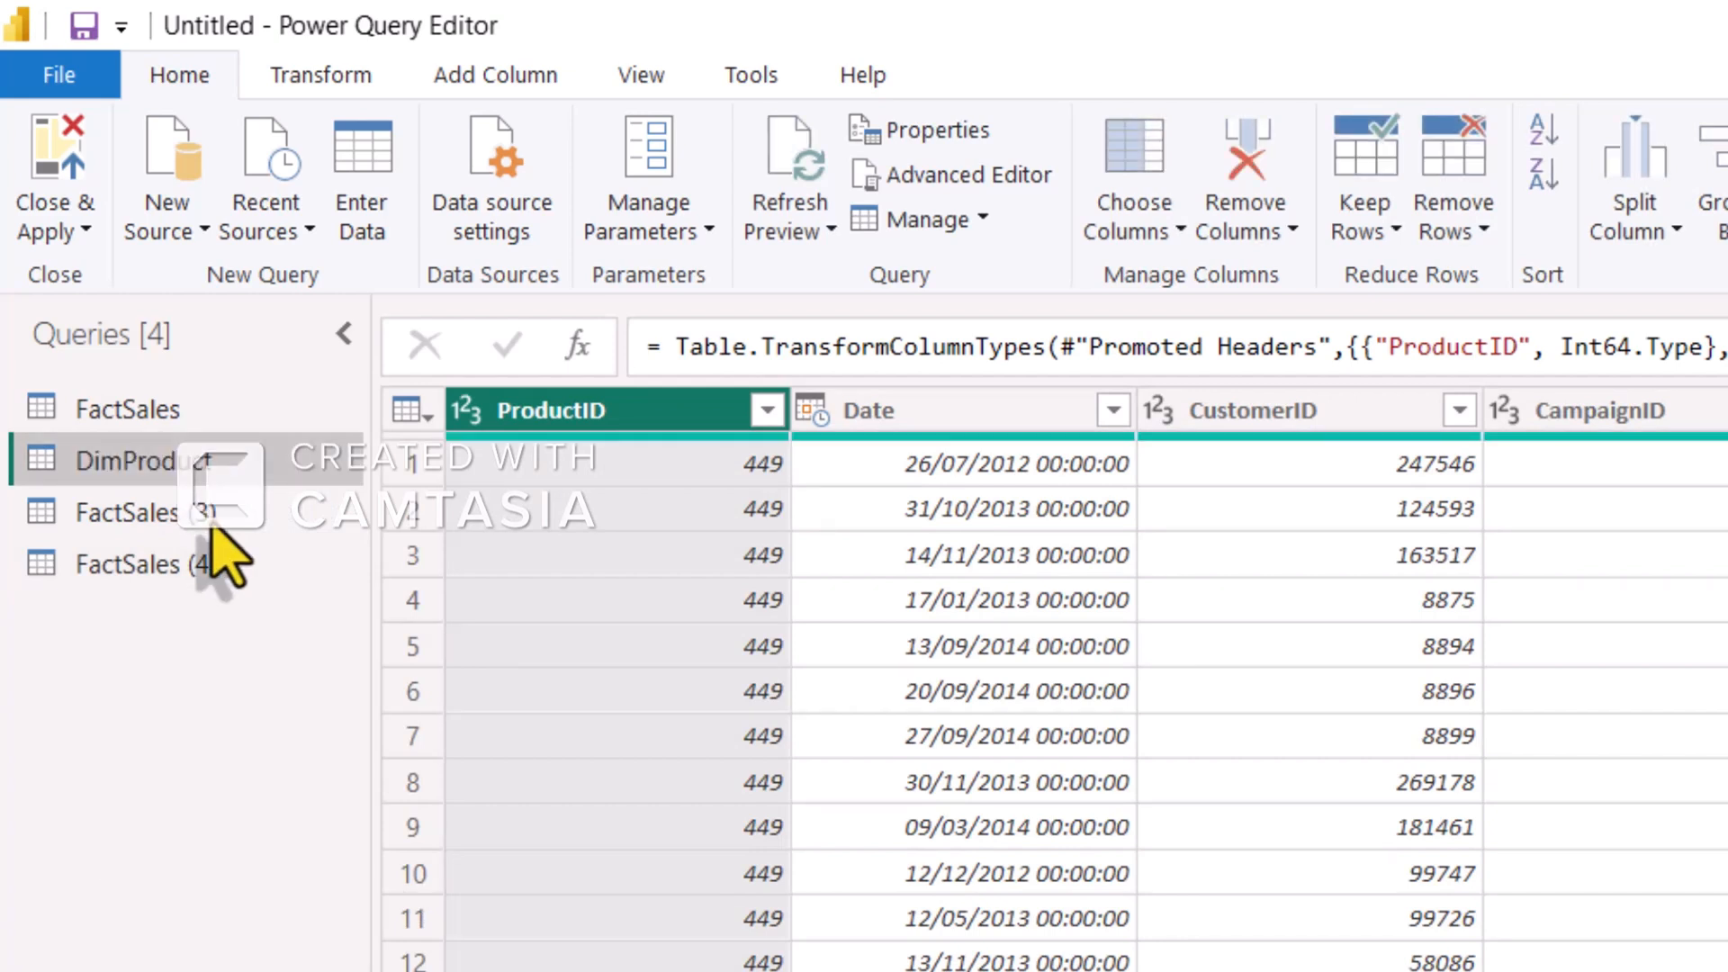
- Rename the FactSales (3) query as DimCustomer
left_click(214, 529)
left_click(214, 530)
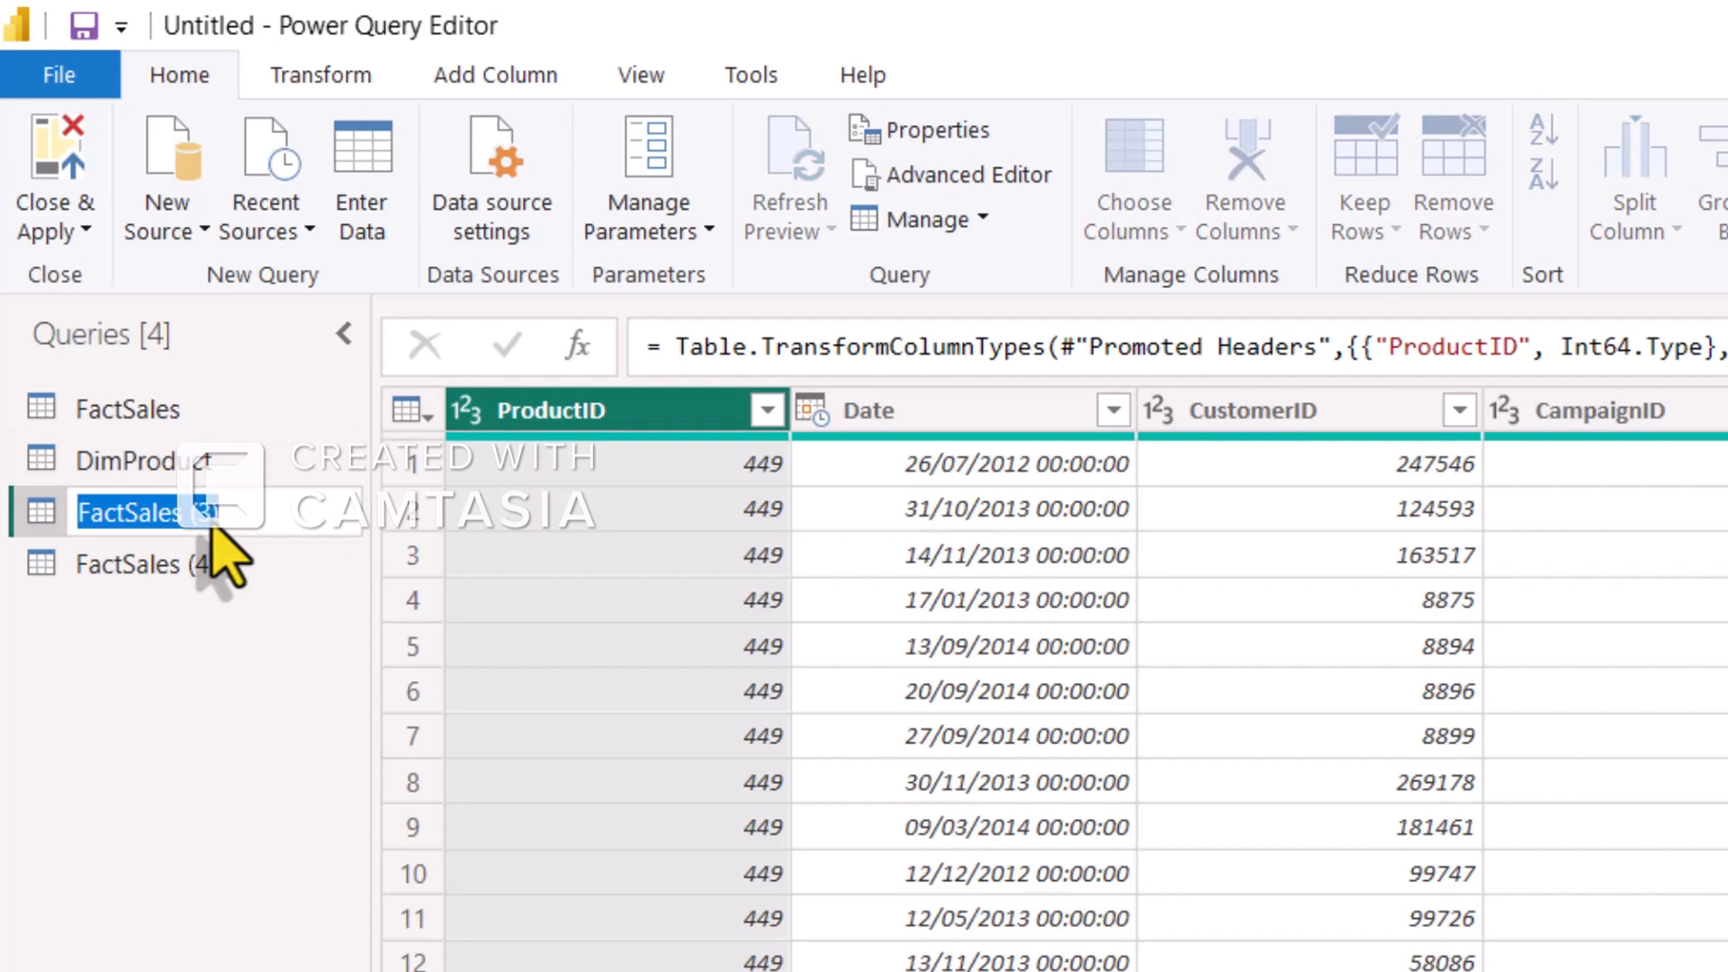
type("Dim")
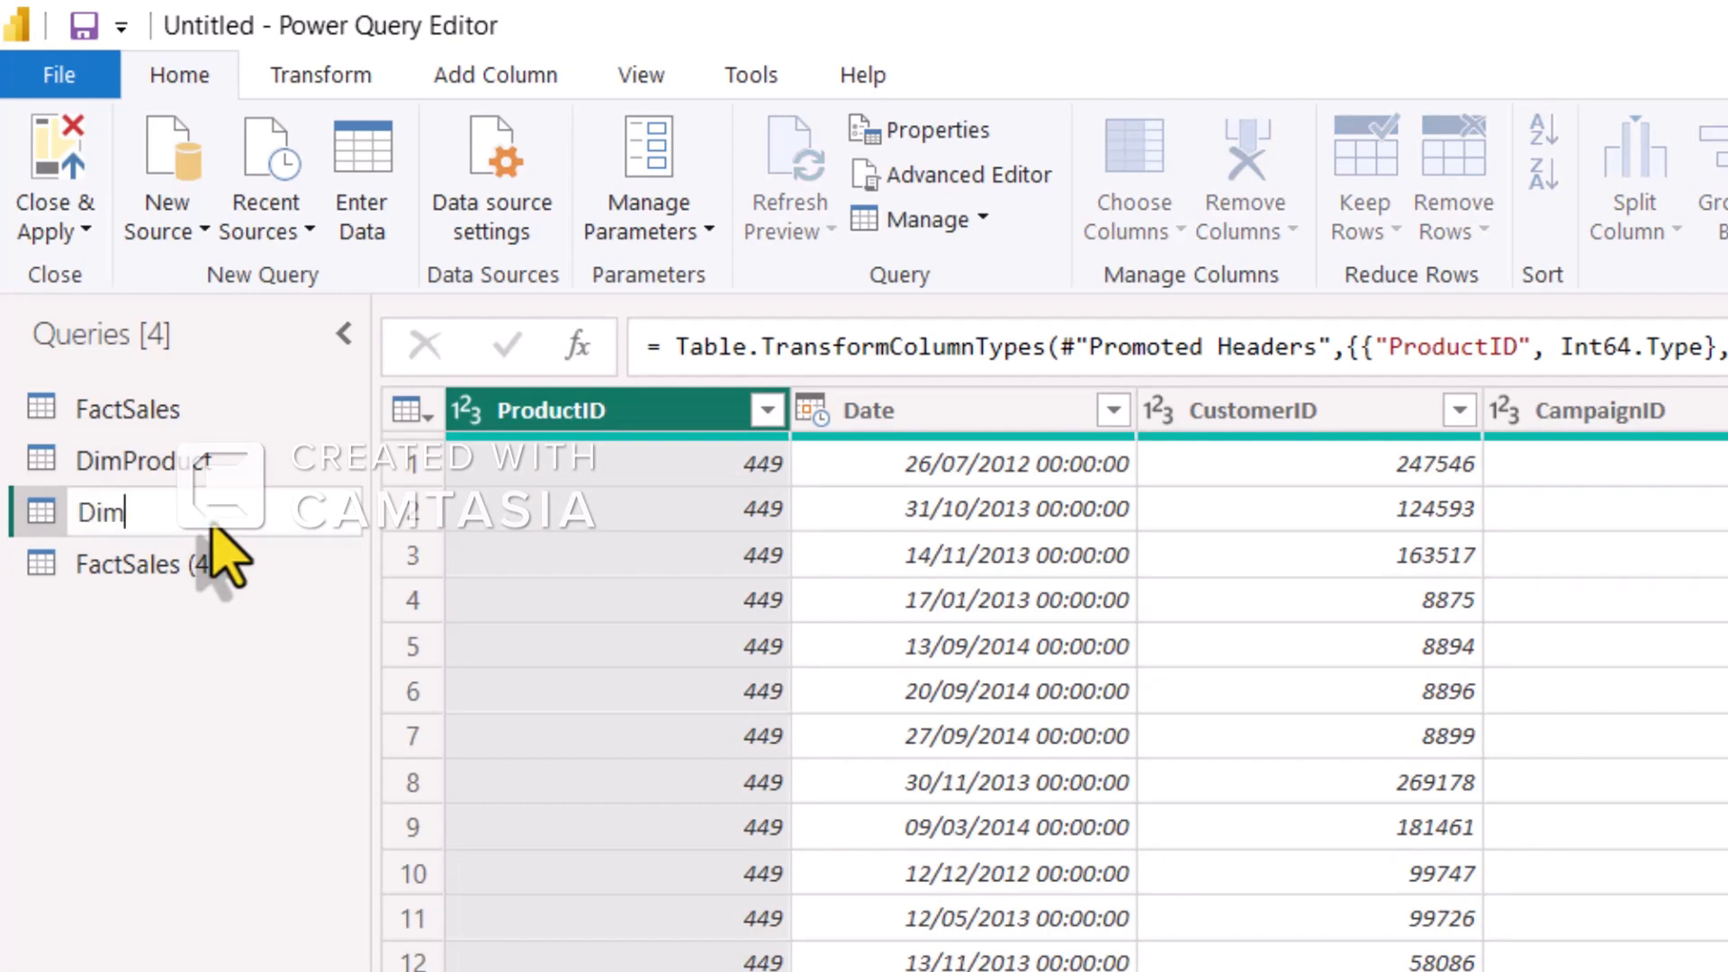
type("Customer")
key("Return")
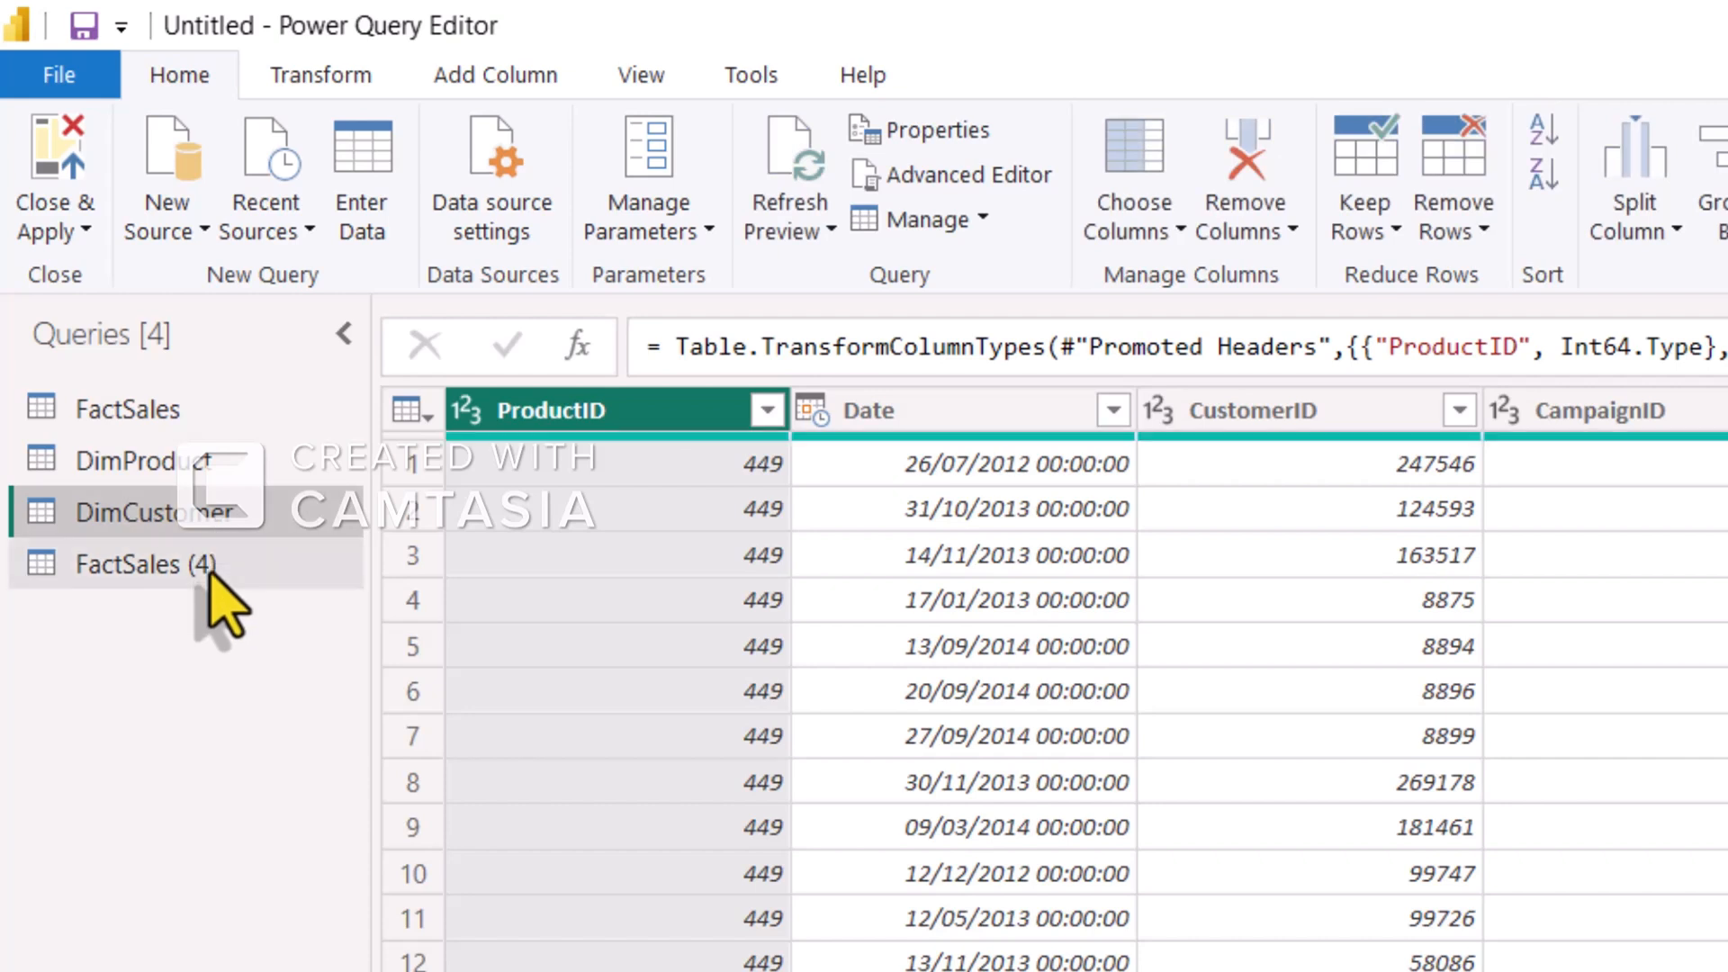
- Rename the FactSales (4) query as DimLocation
left_click(209, 578)
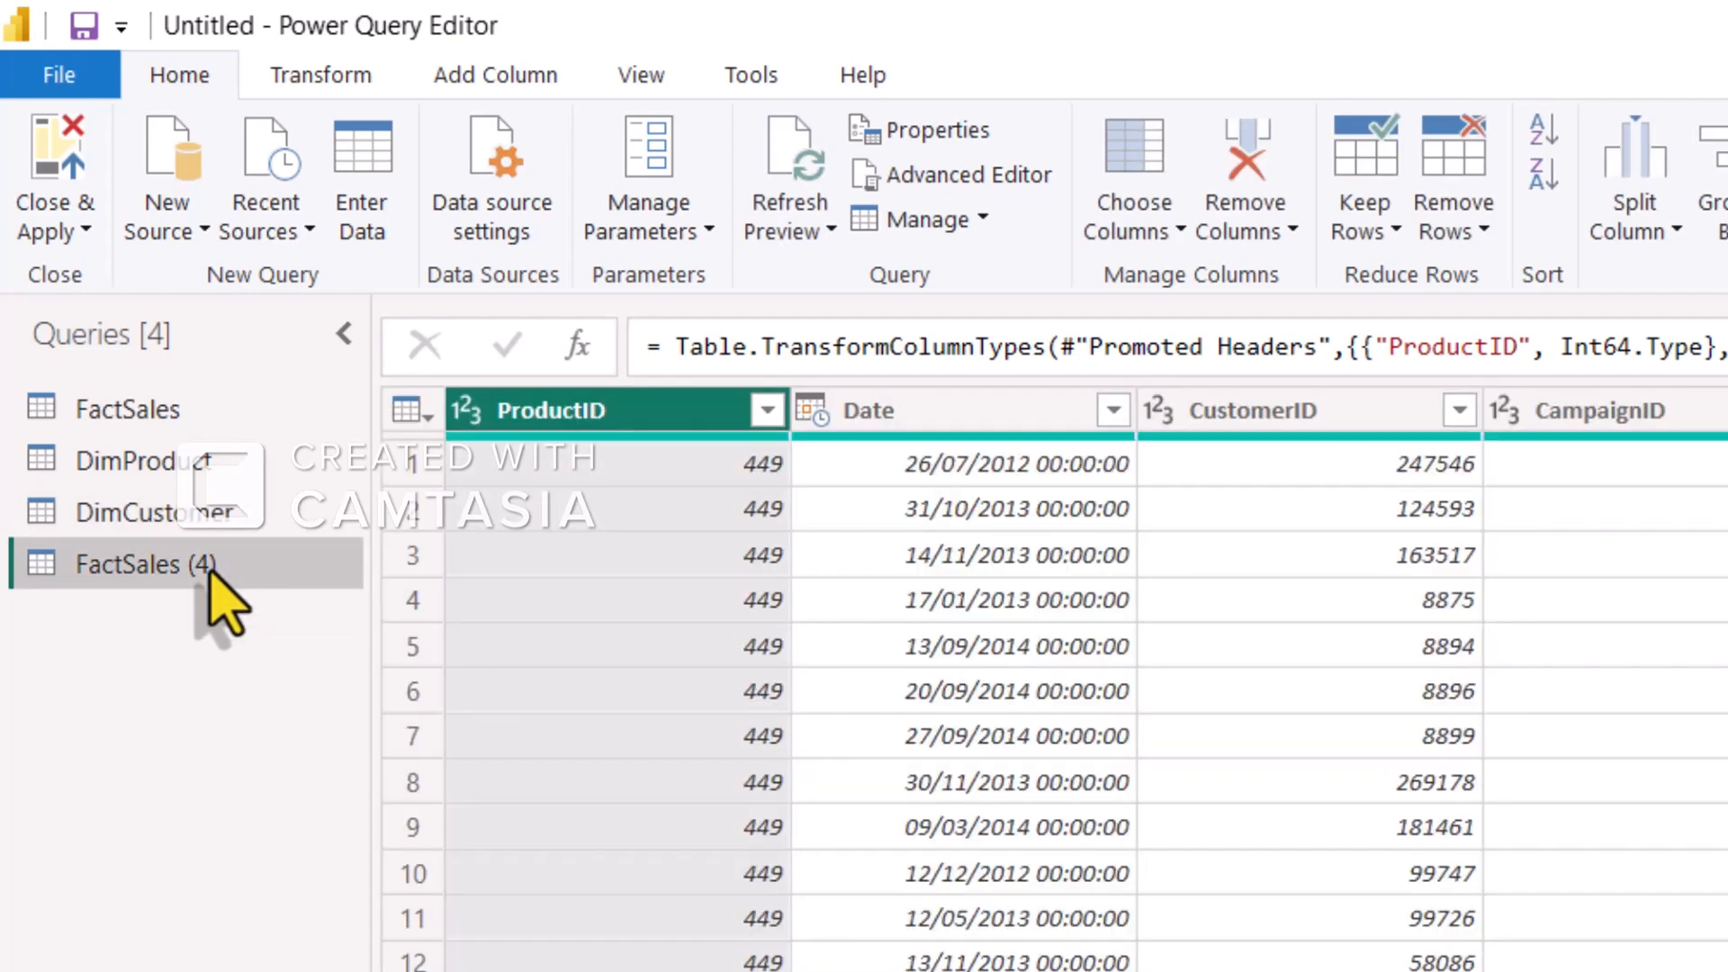
double_click(209, 578)
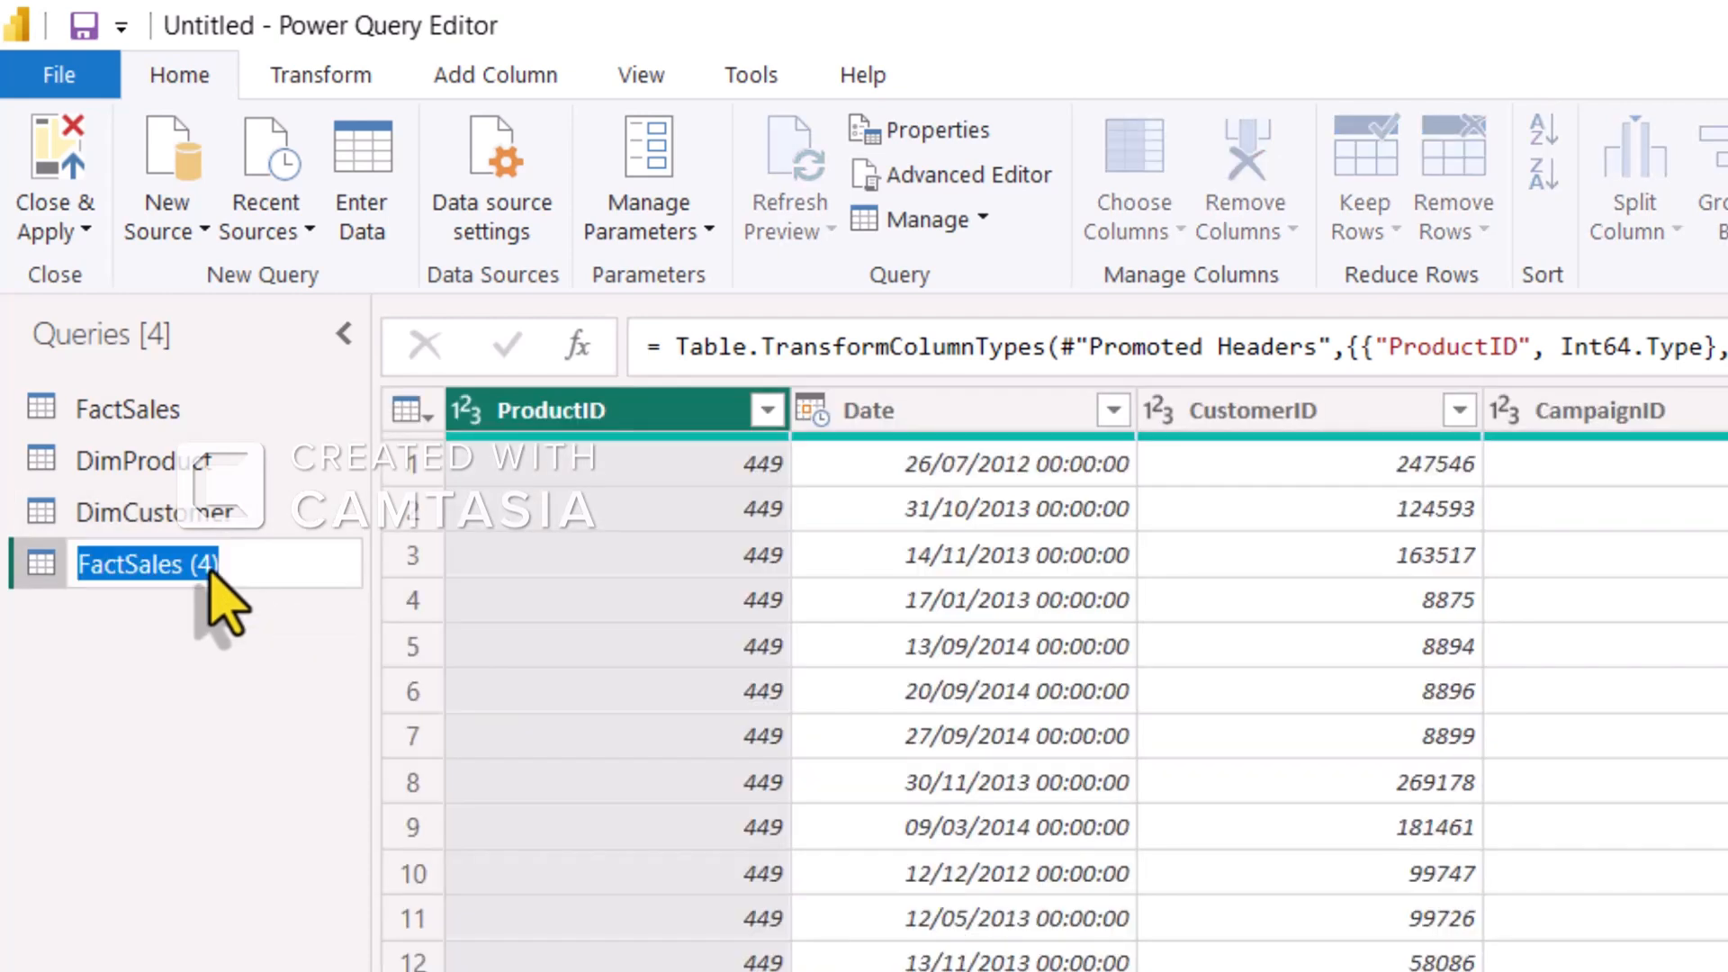
type("DimLo")
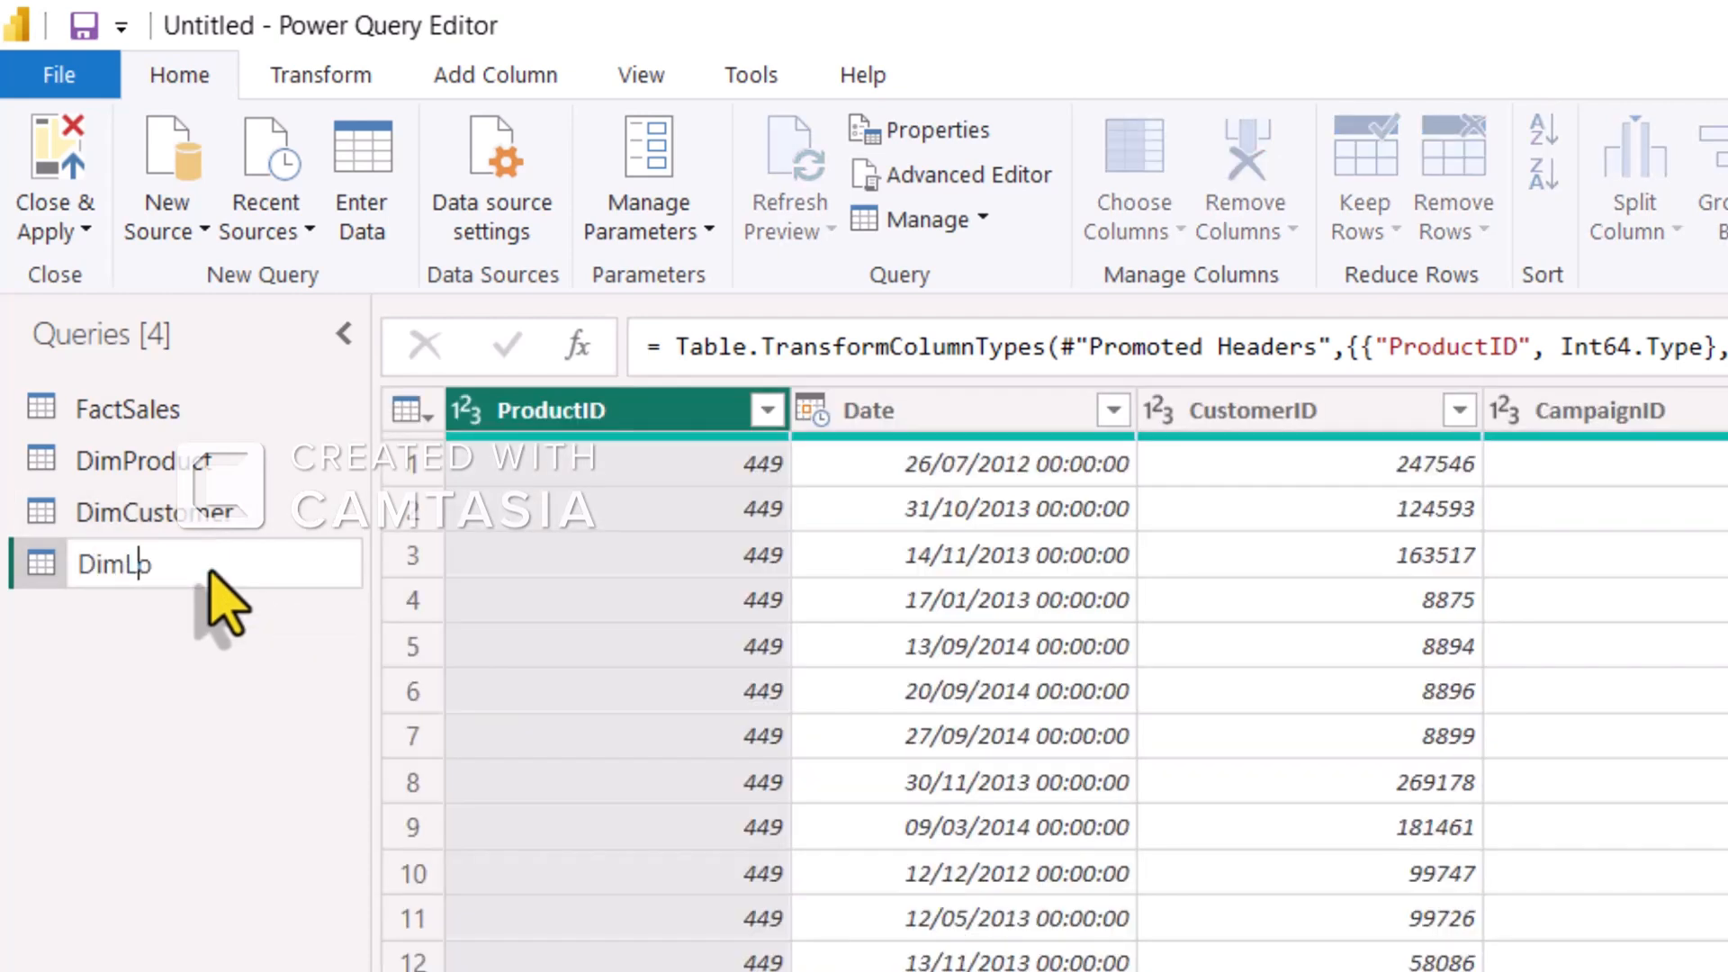
type("cation")
key("Return")
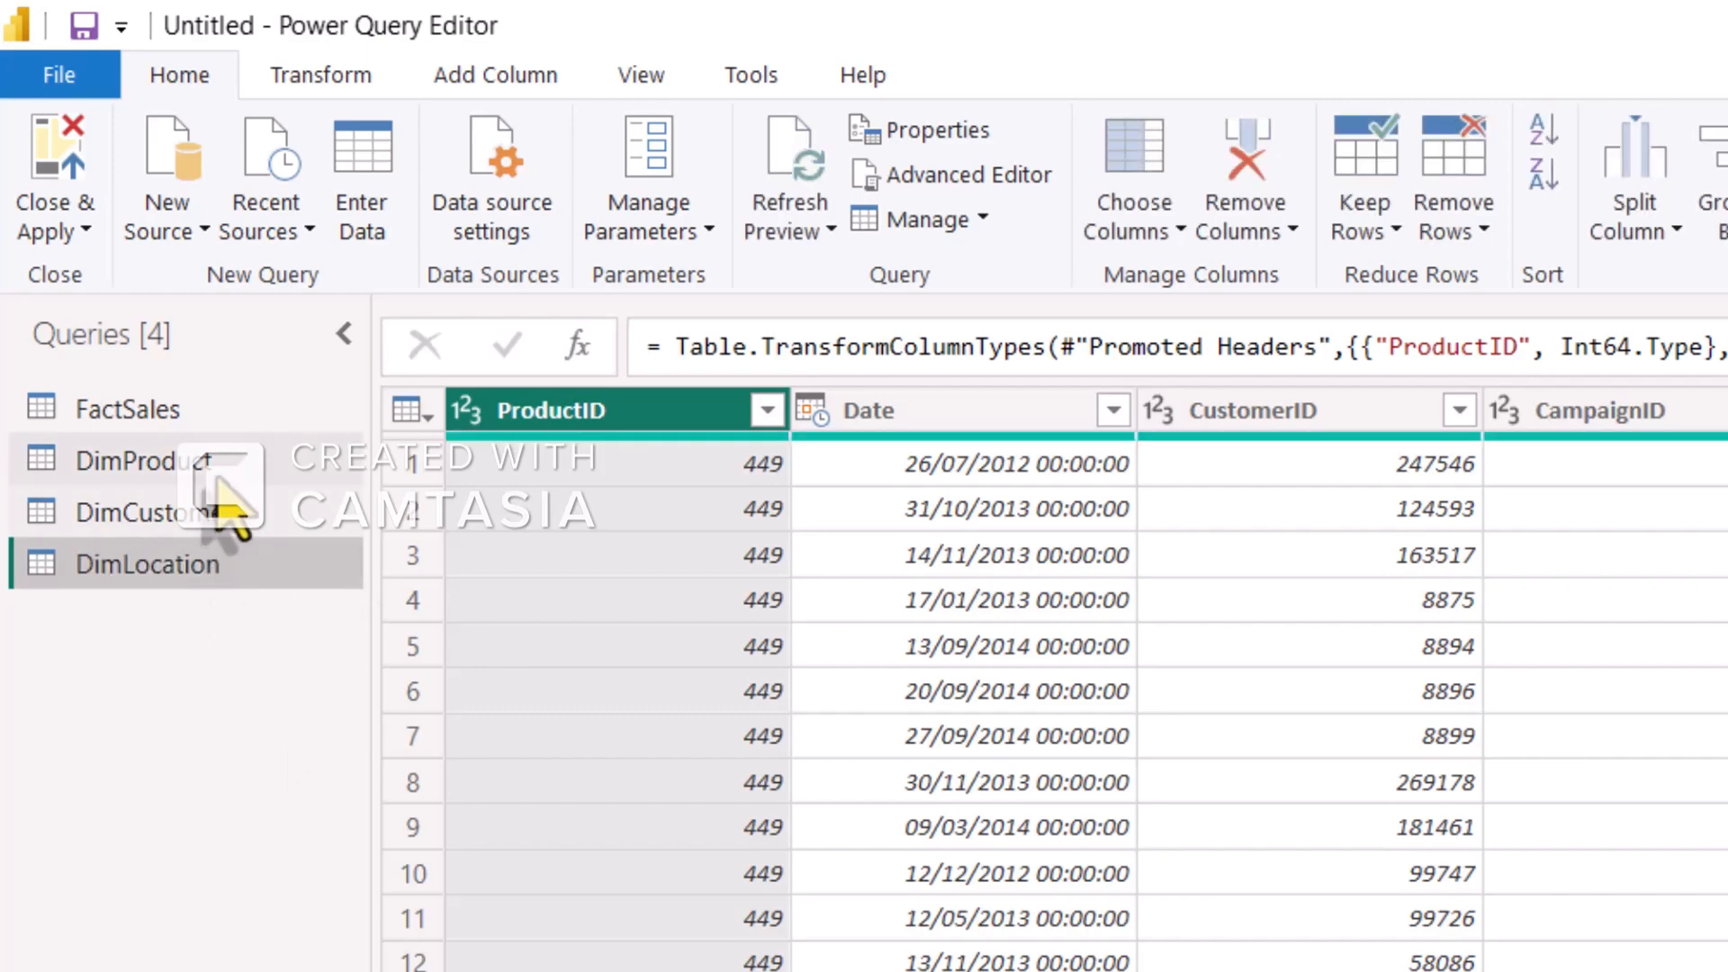
- Keep only the ProductID, Product, Category and Segment columns in the DimProduct query
left_click(218, 466)
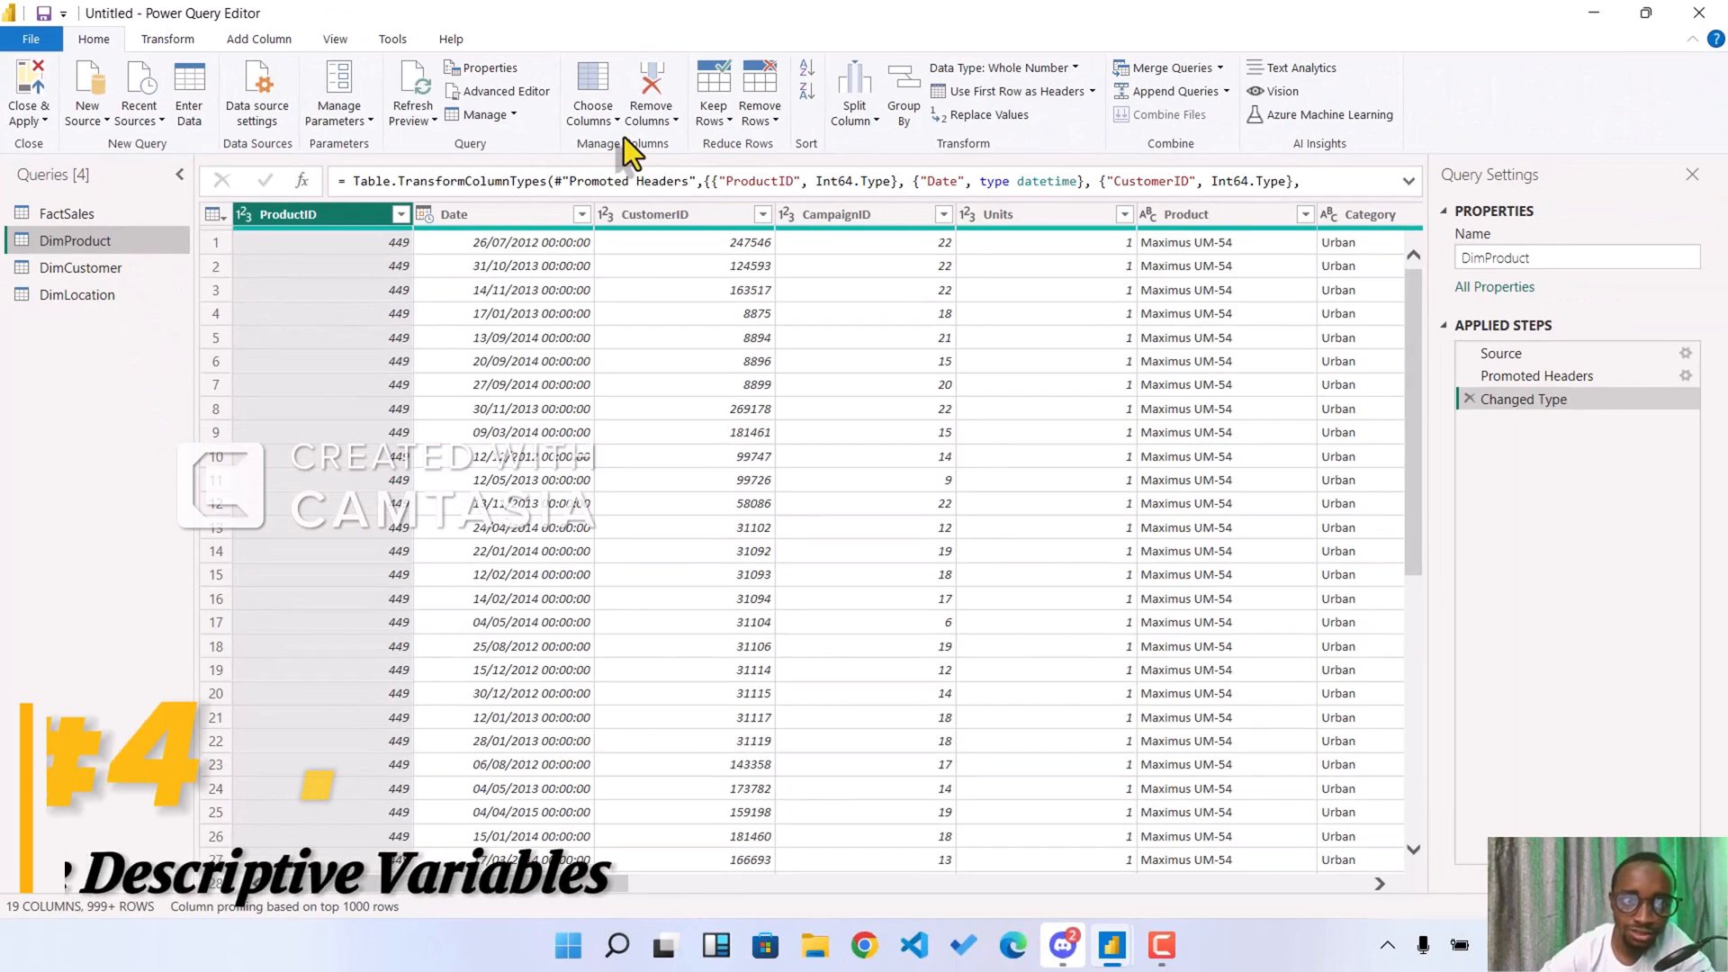
left_click(600, 121)
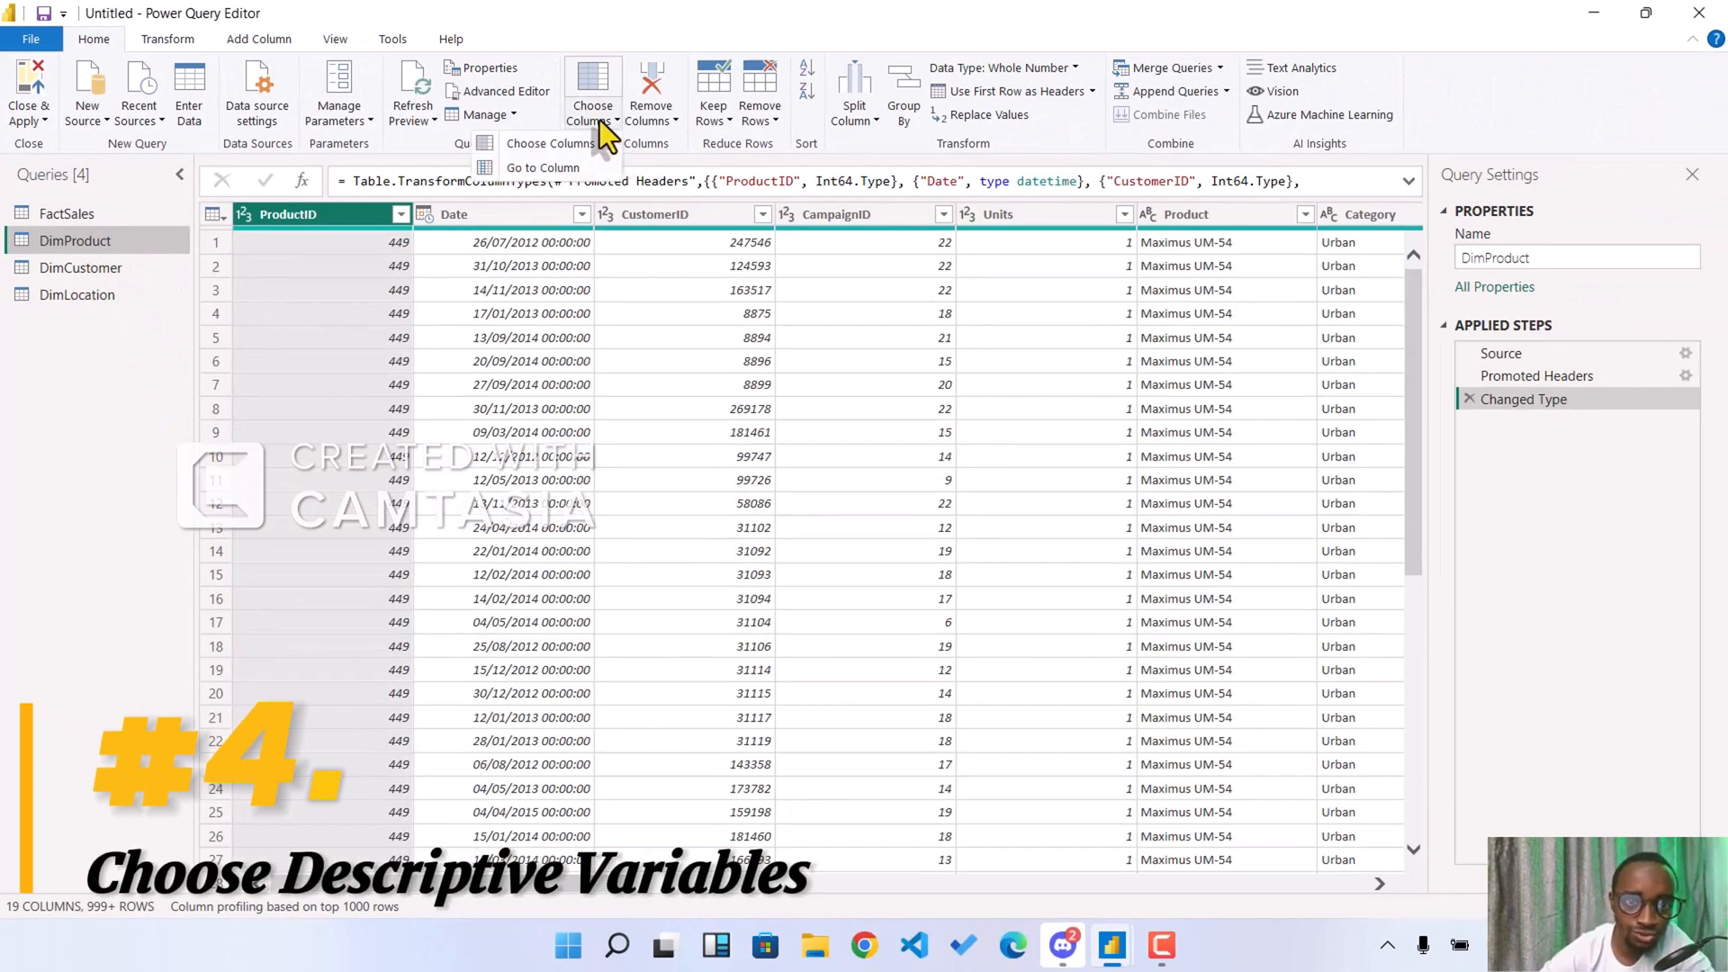
left_click(549, 143)
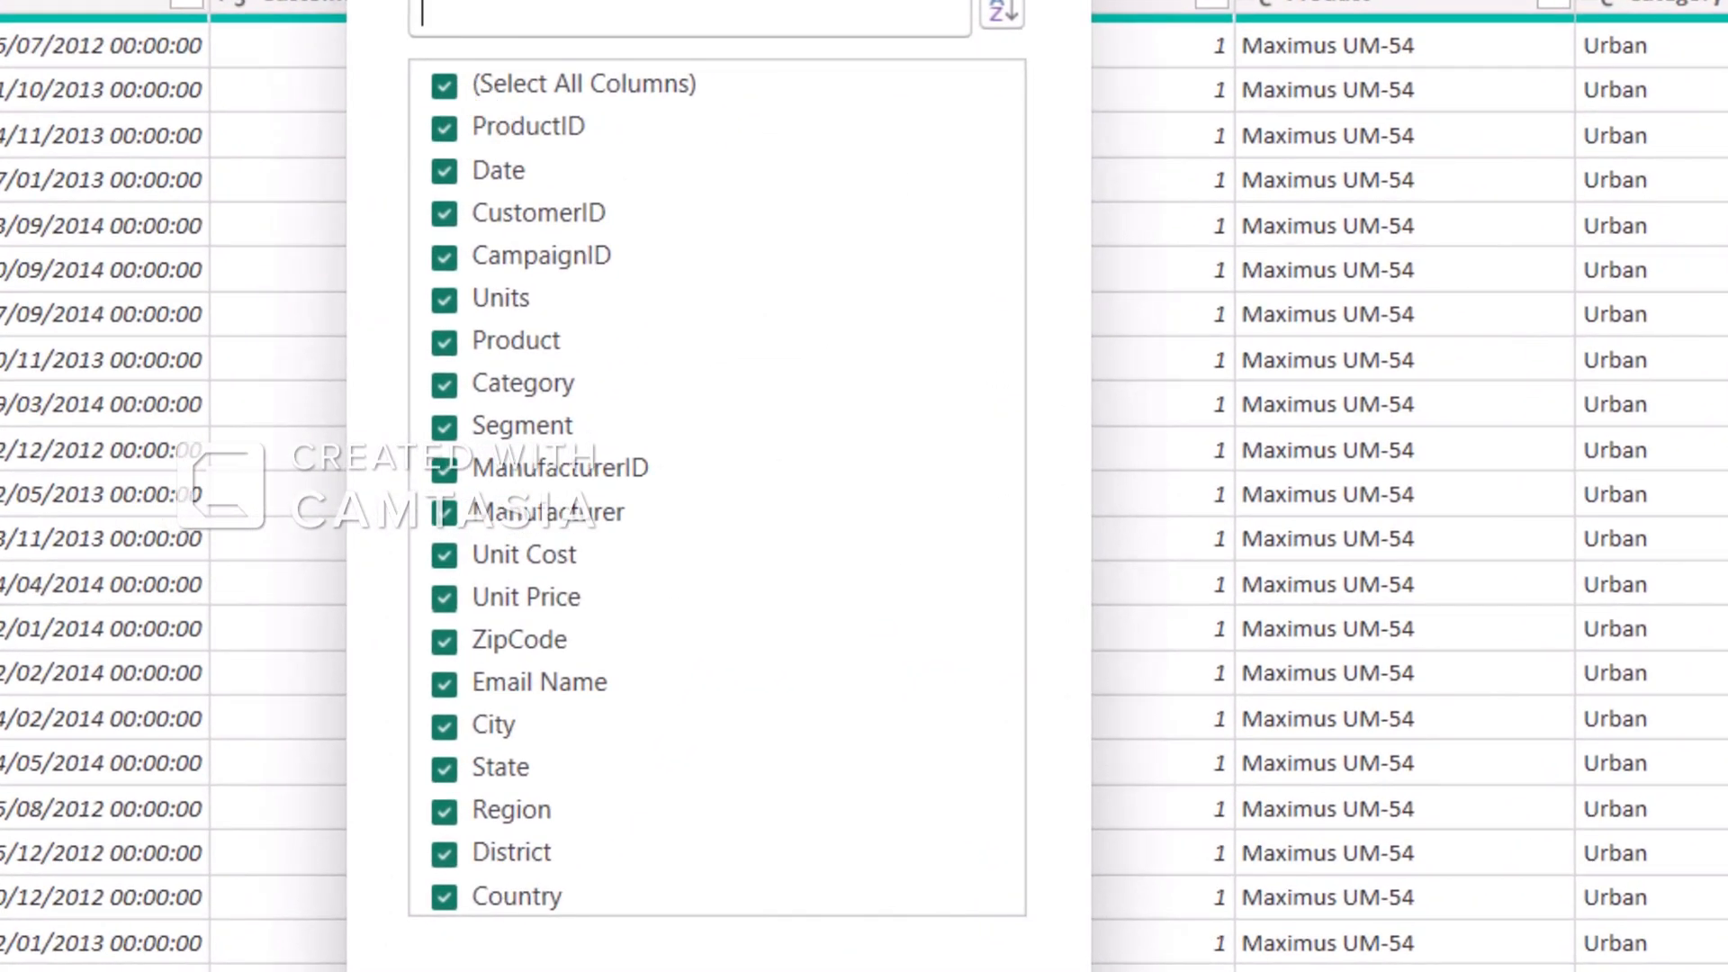
left_click_drag(720, 0, 324, 0)
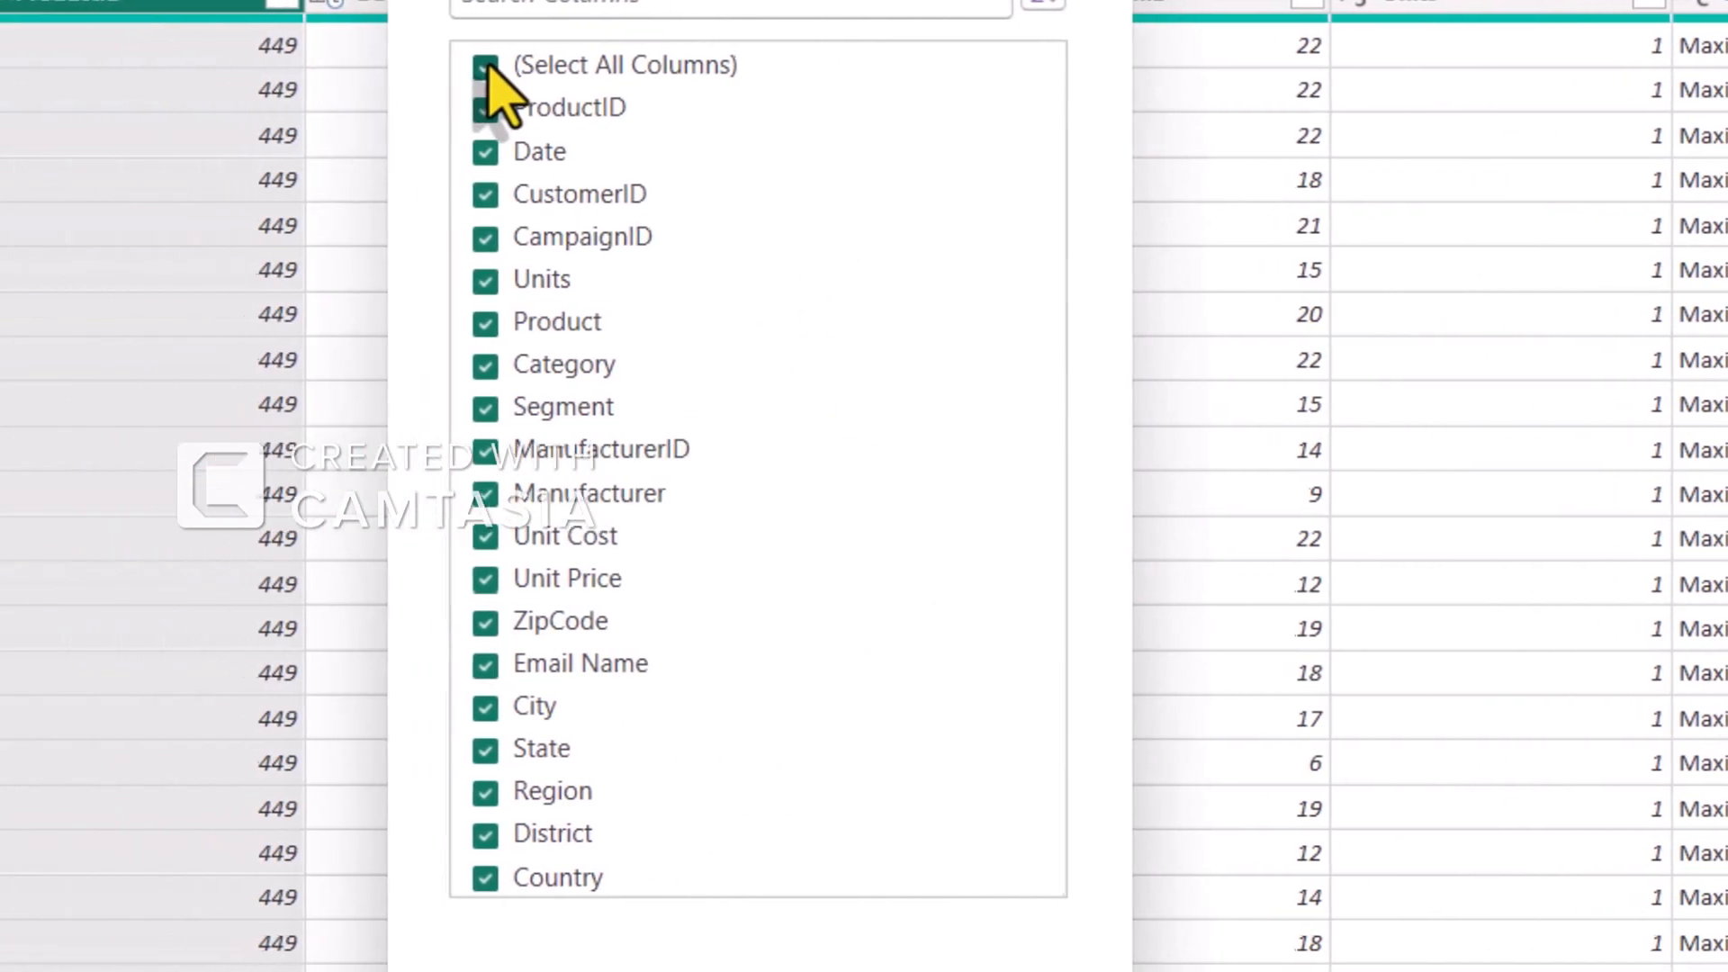
left_click(240, 65)
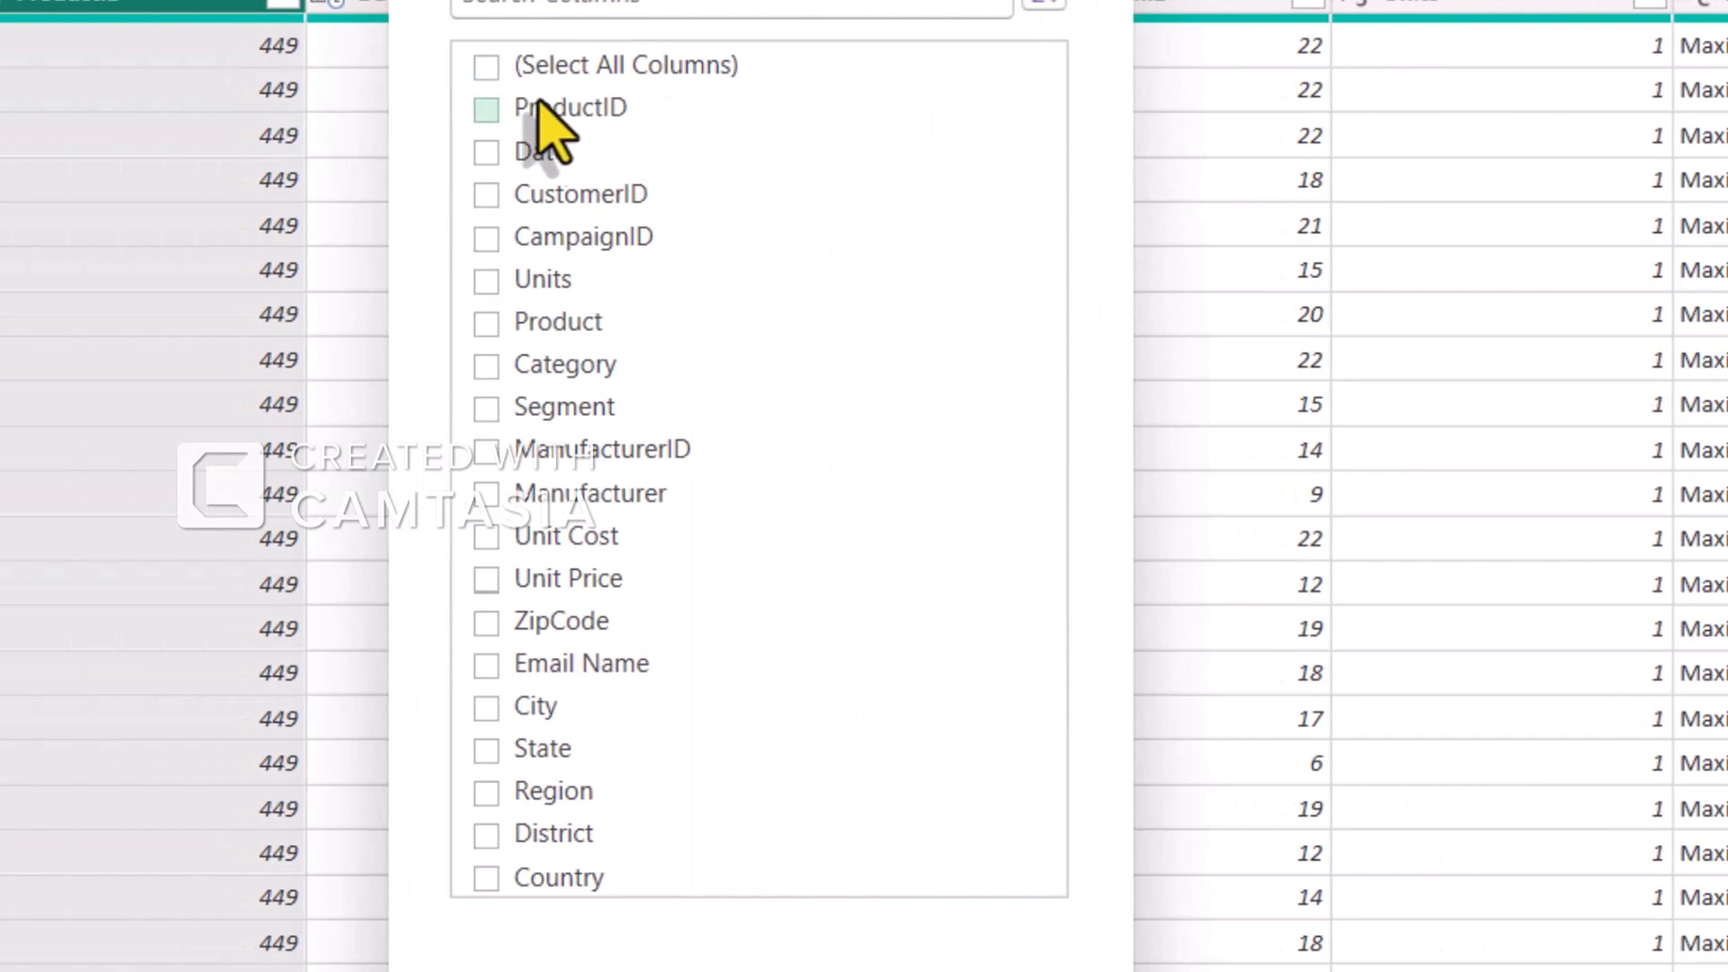
left_click(486, 109)
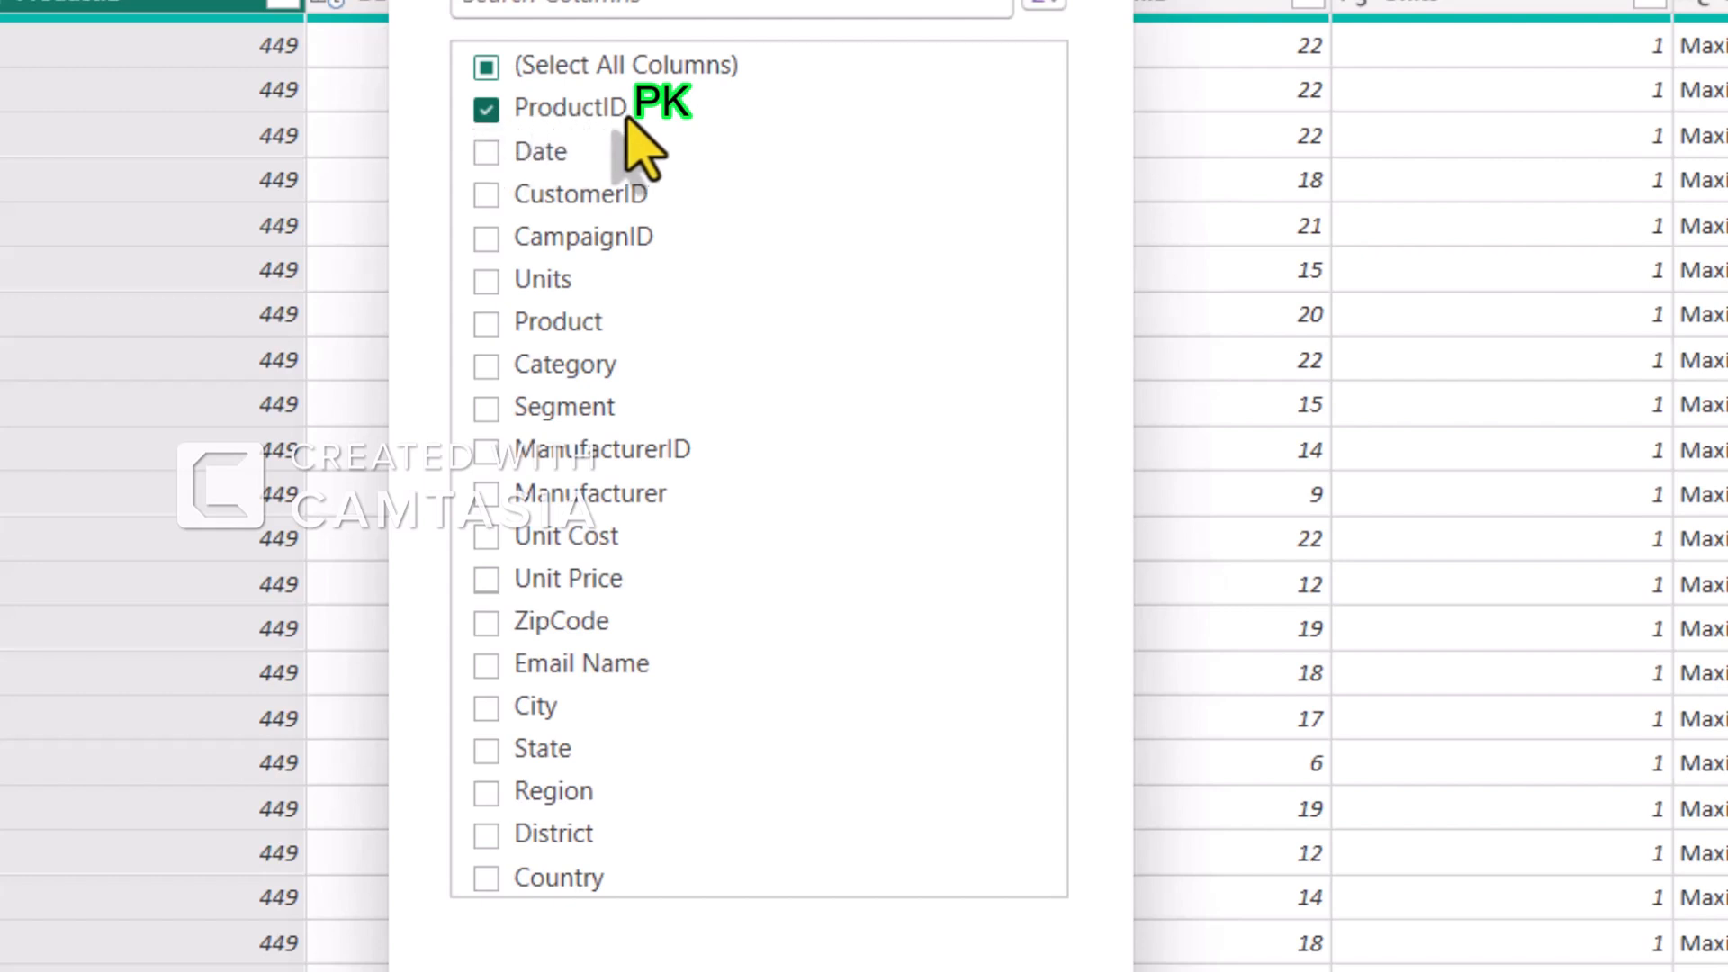
left_click(486, 326)
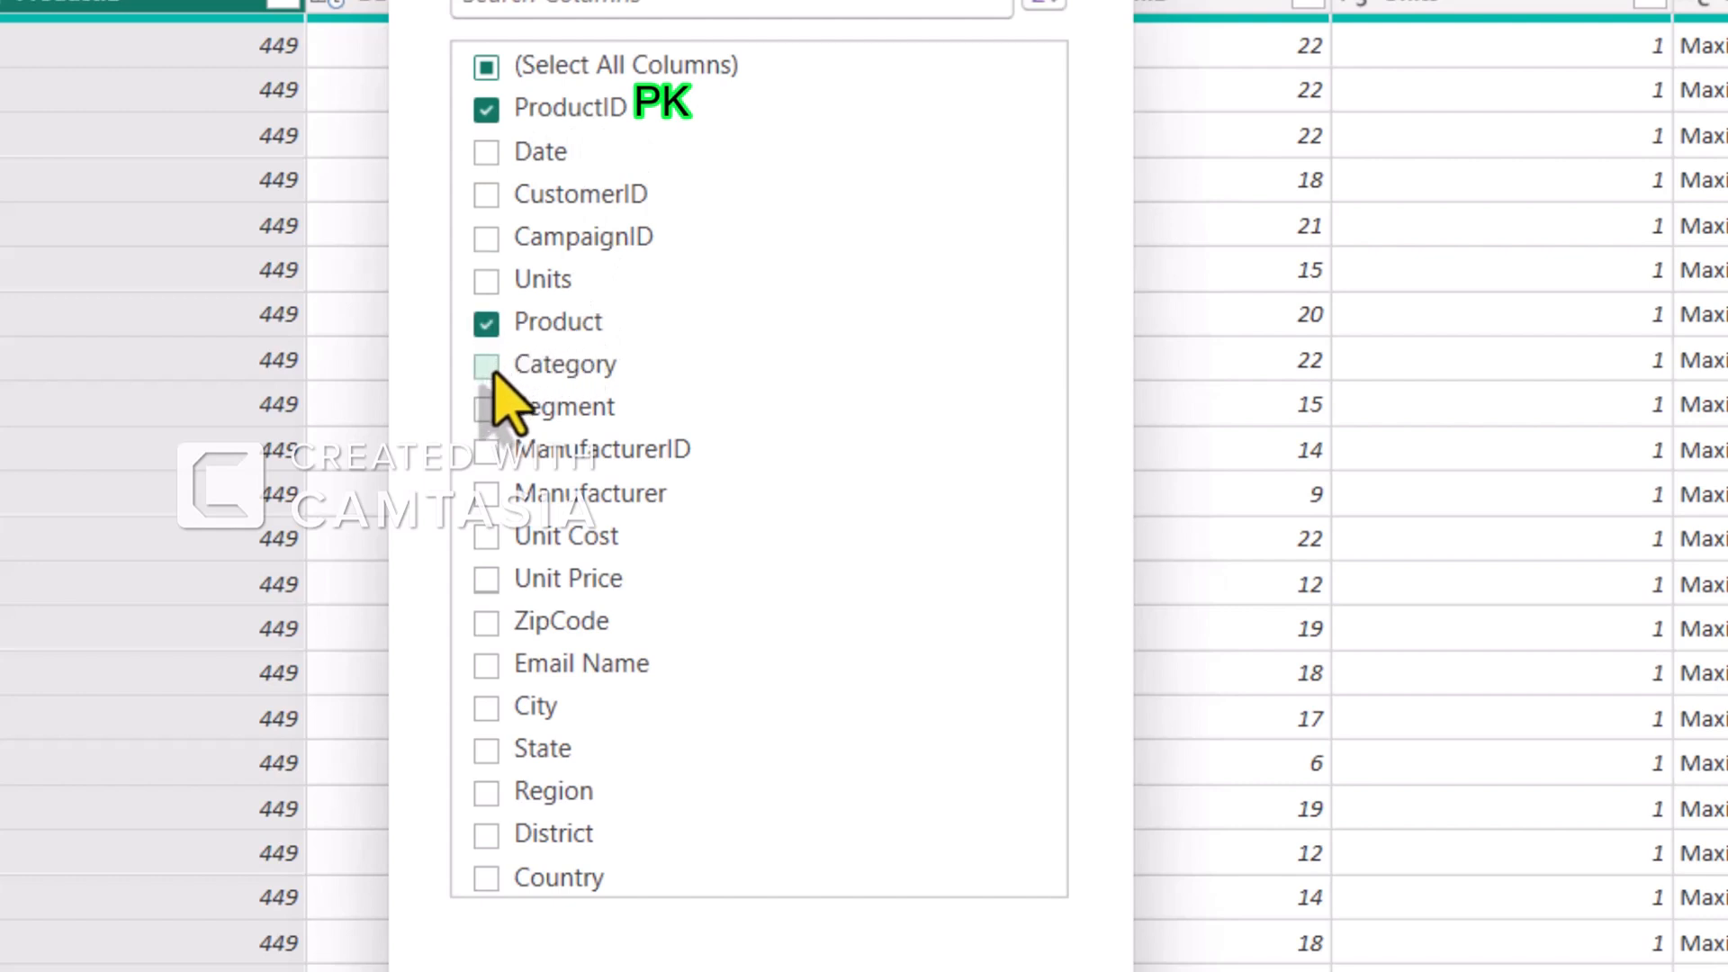
left_click(487, 369)
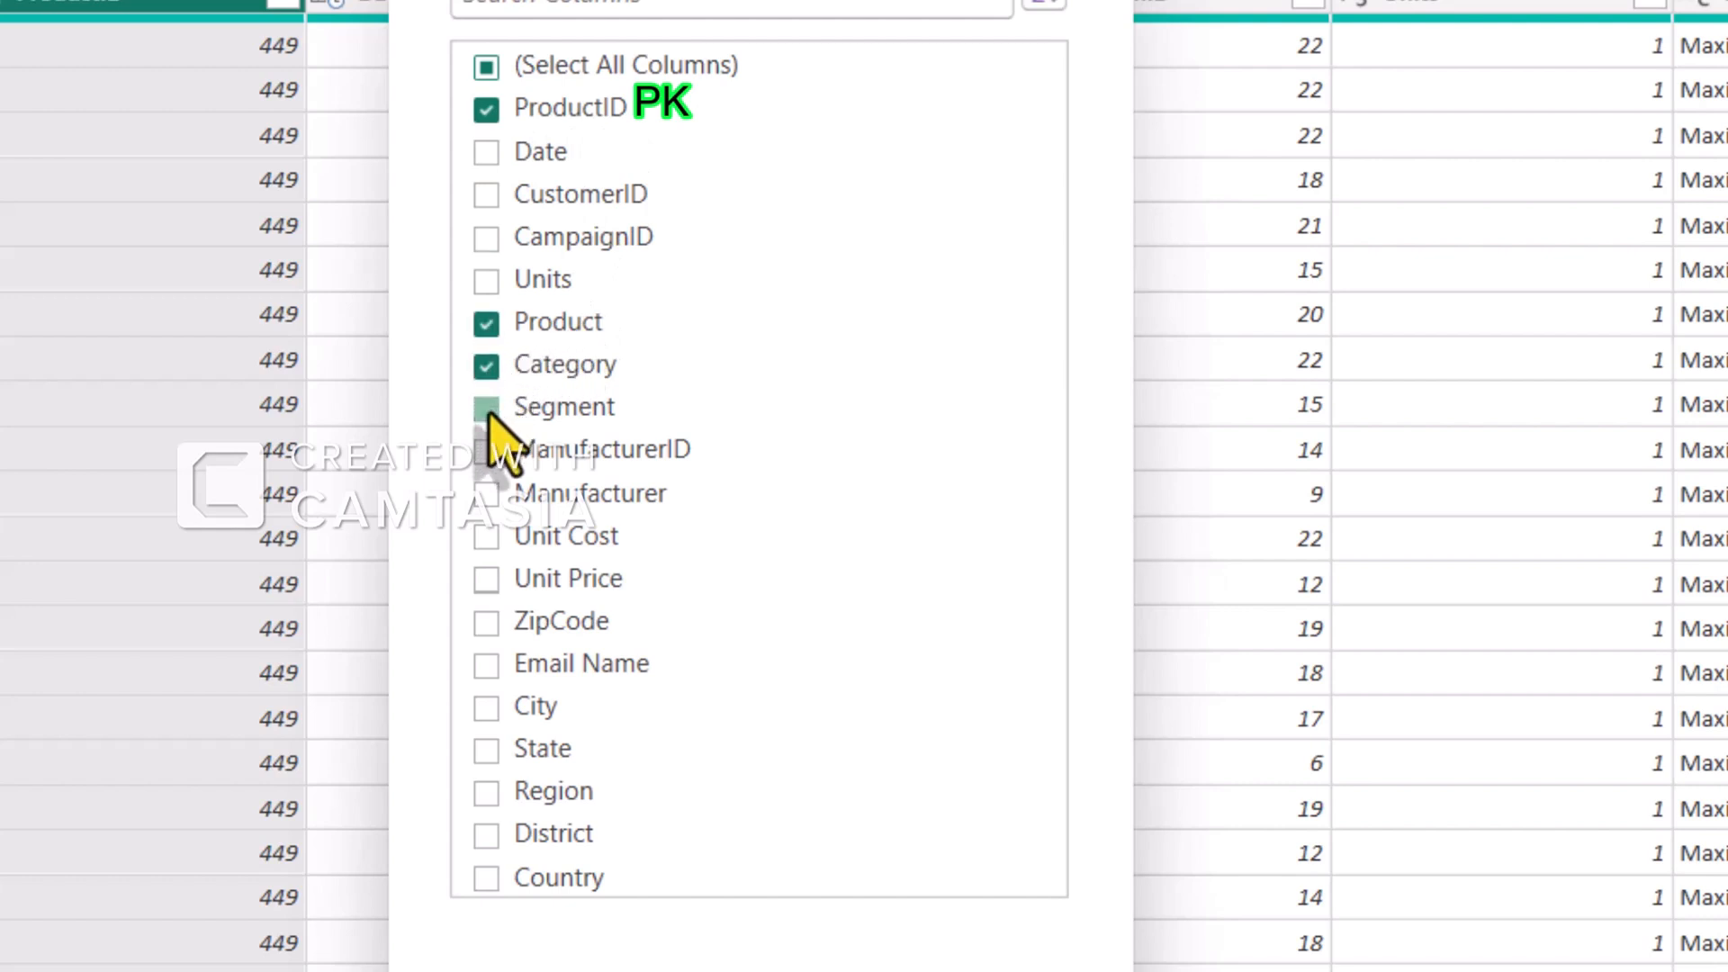
left_click(490, 410)
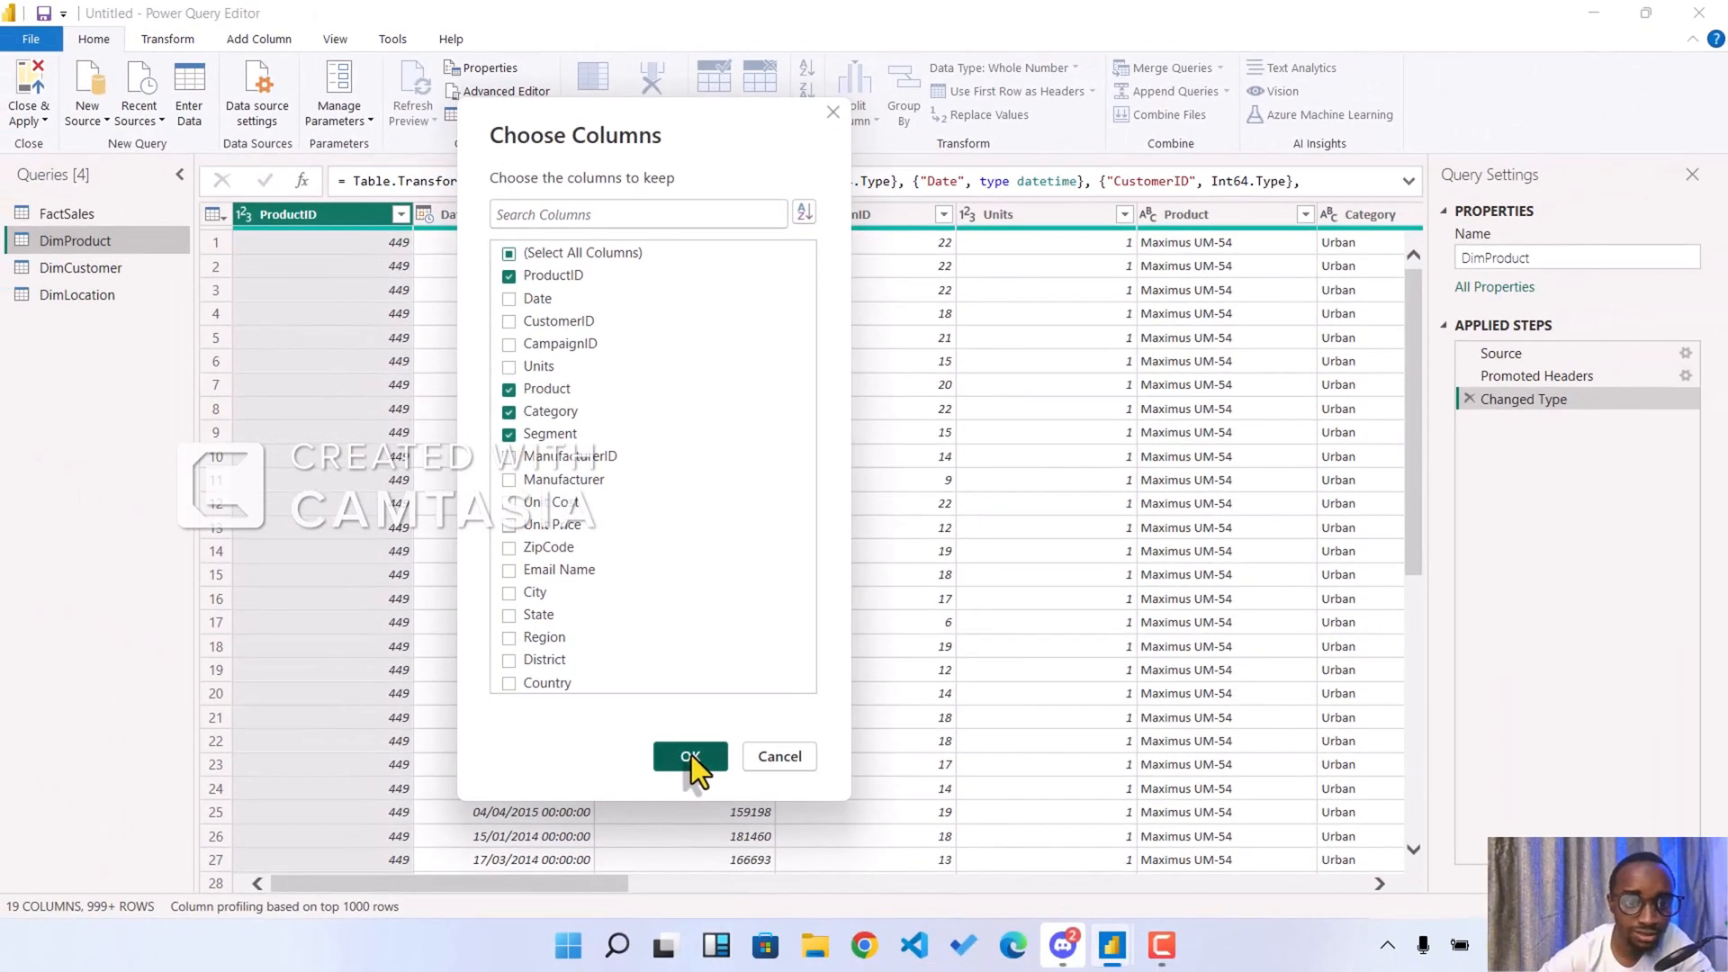
left_click(721, 813)
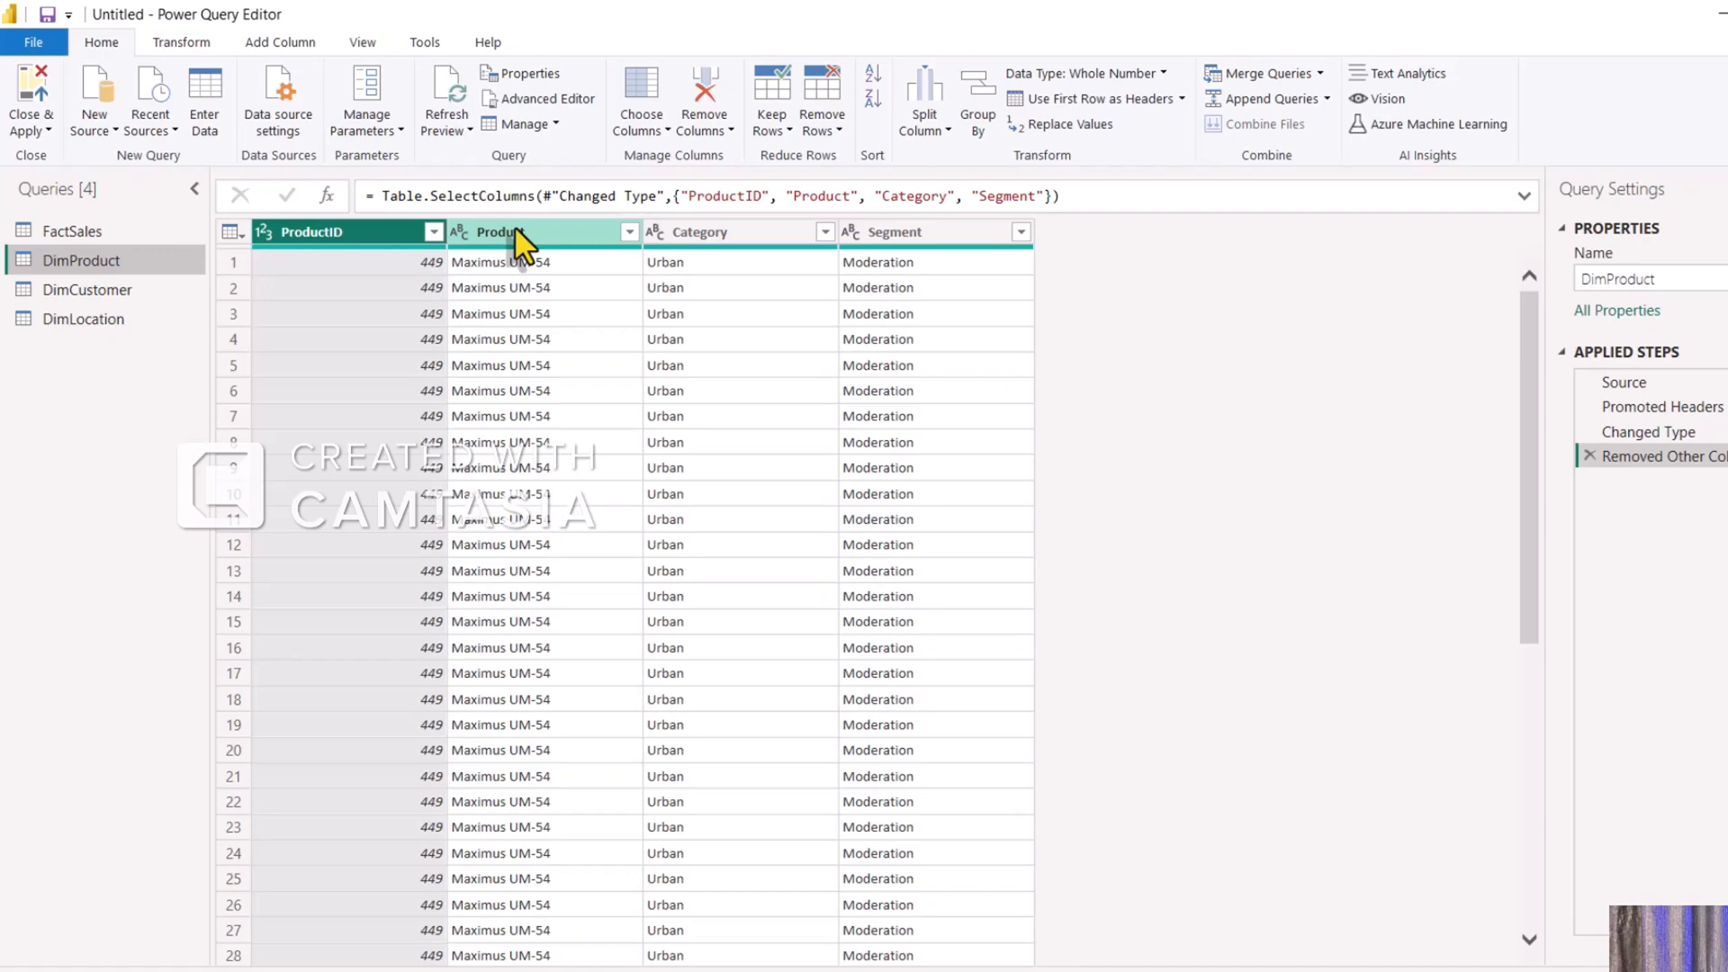
- Remove duplicate rows from DimProduct across all of its columns
left_click(505, 218)
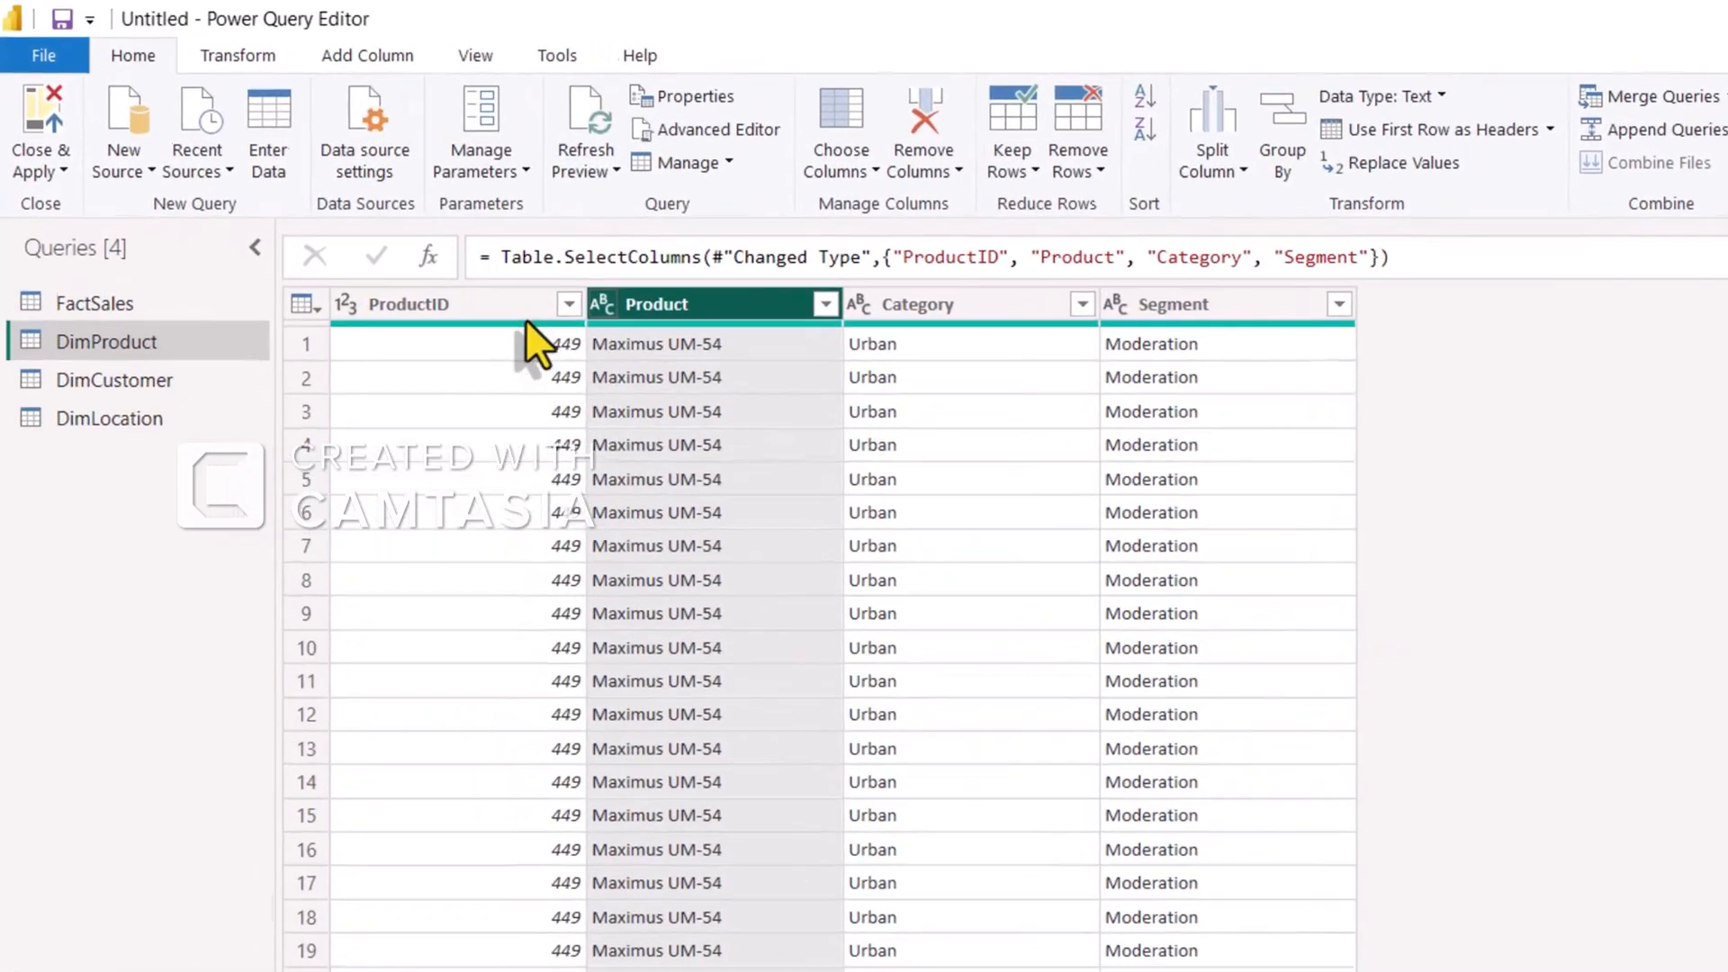
left_click(311, 212)
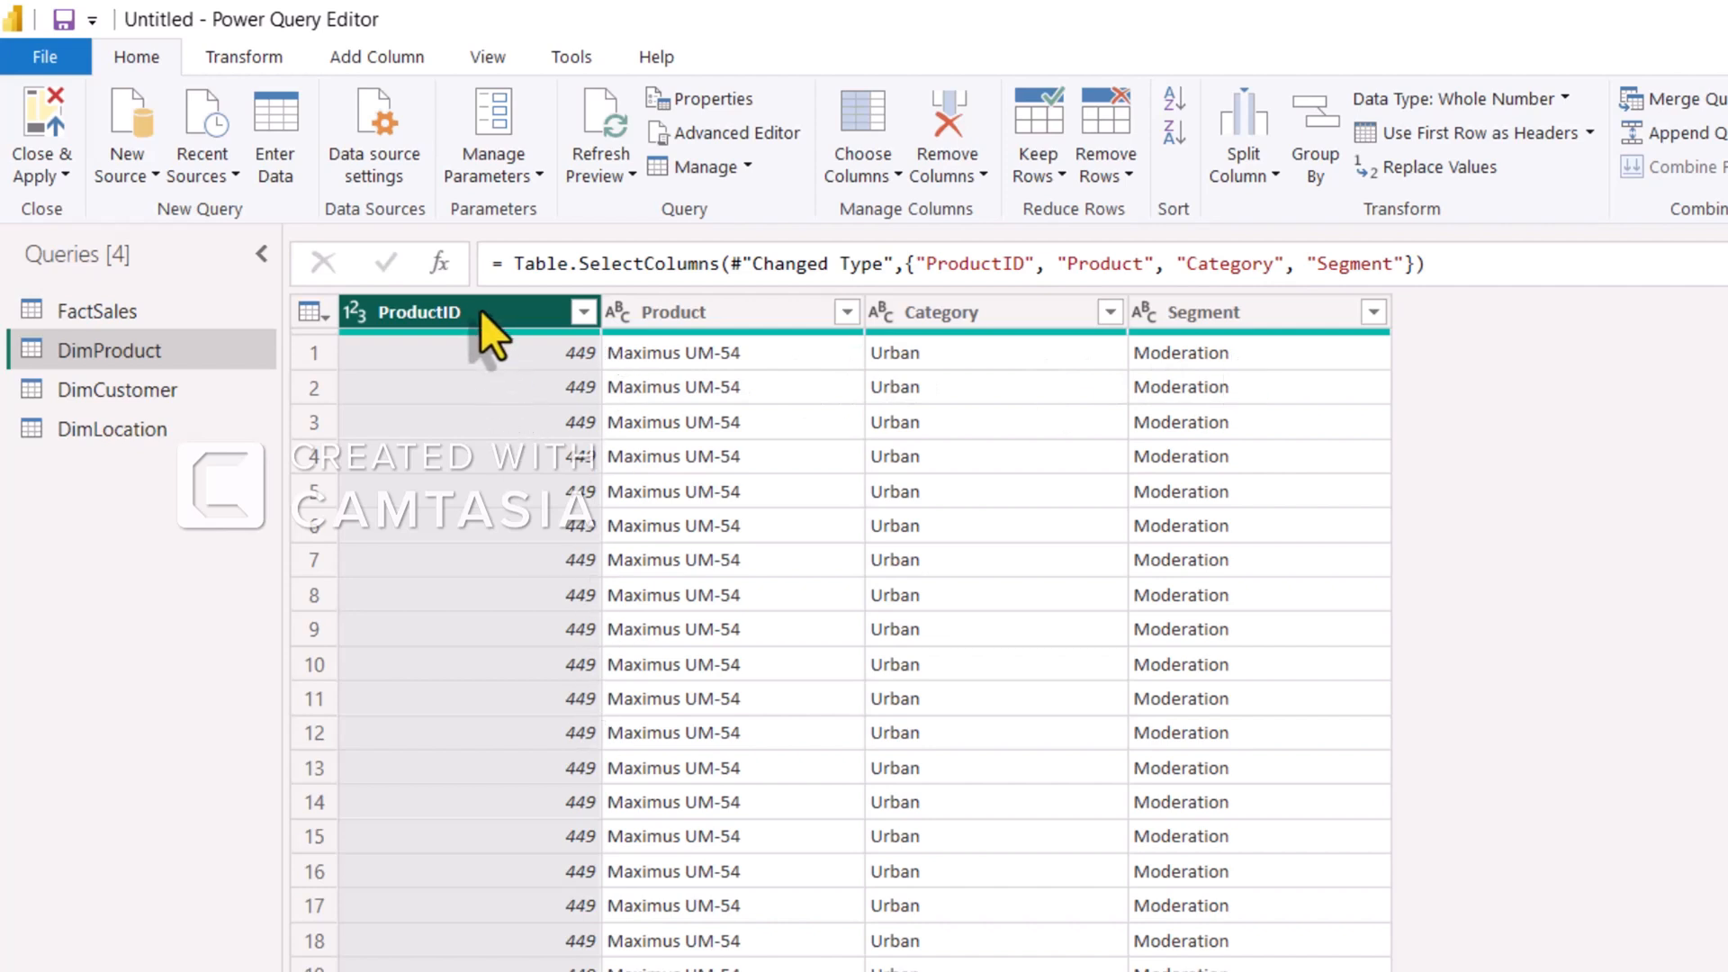
key("ctrl+a")
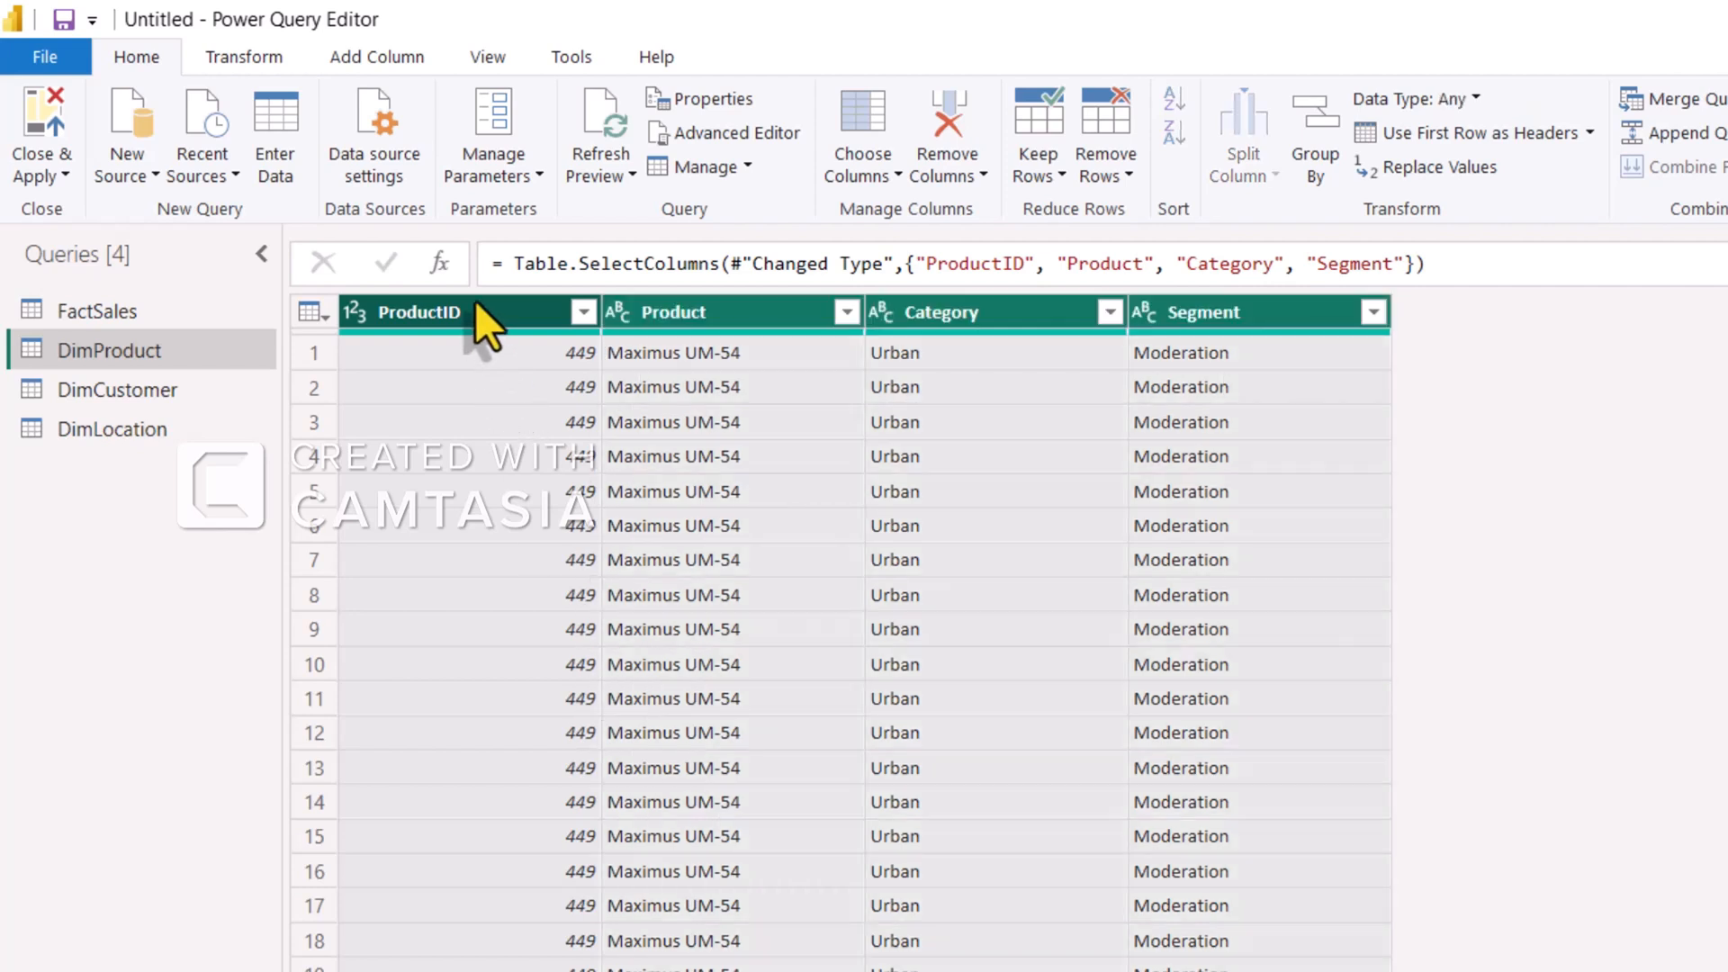
right_click(476, 300)
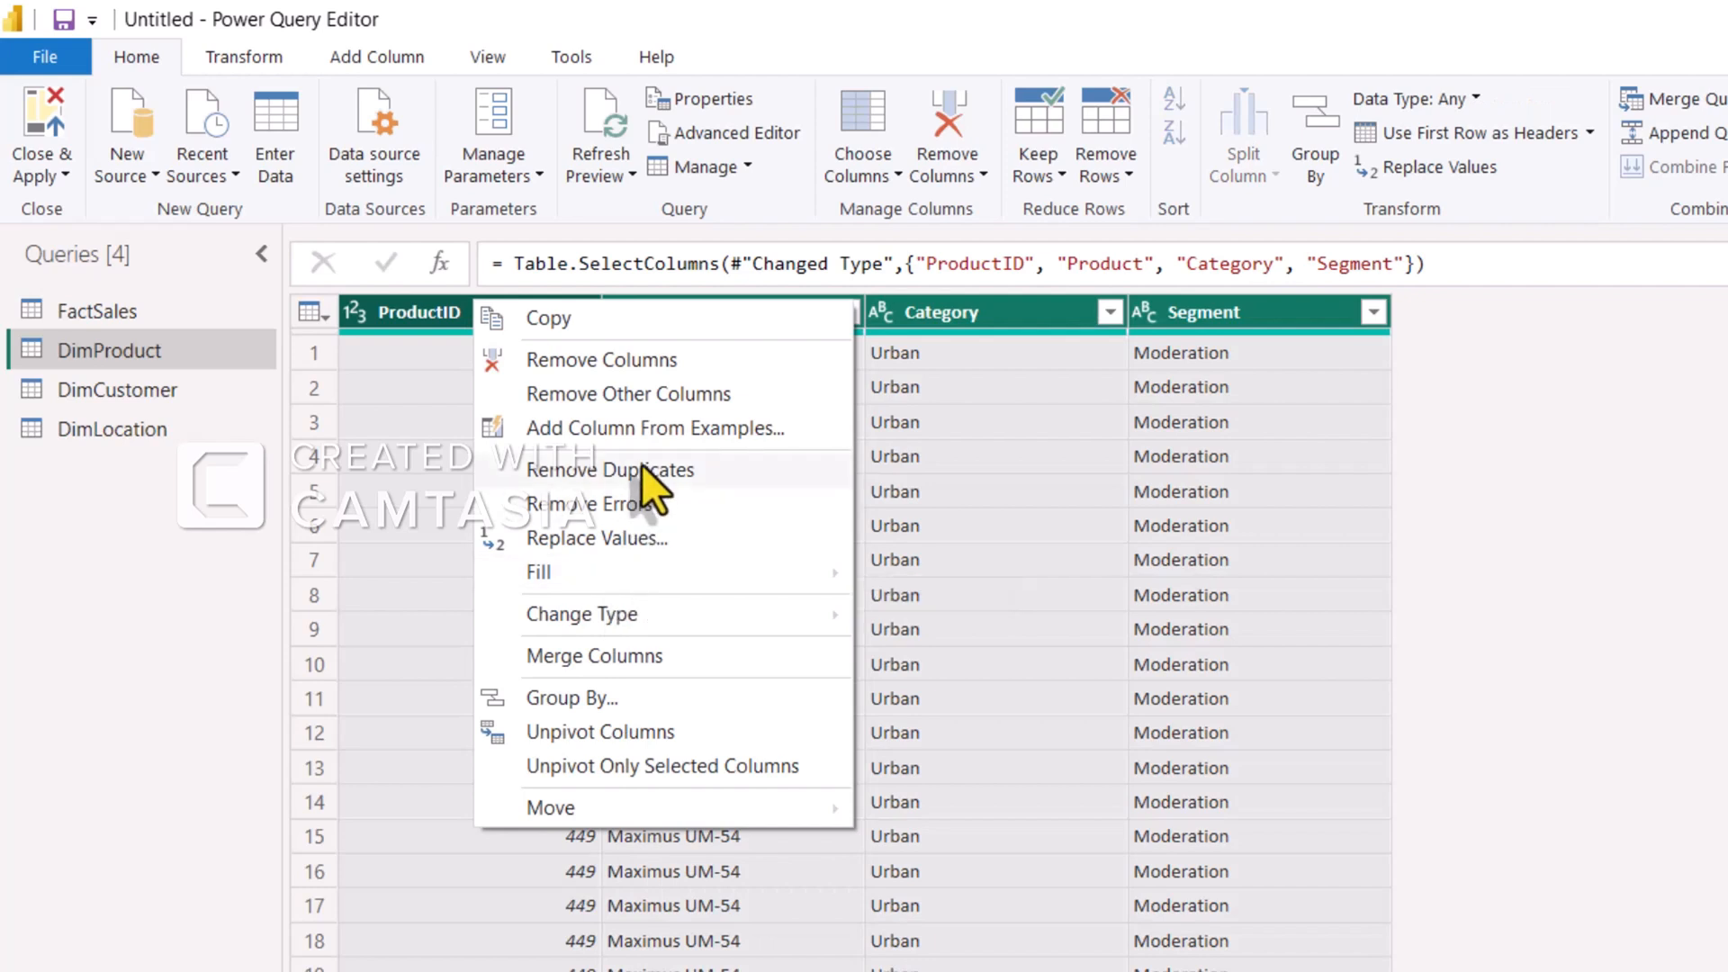
left_click(683, 468)
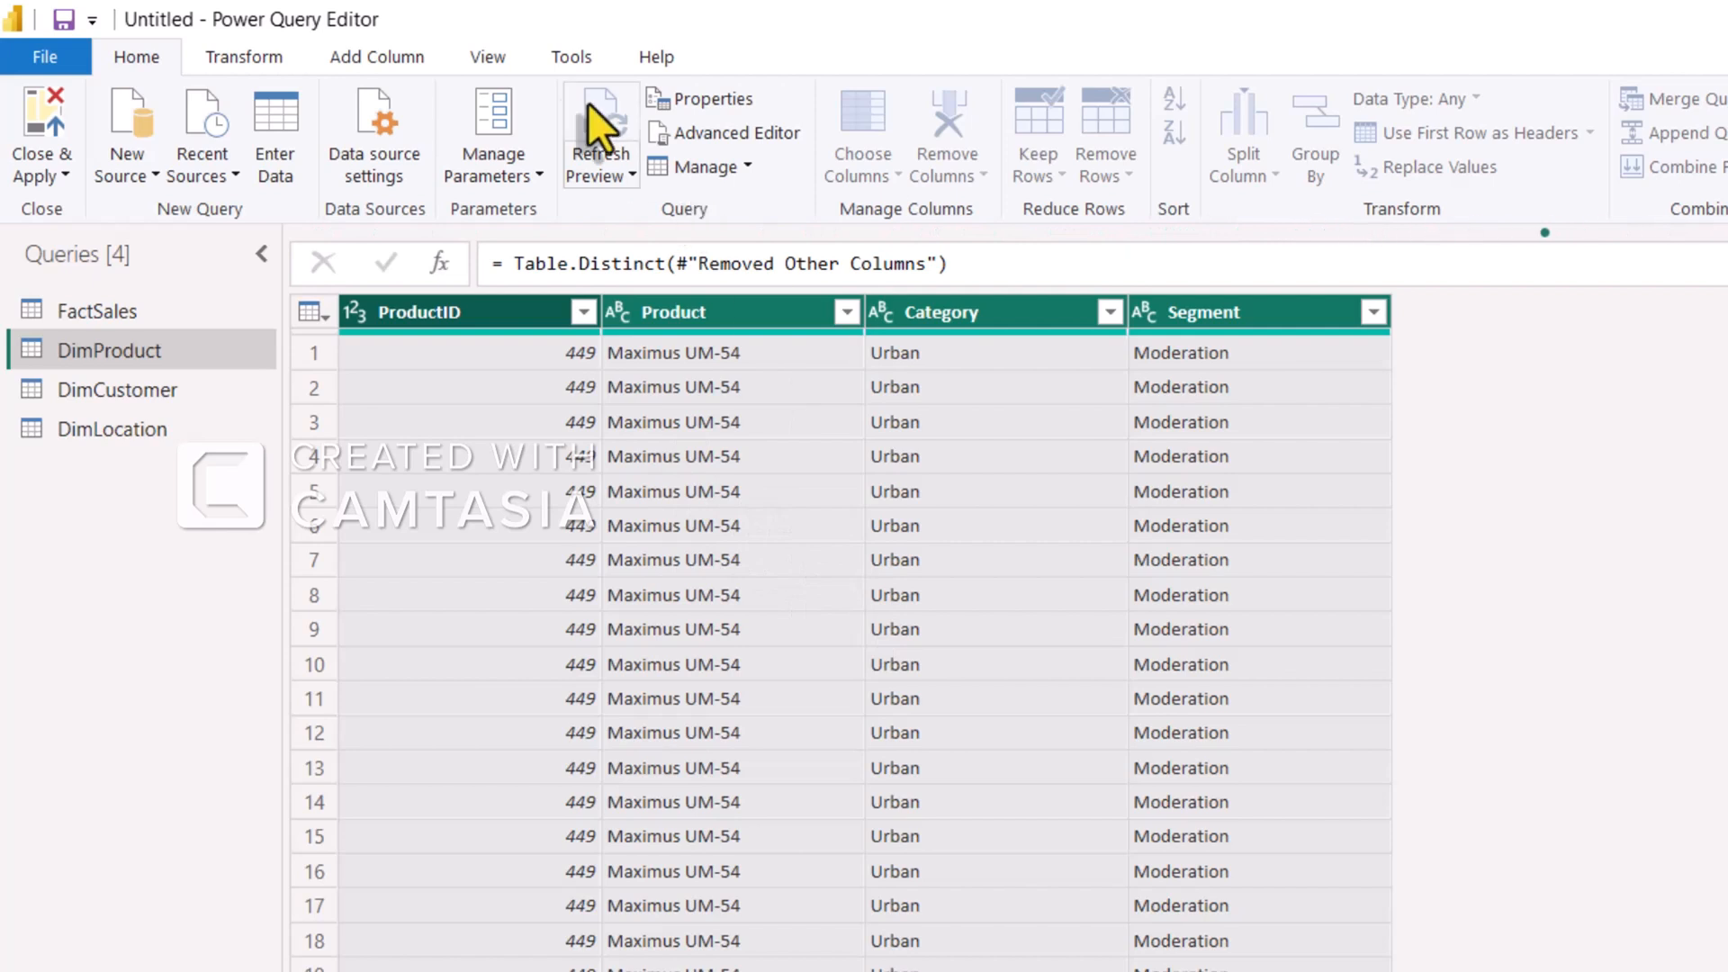
- Show the column distribution for DimProduct and base column profiling on the entire data set to check that ProductID is unique
left_click(488, 59)
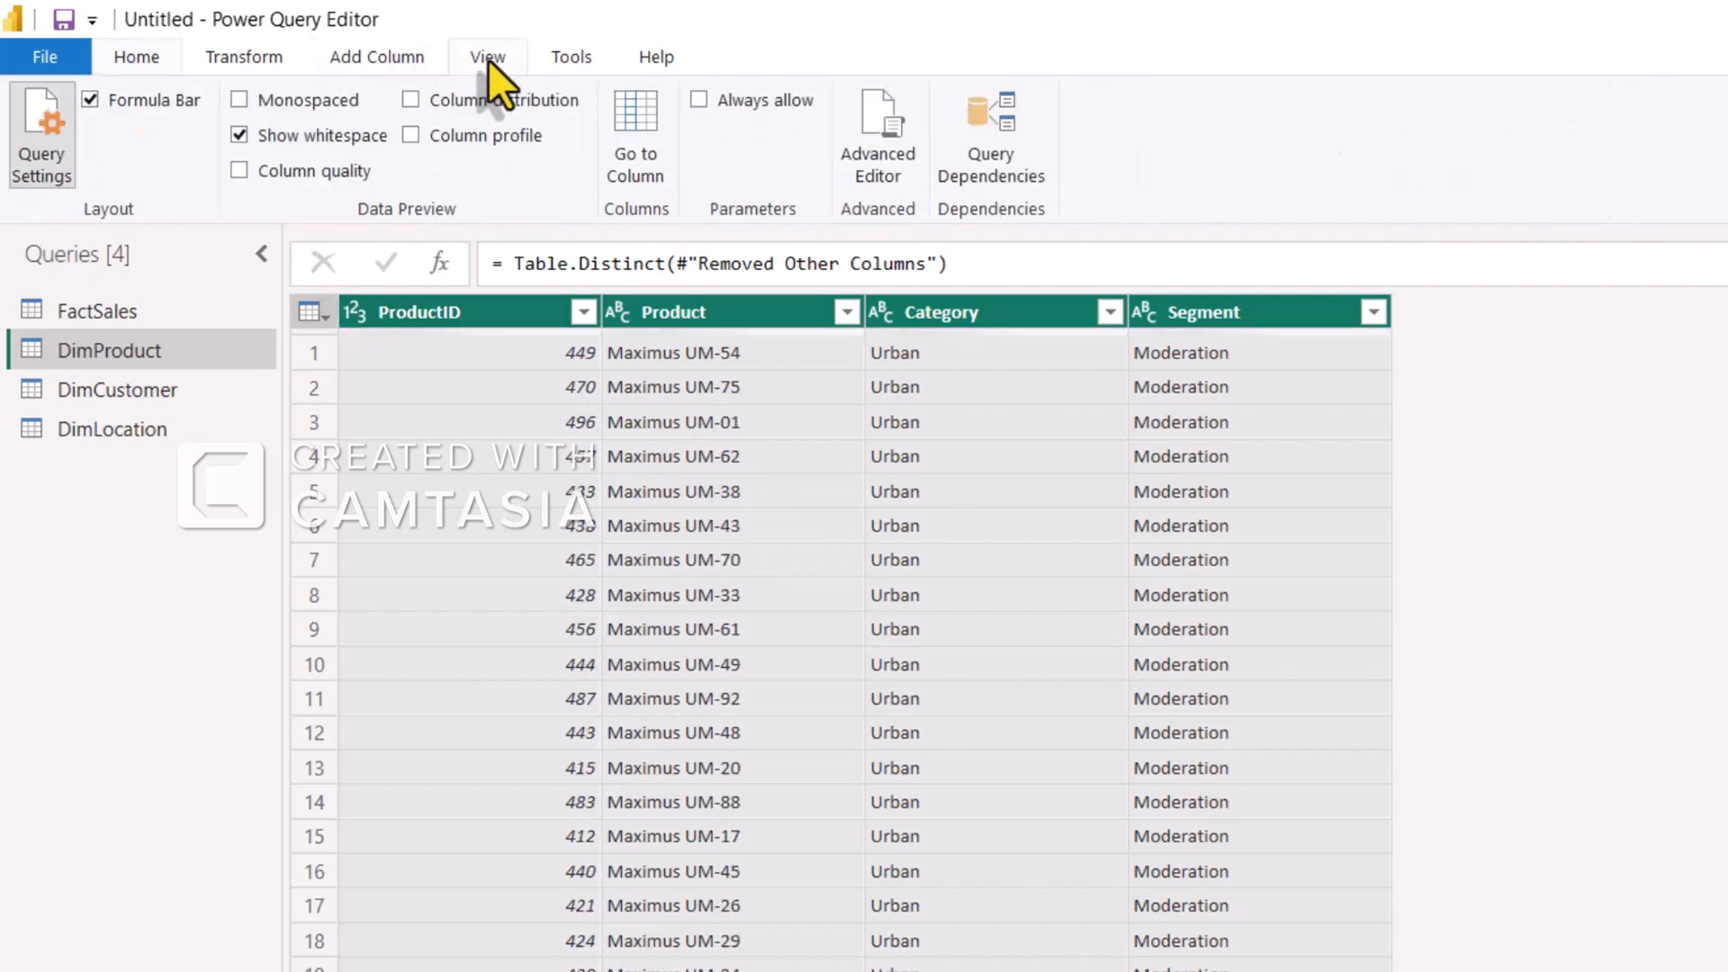
left_click(408, 101)
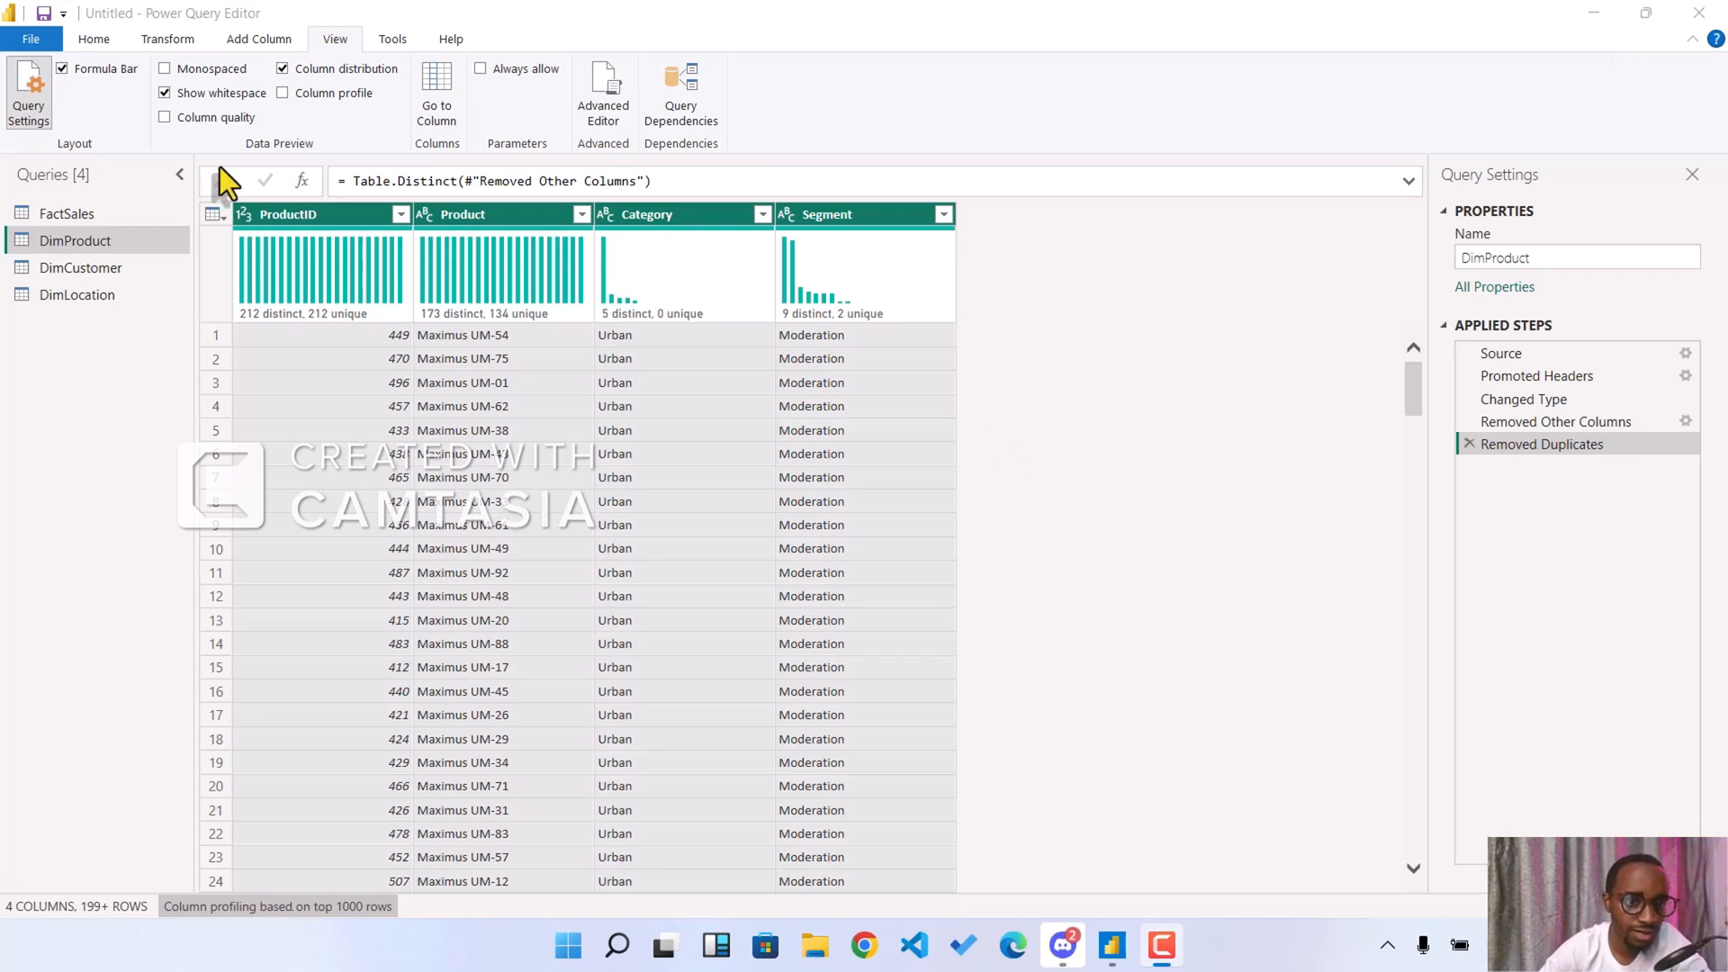
mouse_move(299, 268)
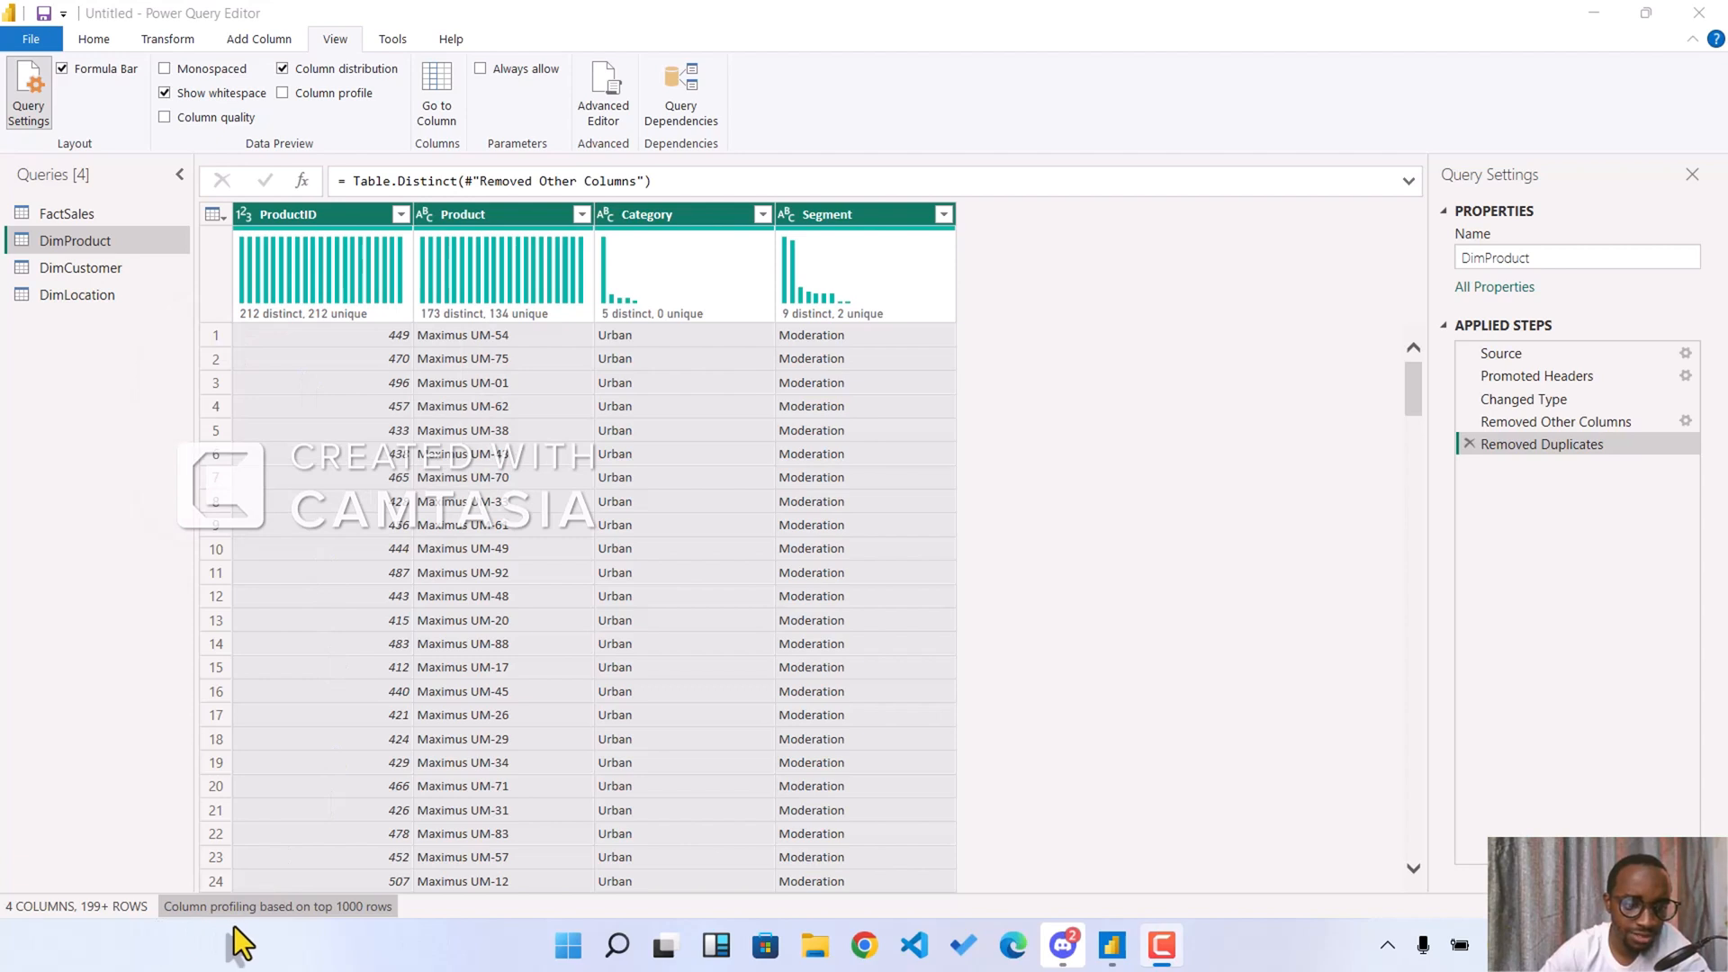
left_click(342, 907)
left_click(295, 904)
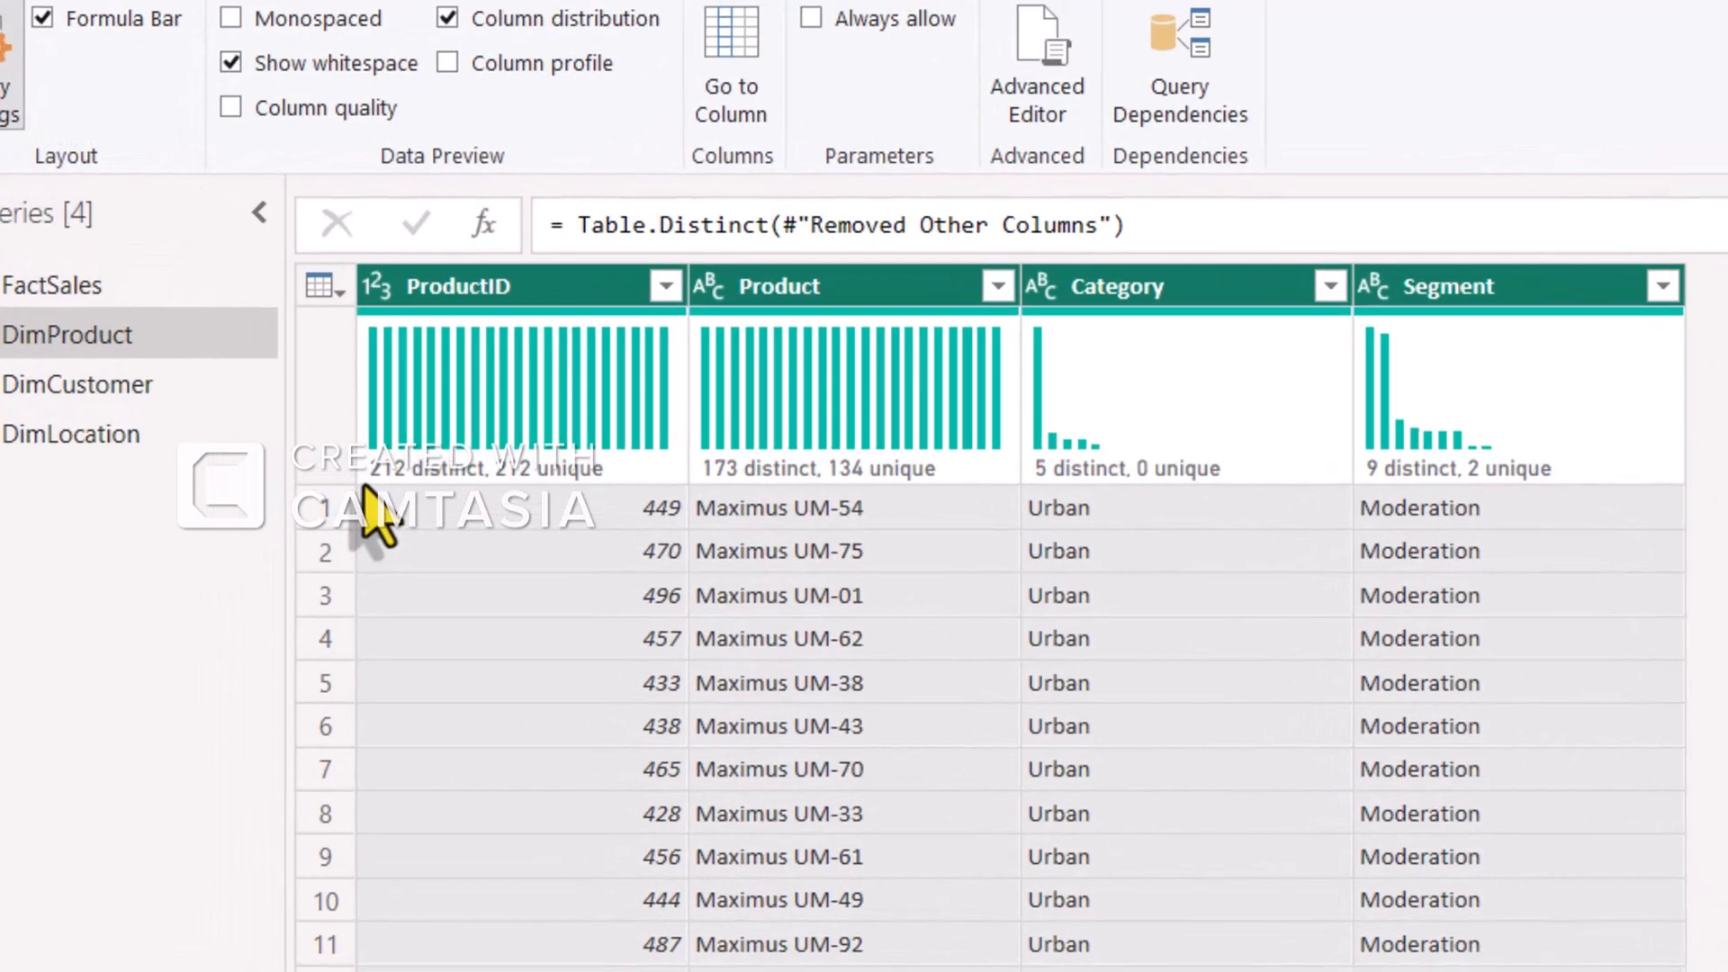
mouse_move(454, 500)
mouse_move(490, 428)
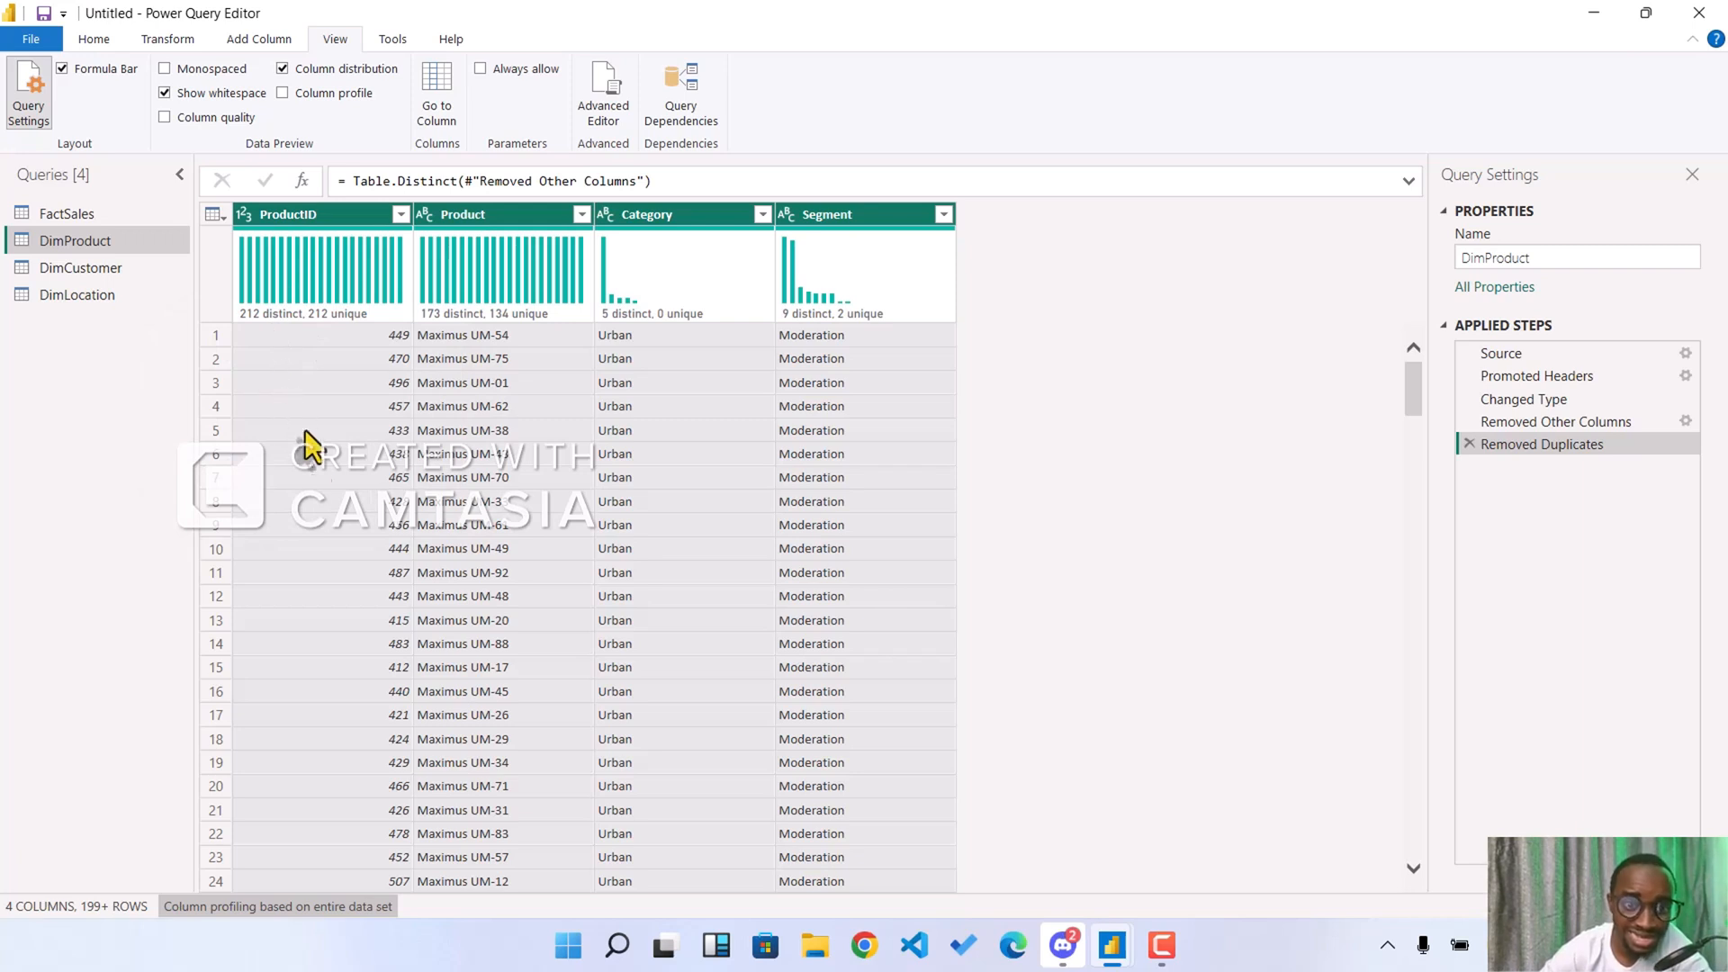
mouse_move(478, 315)
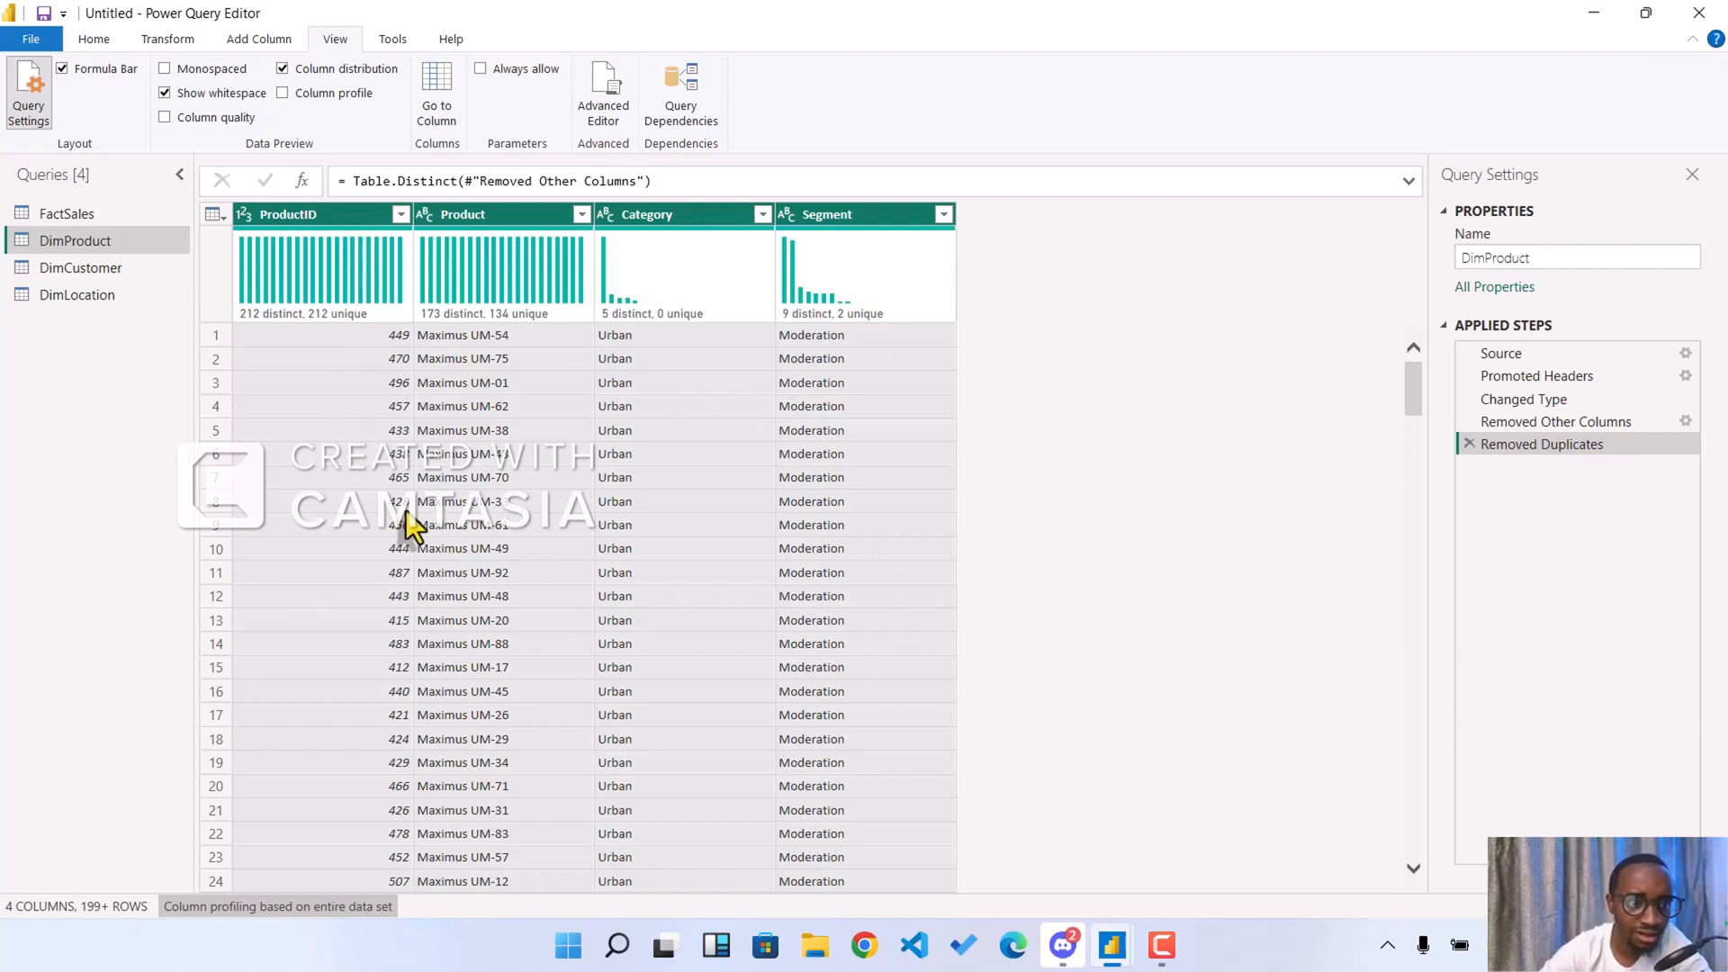
- Remove the Product, Category and Segment columns from the FactSales query by excluding them from the columns to keep
left_click(68, 214)
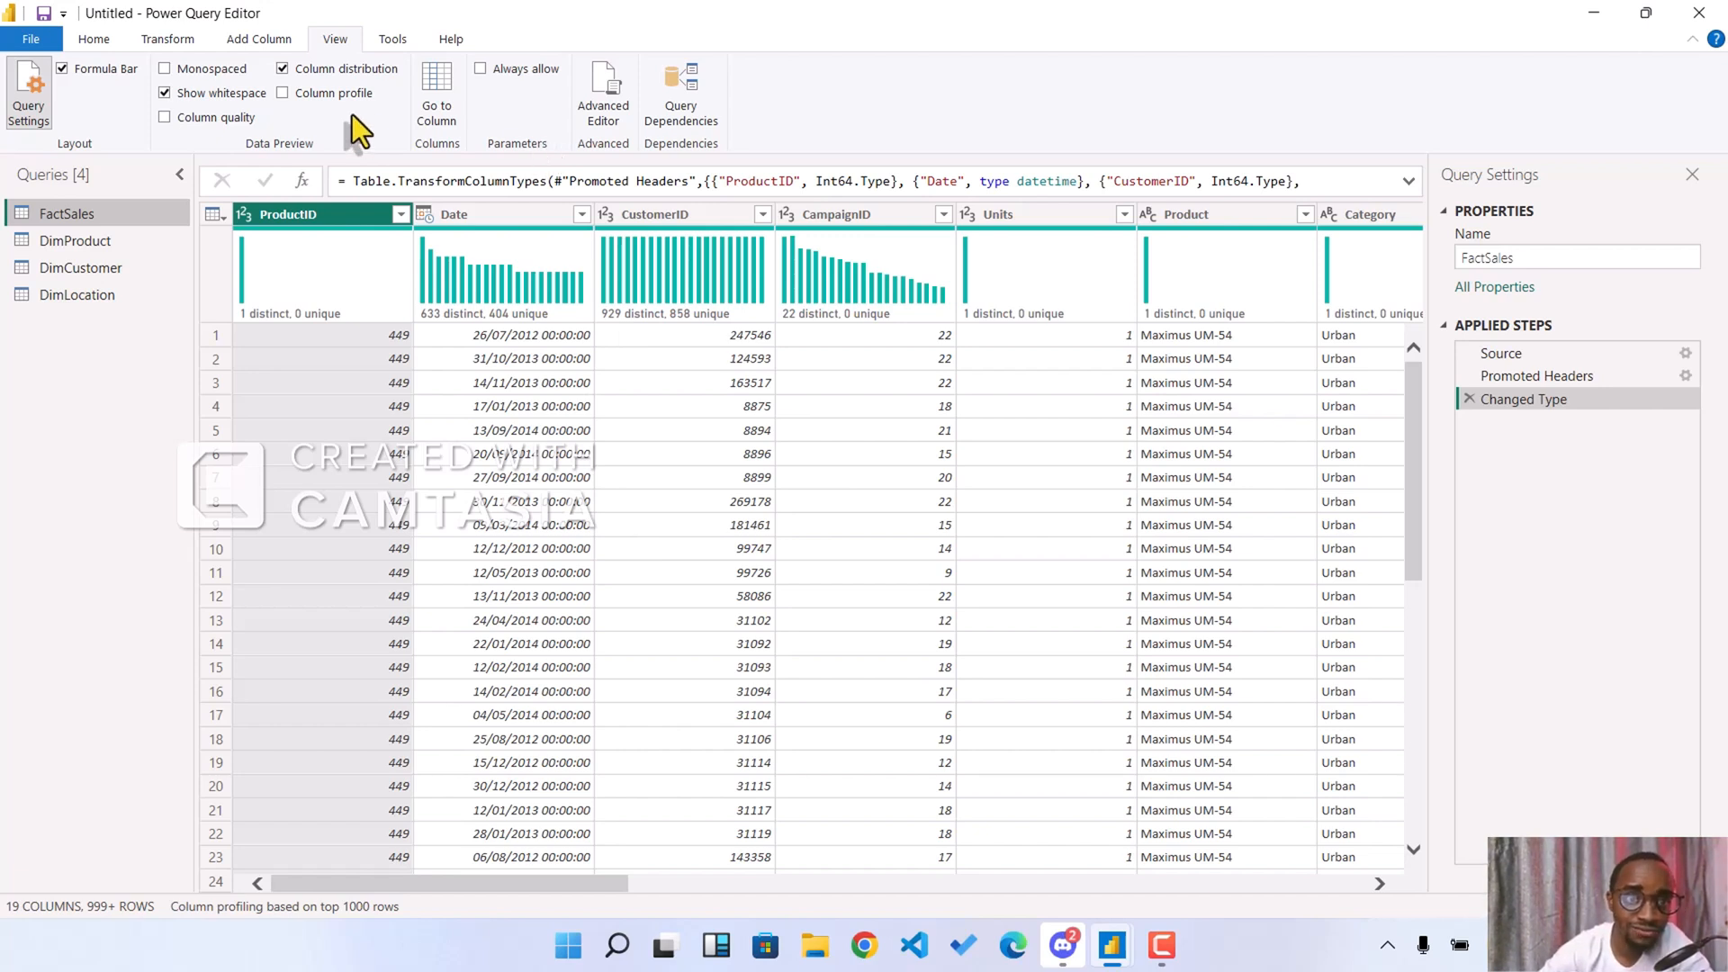
left_click(106, 45)
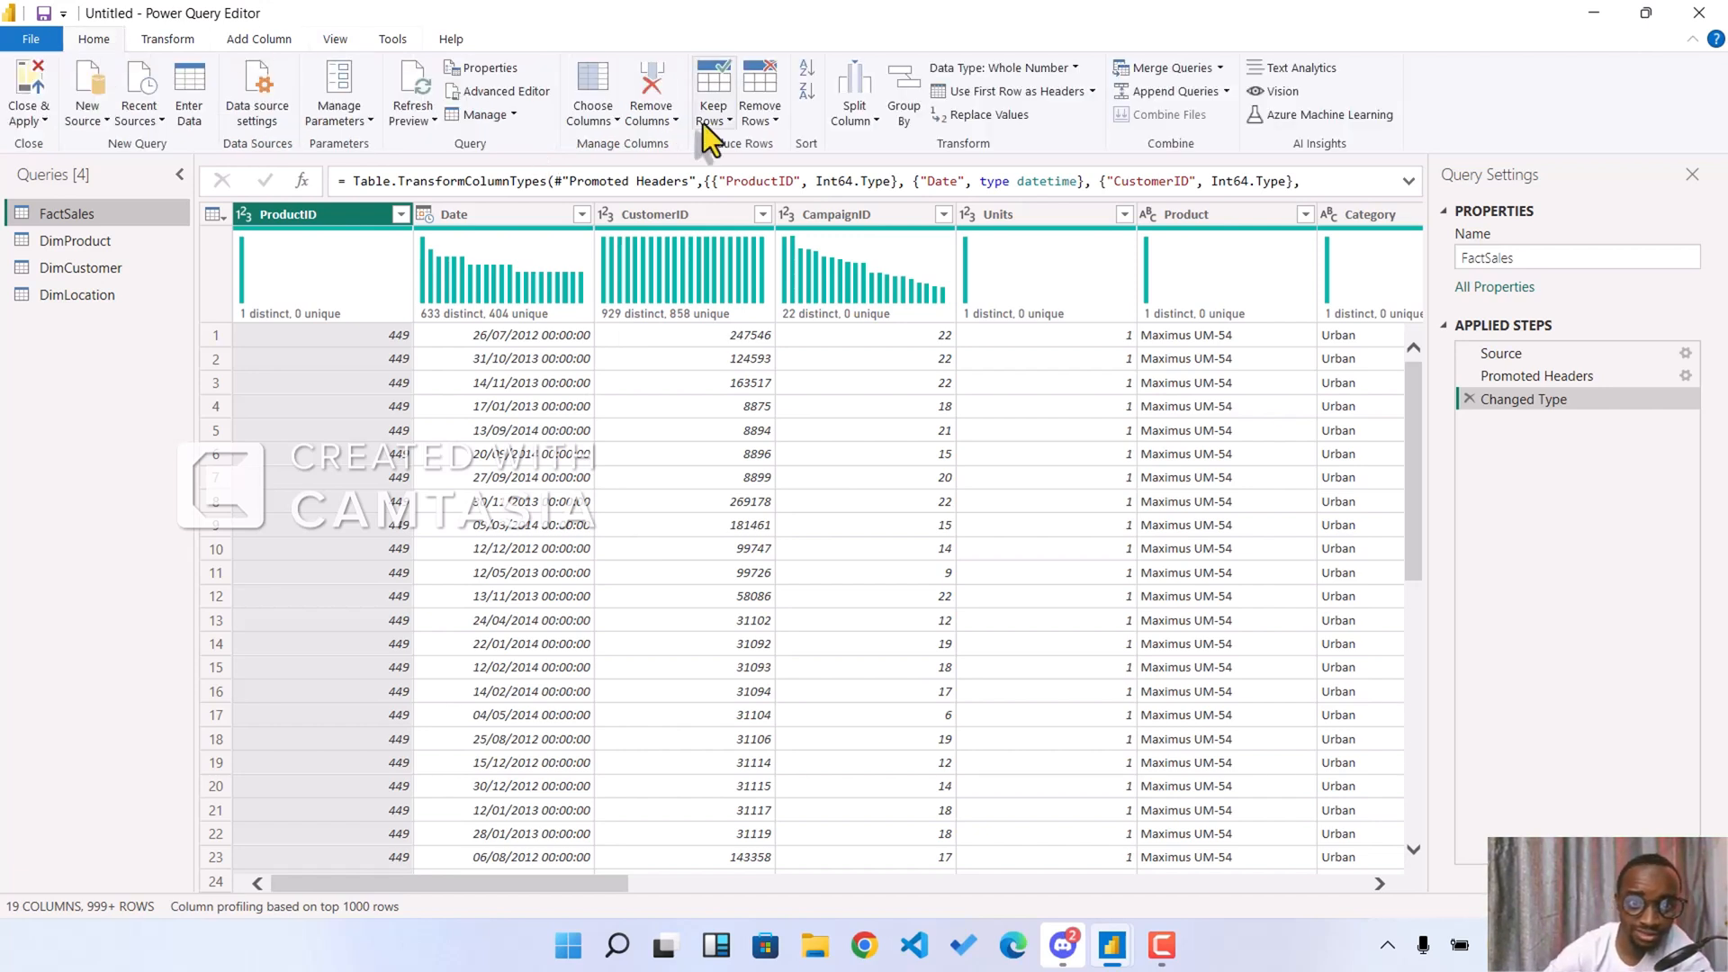
left_click(592, 122)
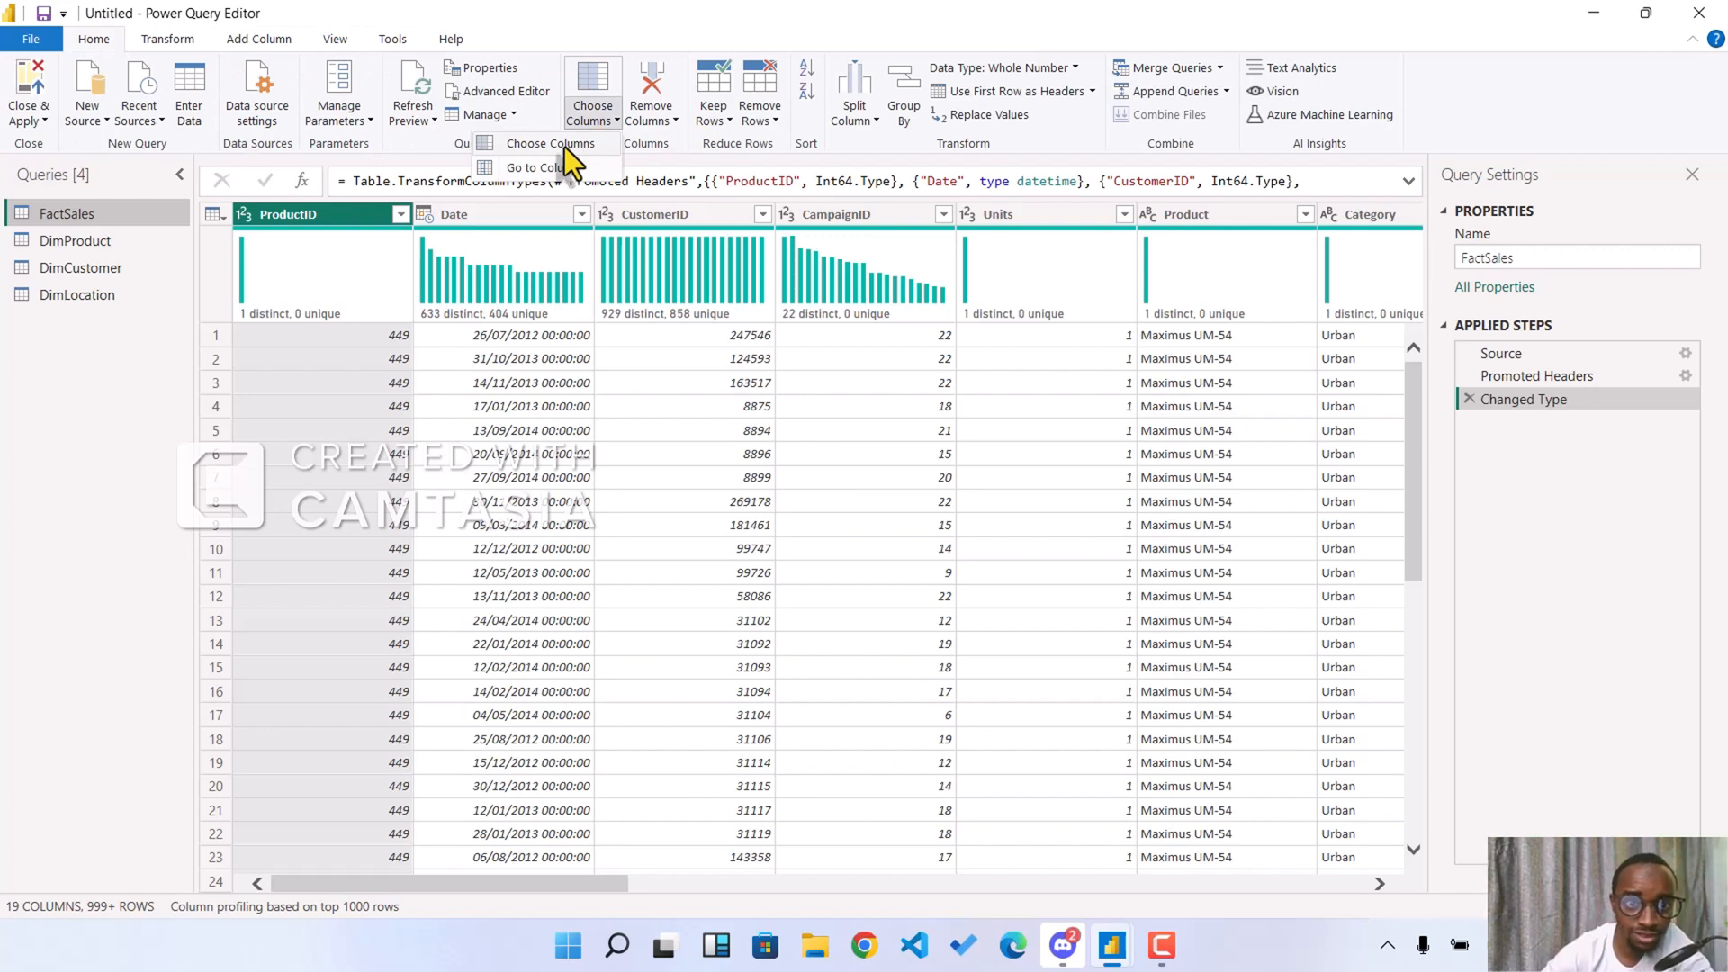
left_click(564, 146)
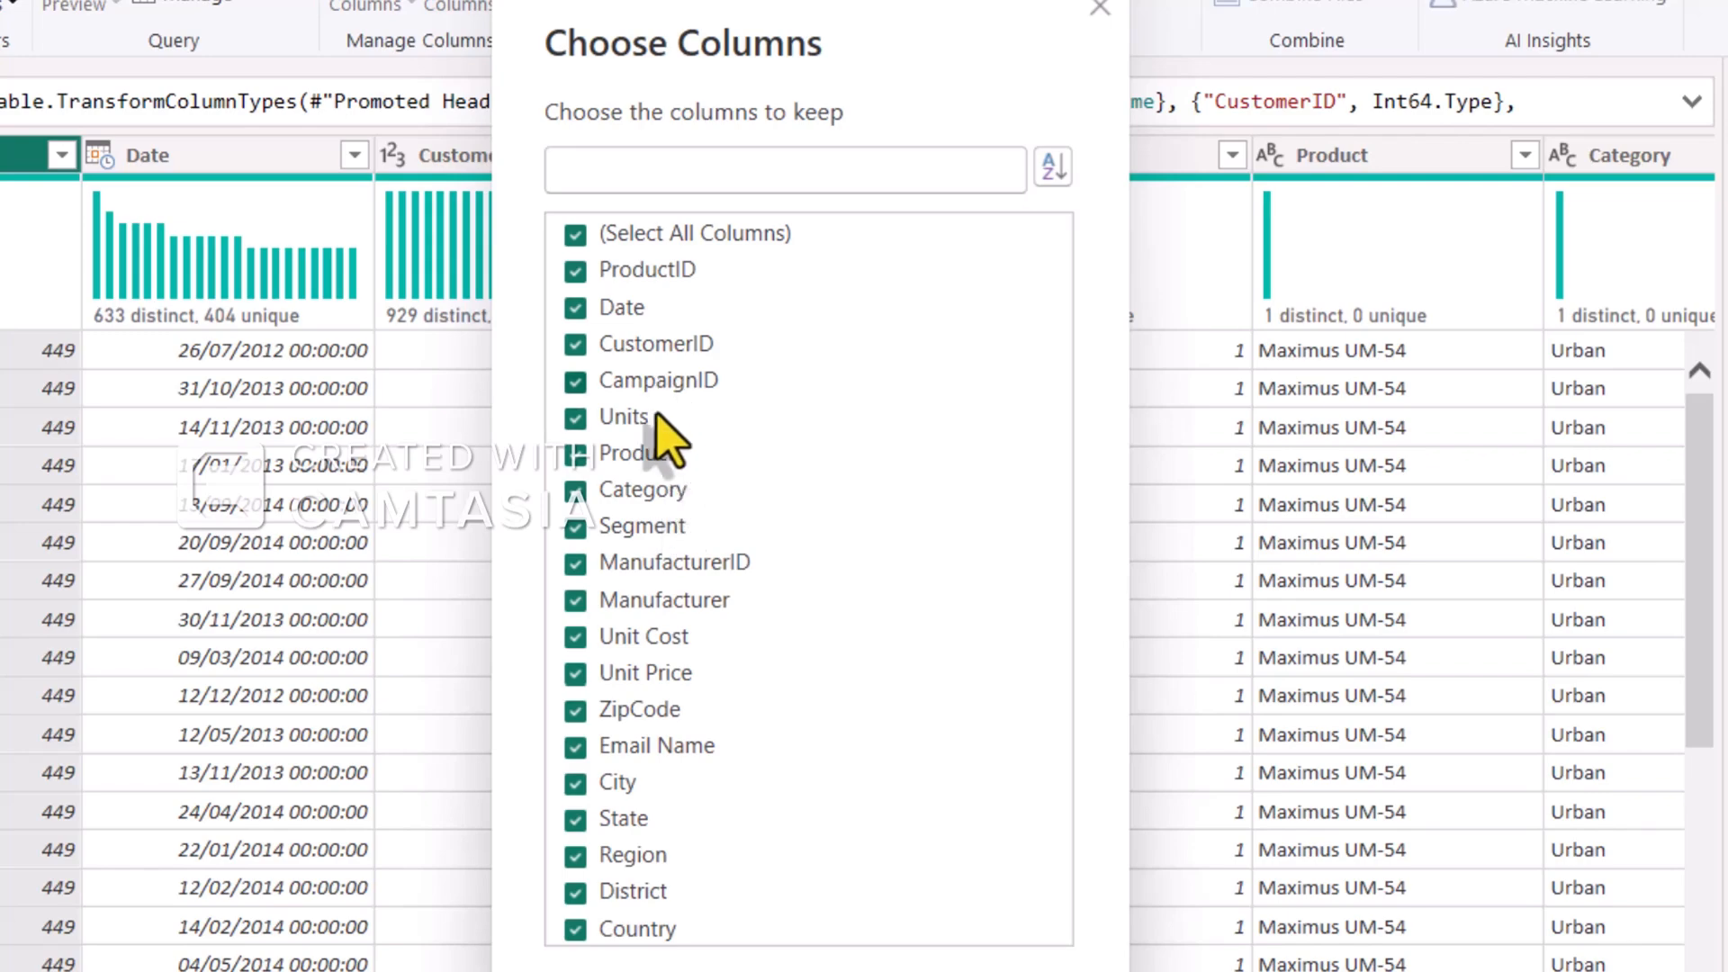
left_click(577, 454)
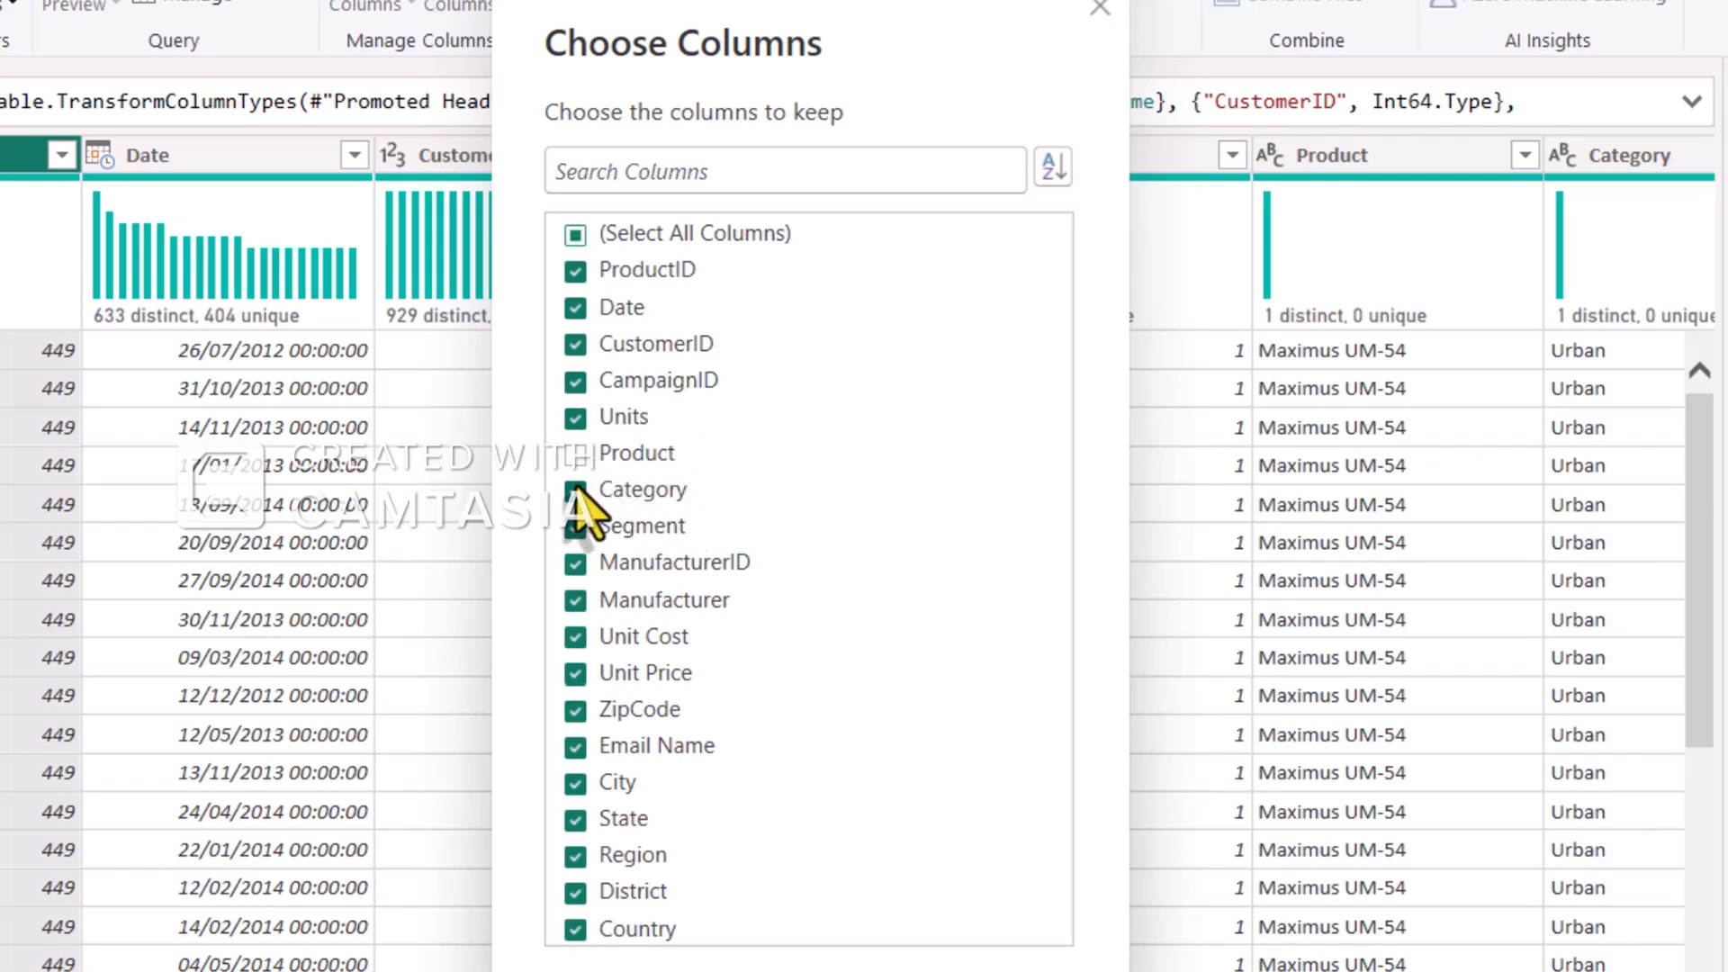
left_click(575, 490)
left_click(575, 528)
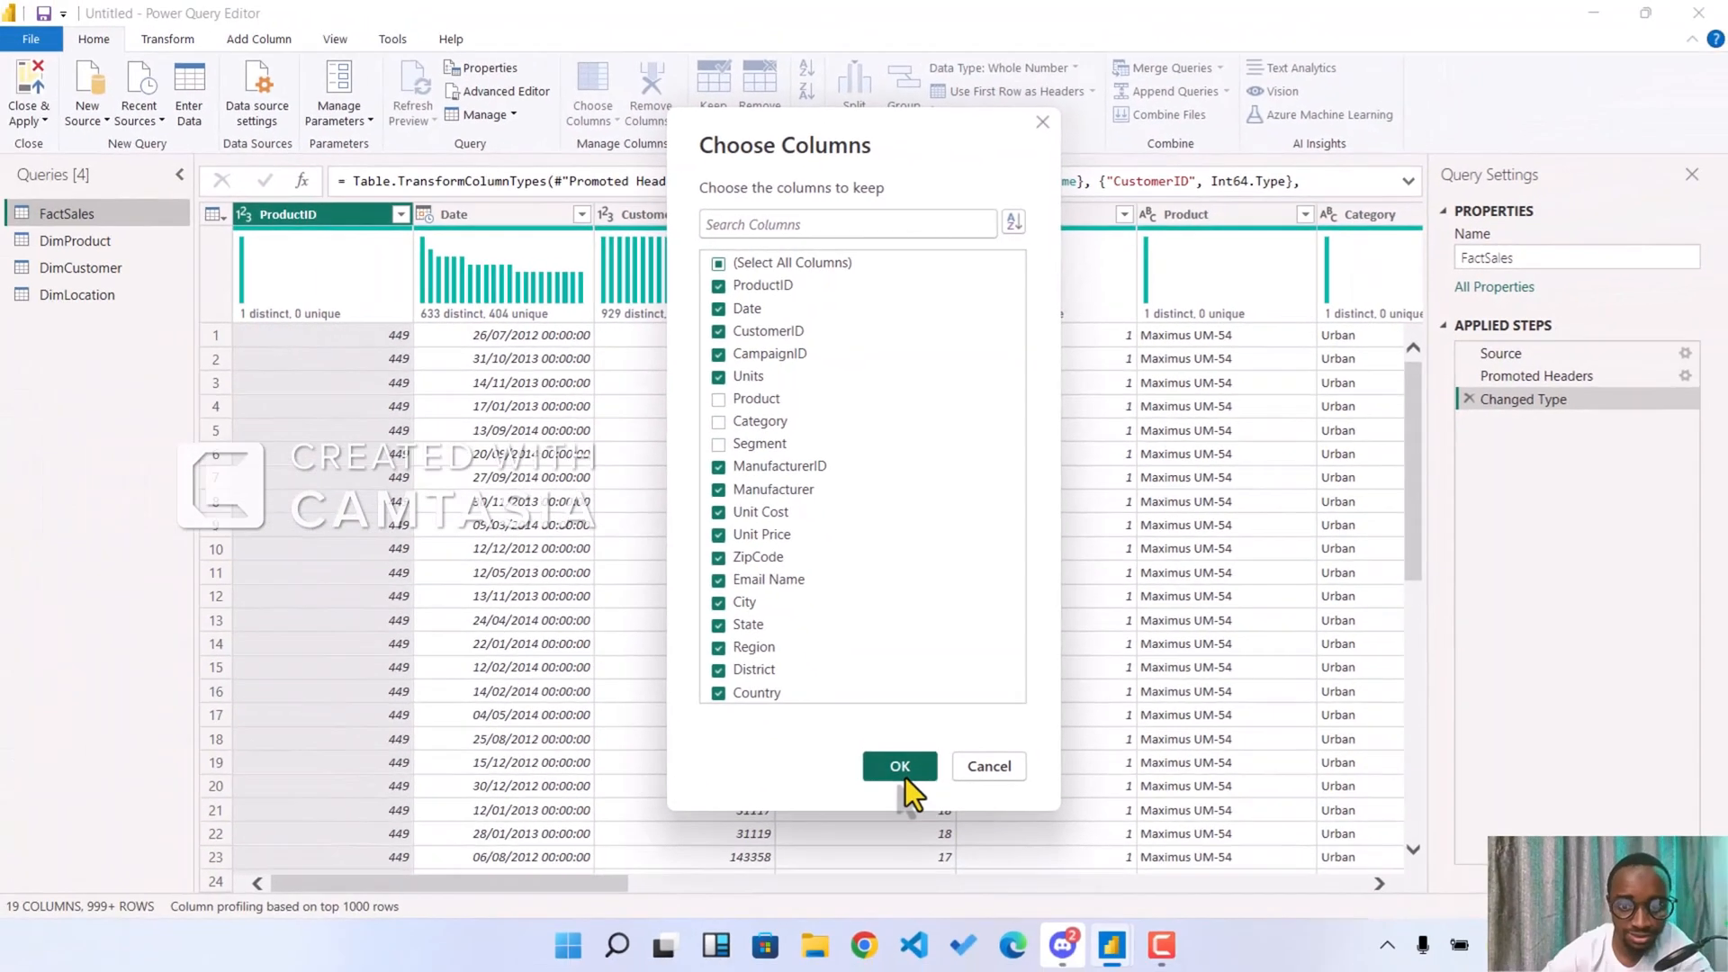
left_click(887, 764)
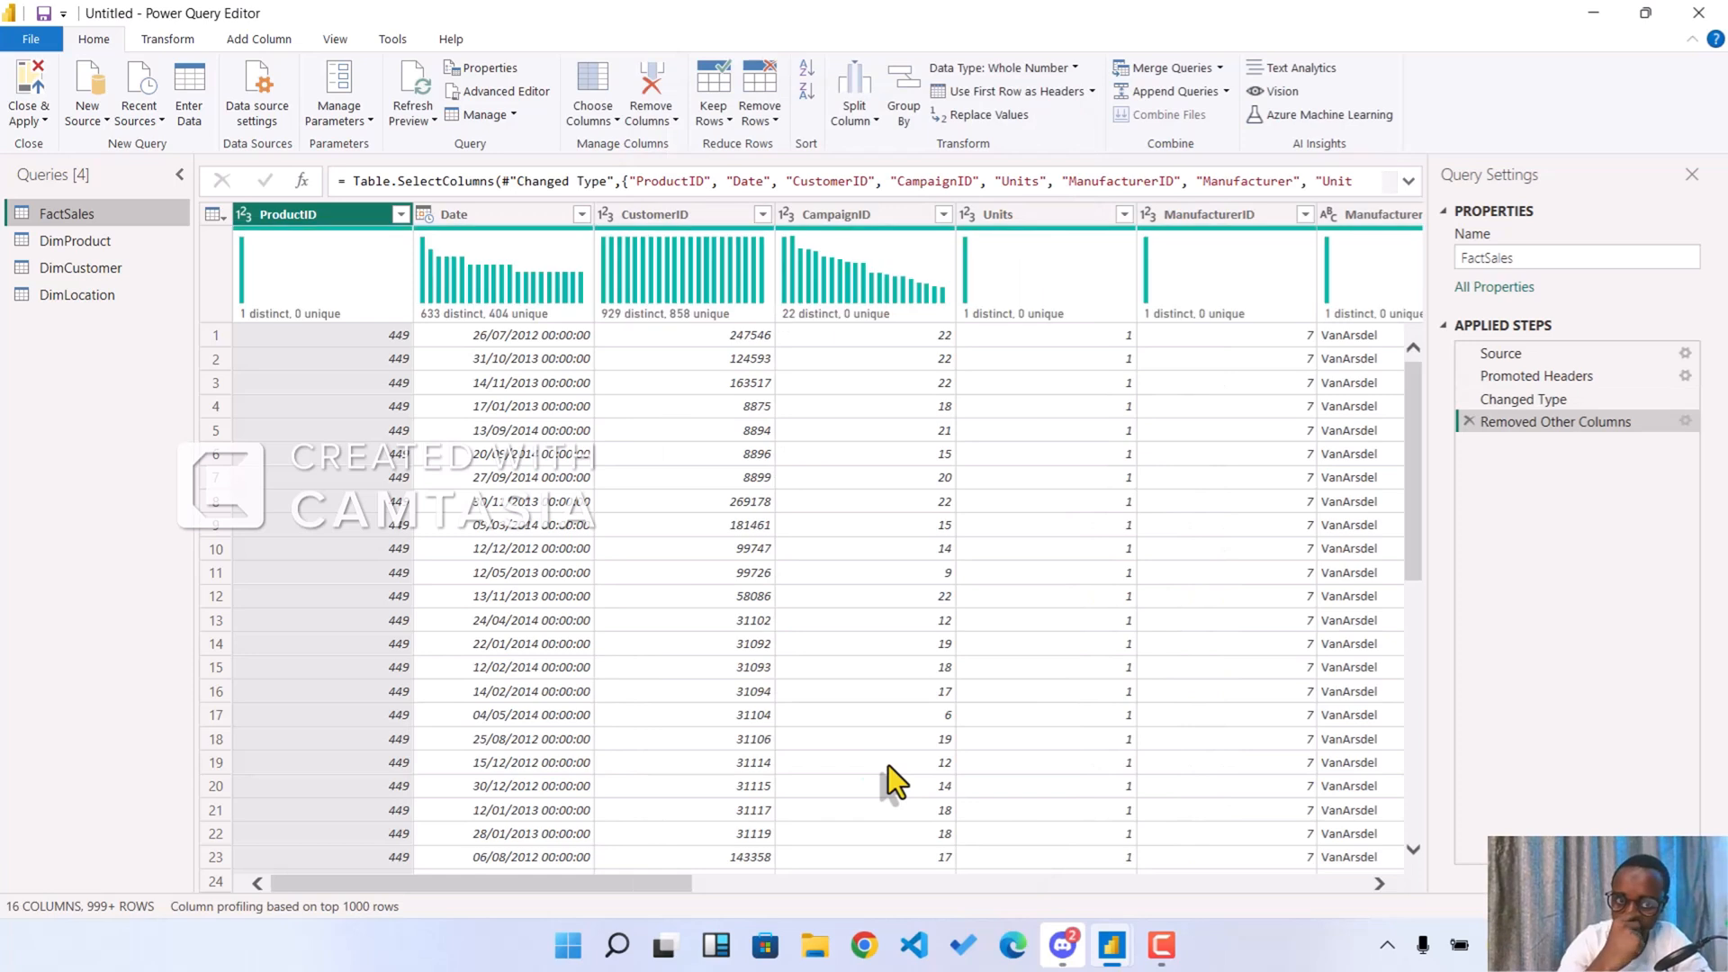
- Turn off the column distribution display in the data preview
left_click(329, 39)
left_click(283, 68)
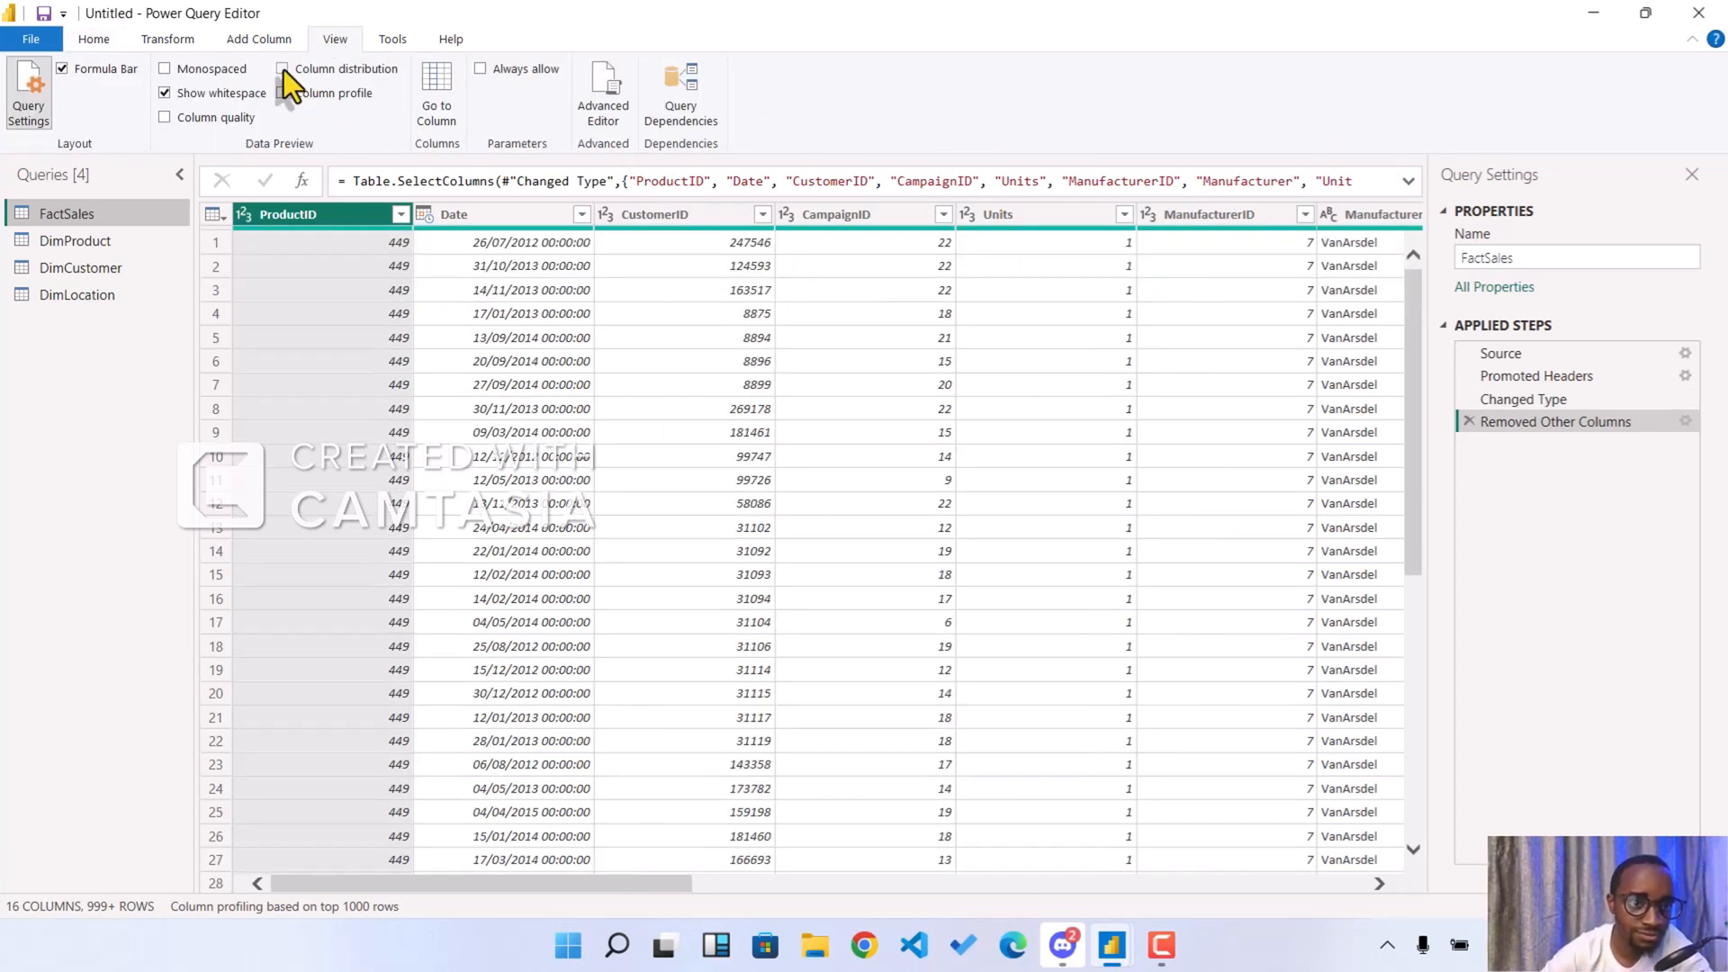
left_click(94, 40)
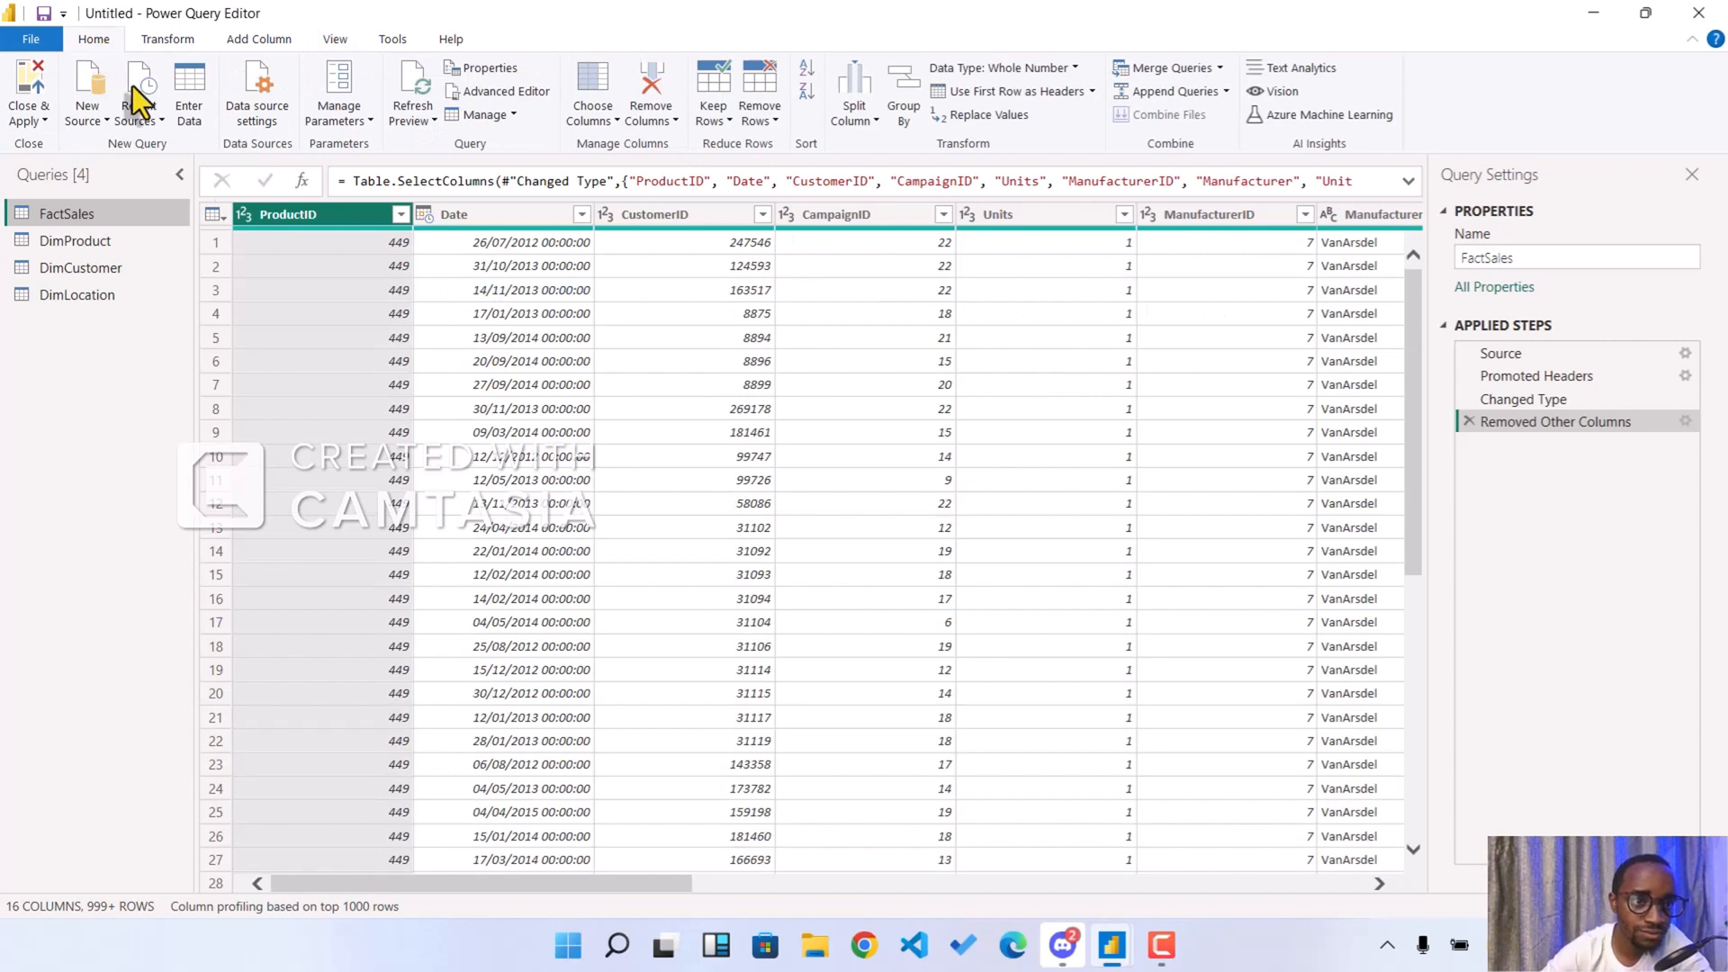
- Keep only the CustomerID and Email Name columns in the DimCustomer query
left_click(76, 245)
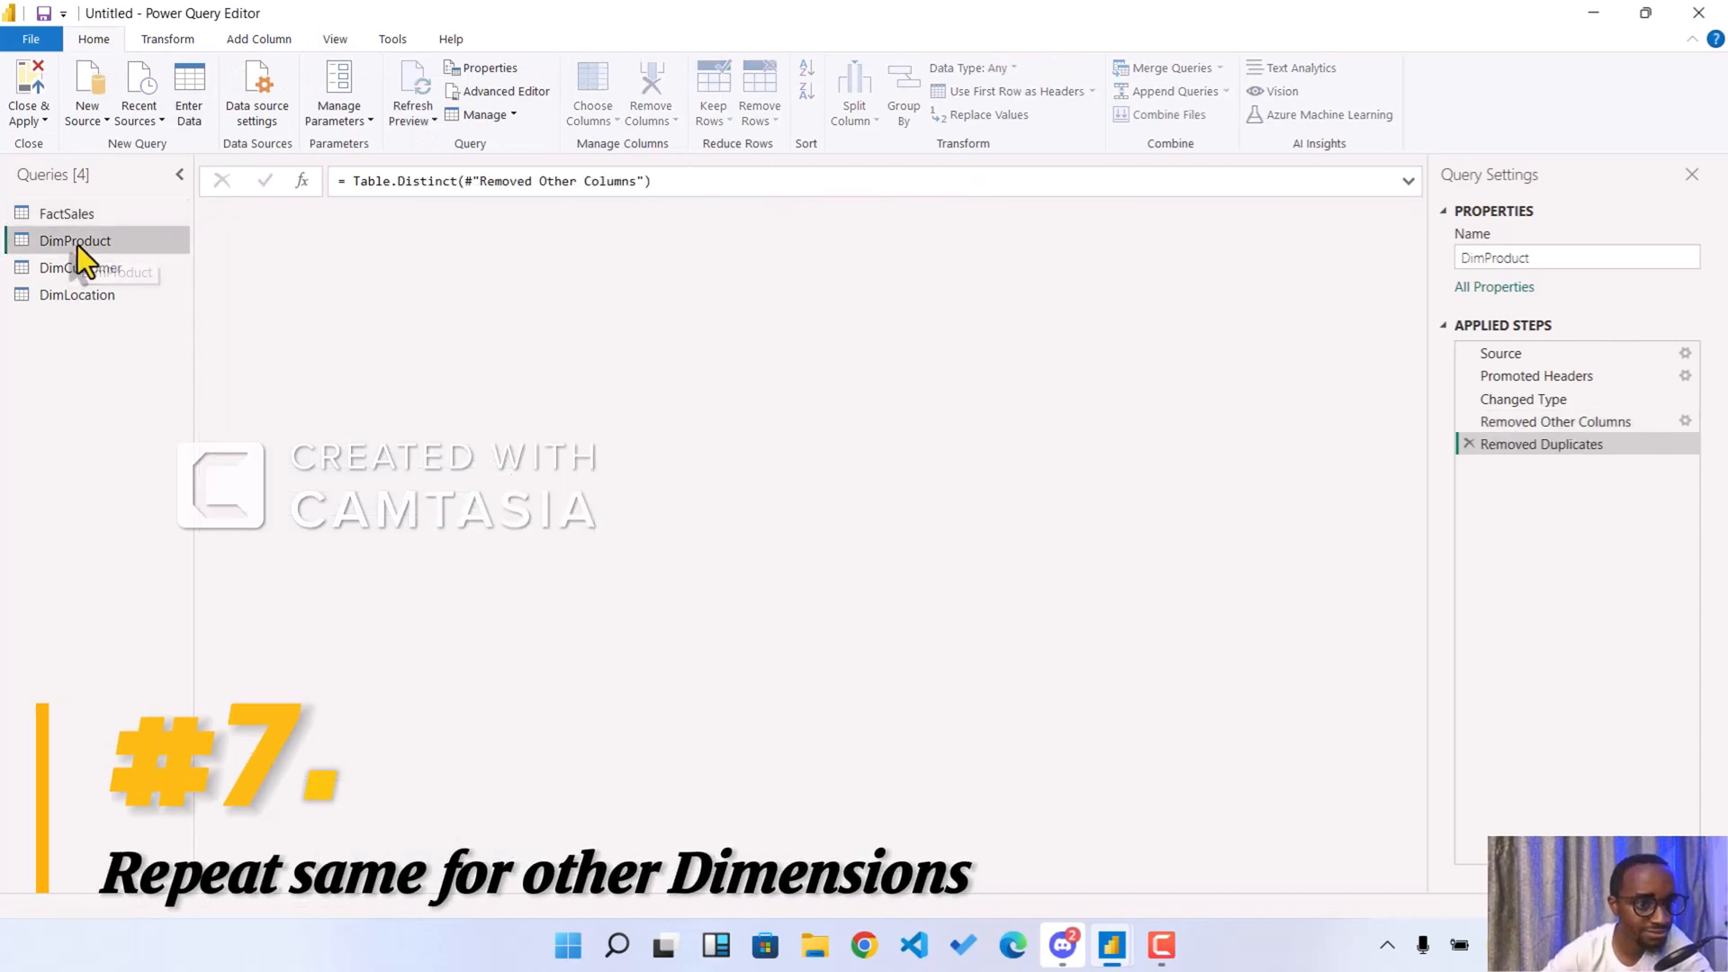
left_click(113, 270)
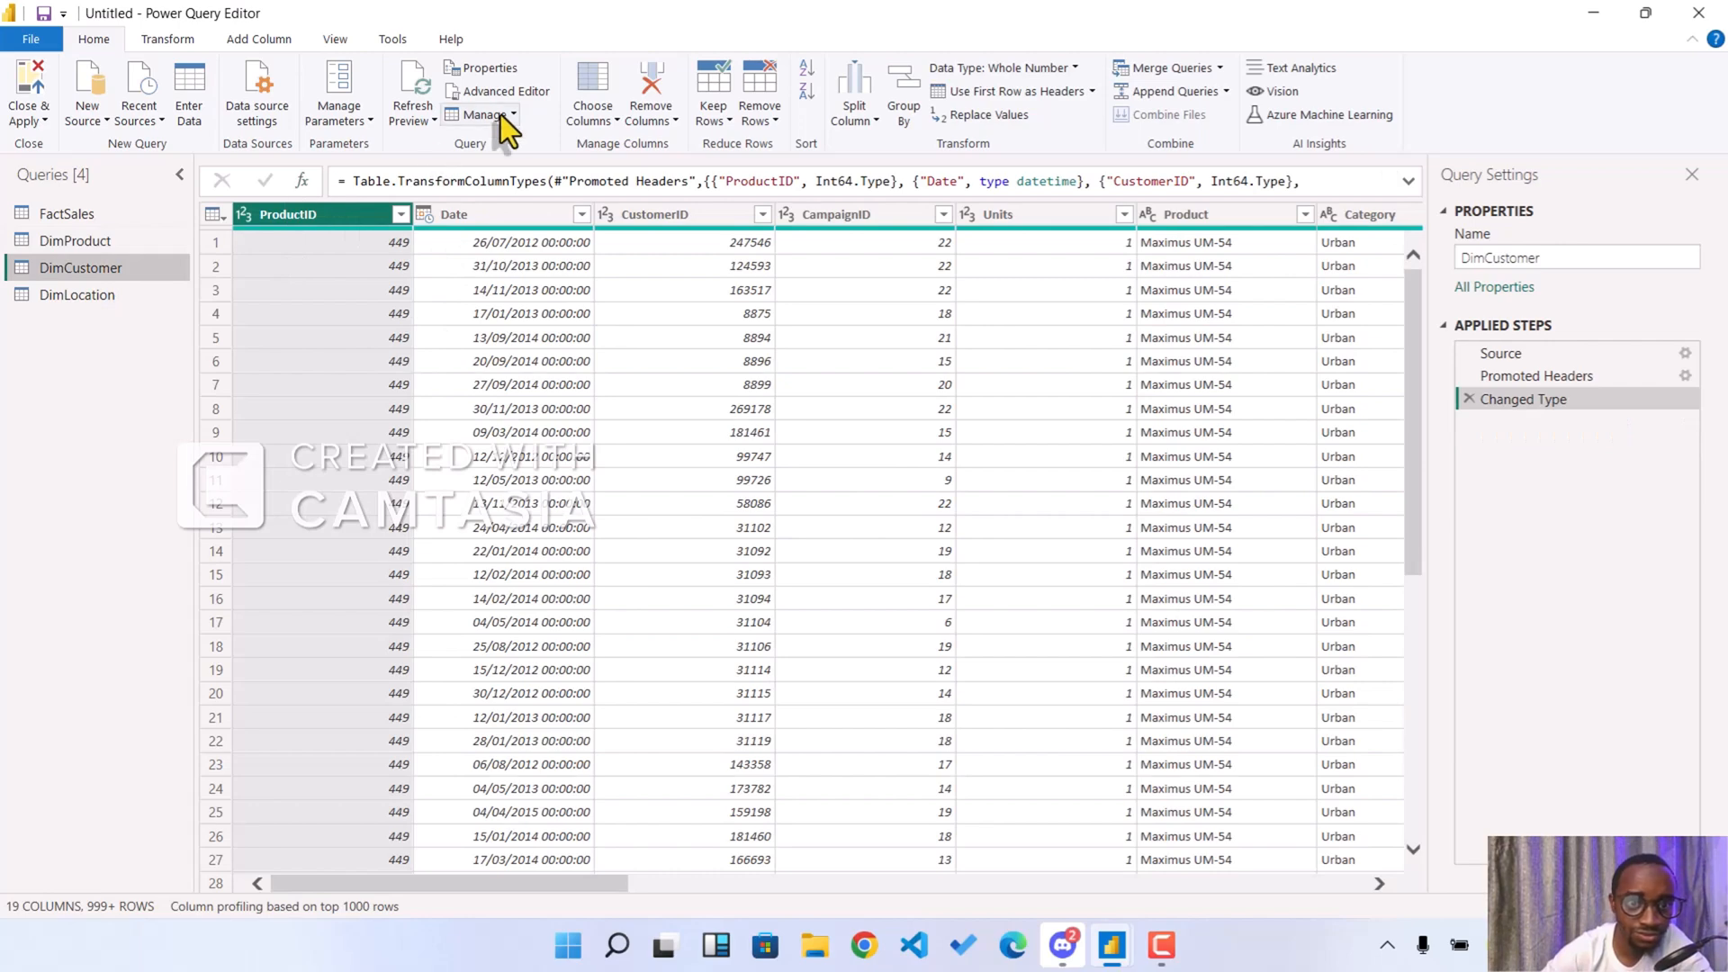
left_click(590, 122)
left_click(547, 144)
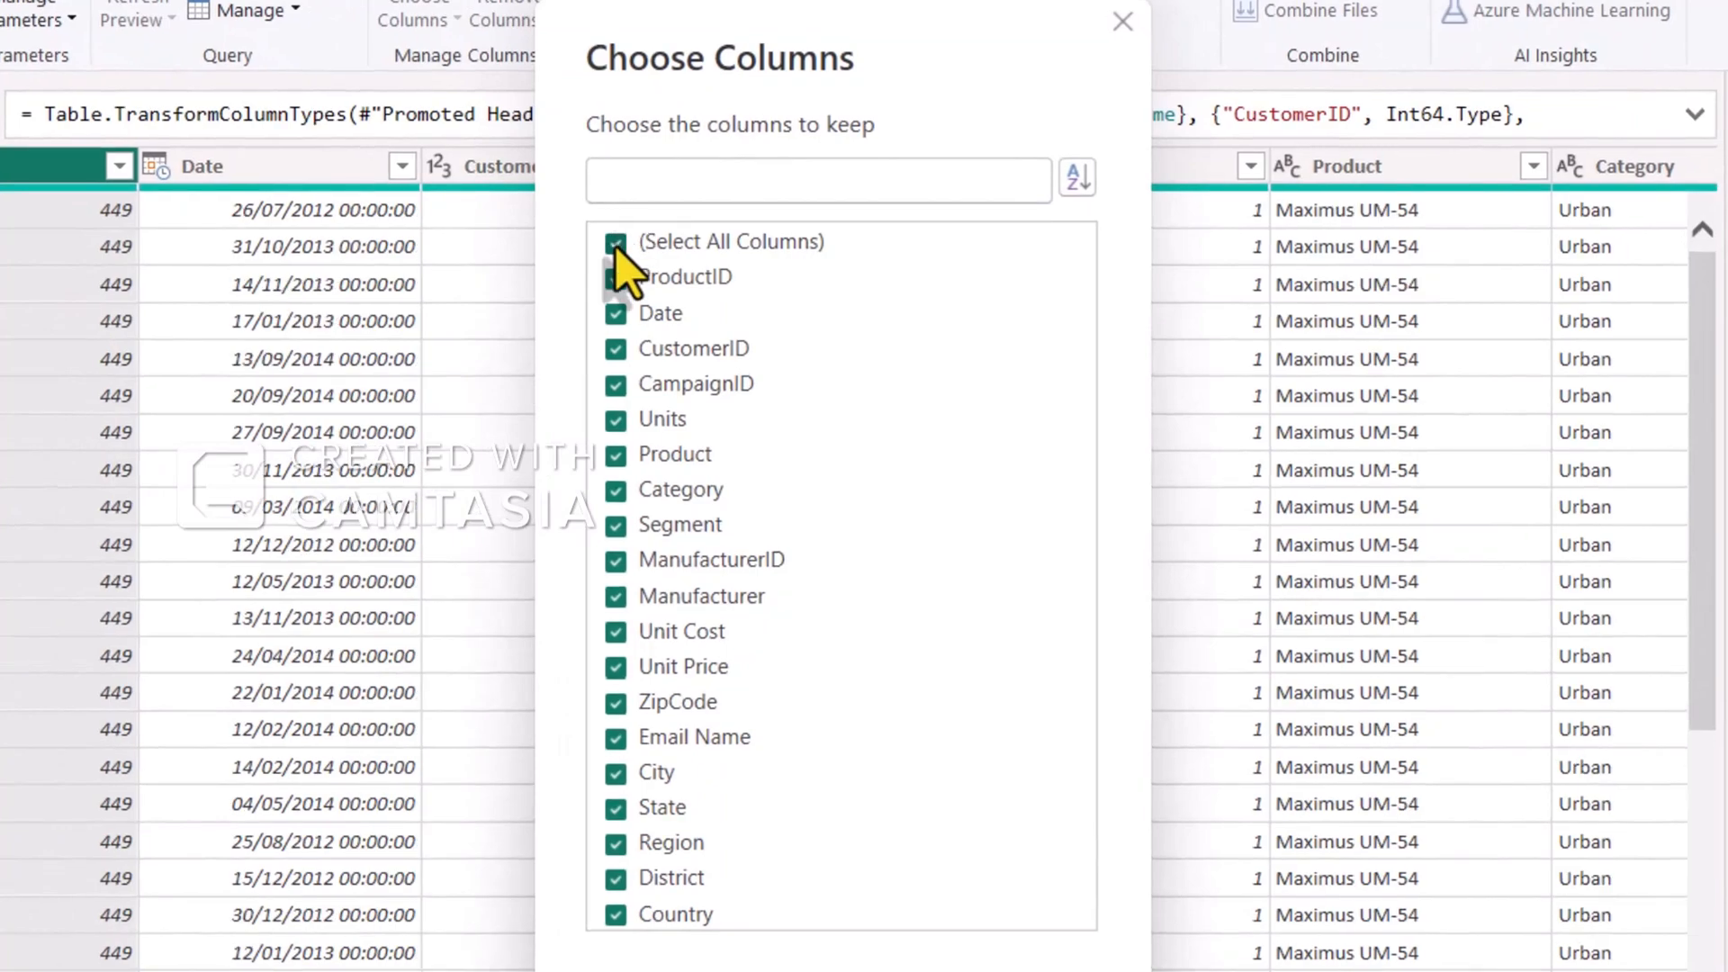
left_click(619, 243)
left_click(615, 351)
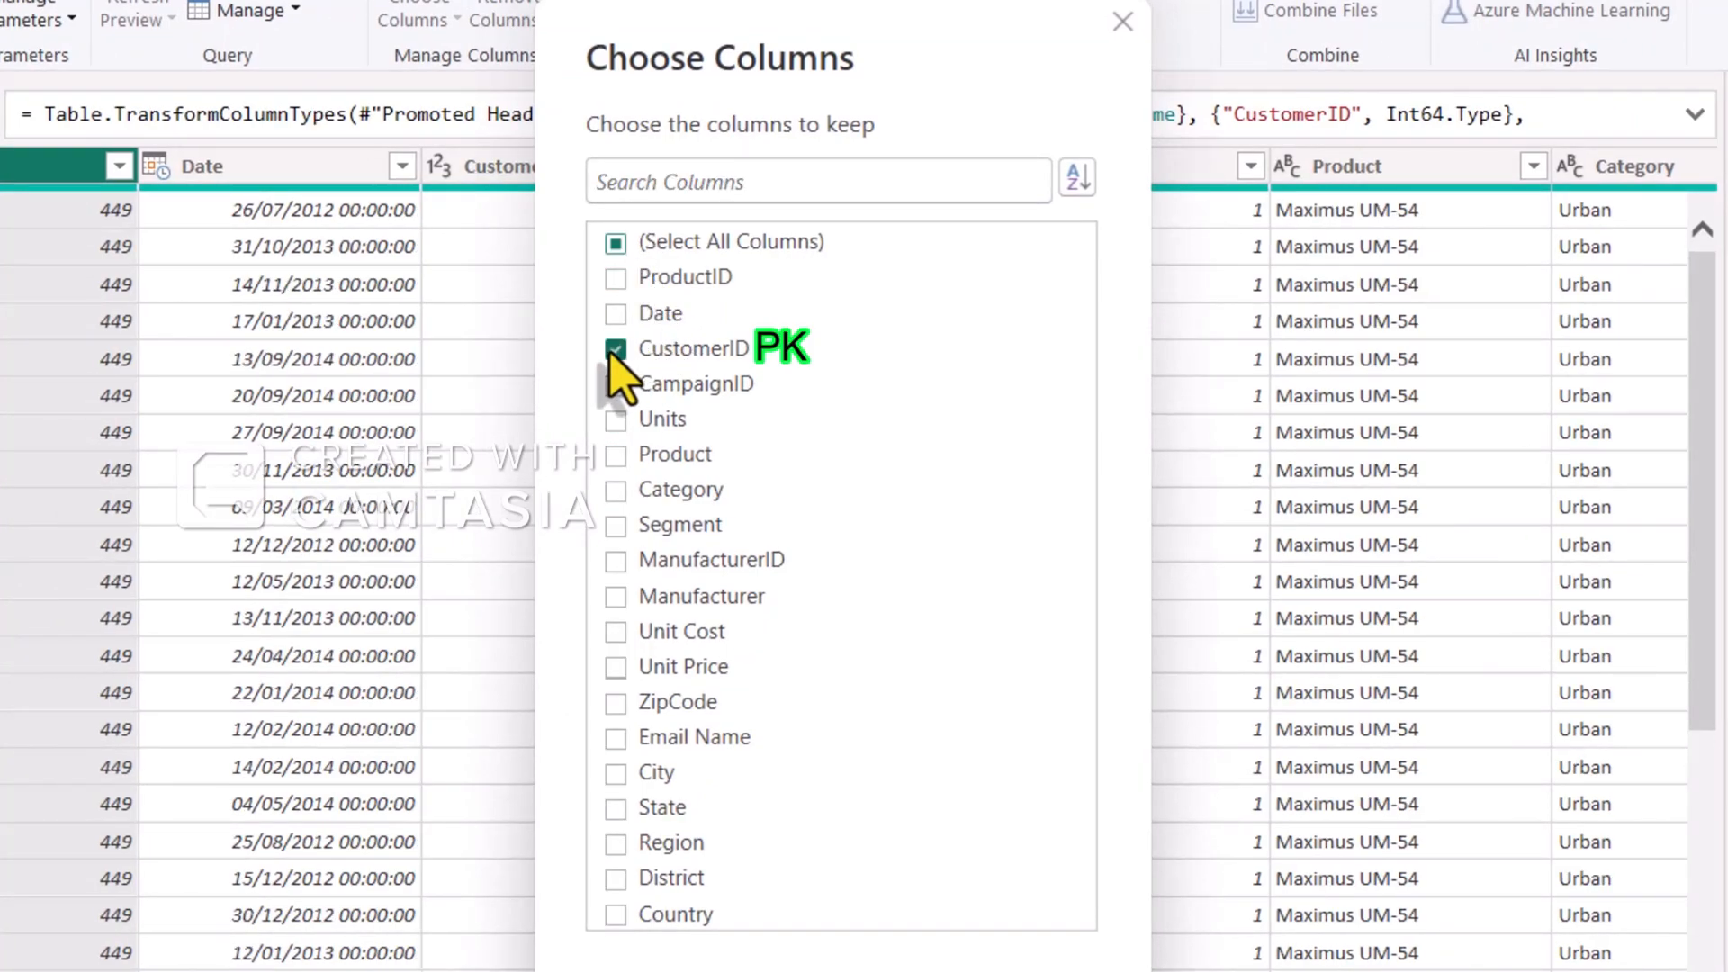
left_click(619, 729)
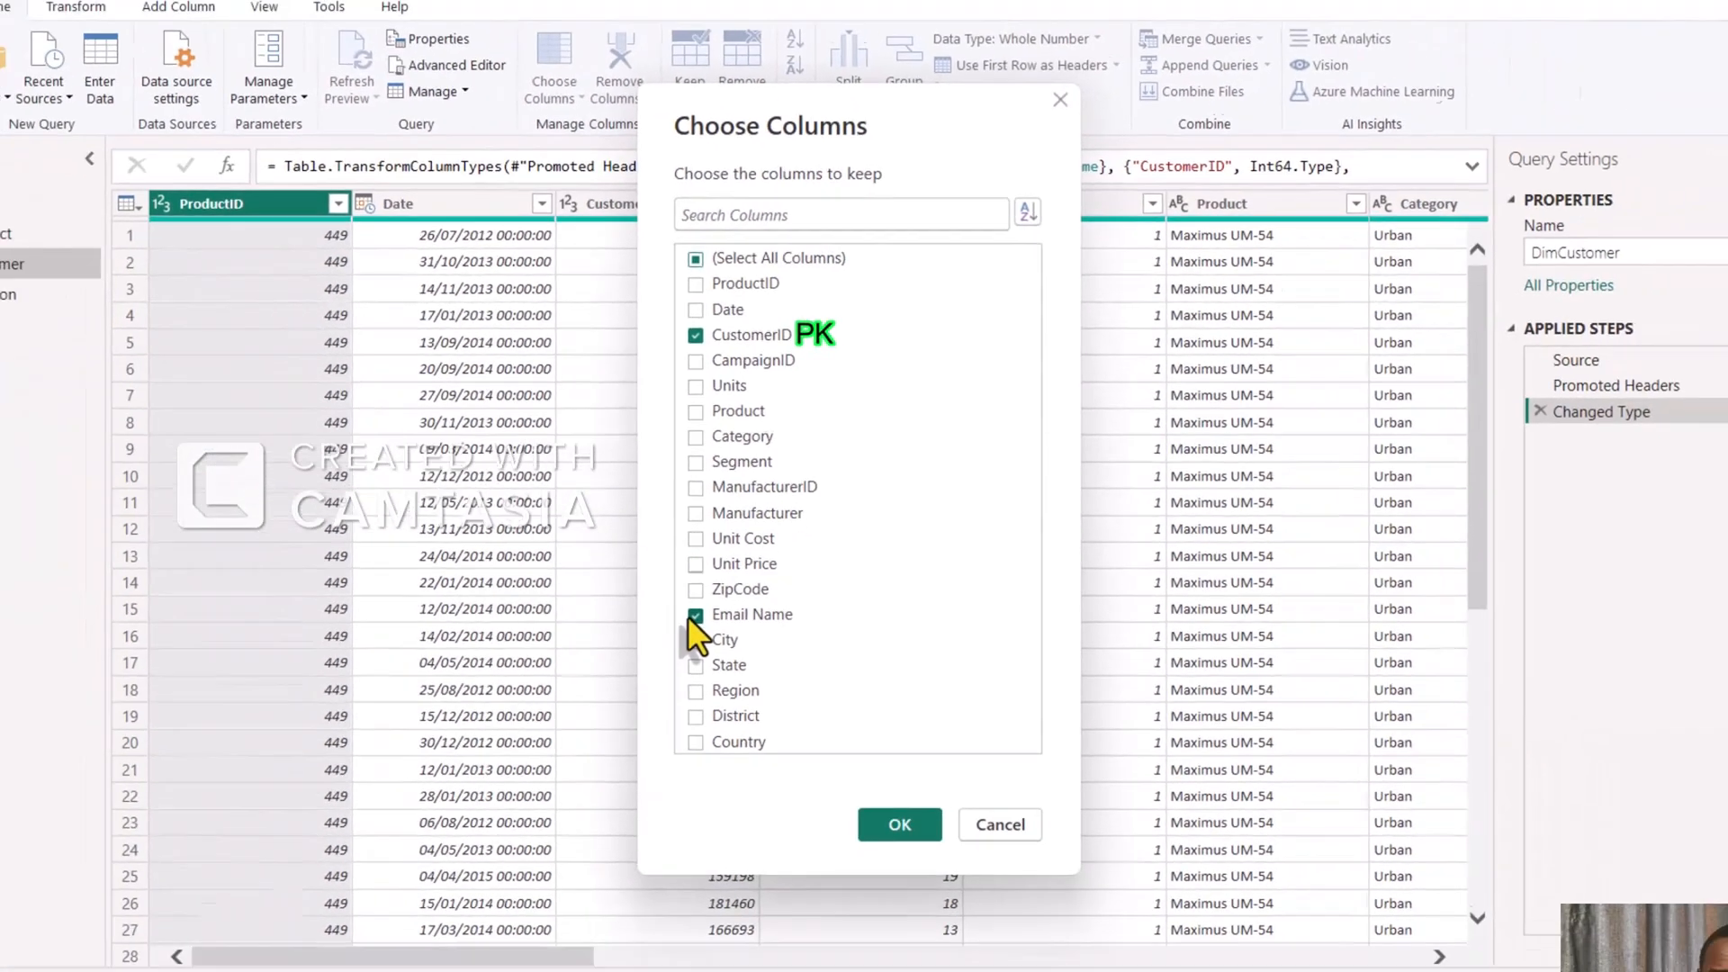
left_click(900, 971)
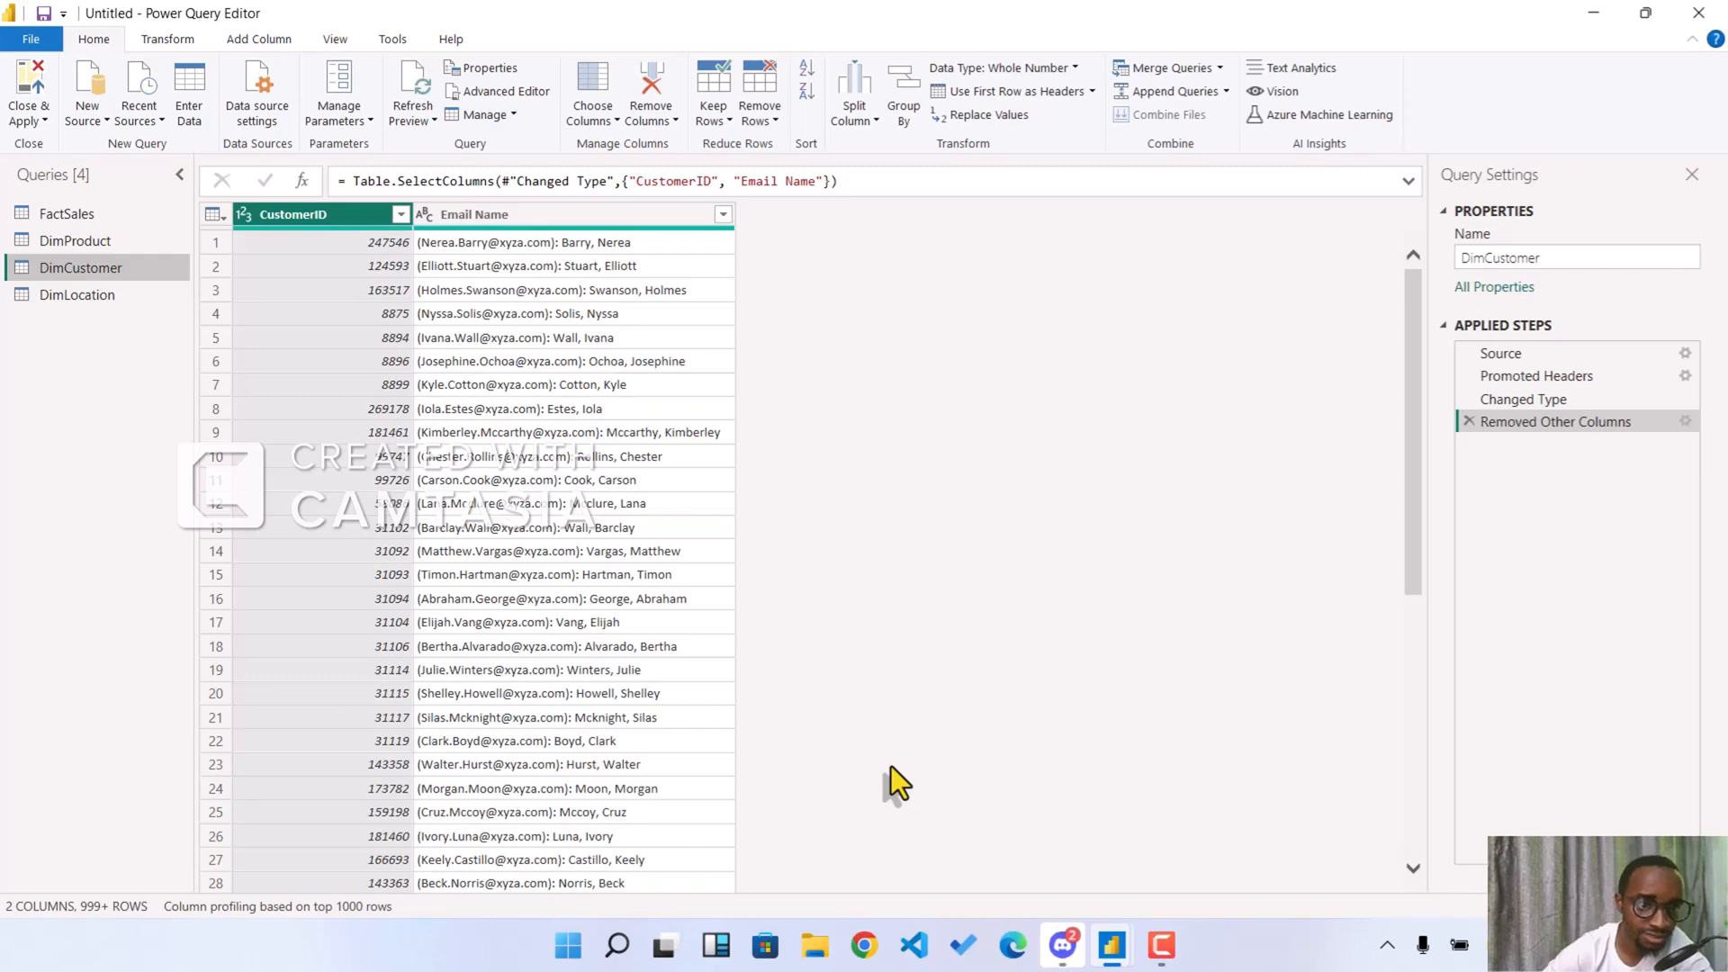
- Remove the Email Name column from the FactSales query by excluding it from the columns to keep
left_click(103, 213)
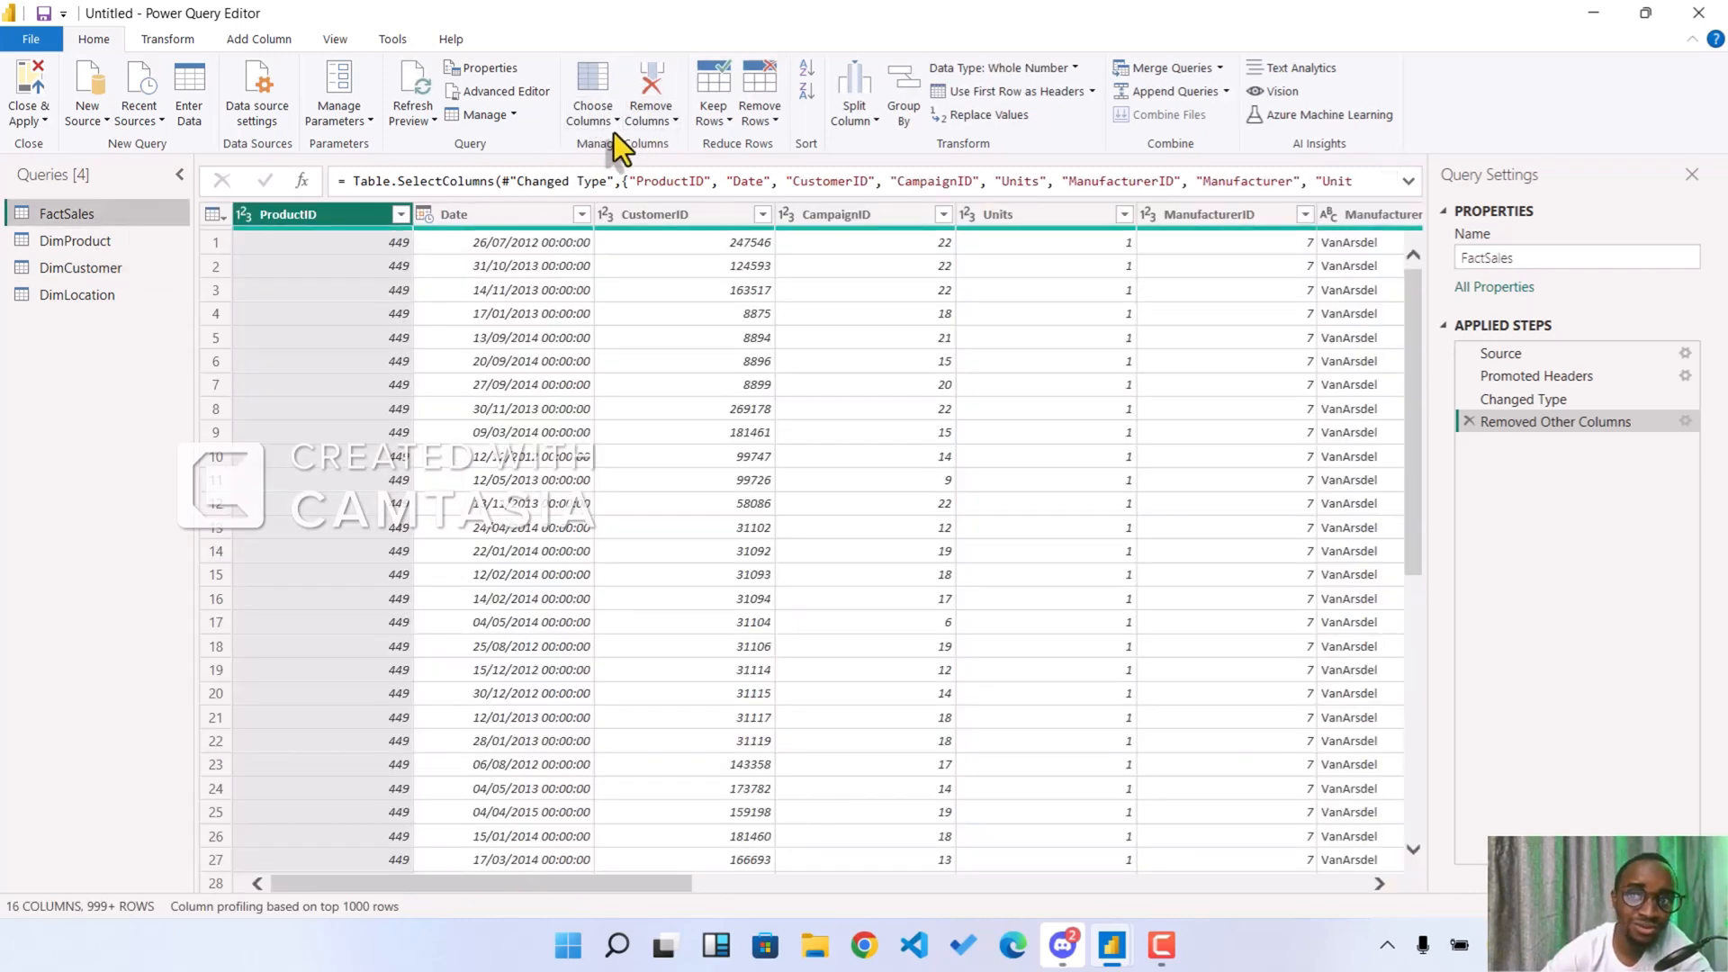
left_click(603, 120)
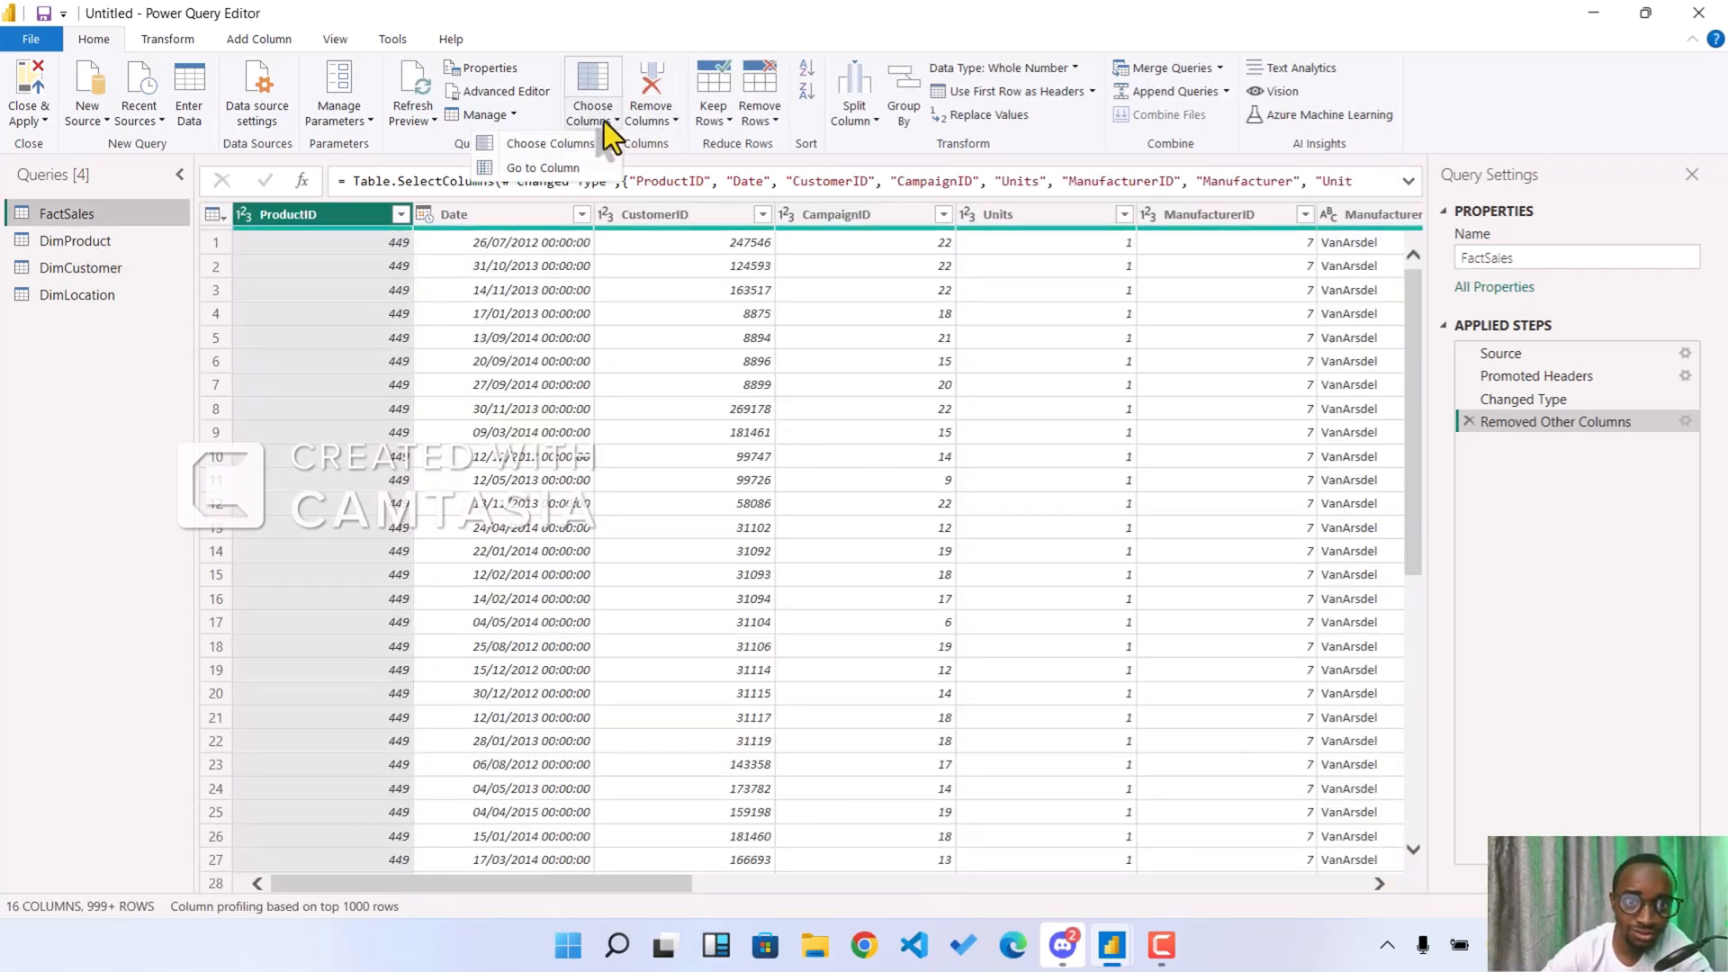
left_click(541, 142)
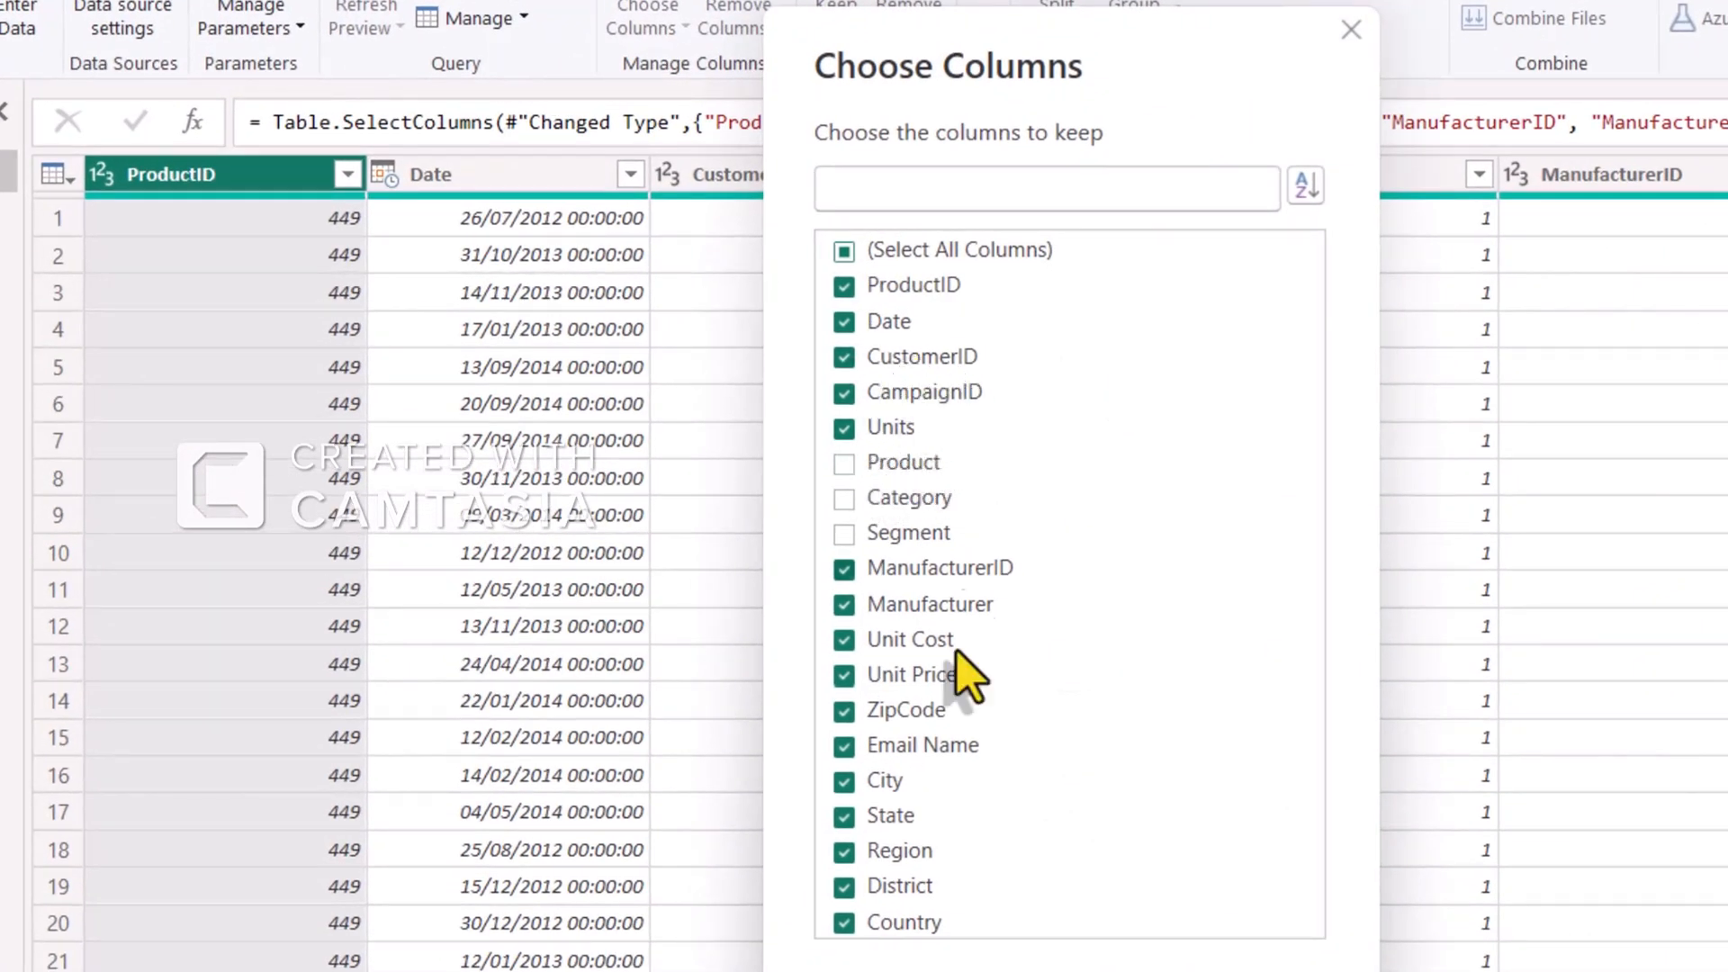
left_click(841, 742)
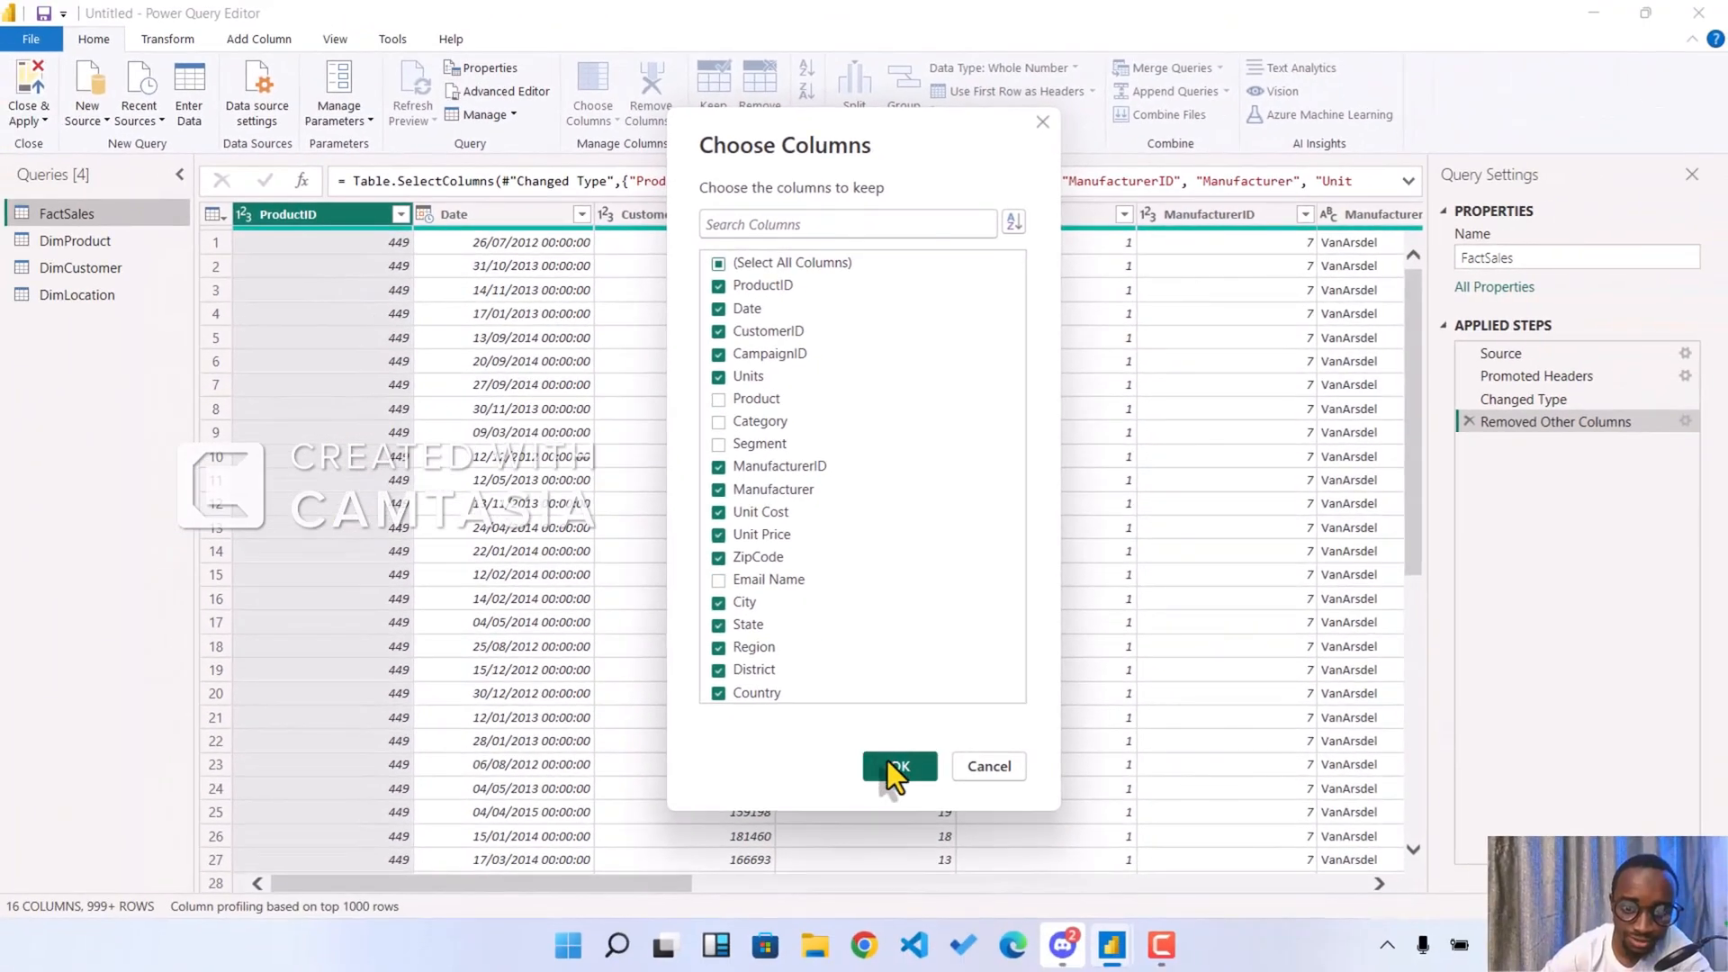
left_click(888, 761)
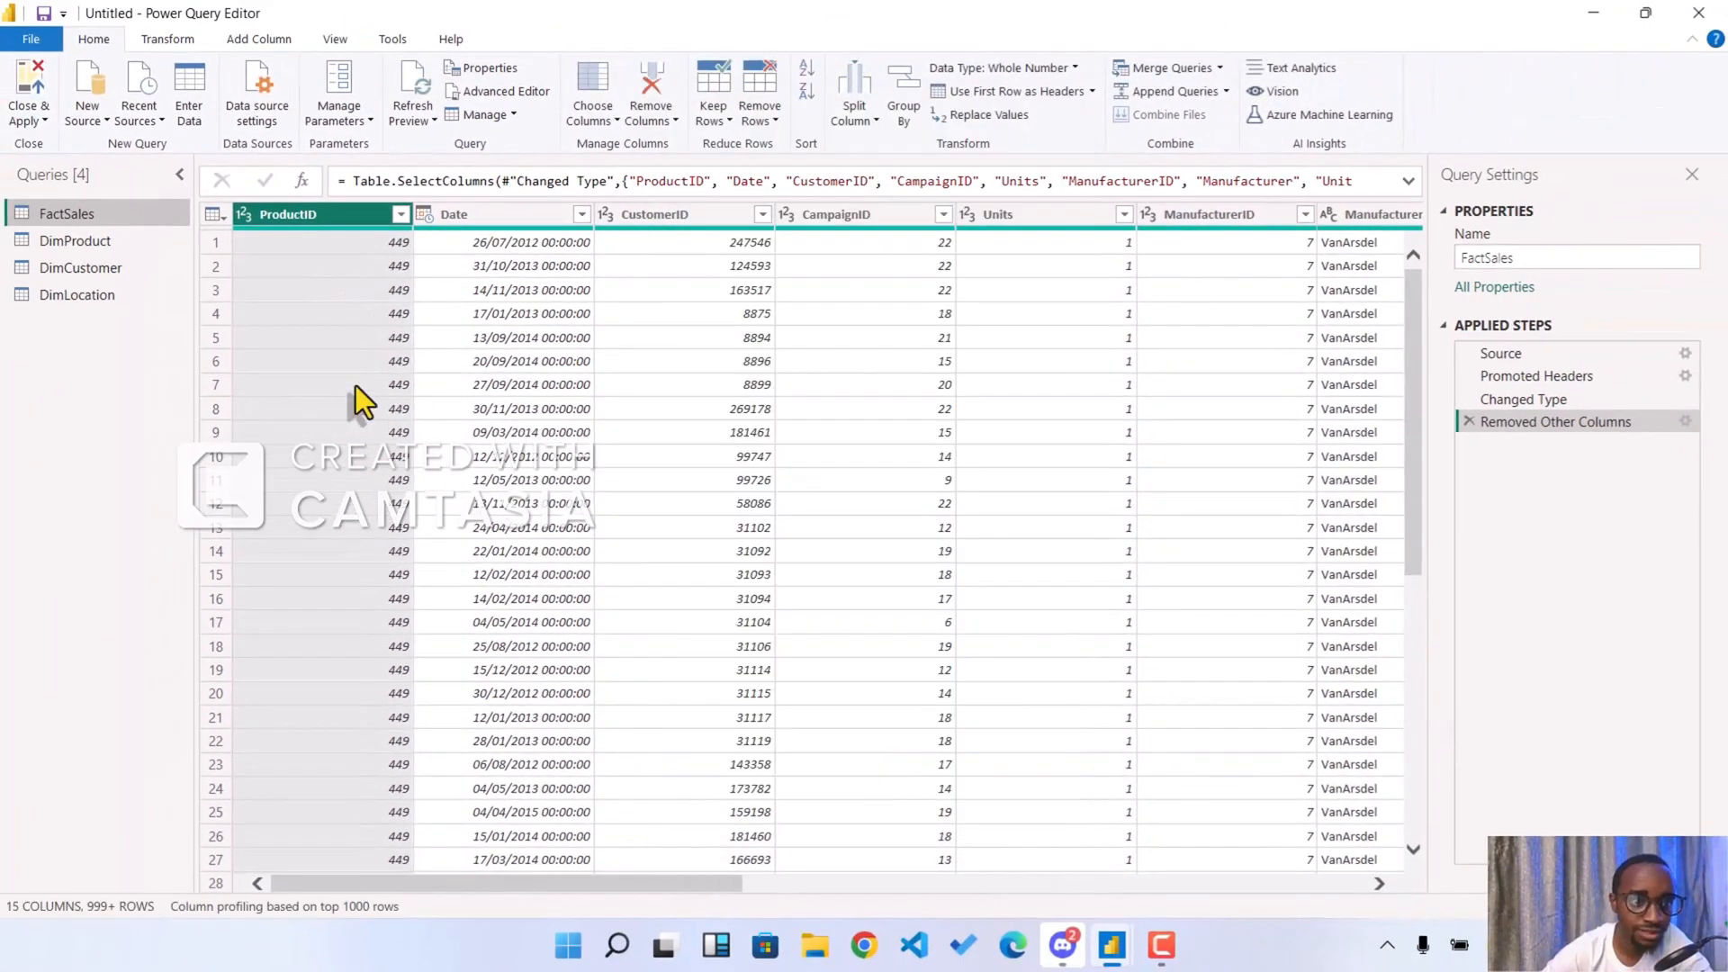
- Split the Email Name column in DimCustomer at each occurrence of the custom delimiter "):"
left_click(92, 272)
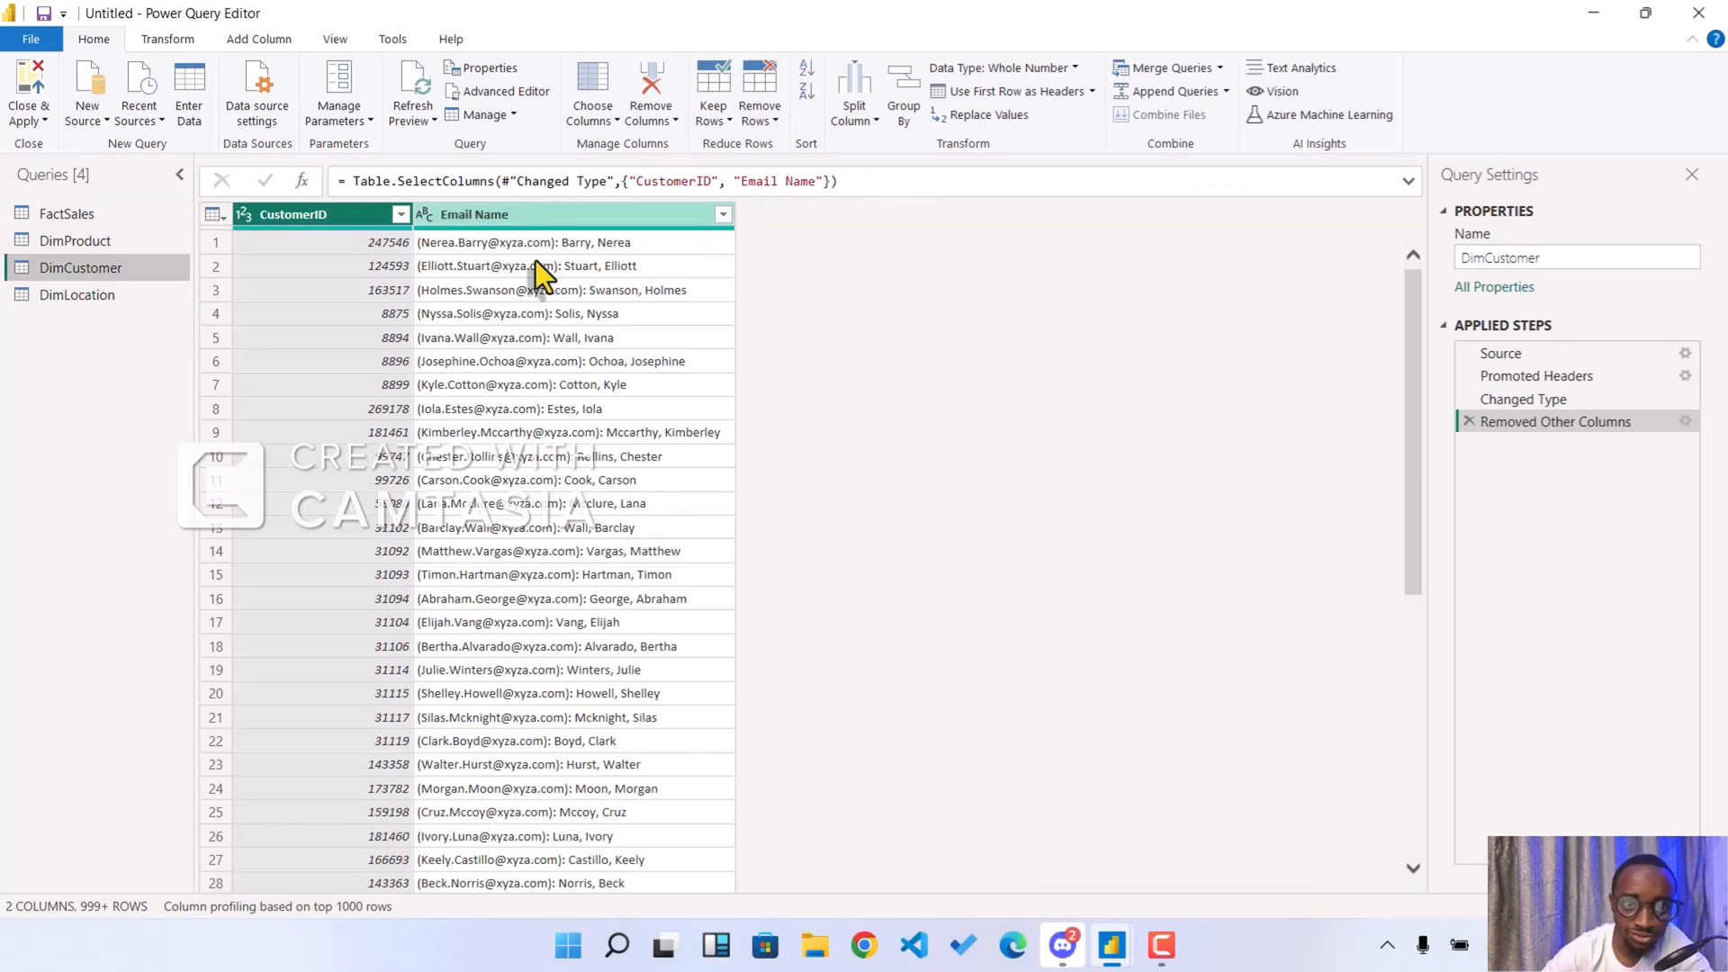
left_click(517, 218)
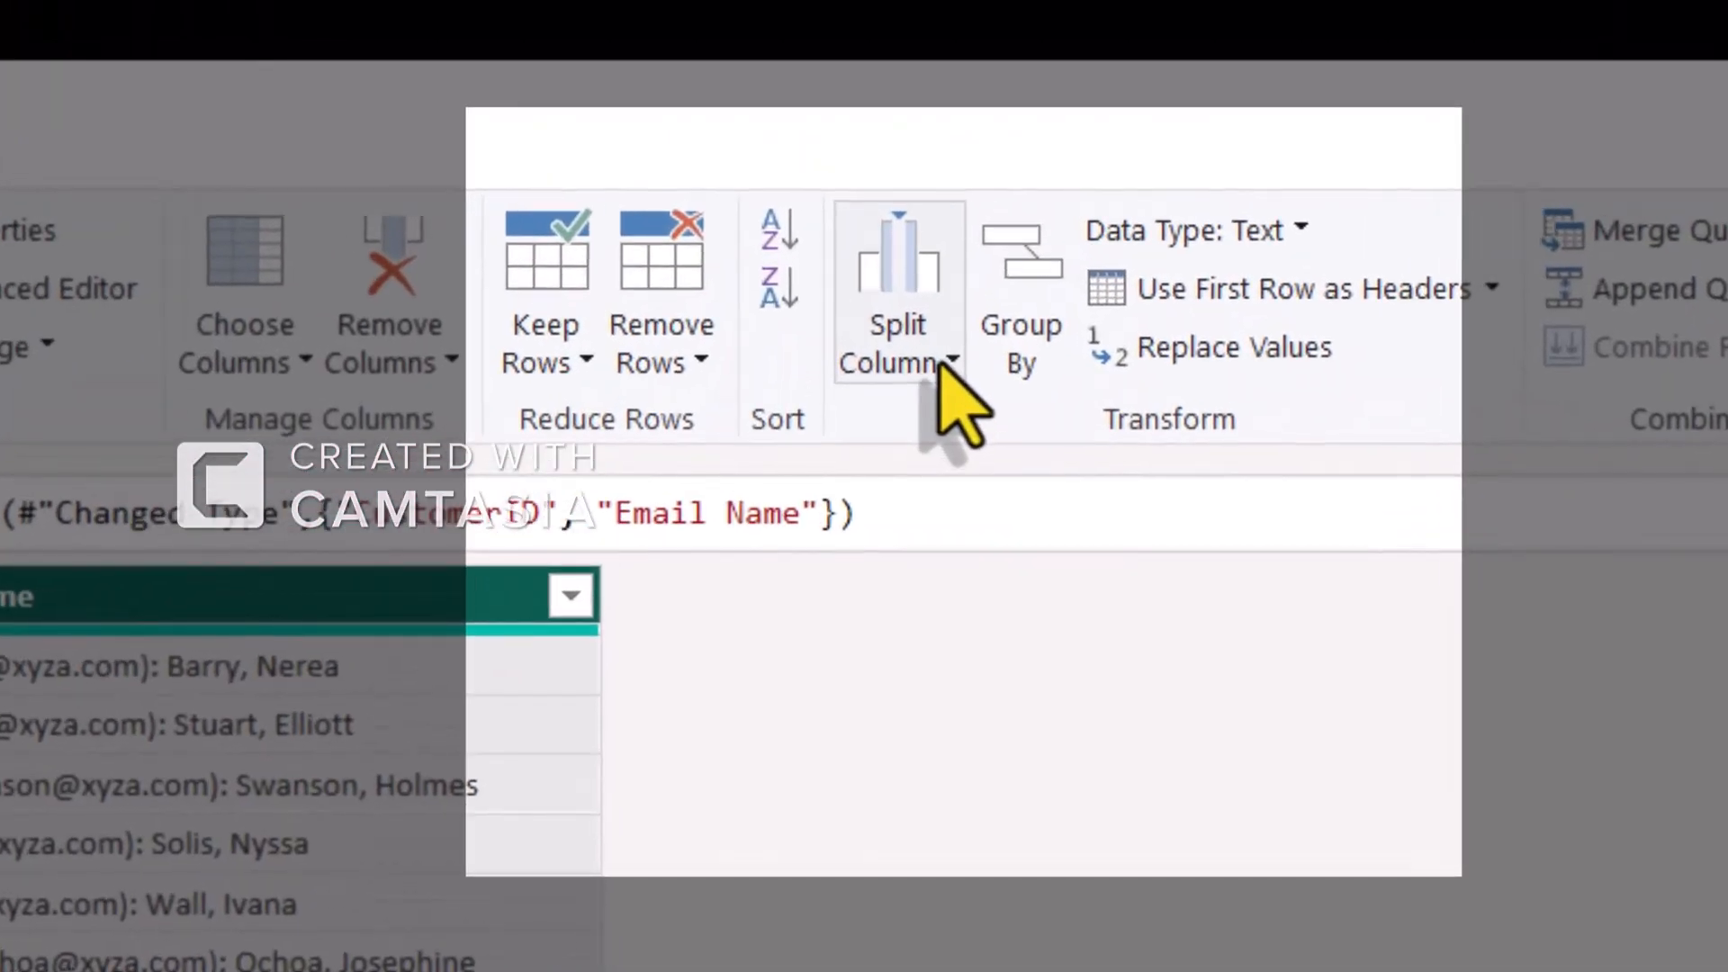
left_click(945, 363)
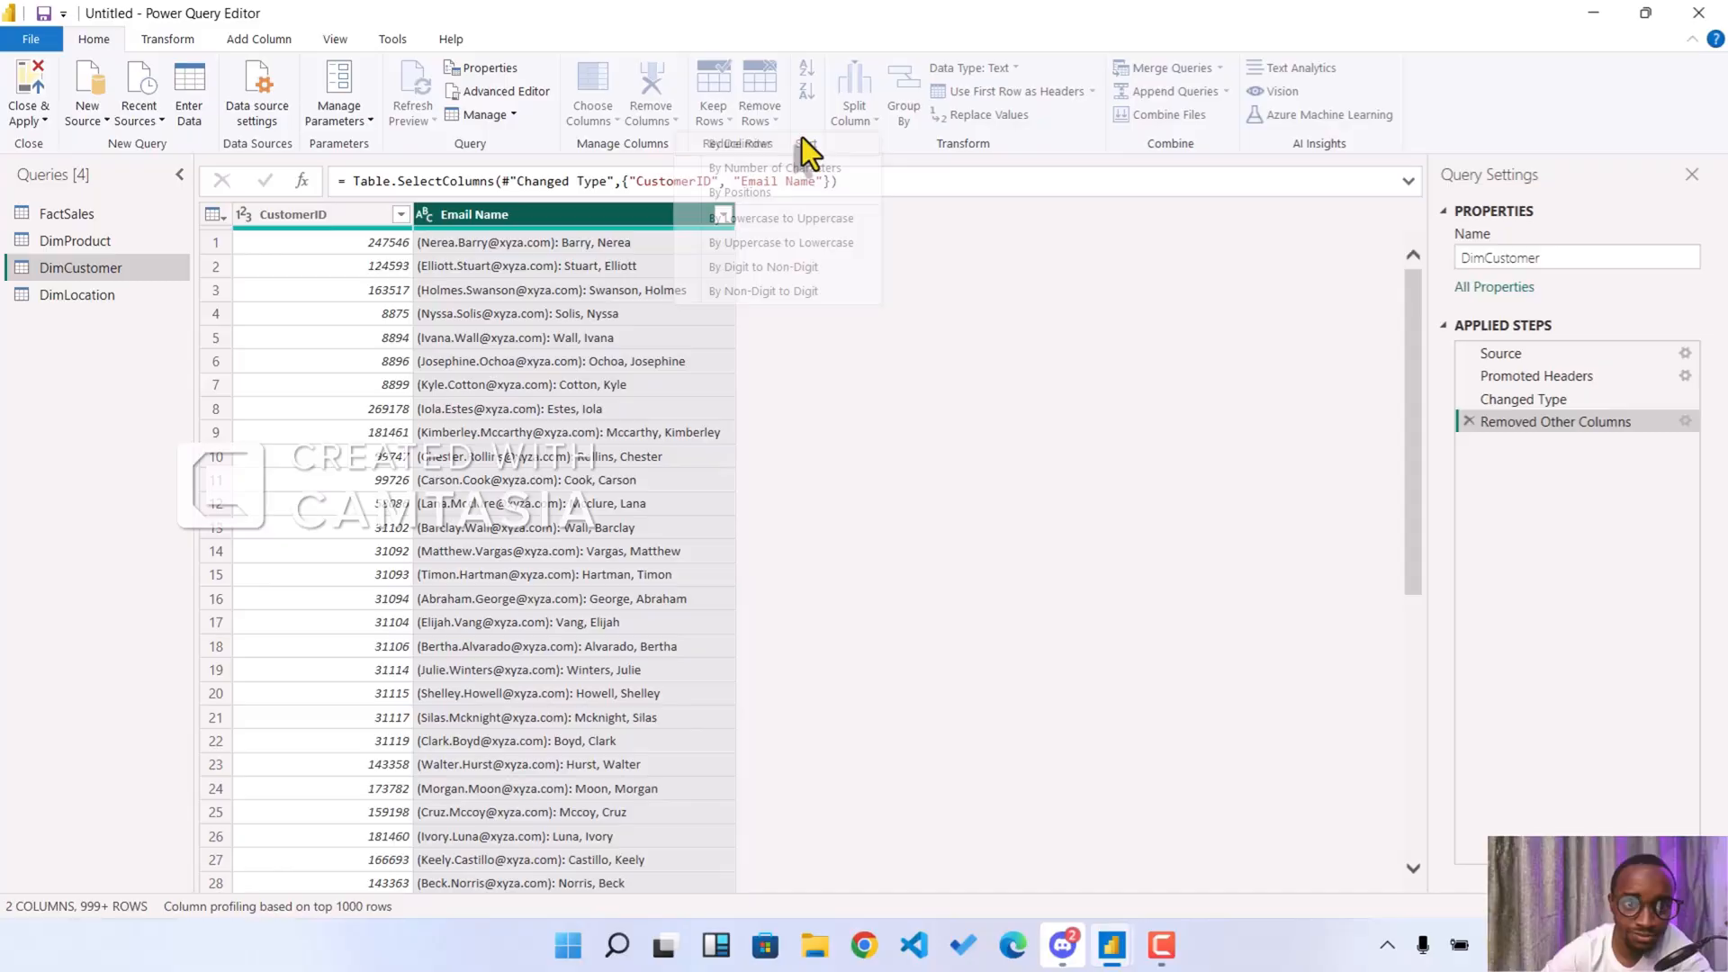
left_click(767, 402)
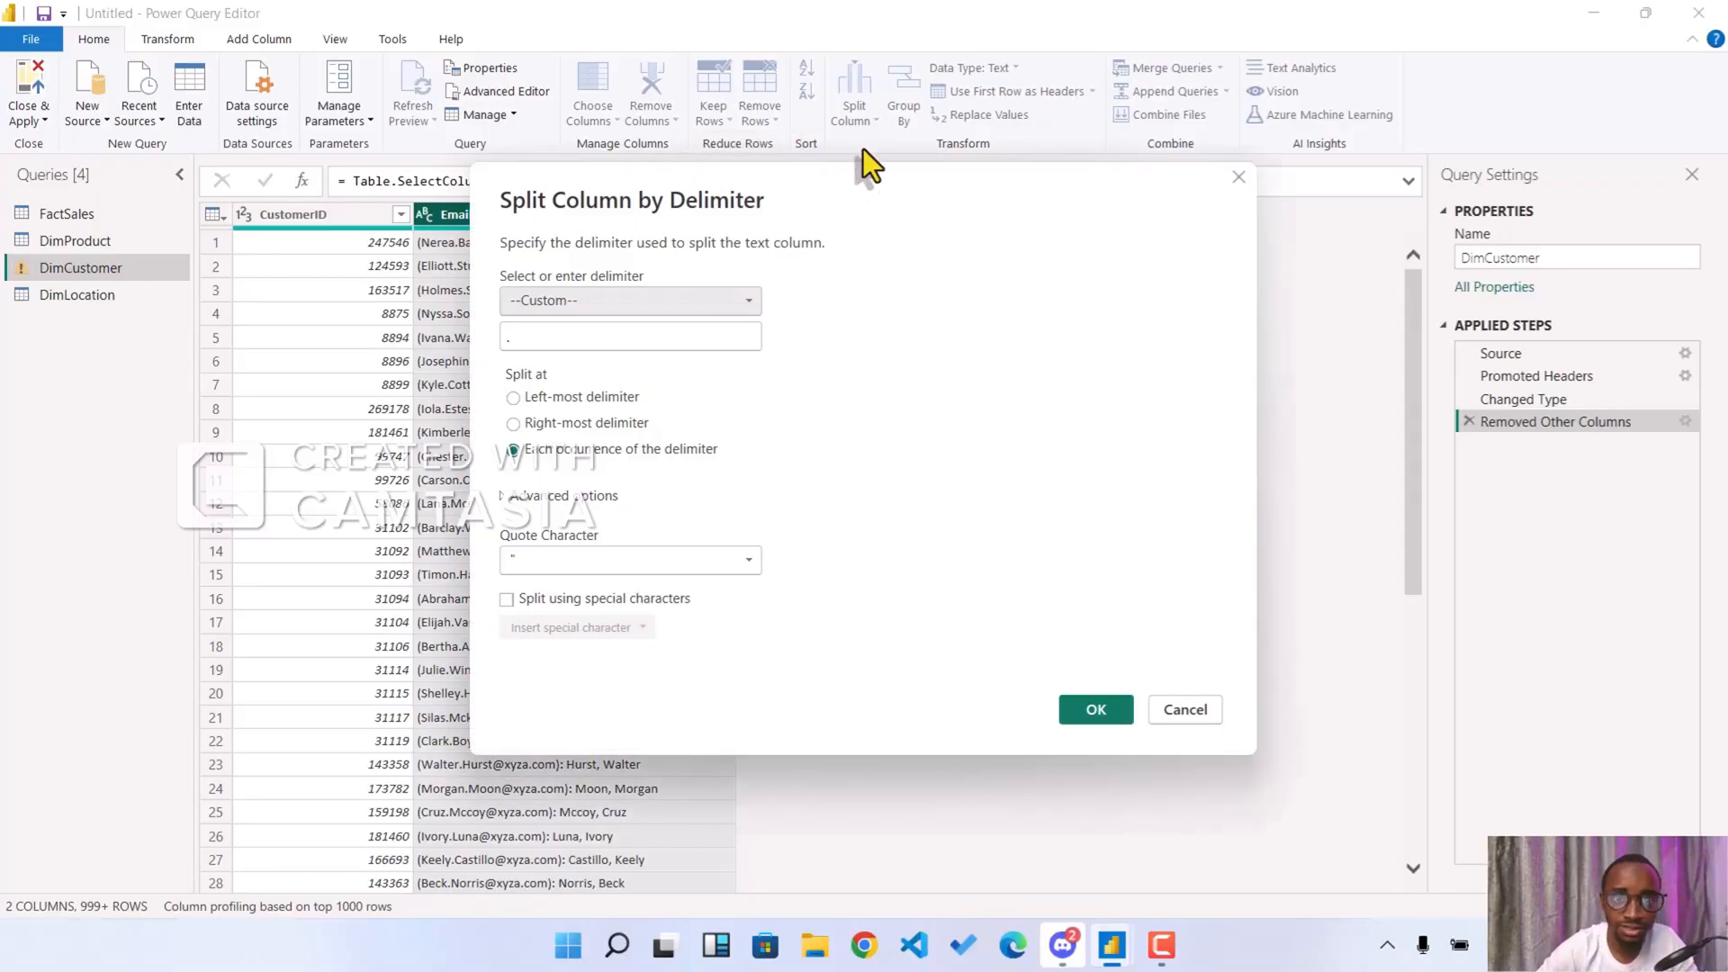
left_click_drag(855, 169, 1137, 205)
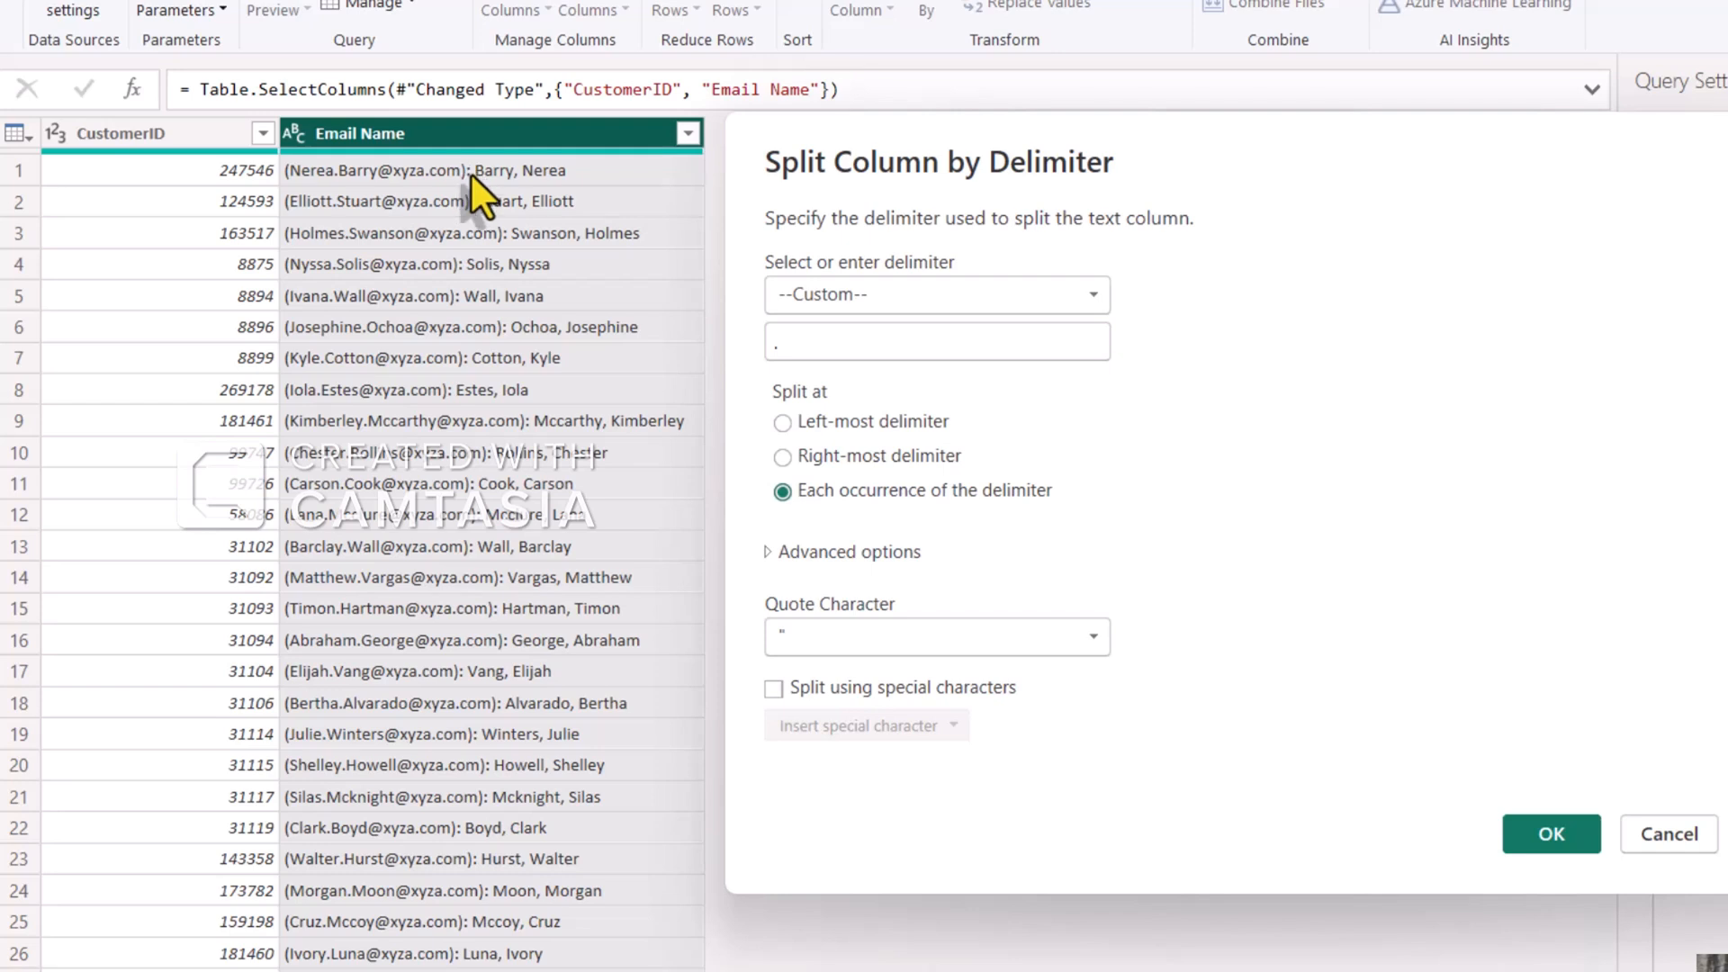
left_click(917, 344)
key("BackSpace")
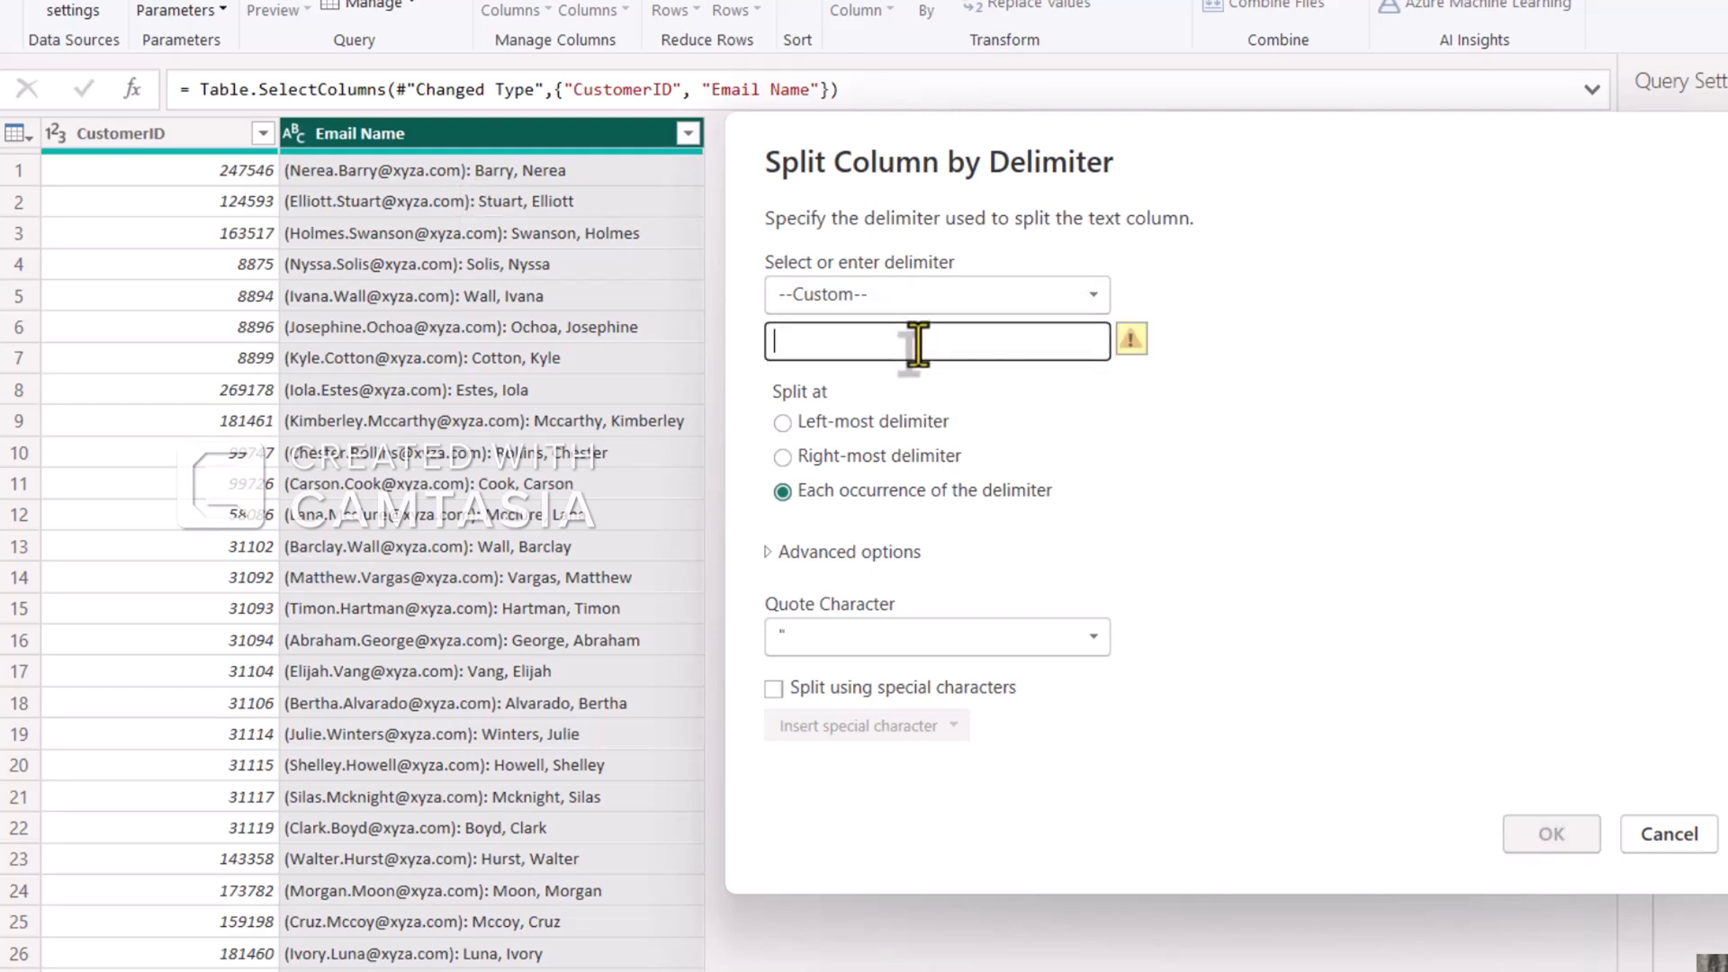
type("):")
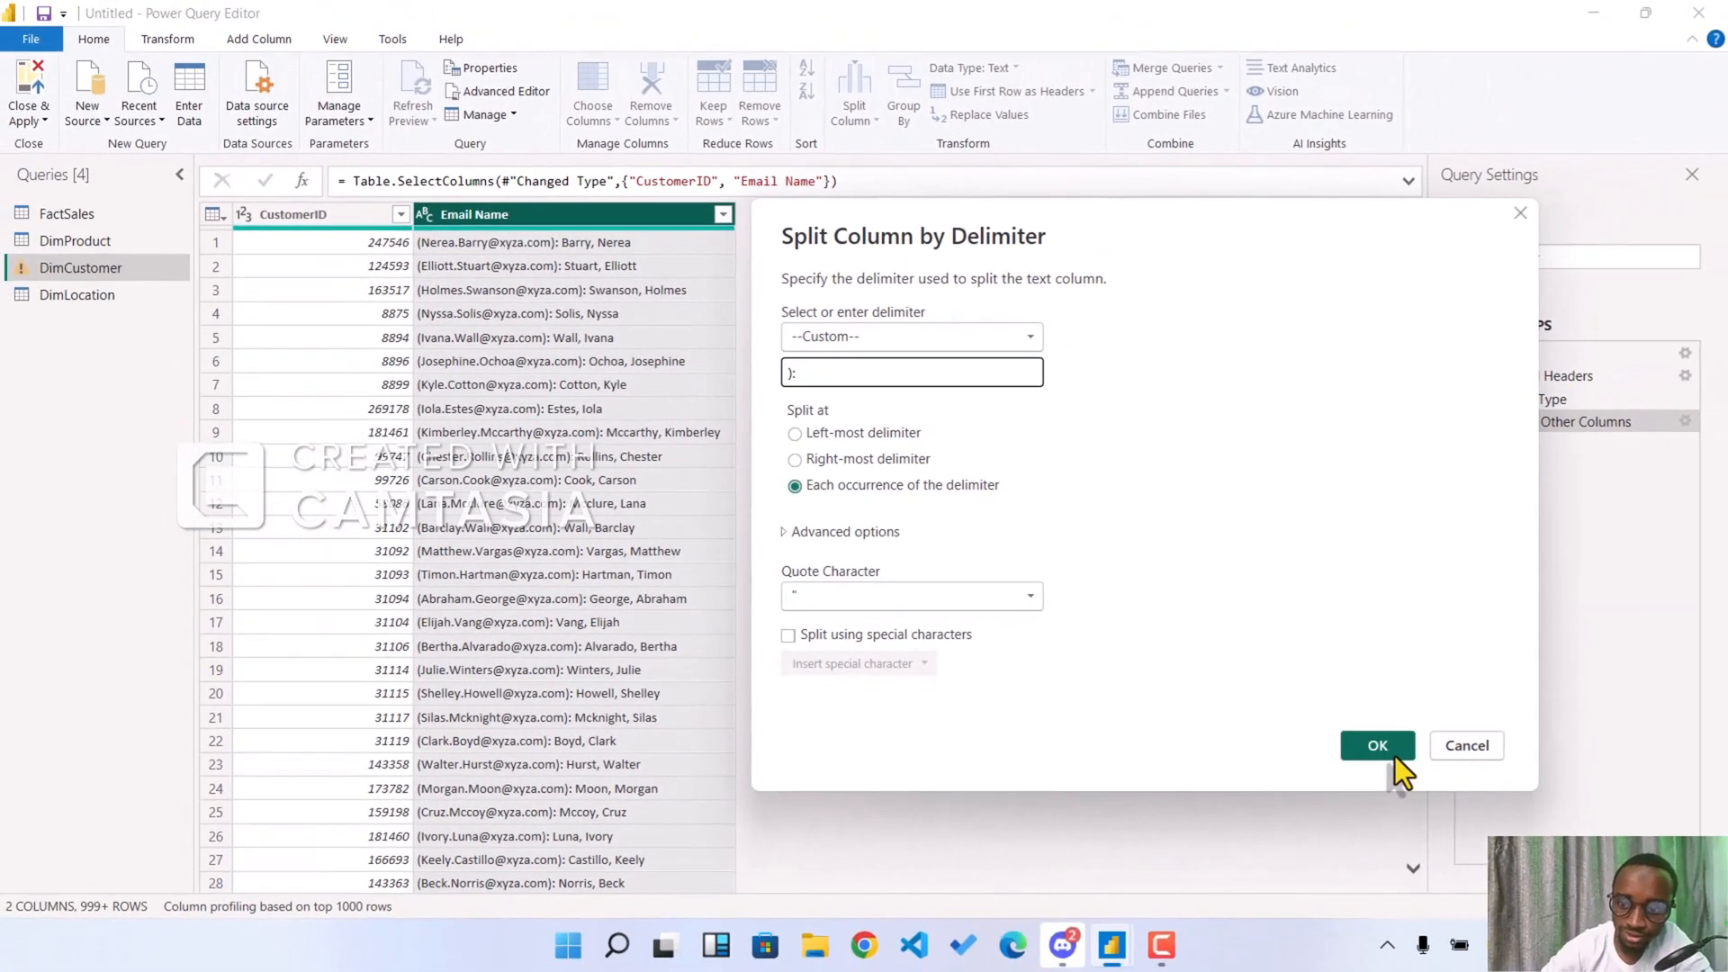
left_click(1453, 784)
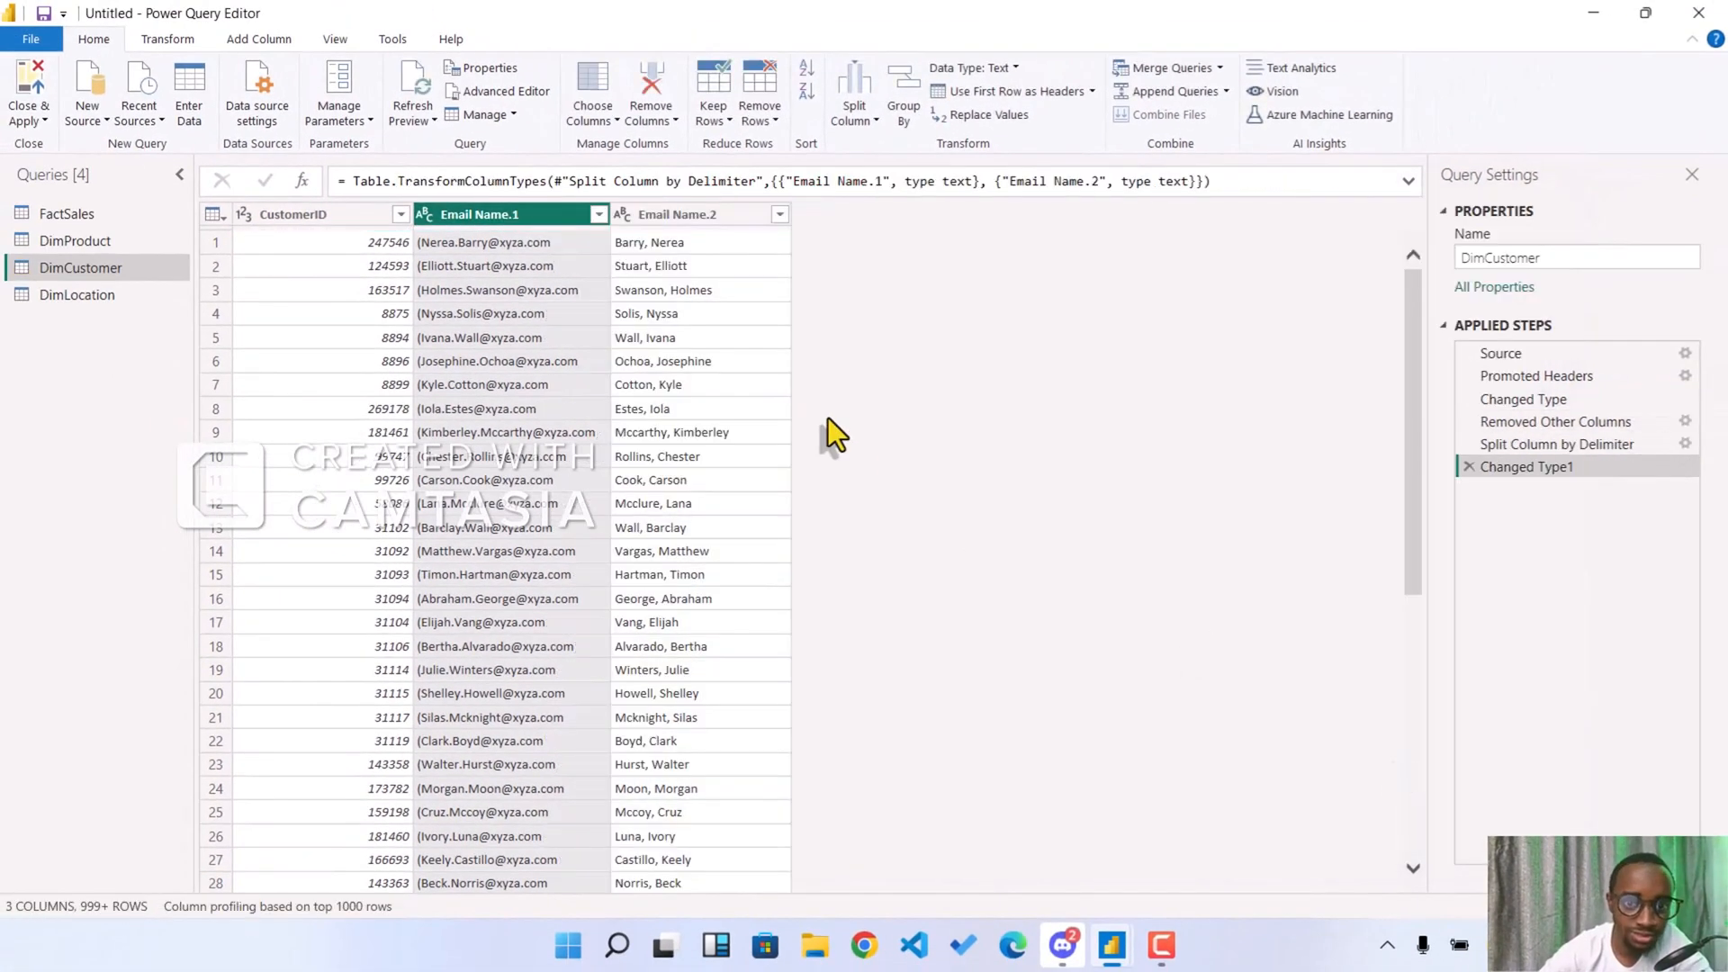
- Rename the Email Name.1 column in DimCustomer as Email
double_click(468, 213)
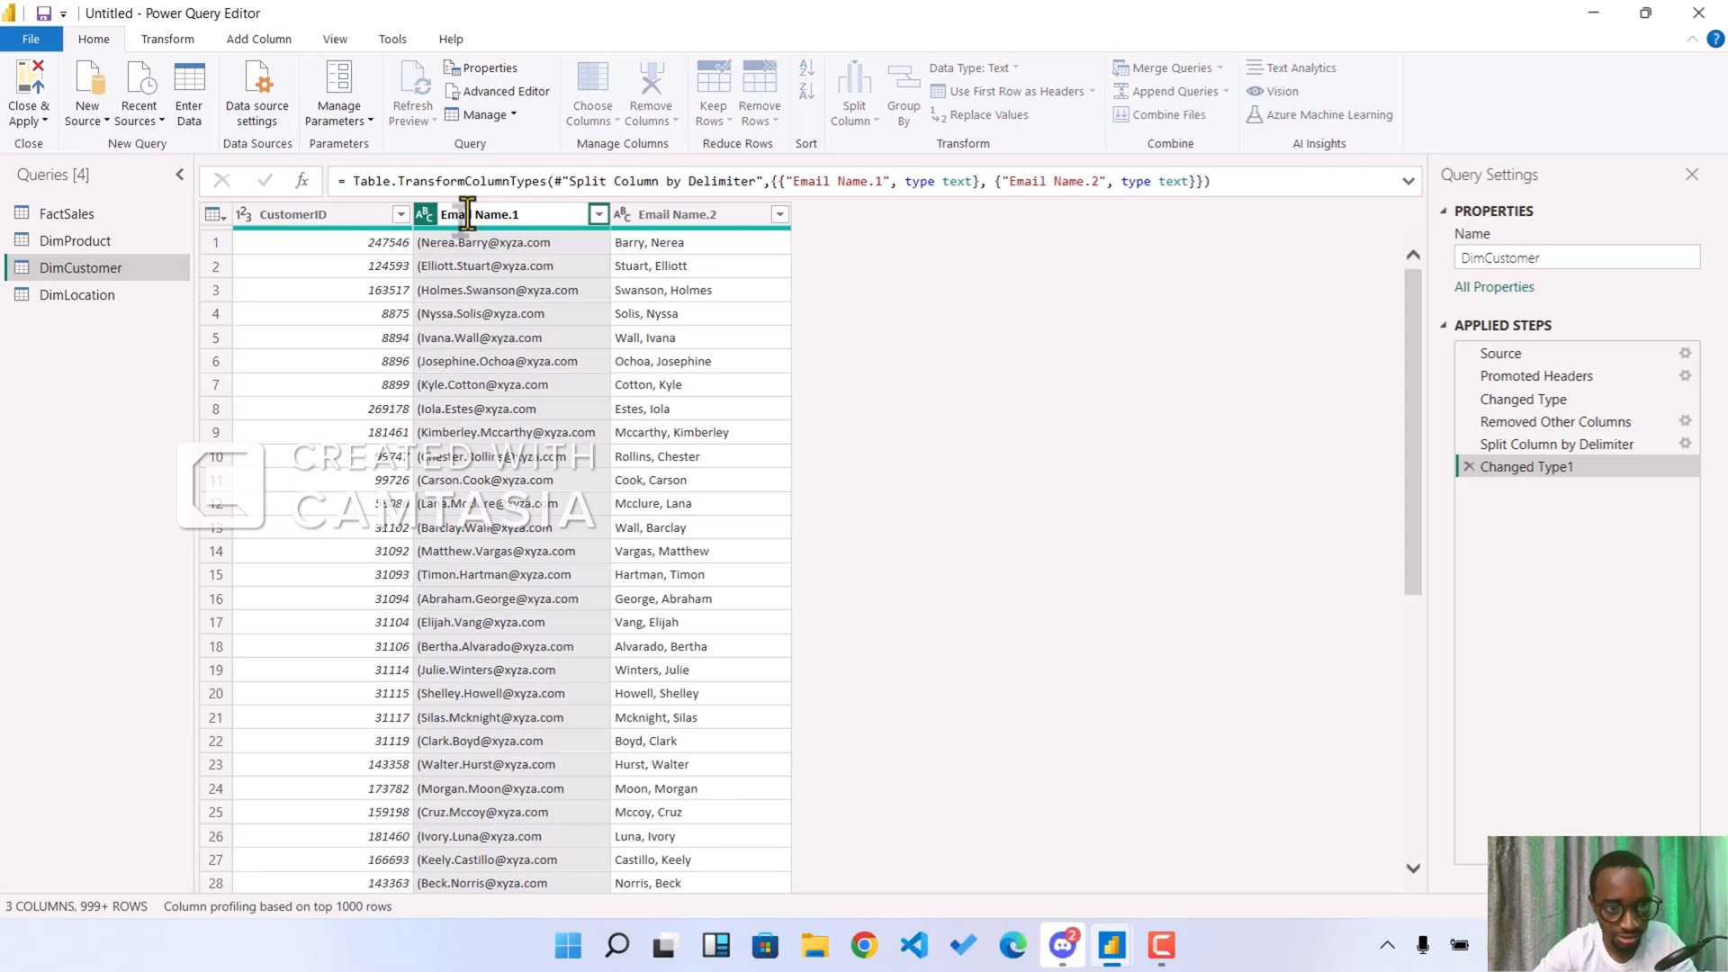
key("shift+Home")
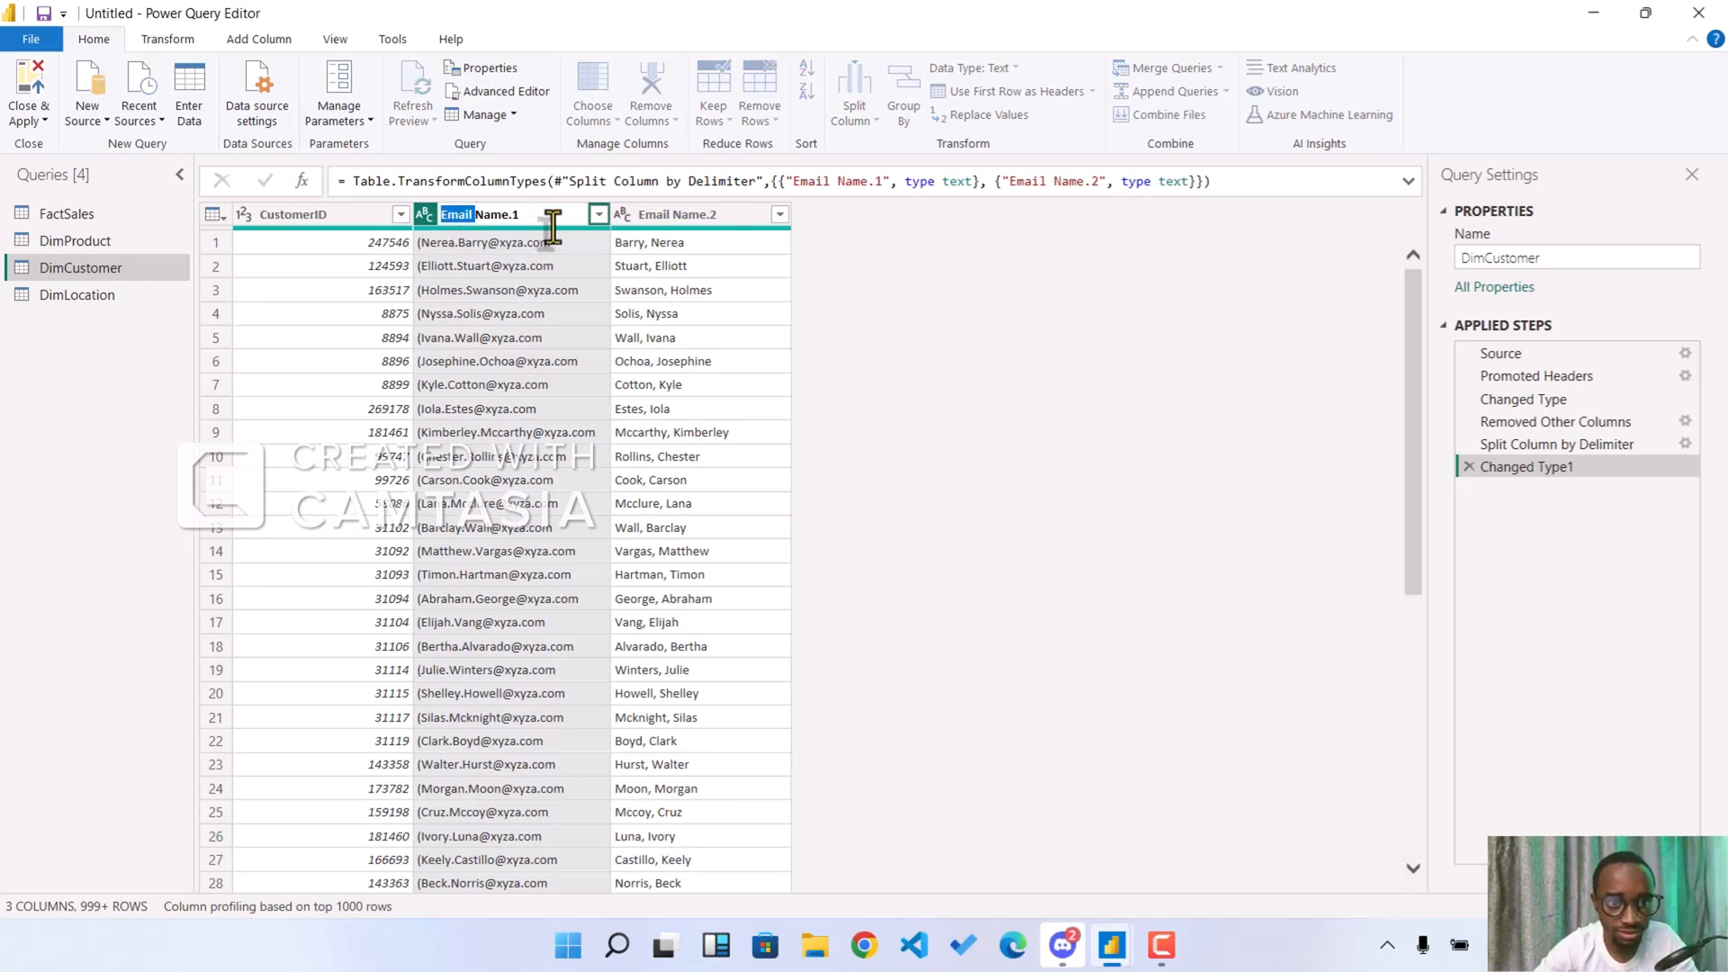
key("End")
key("shift+Left")
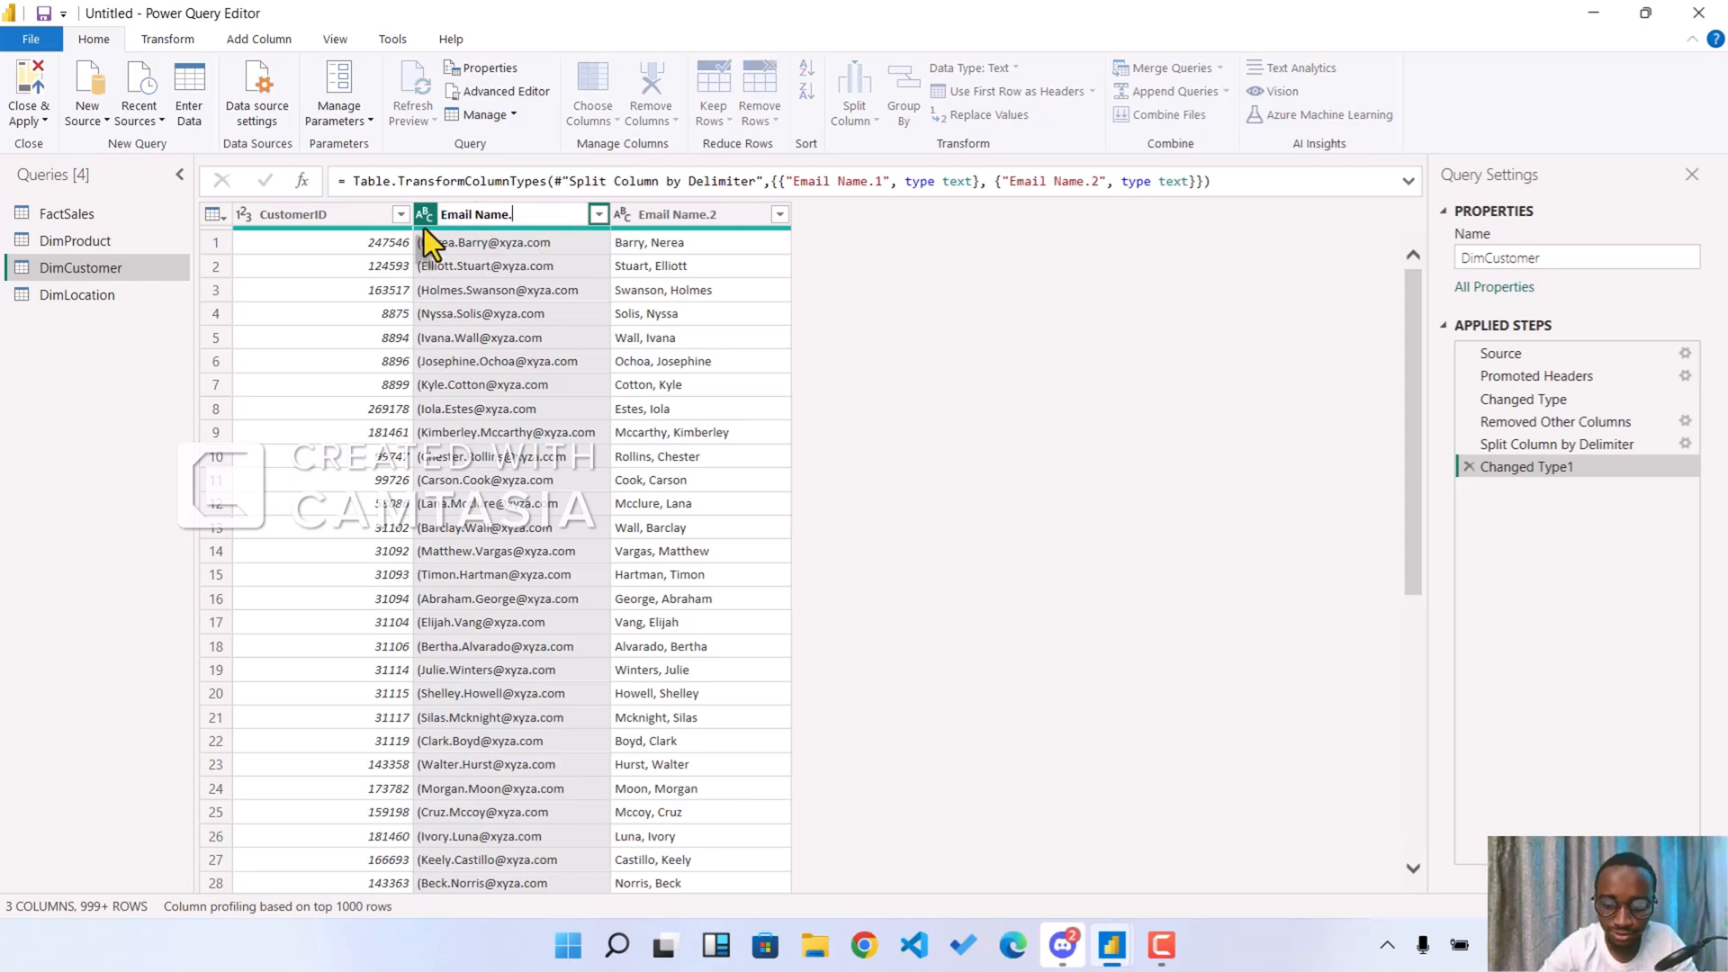
key("shift+Home")
type("Email")
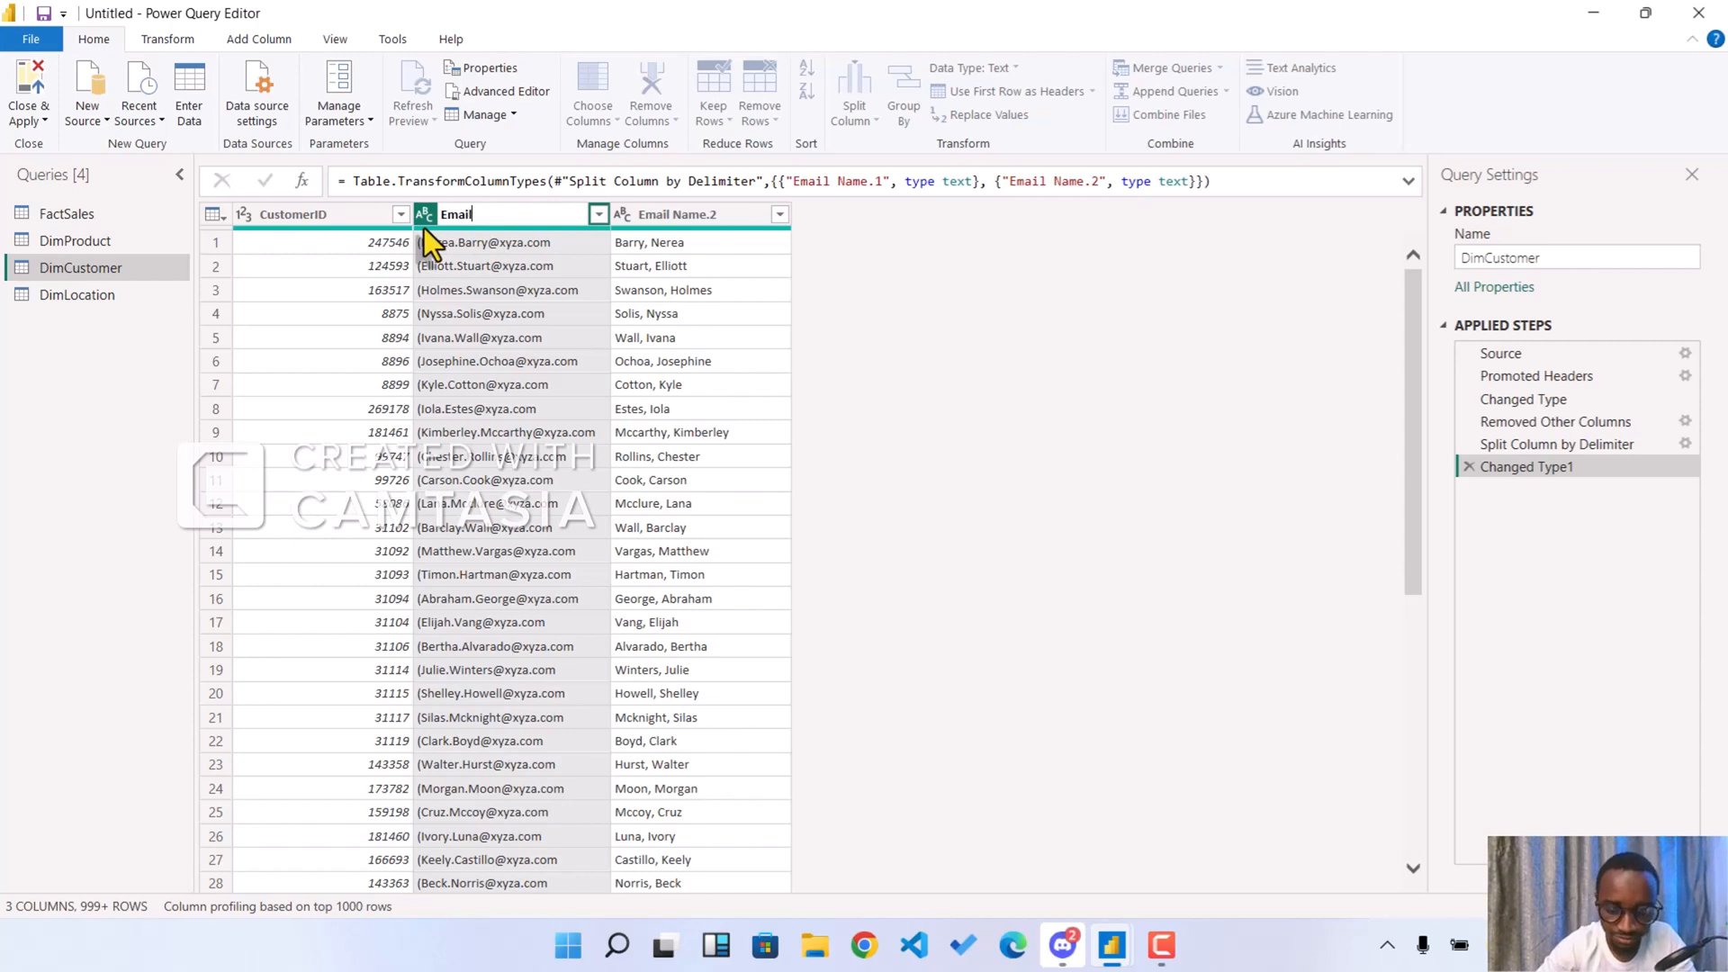
key("Return")
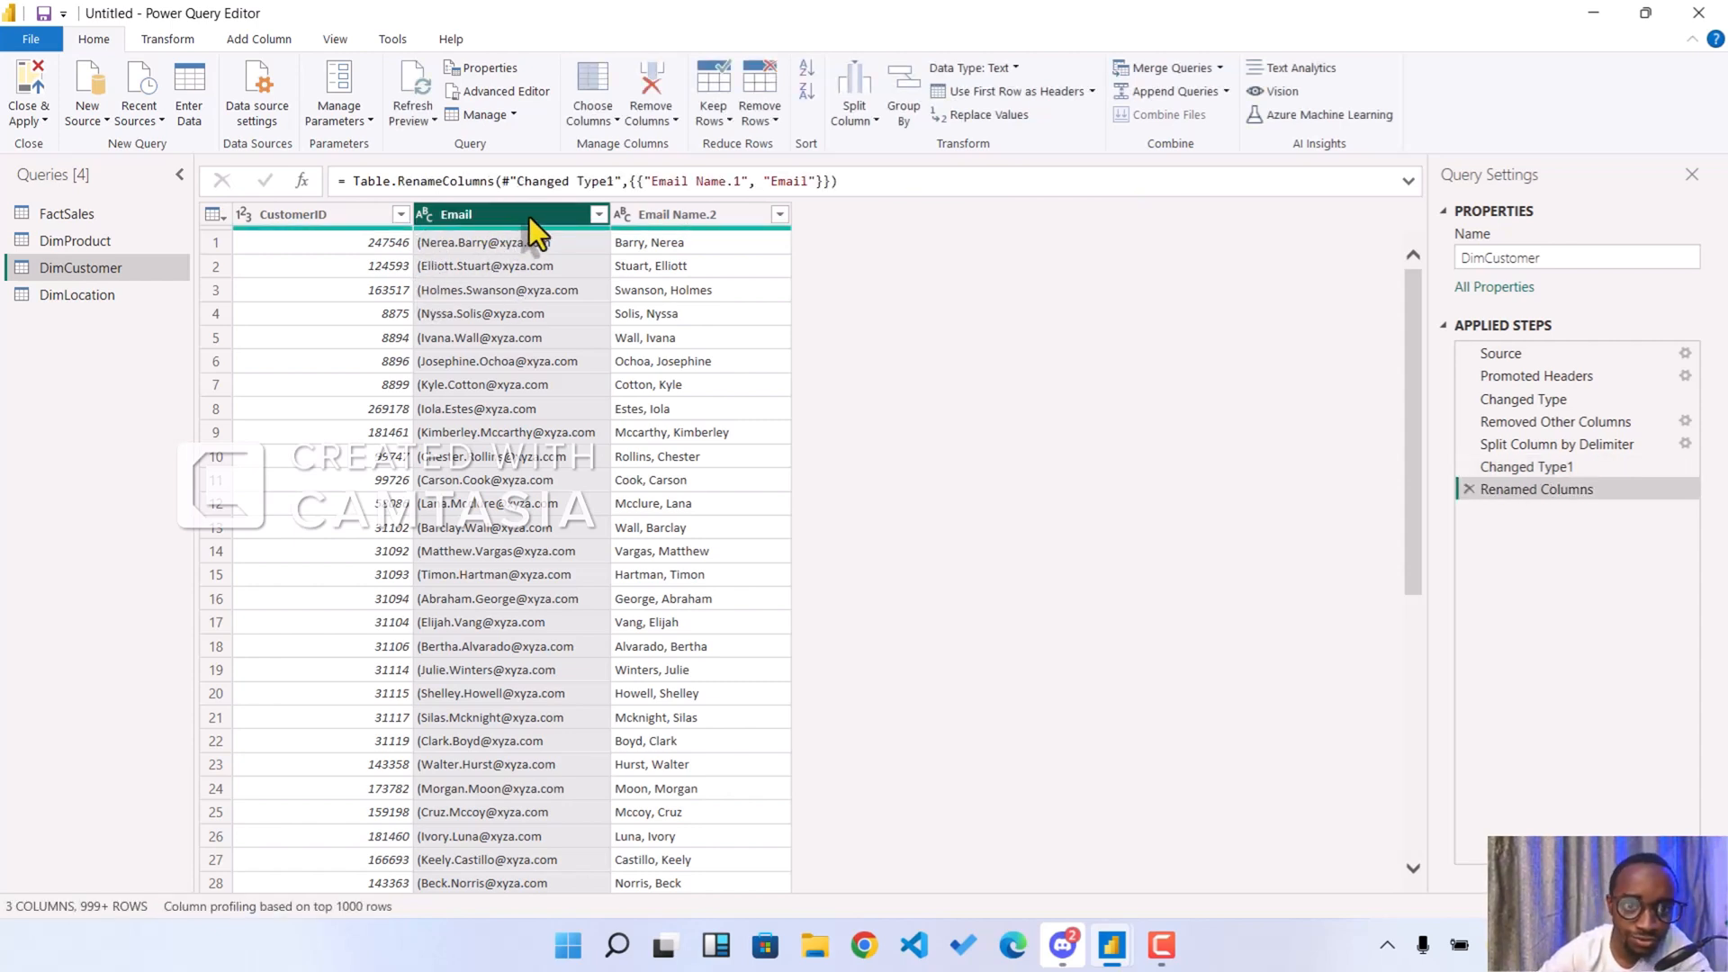
- Replace the opening parenthesis "(" with nothing in the Email column of DimCustomer
left_click(981, 111)
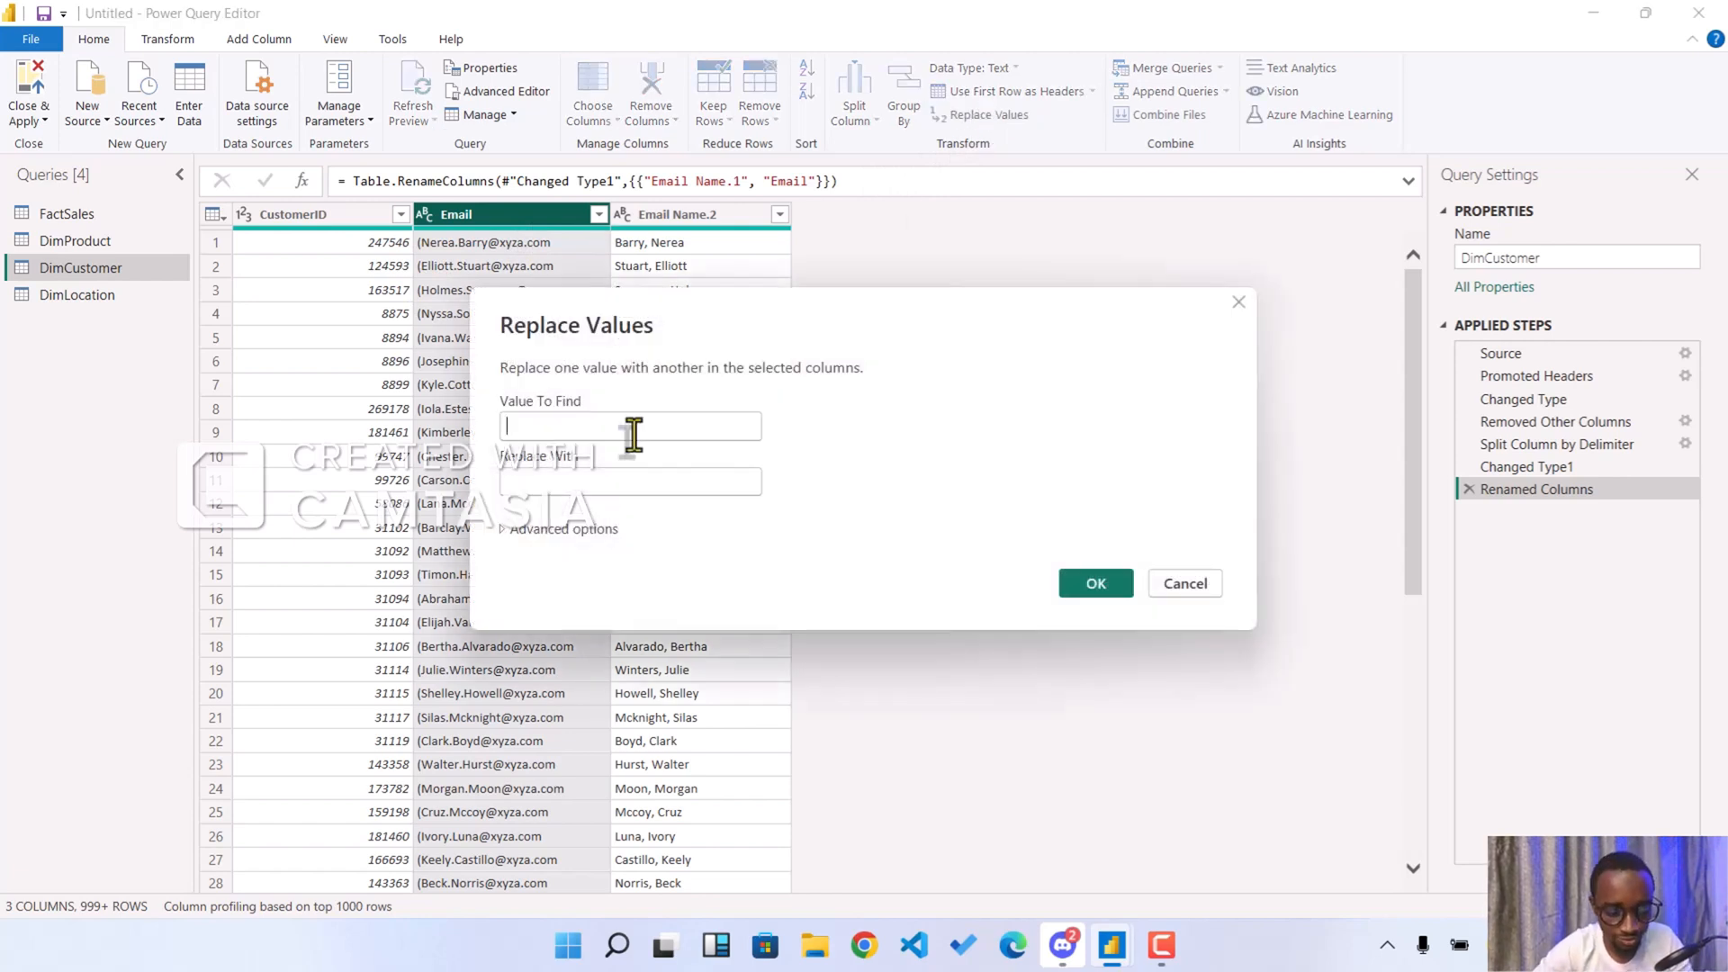
type("(")
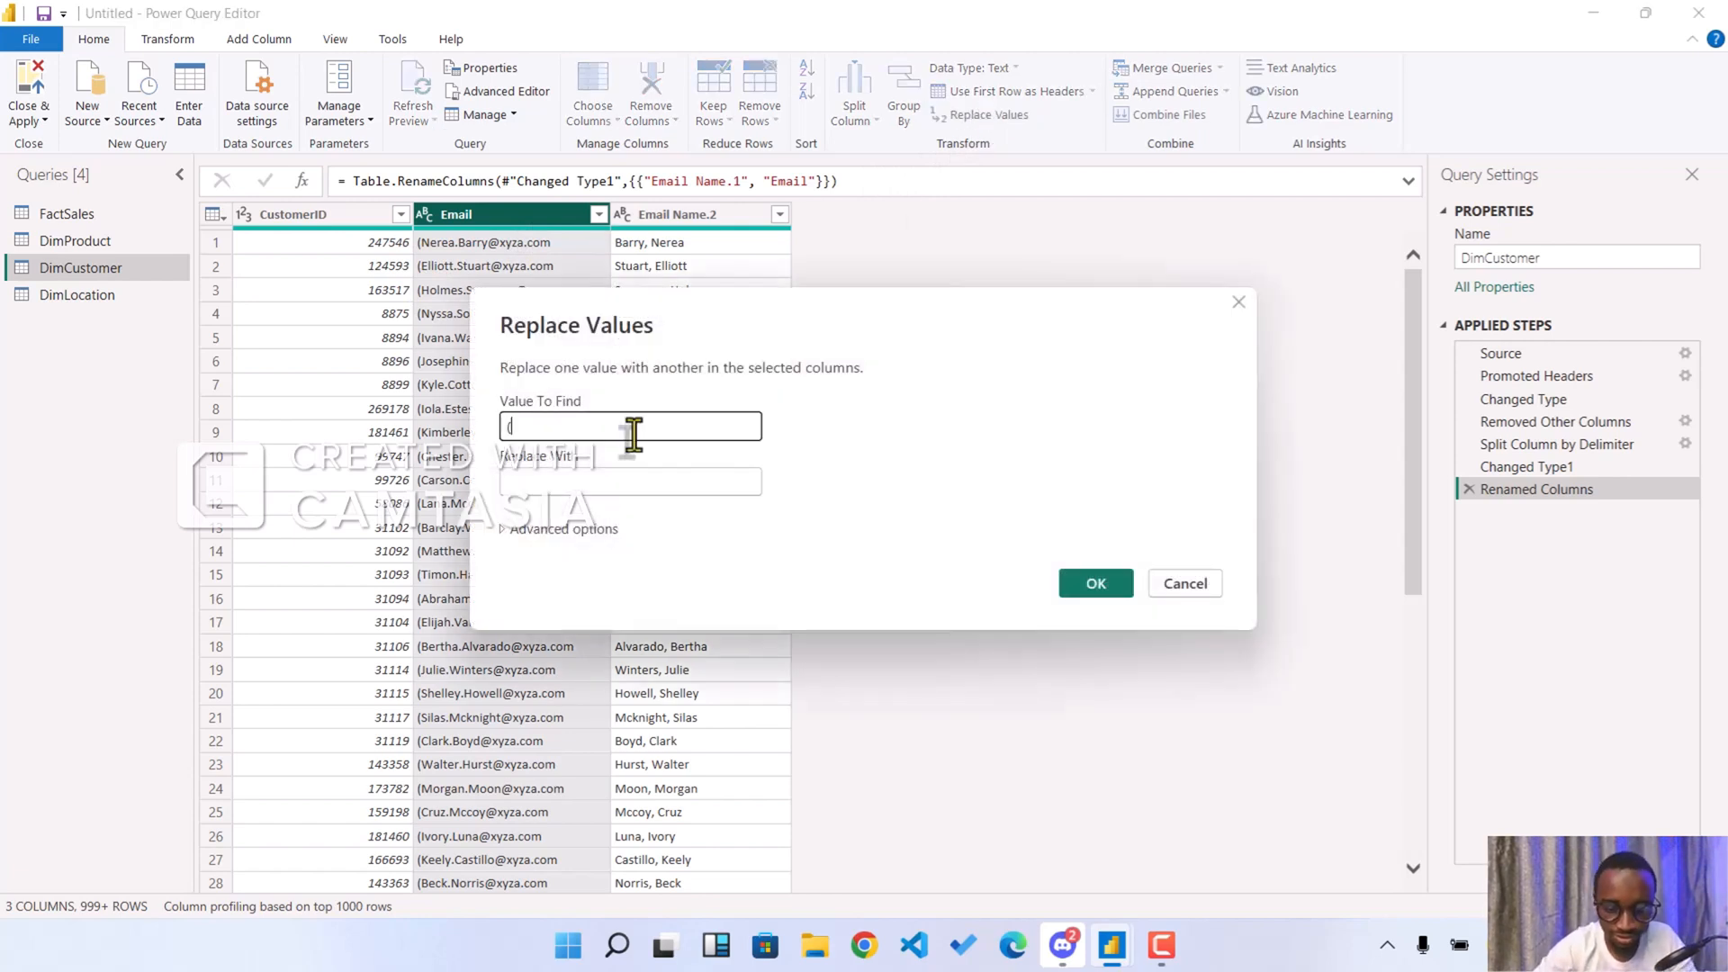
left_click(1095, 583)
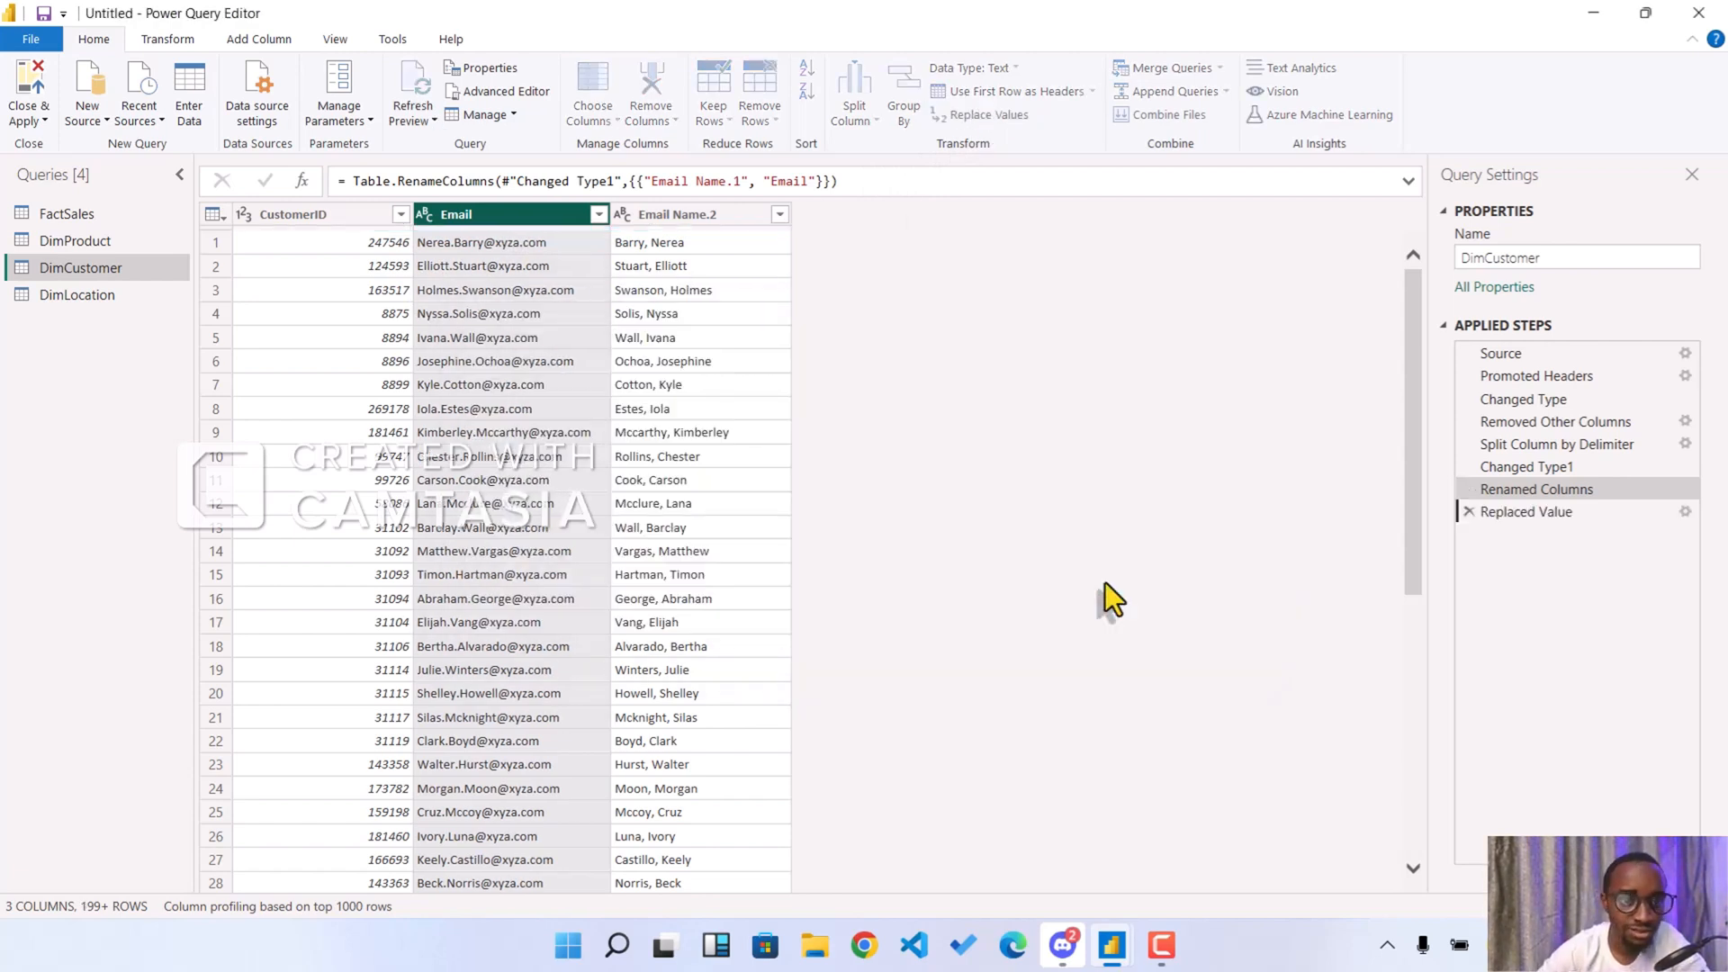
- Split the Email Name.2 column in DimCustomer at each occurrence of a custom comma delimiter
left_click(678, 214)
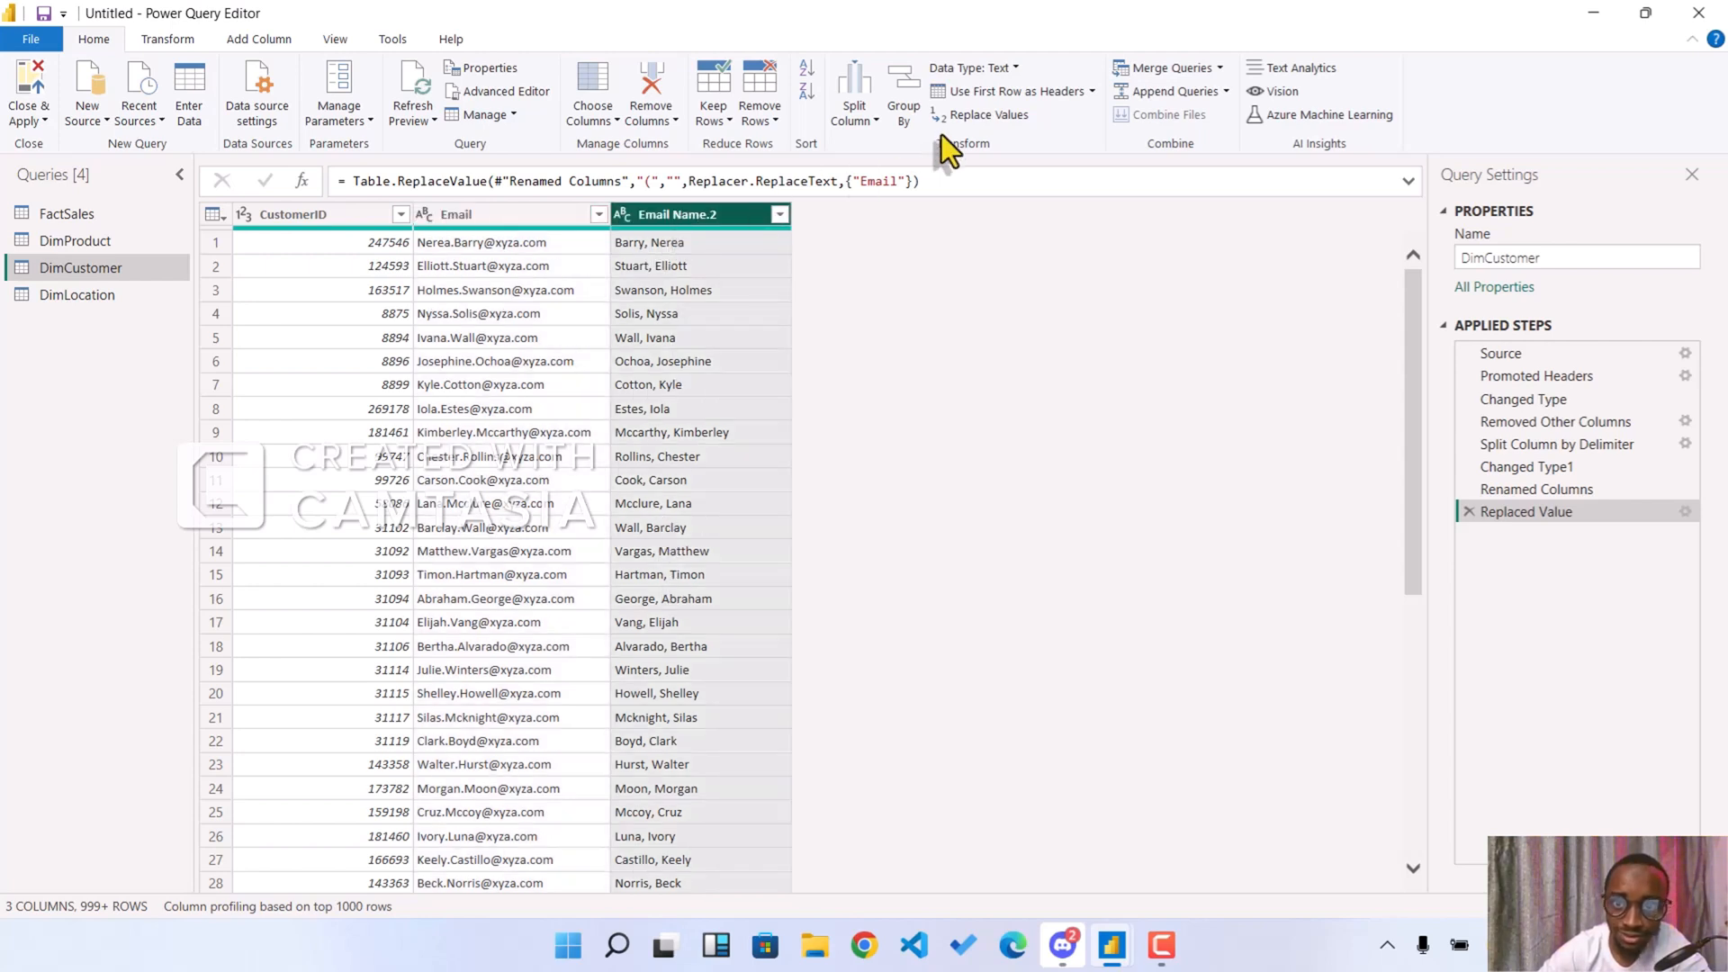
left_click(861, 122)
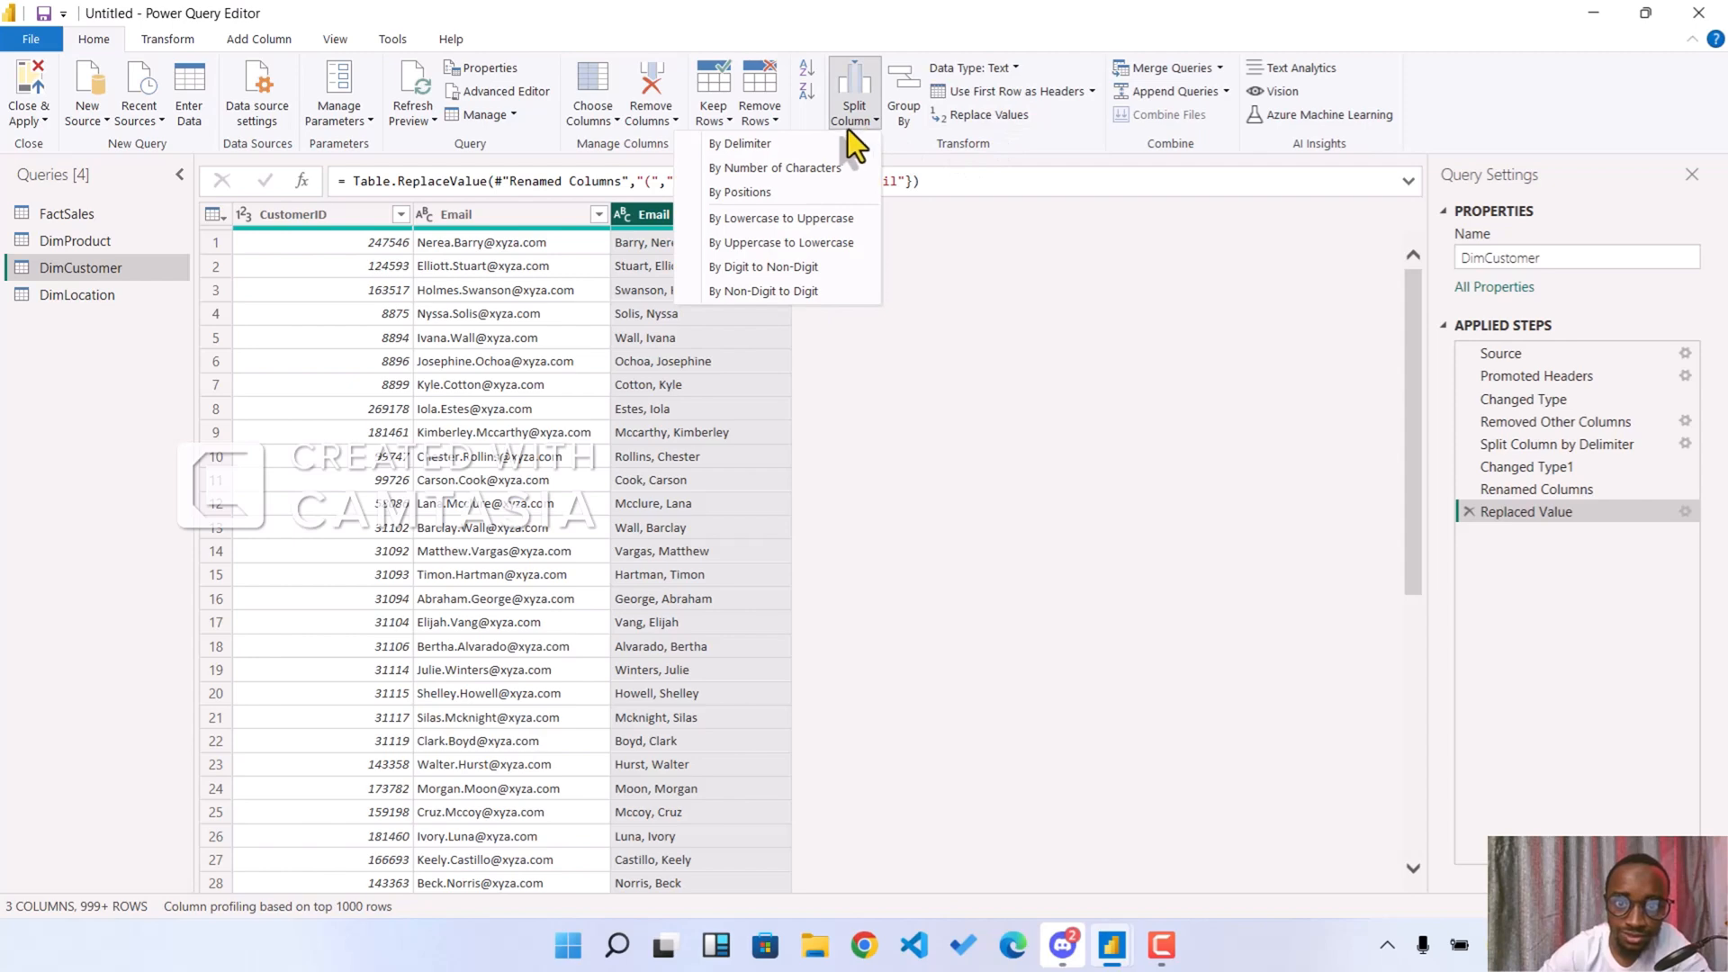
left_click(796, 146)
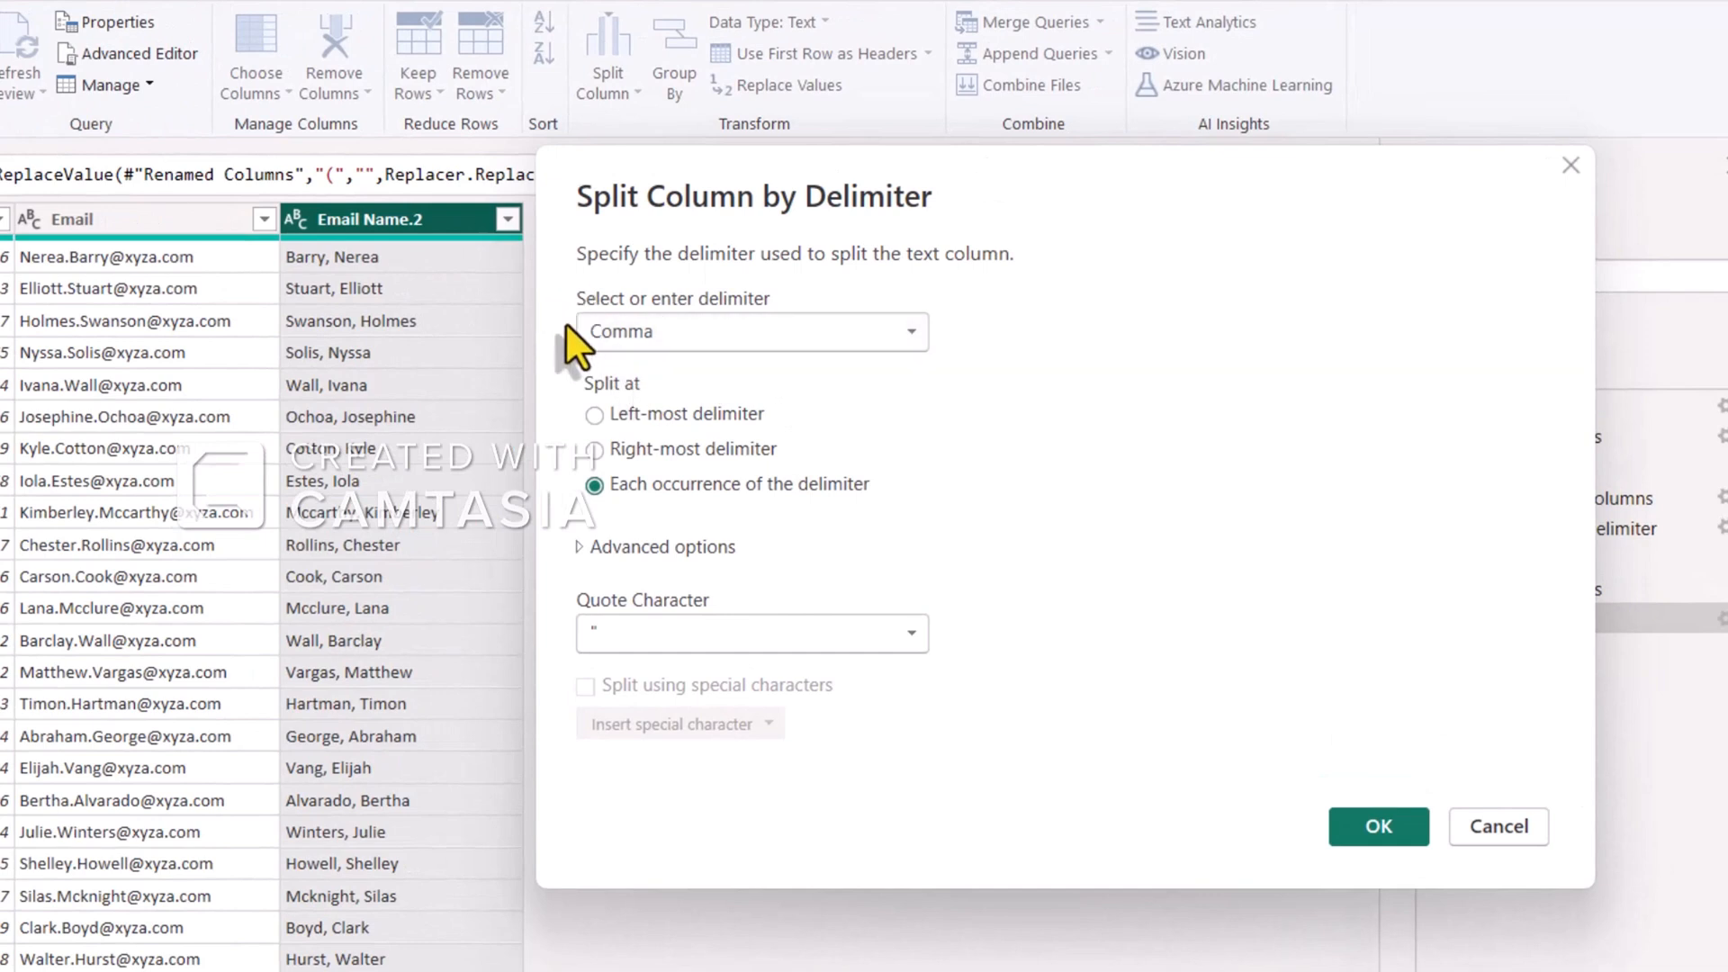
left_click_drag(655, 192, 763, 180)
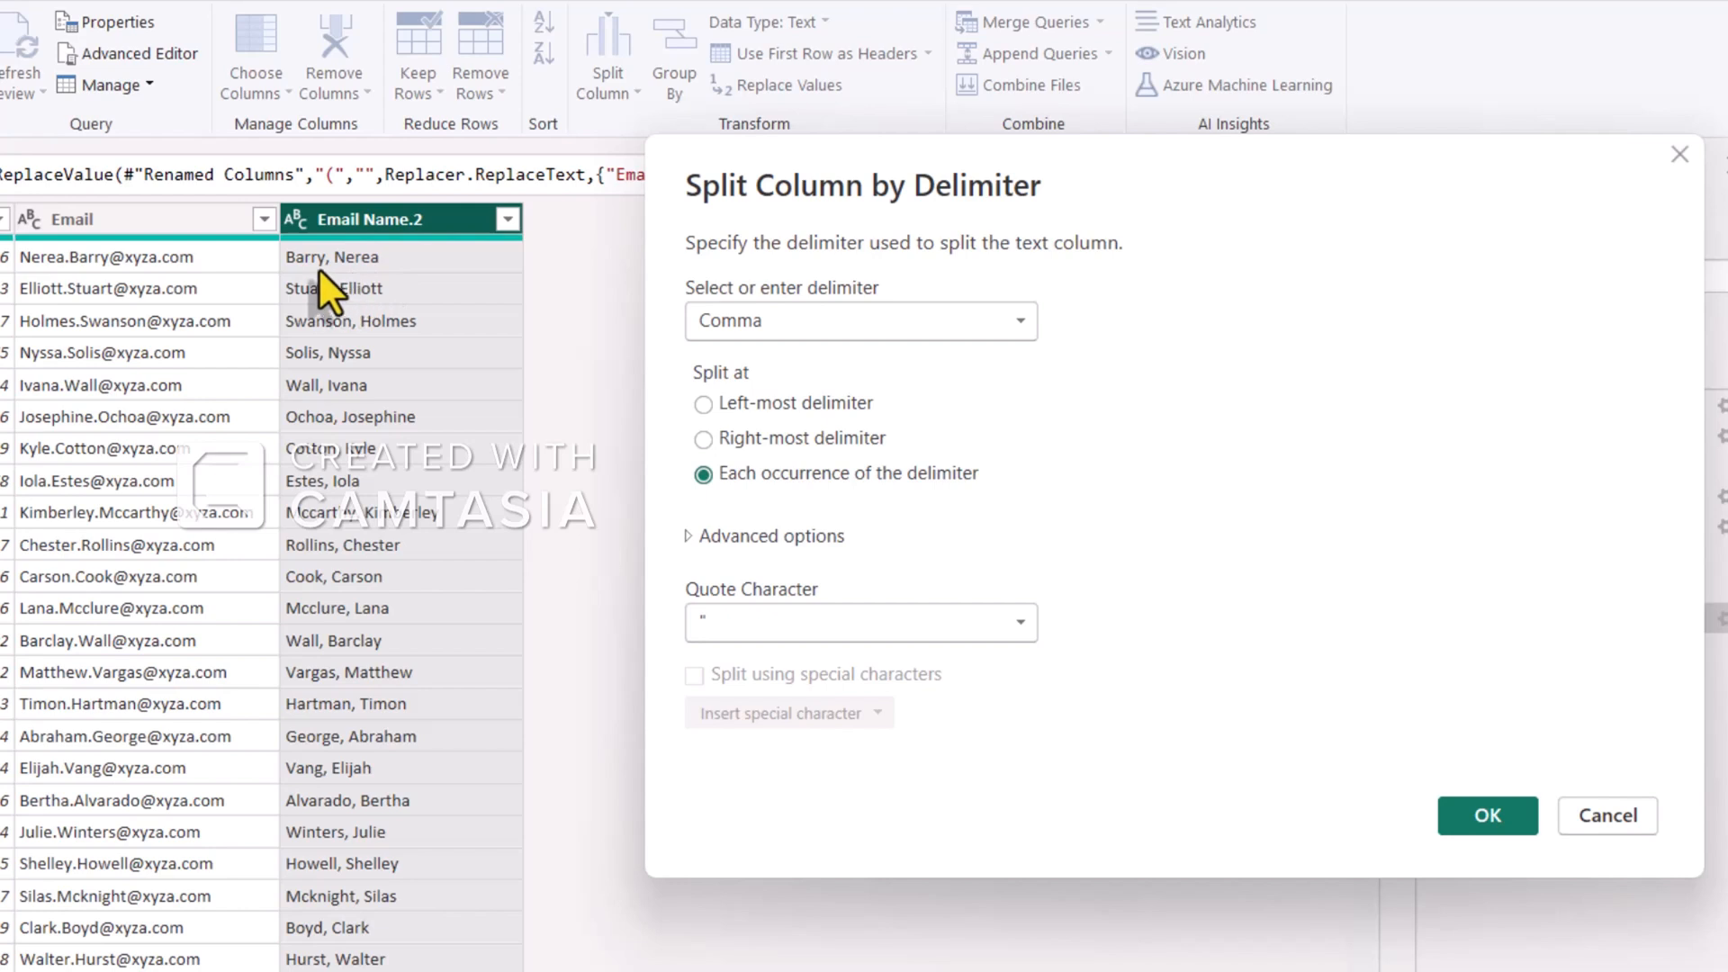
left_click(931, 320)
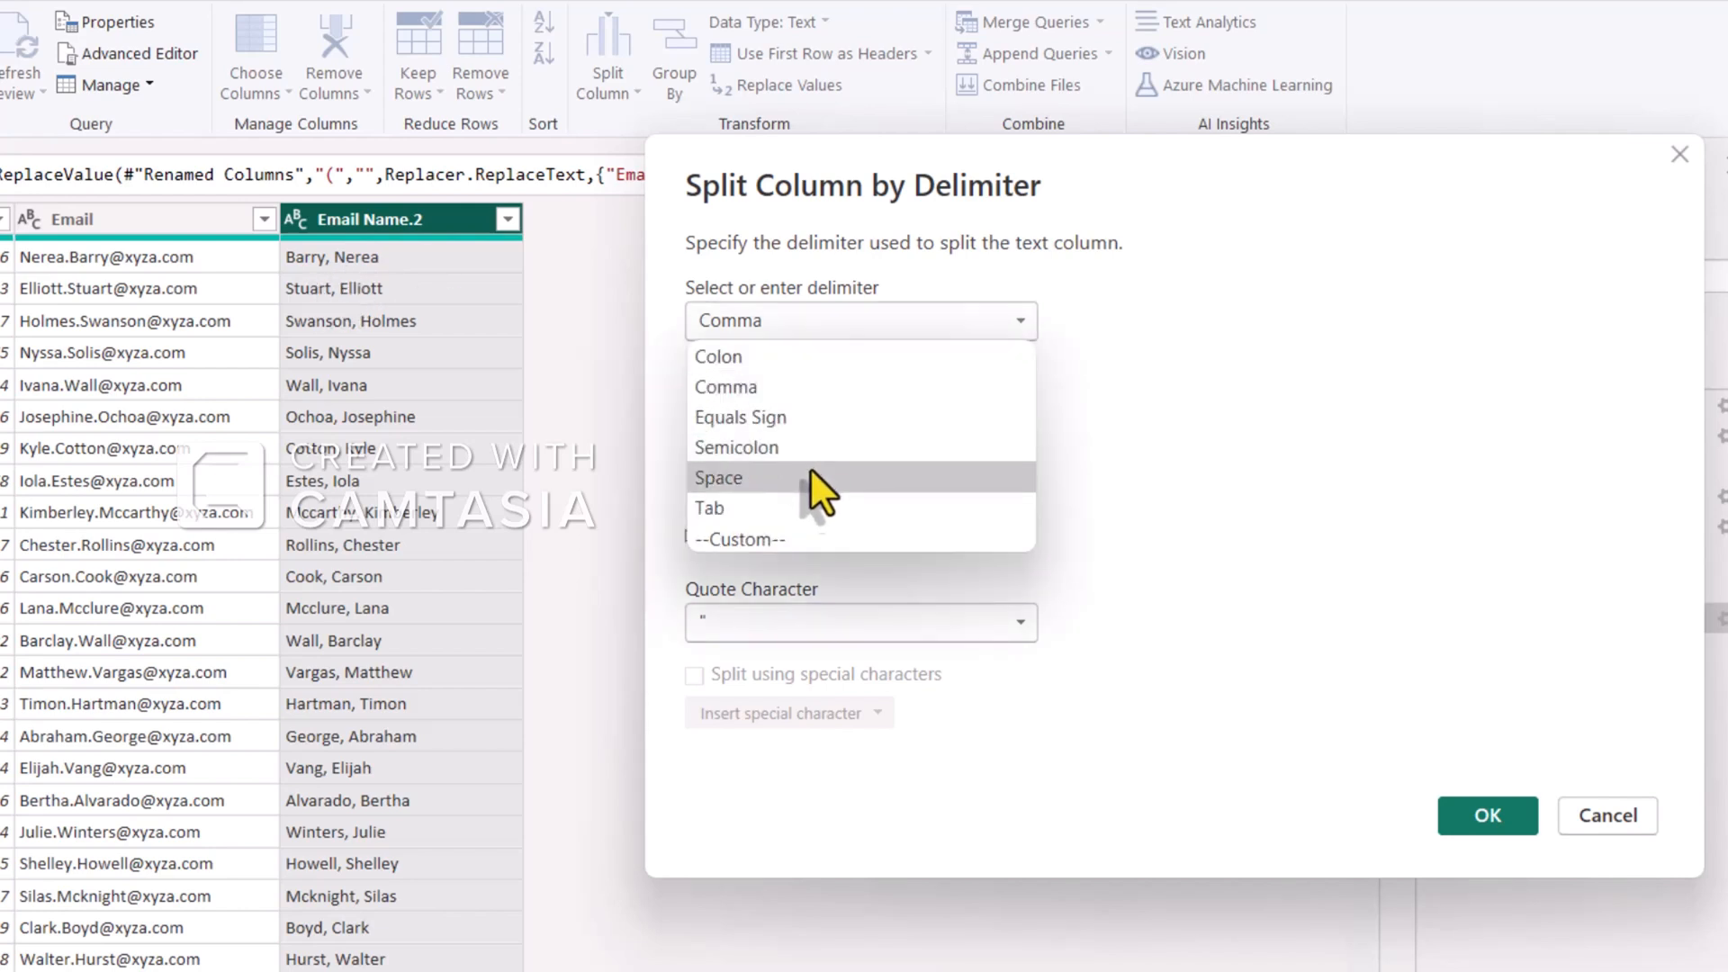
left_click(819, 540)
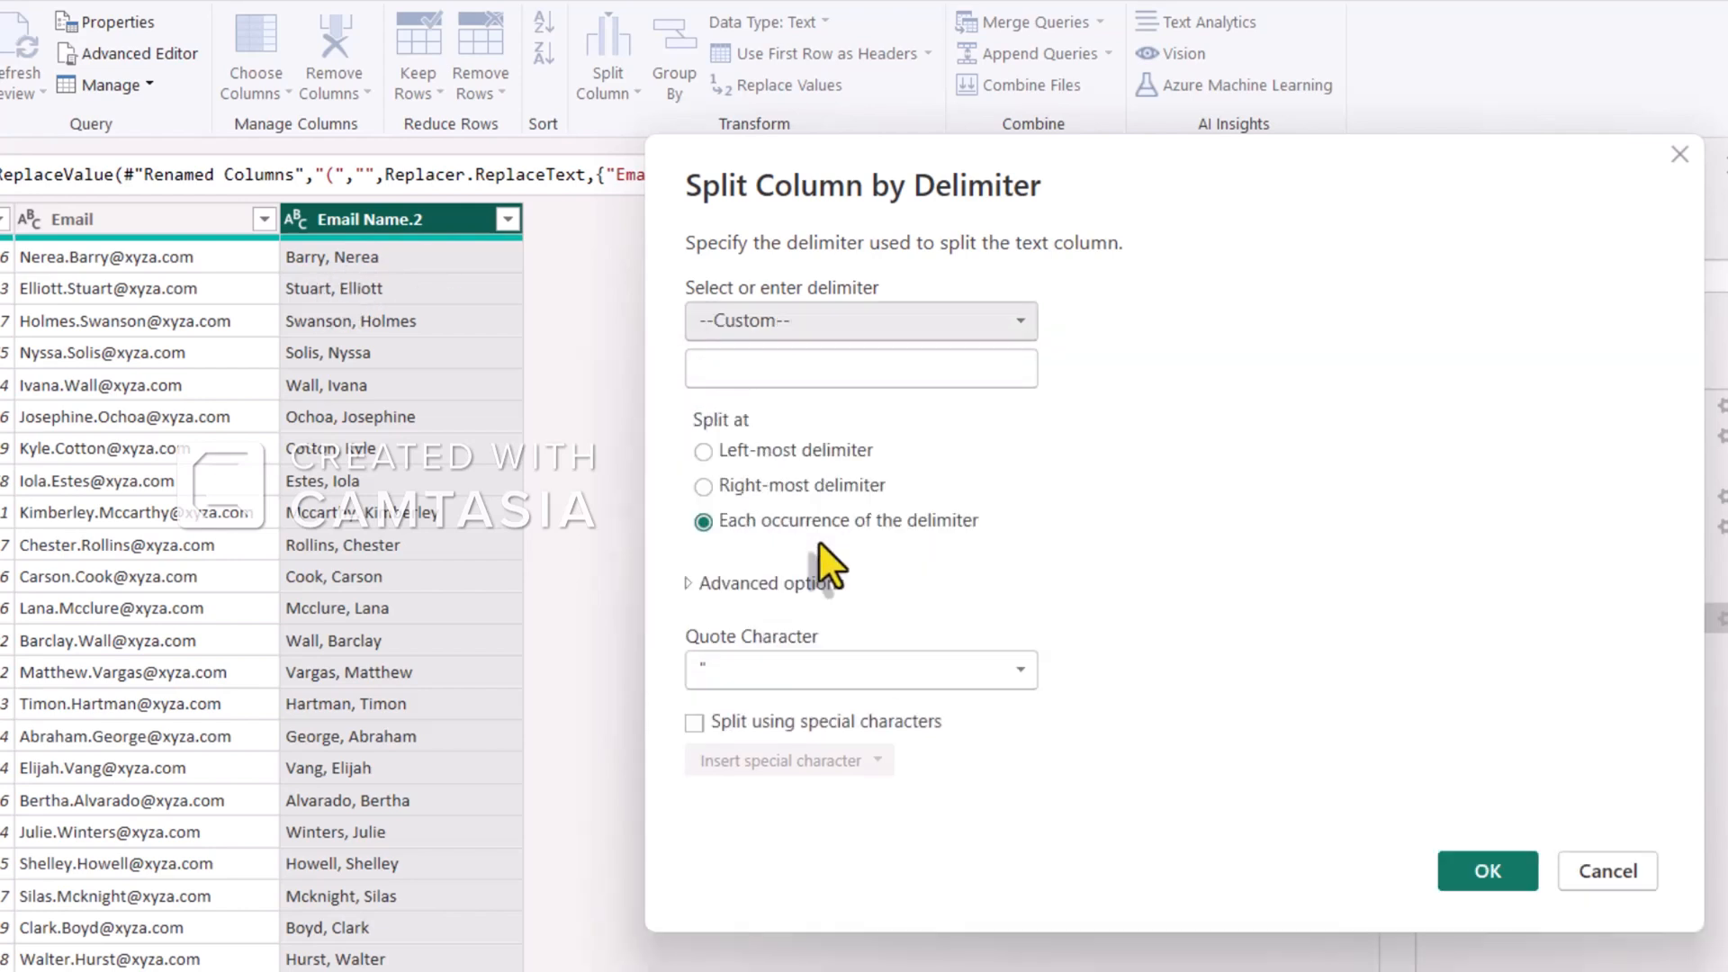
left_click(889, 369)
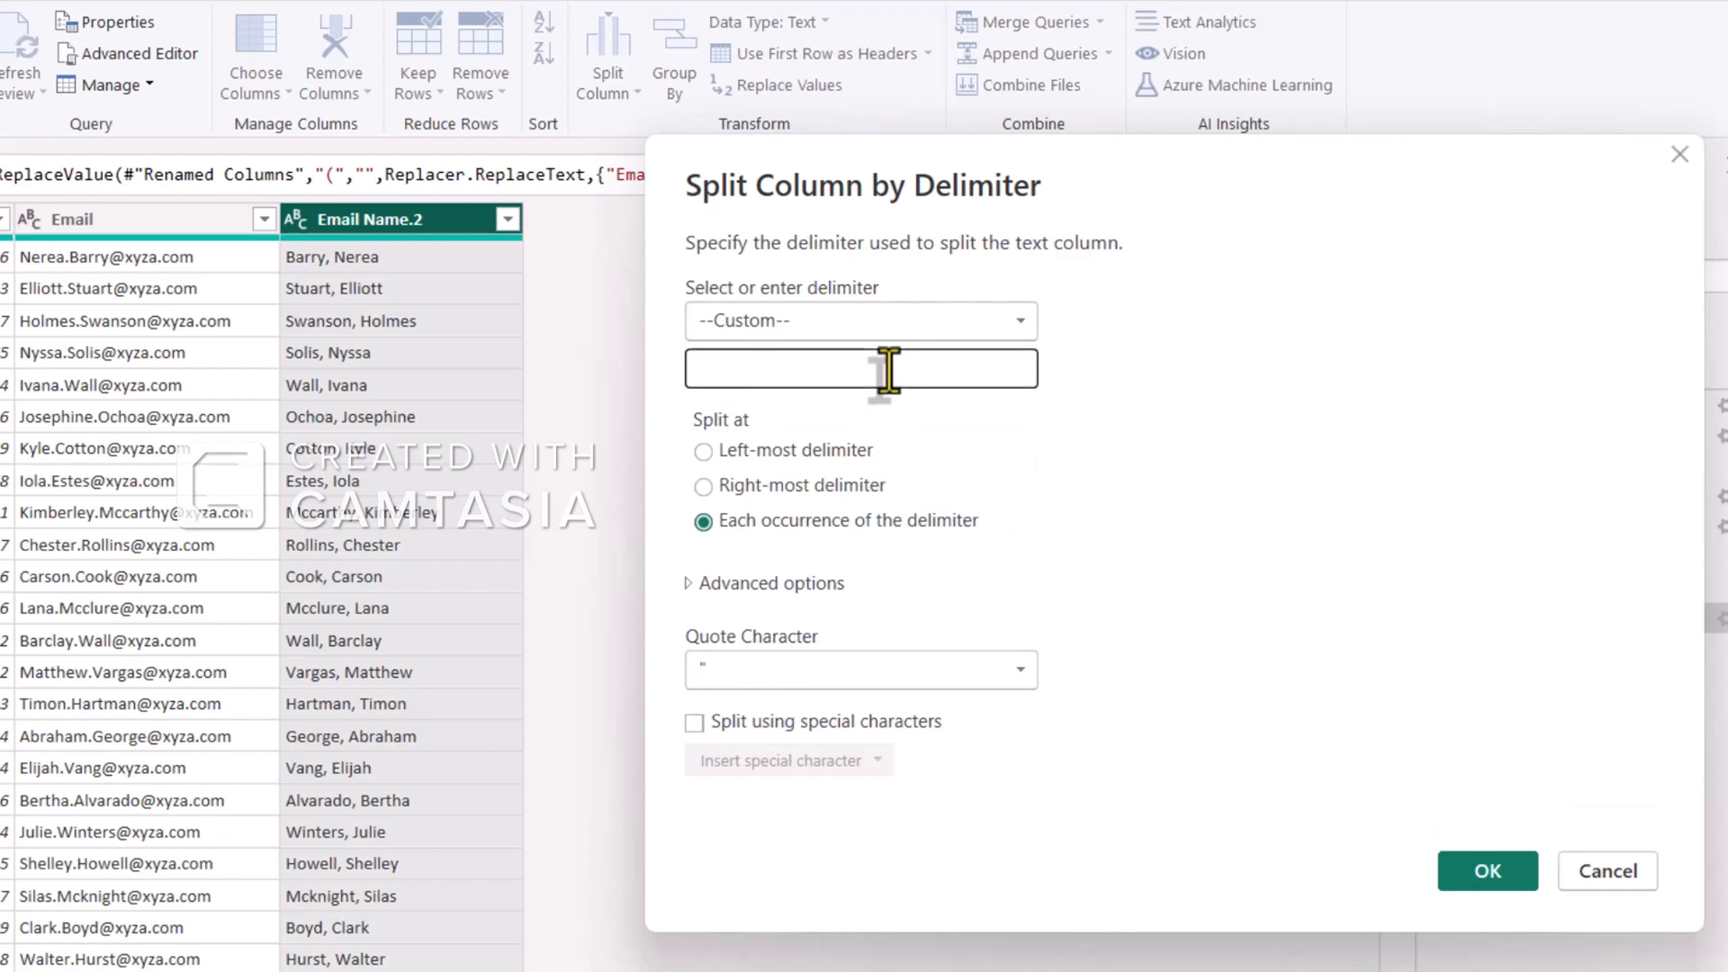
type(",")
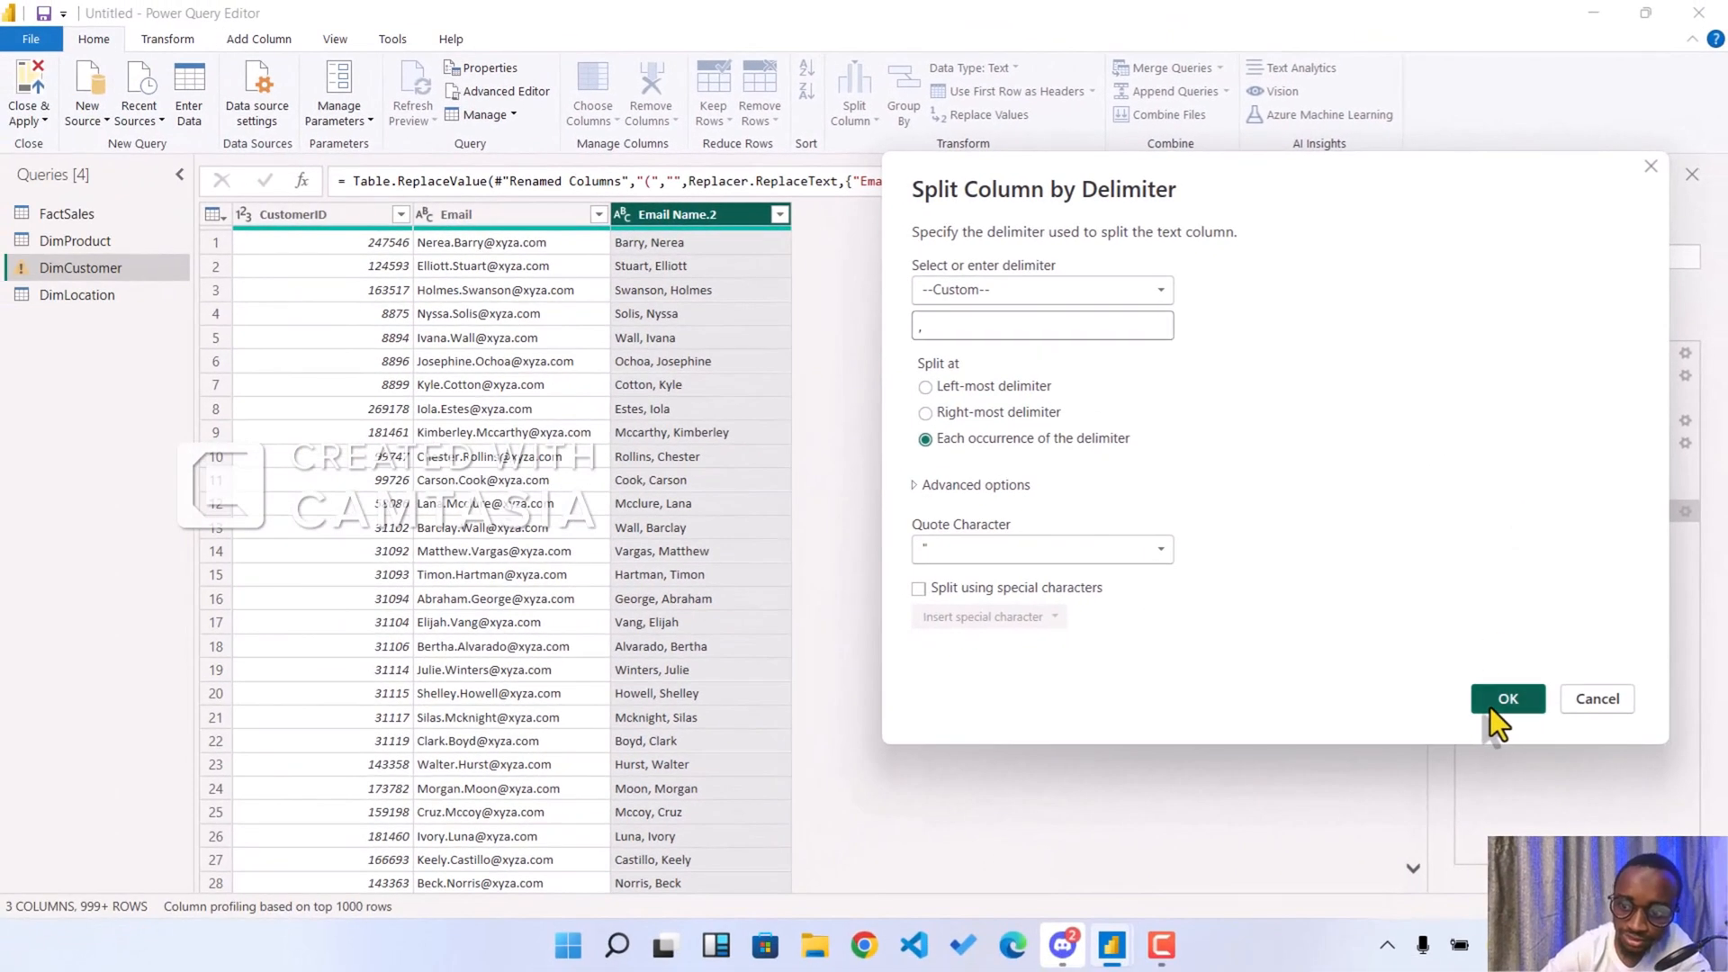
left_click(1488, 870)
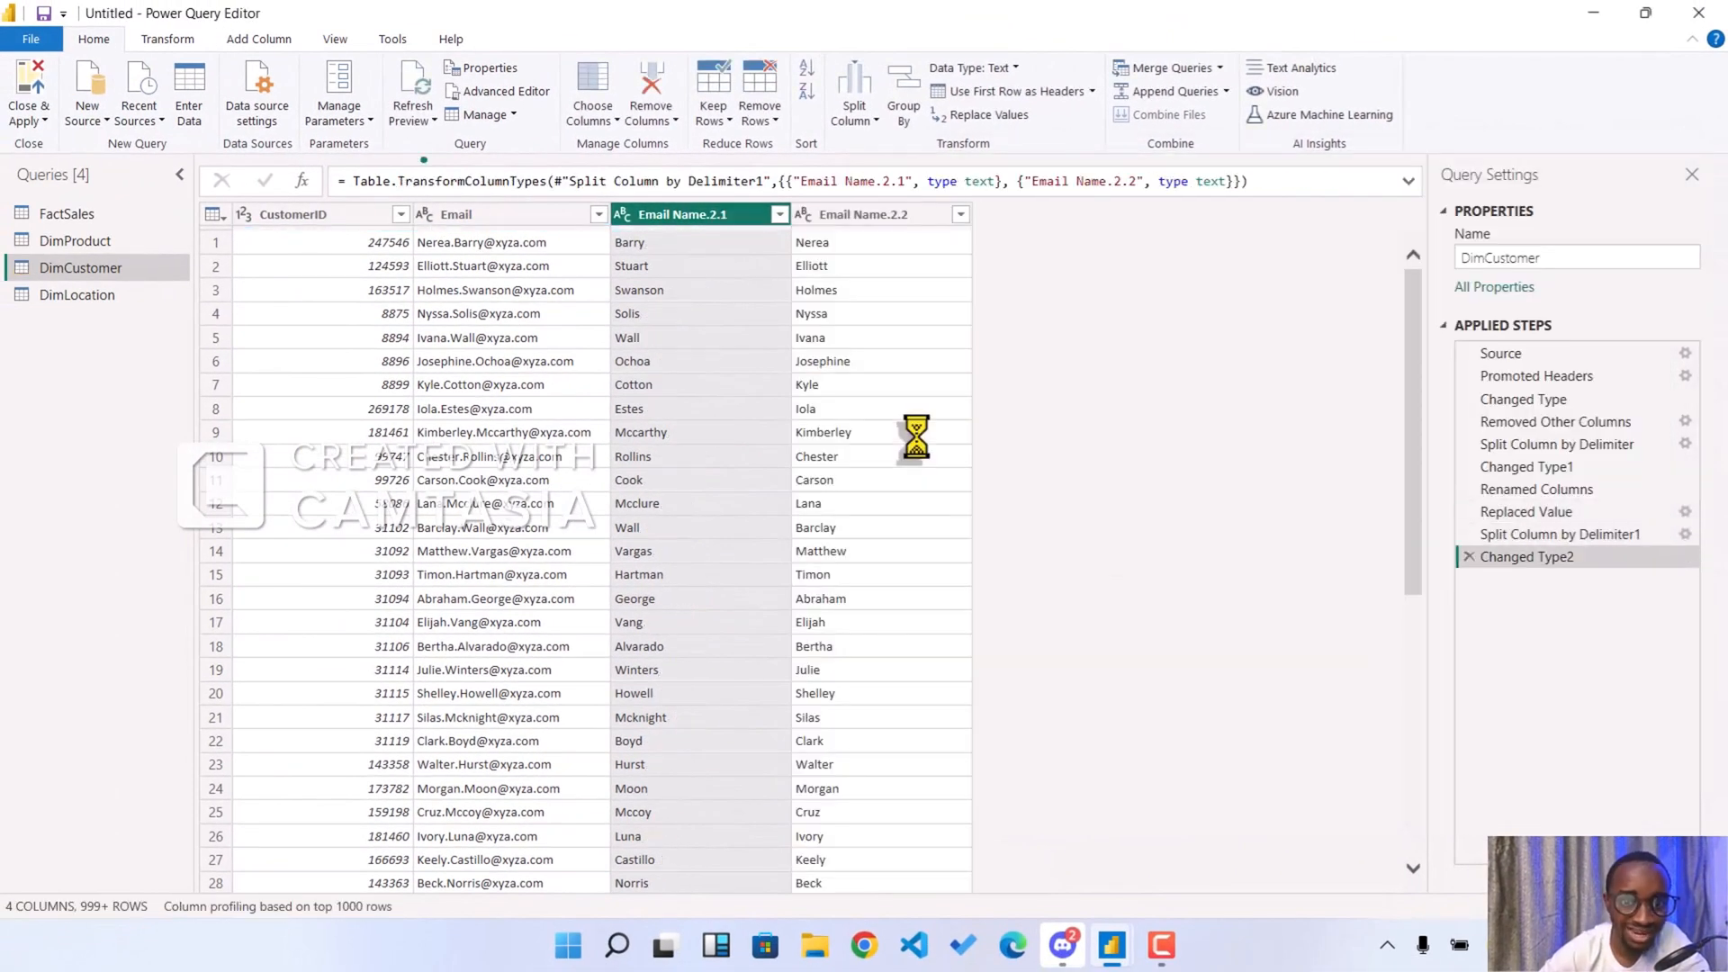
- Rename the Email Name.2.1 column in DimCustomer as First Name
double_click(689, 214)
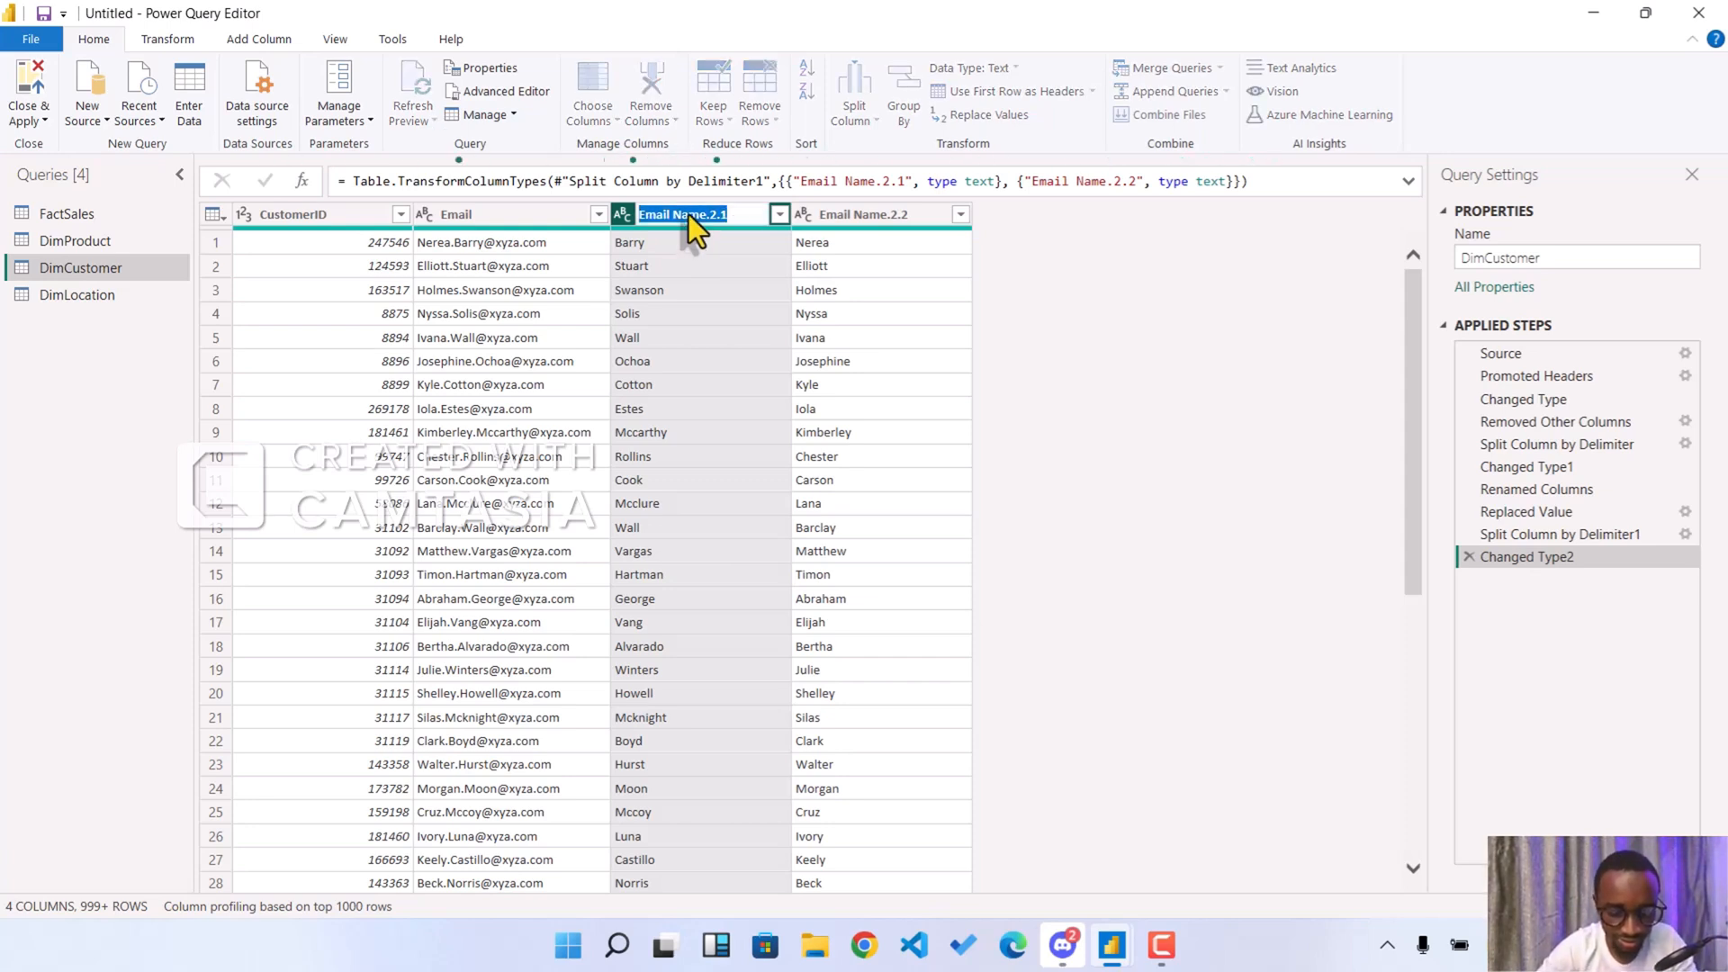
type("First Nam")
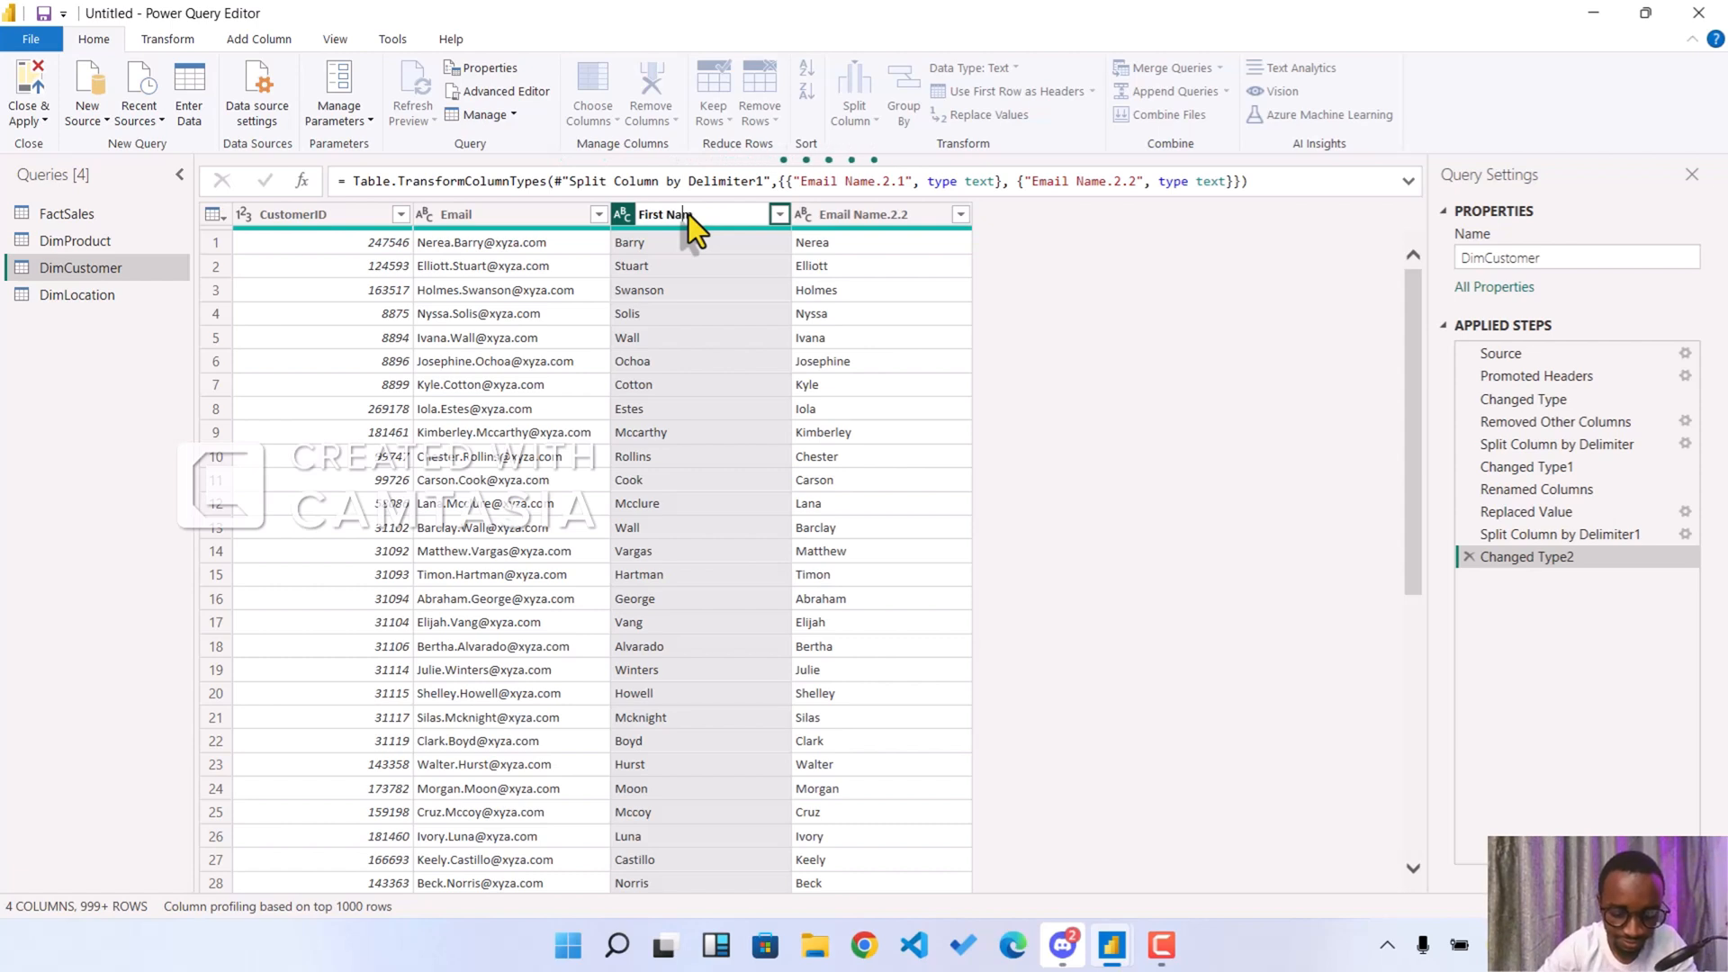
type("e")
key("Return")
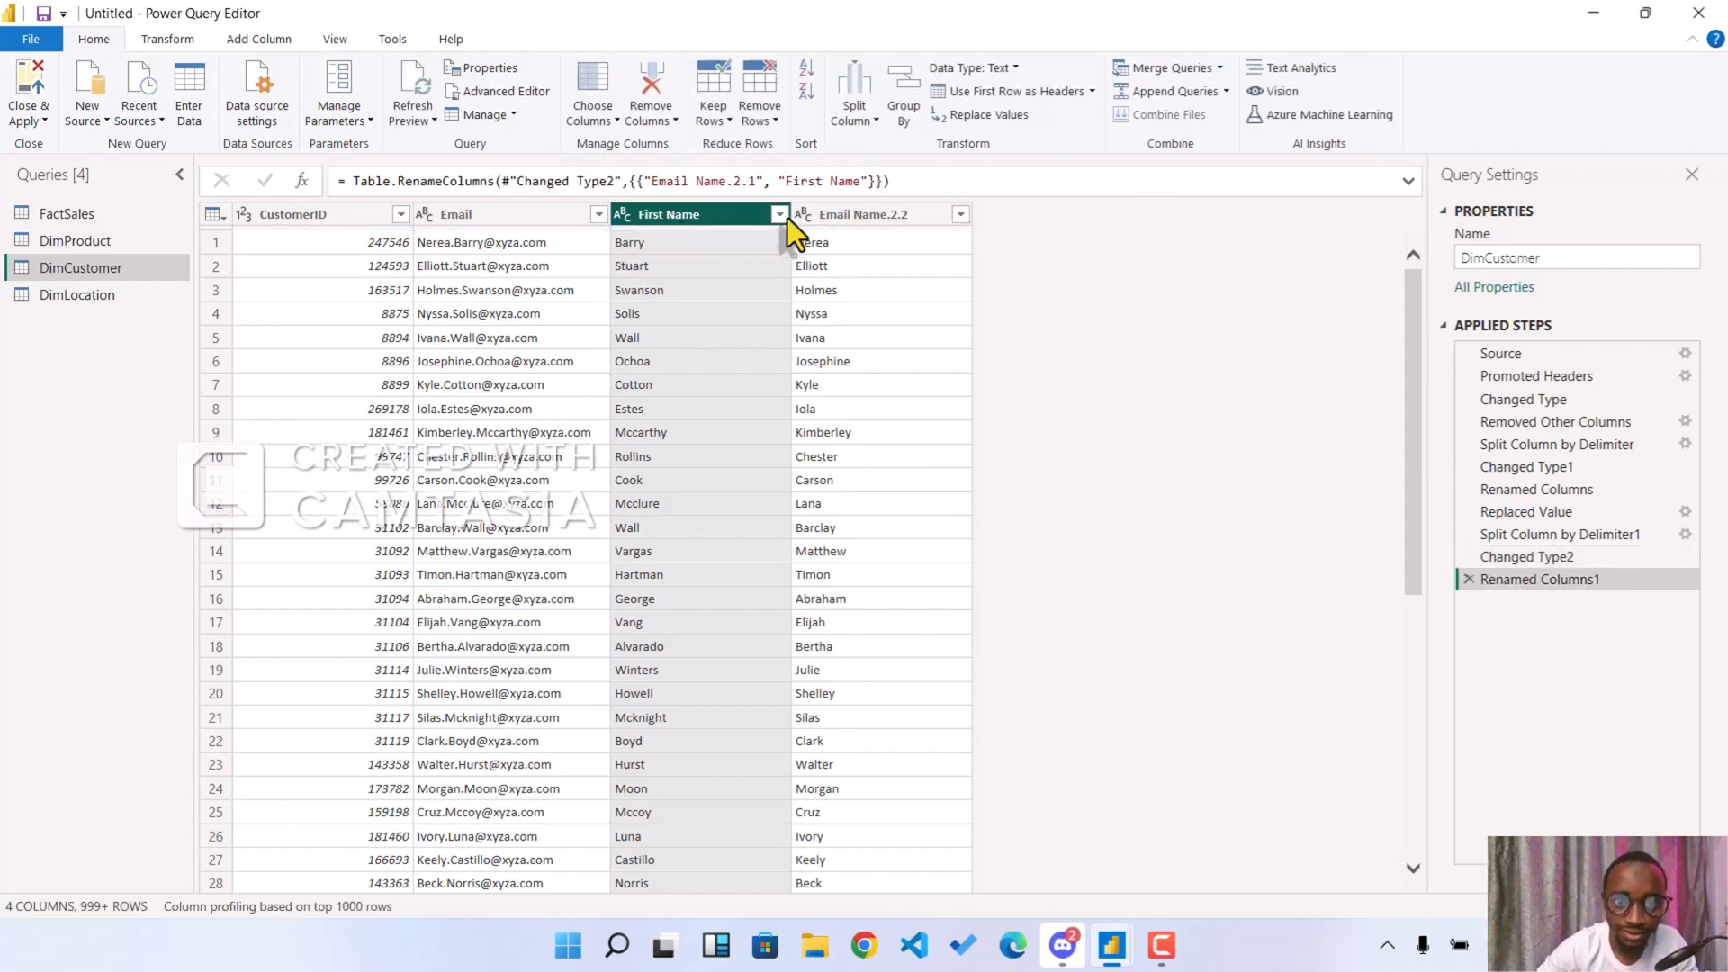
- Rename the Email Name.2.2 column in DimCustomer as Last Name
double_click(867, 214)
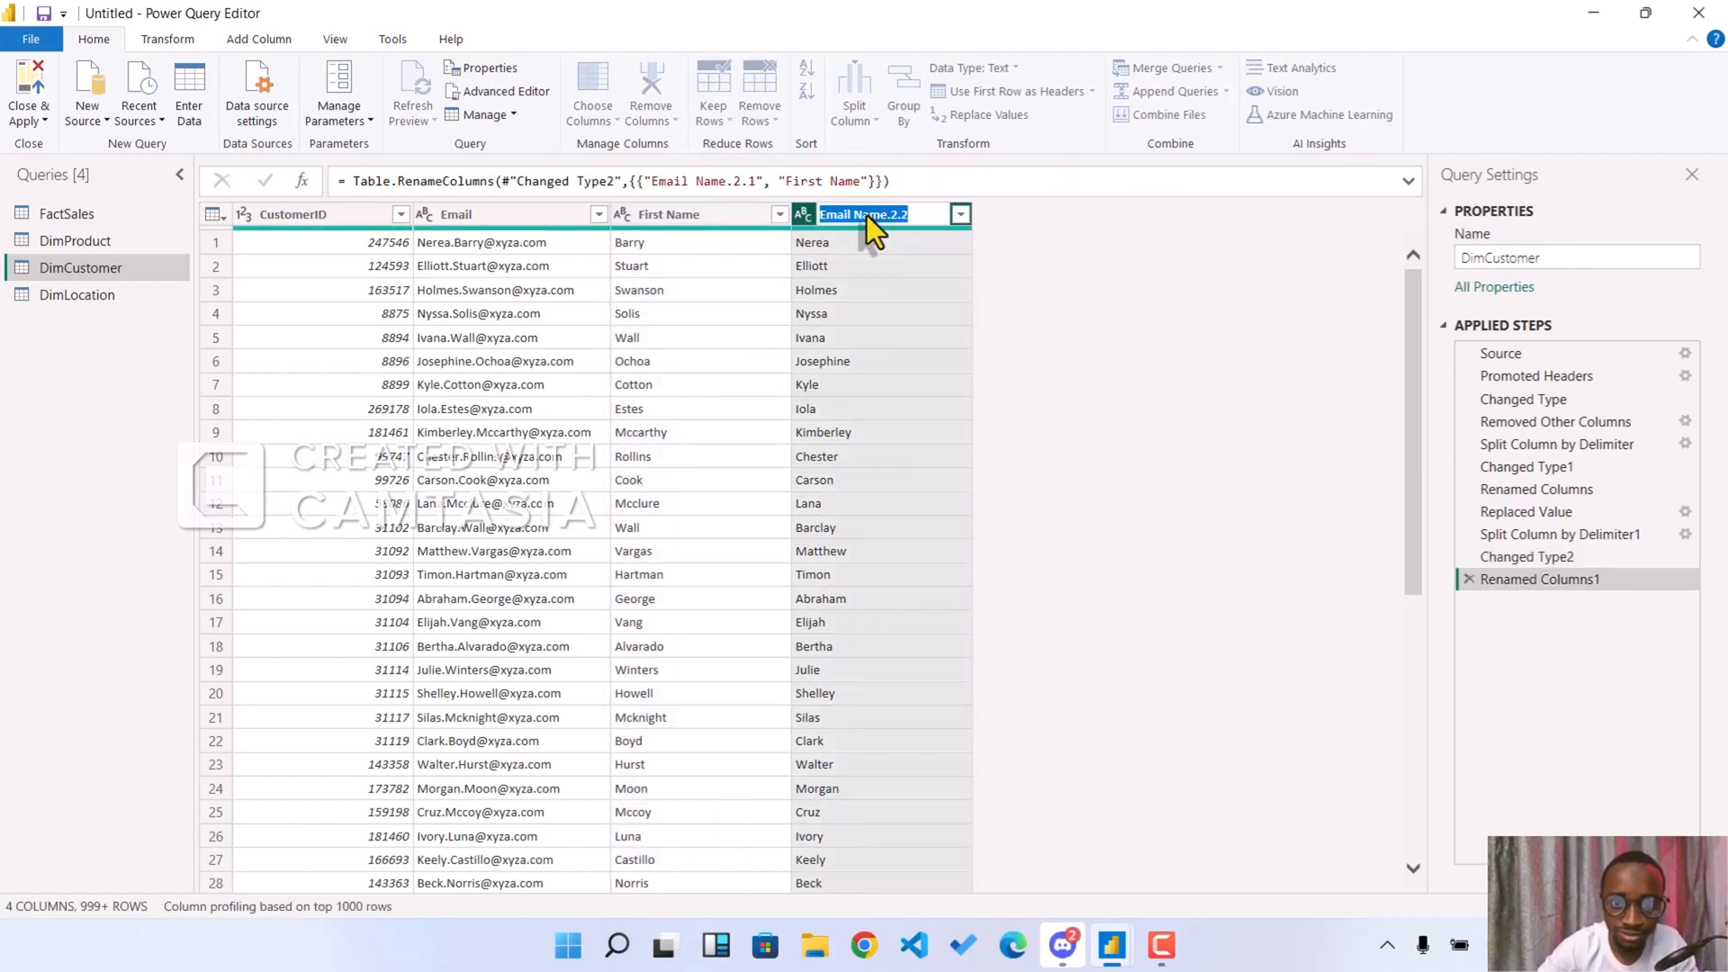
type("Last")
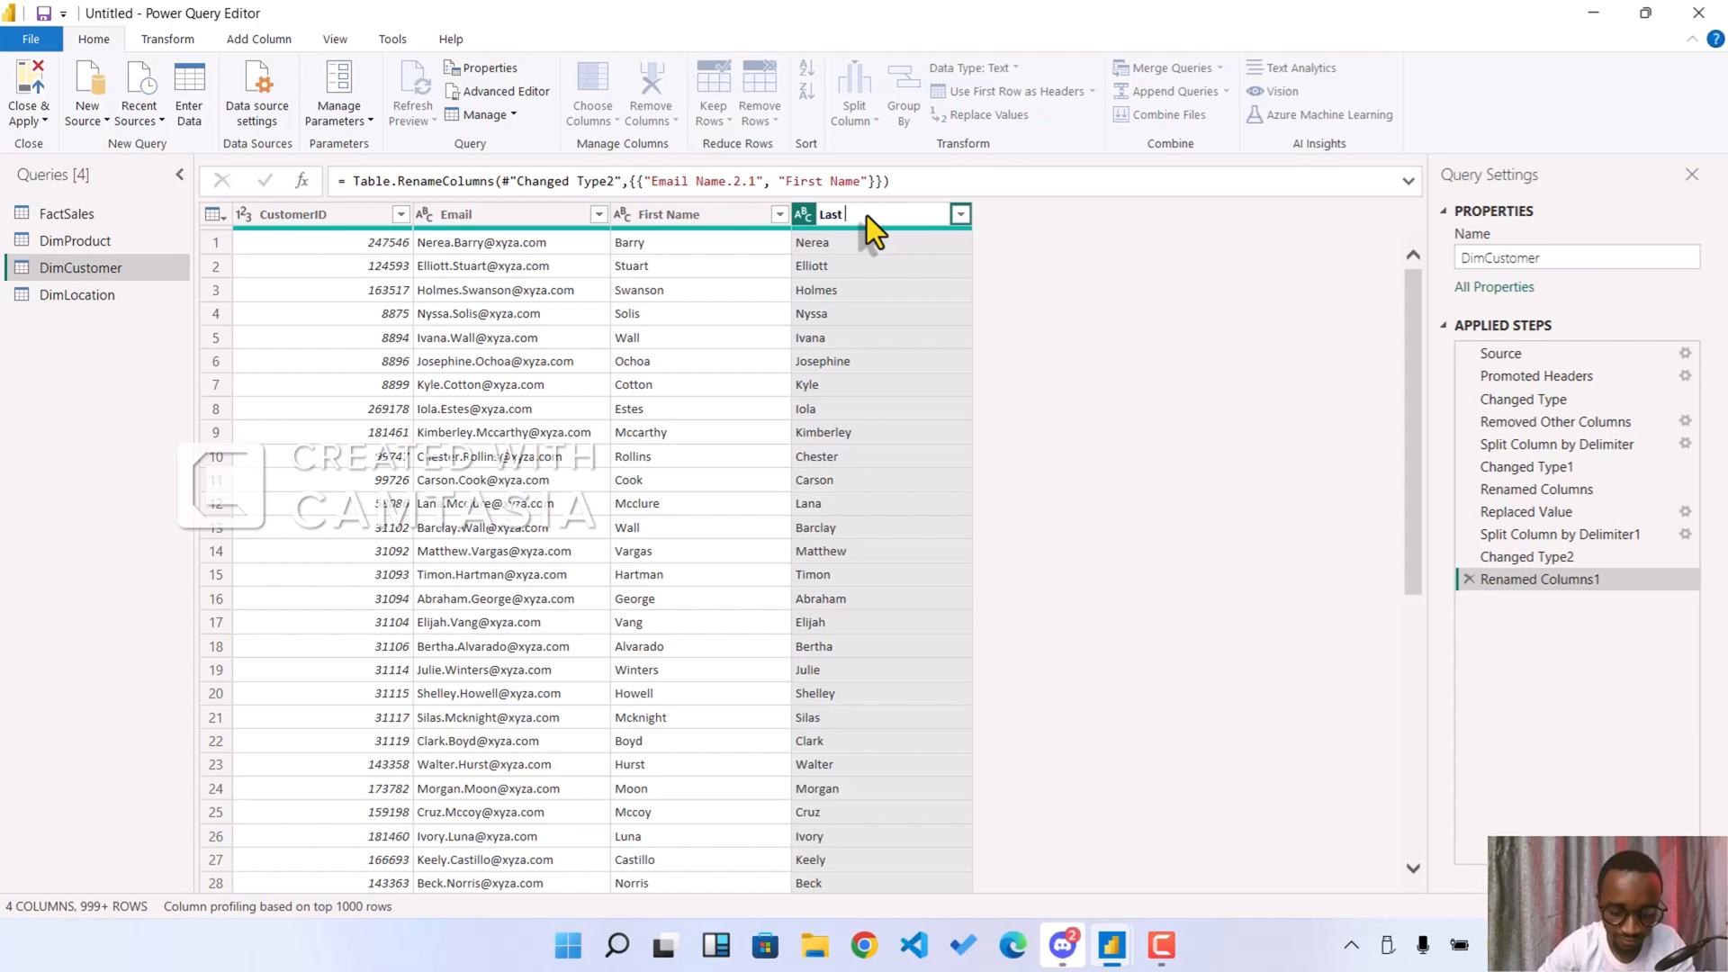
type(" Name")
key("Return")
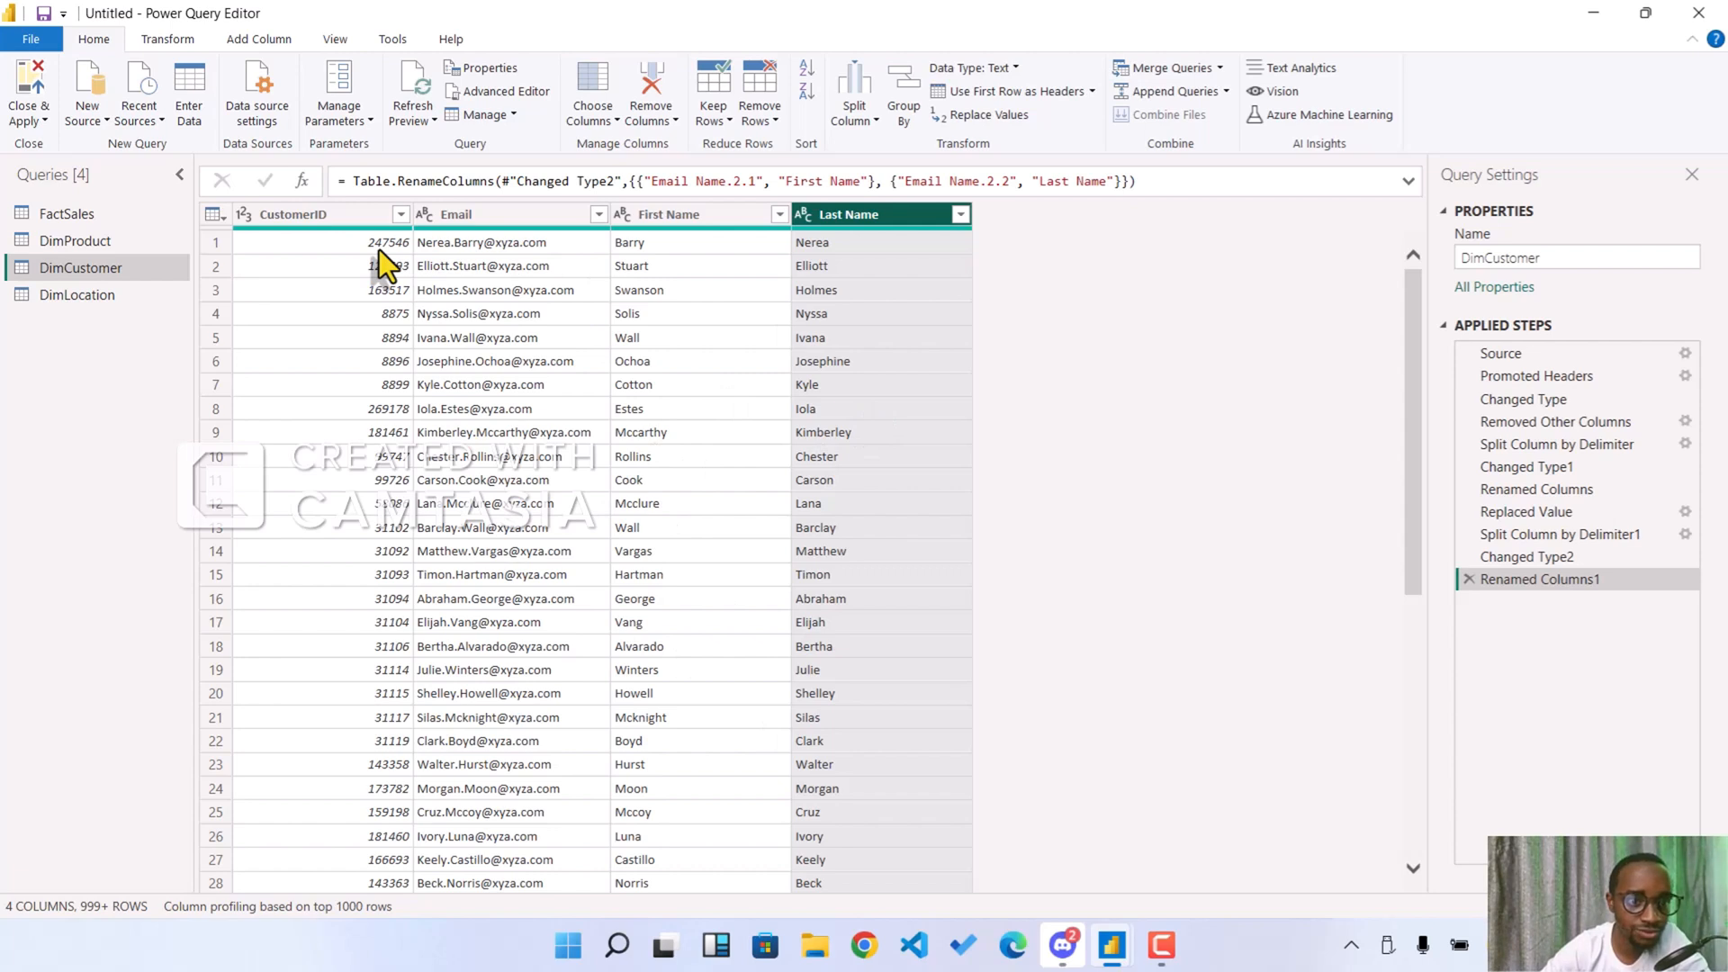
- Remove duplicate rows from DimCustomer based on all of its columns
left_click(299, 215)
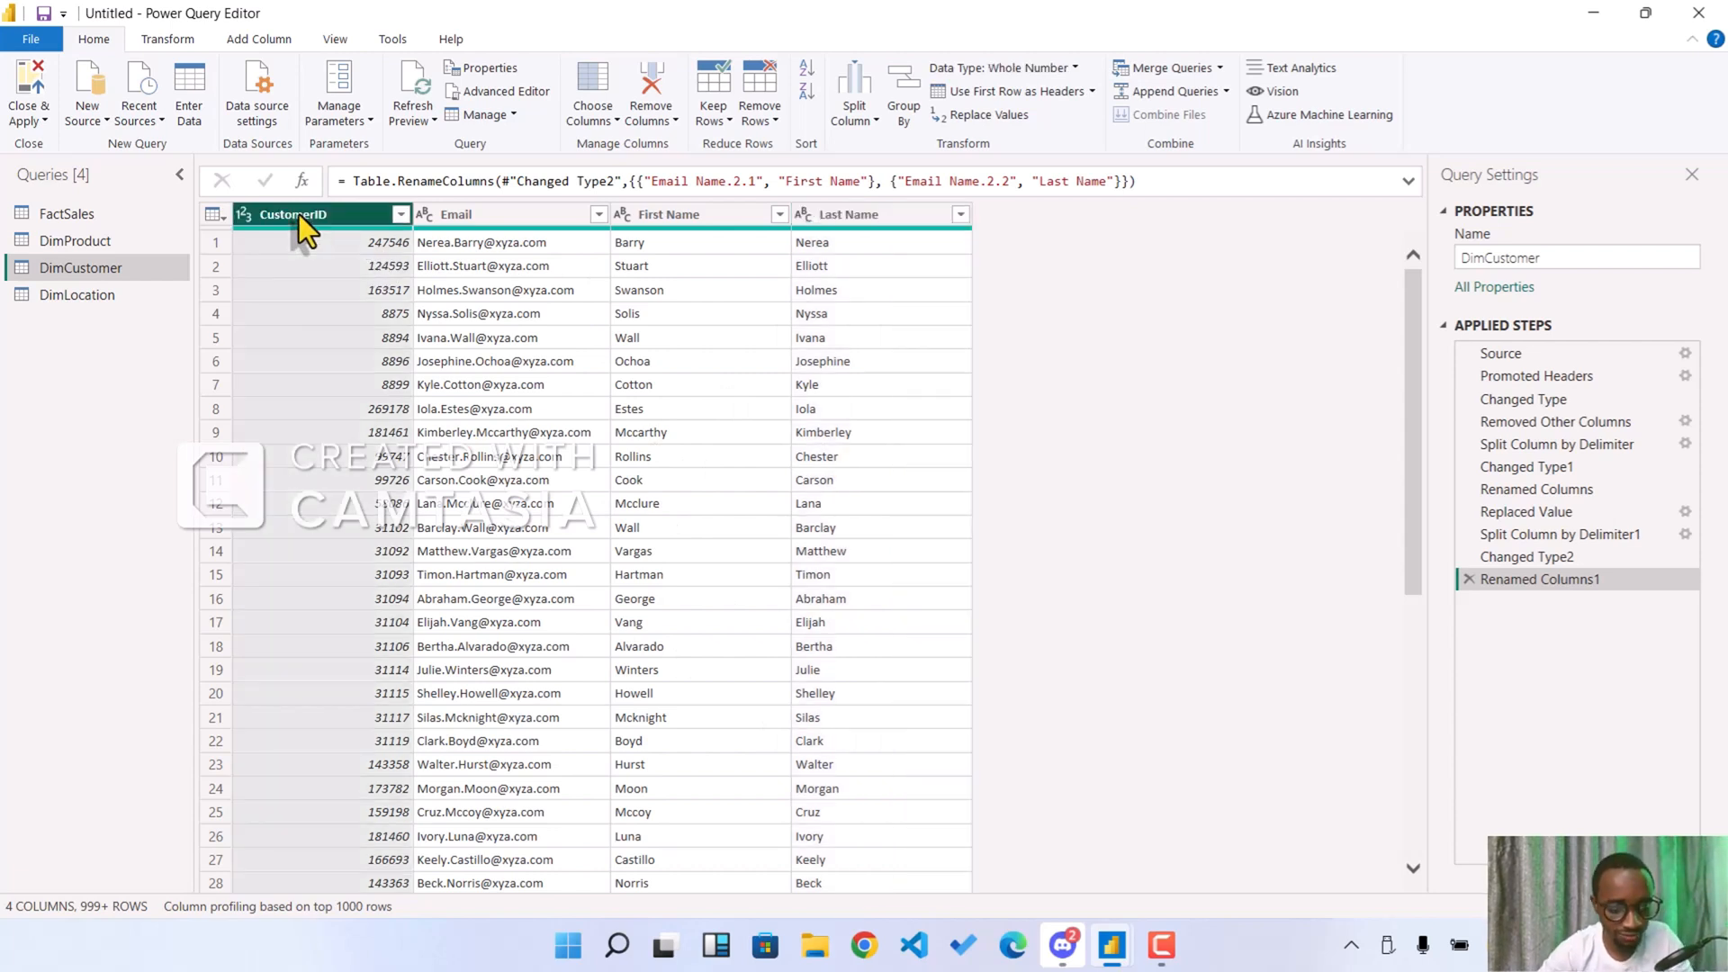
key("ctrl+a")
right_click(299, 214)
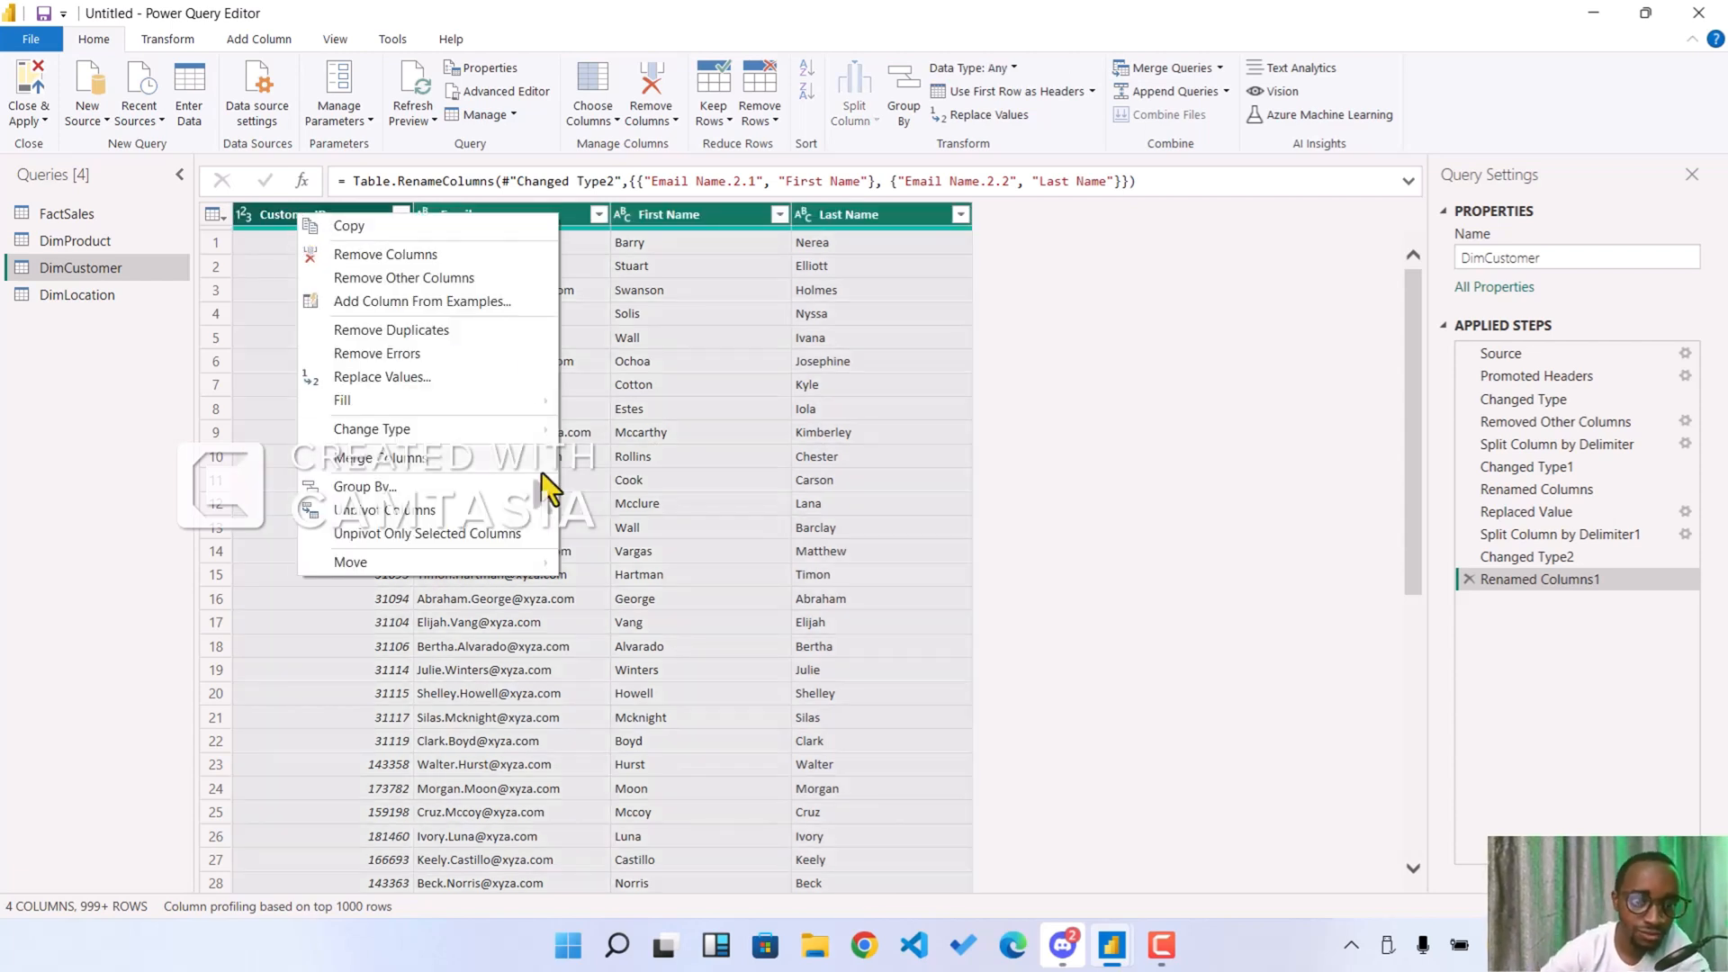
left_click(425, 332)
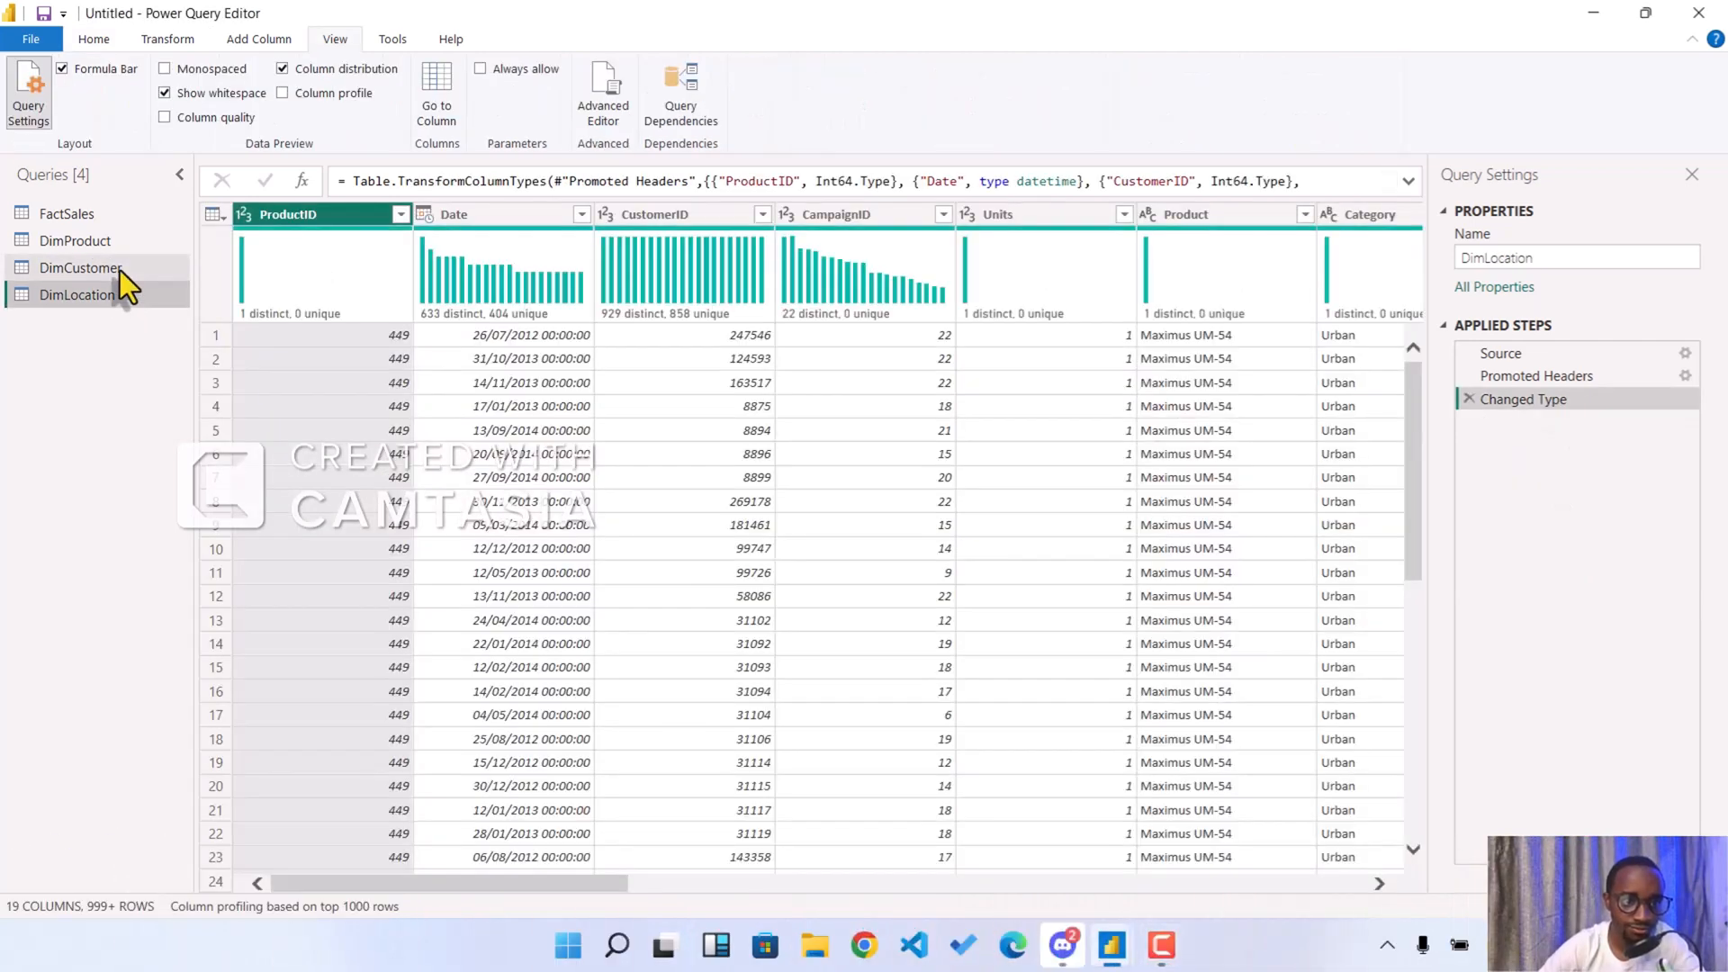
- Review the DimCustomer query, open DimLocation and turn off the column distribution display
left_click(121, 270)
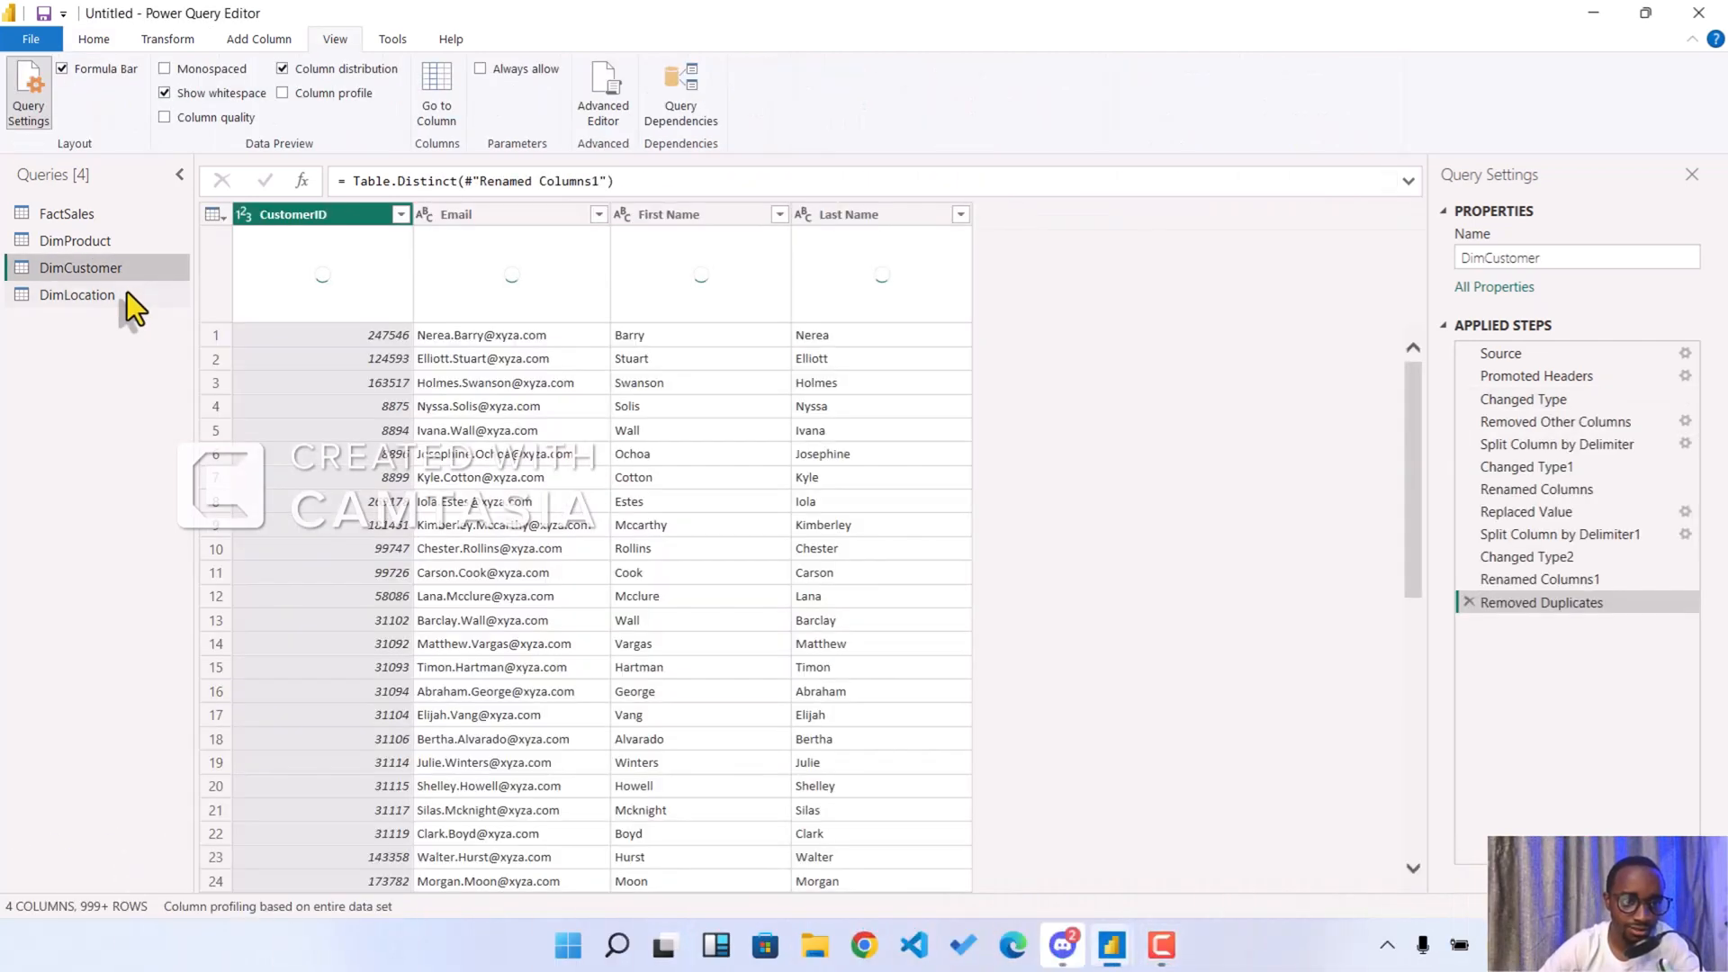
left_click(126, 293)
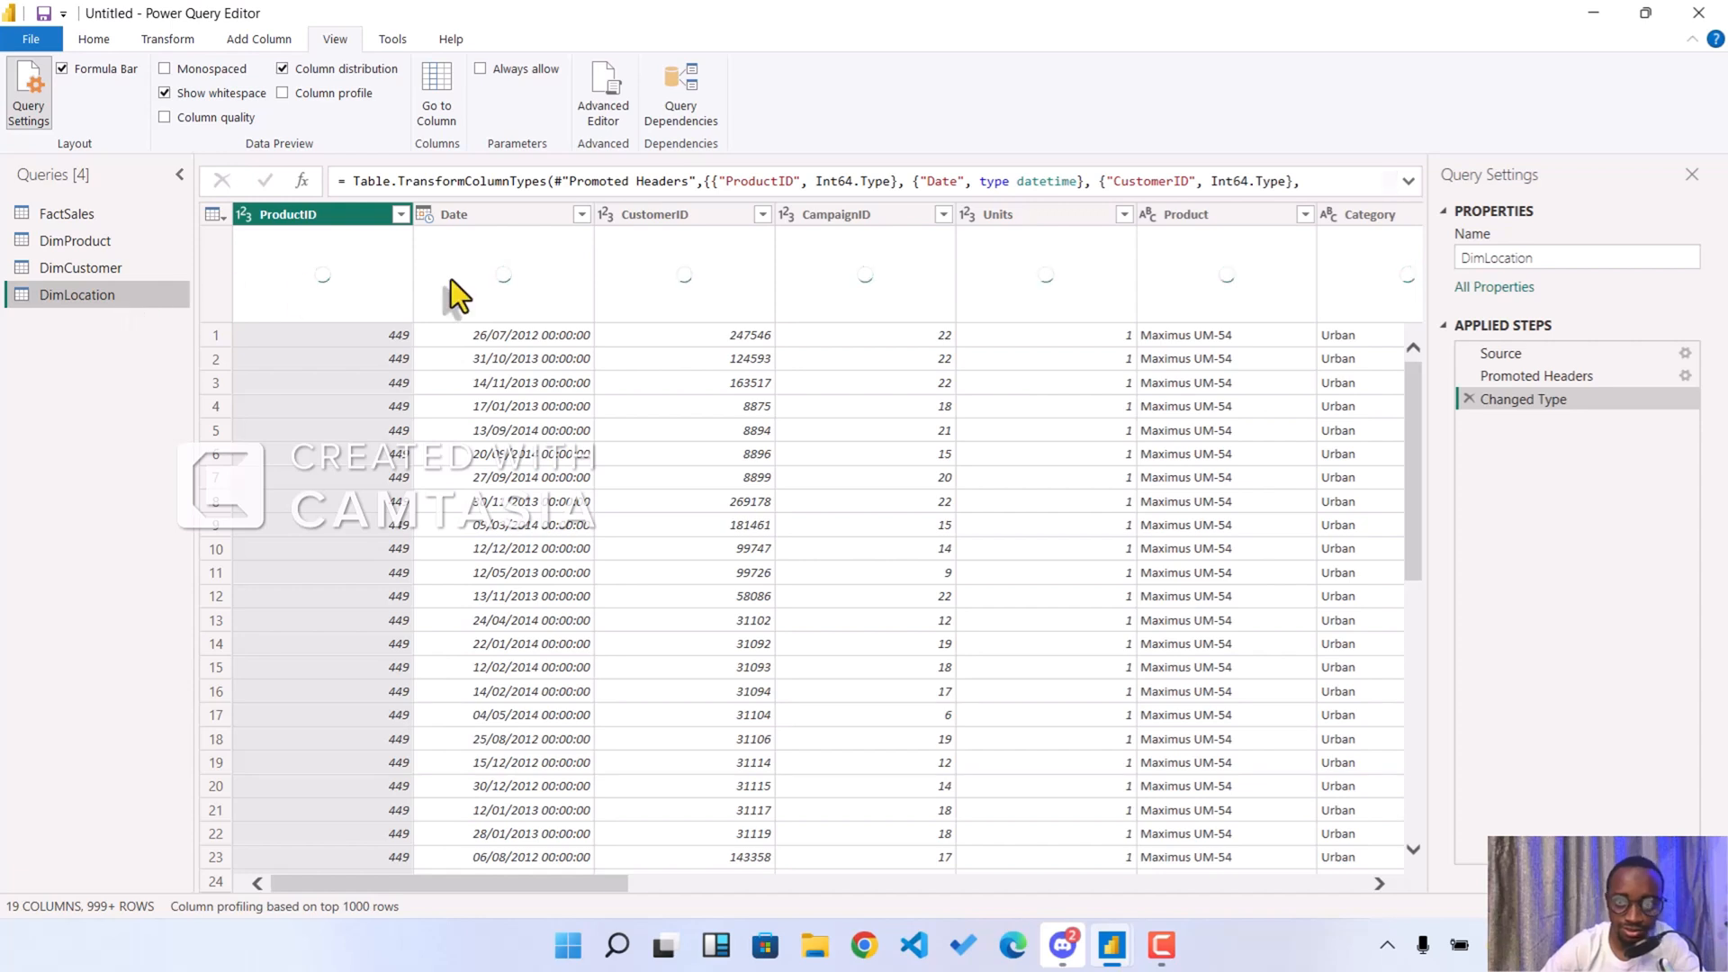
left_click(283, 69)
- Keep only the ZipCode, City, State, Region, District and Country columns in the DimLocation query
left_click(96, 40)
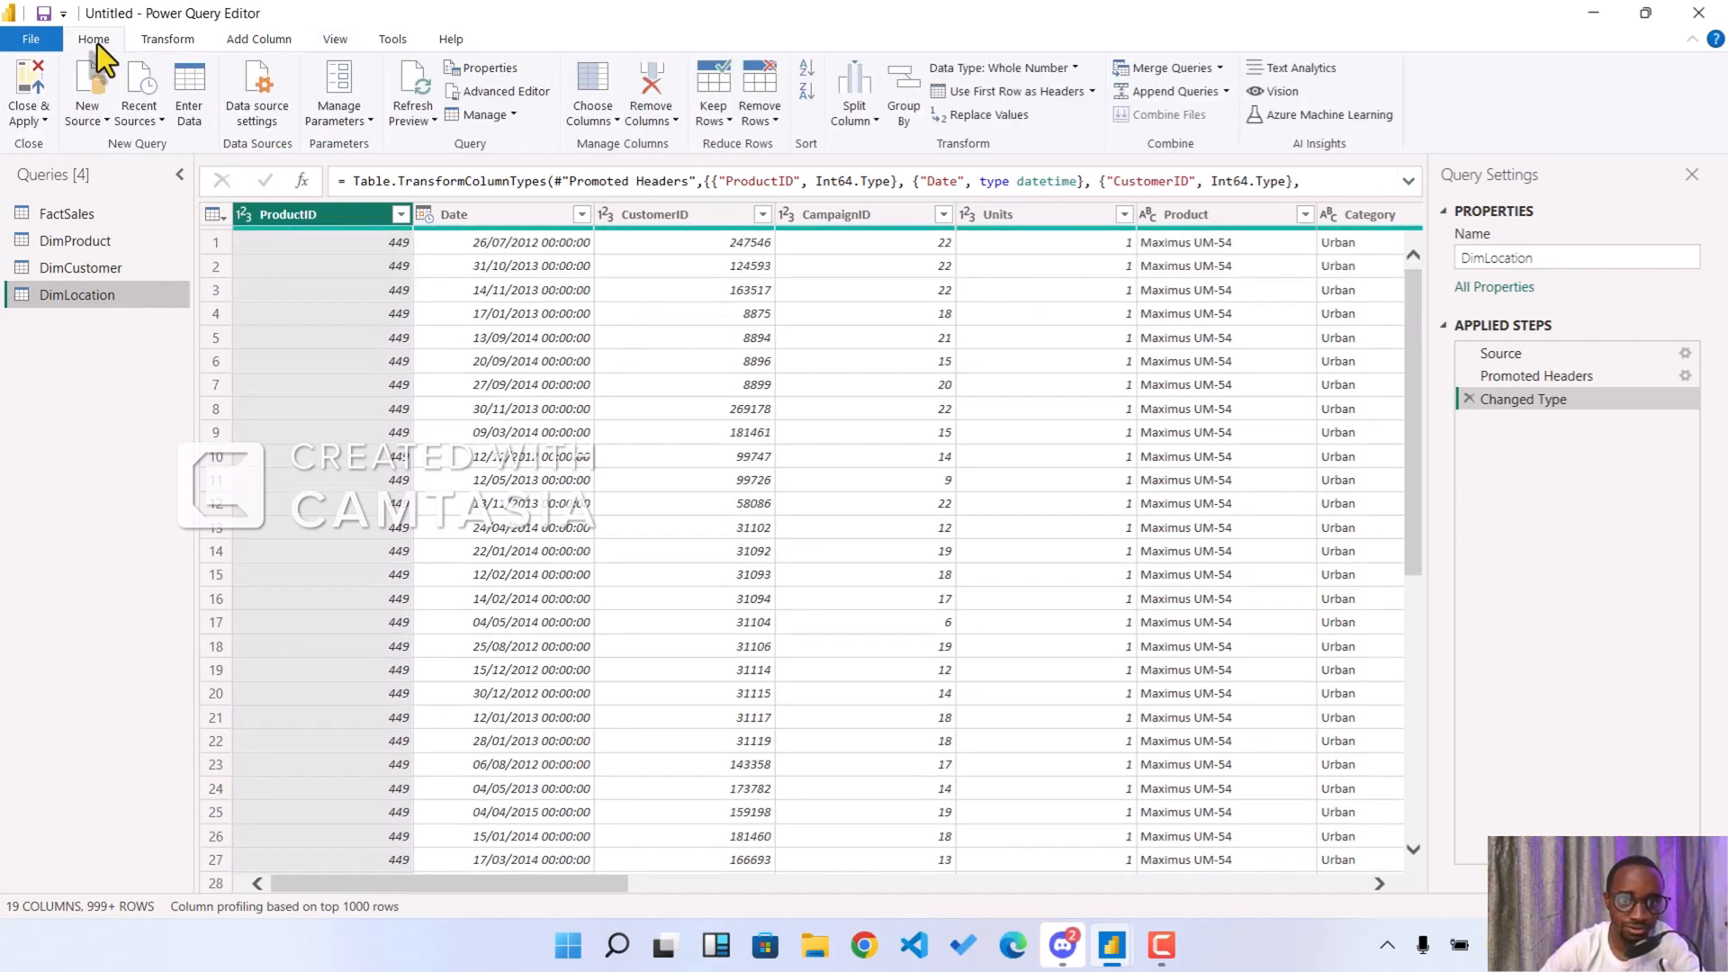
left_click(607, 115)
left_click(580, 149)
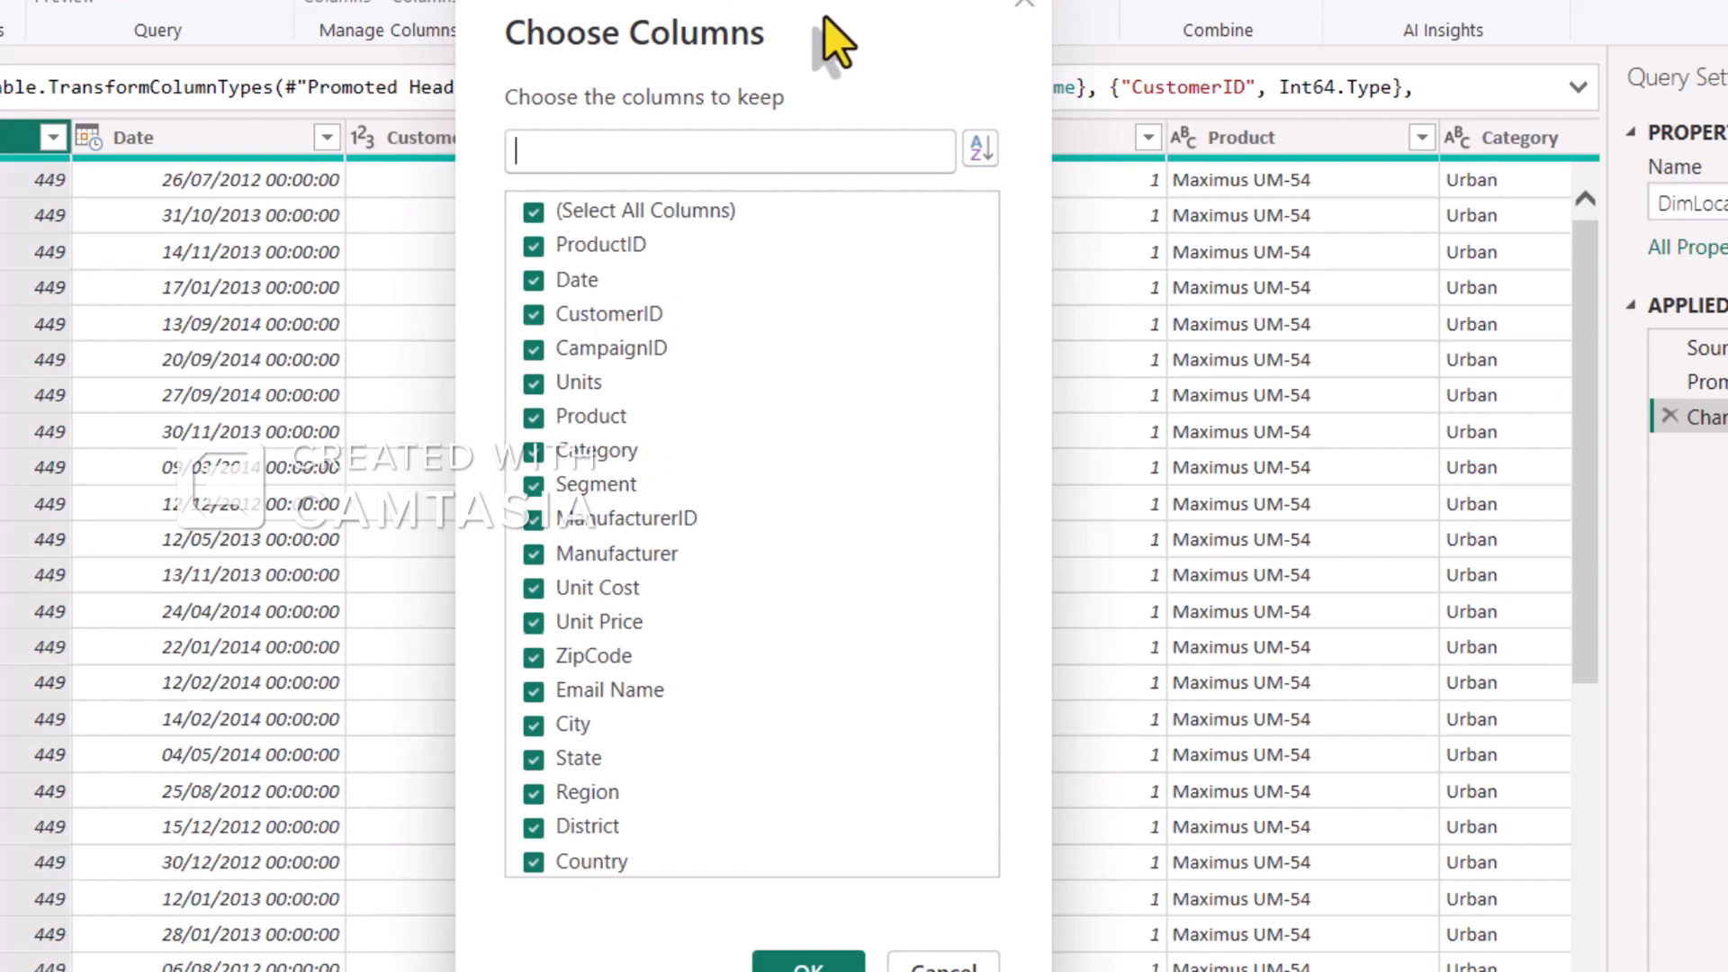
left_click_drag(824, 16, 675, 3)
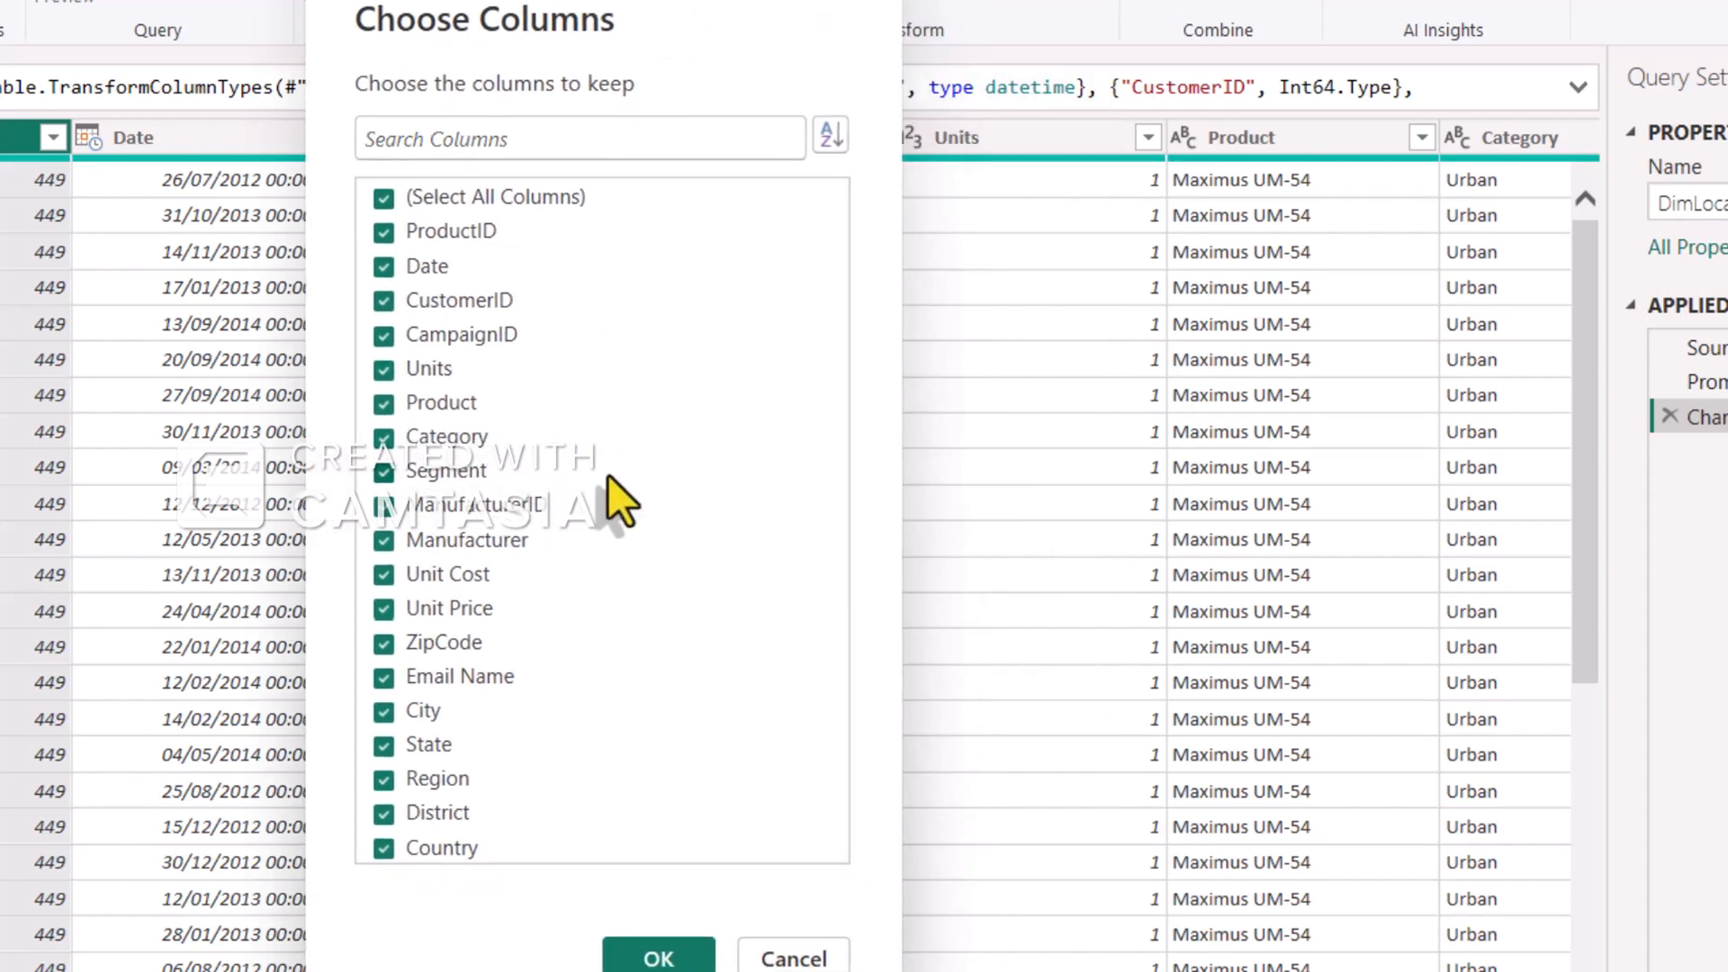
left_click(383, 198)
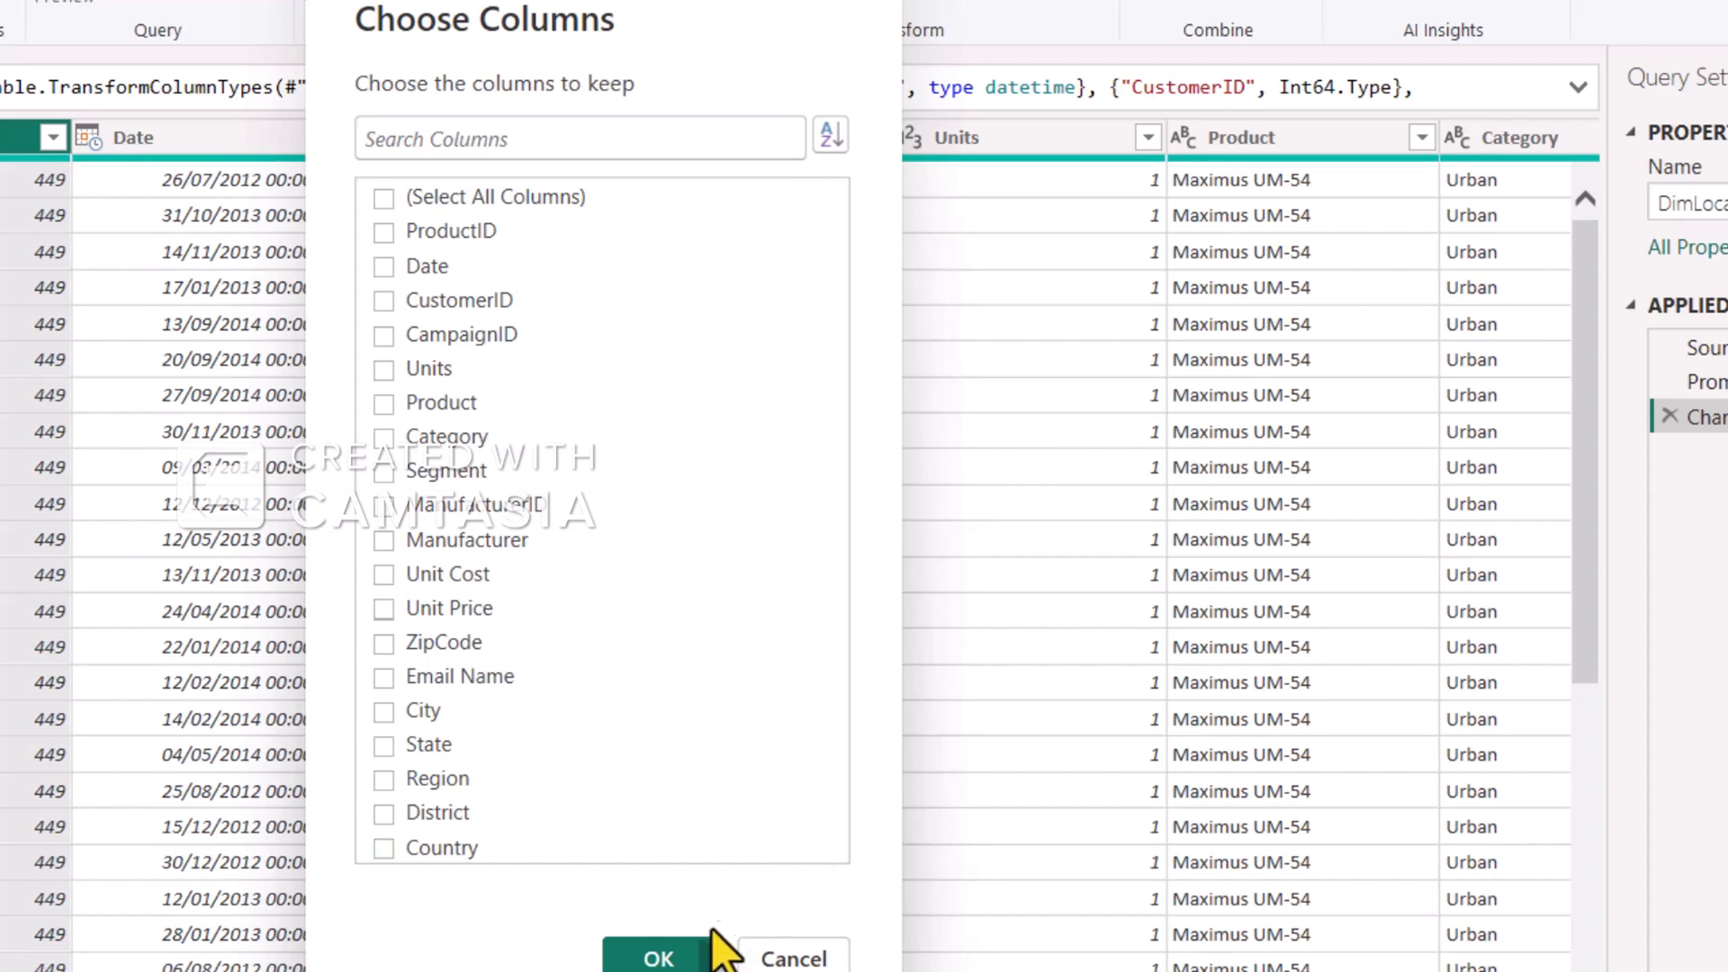
left_click(384, 644)
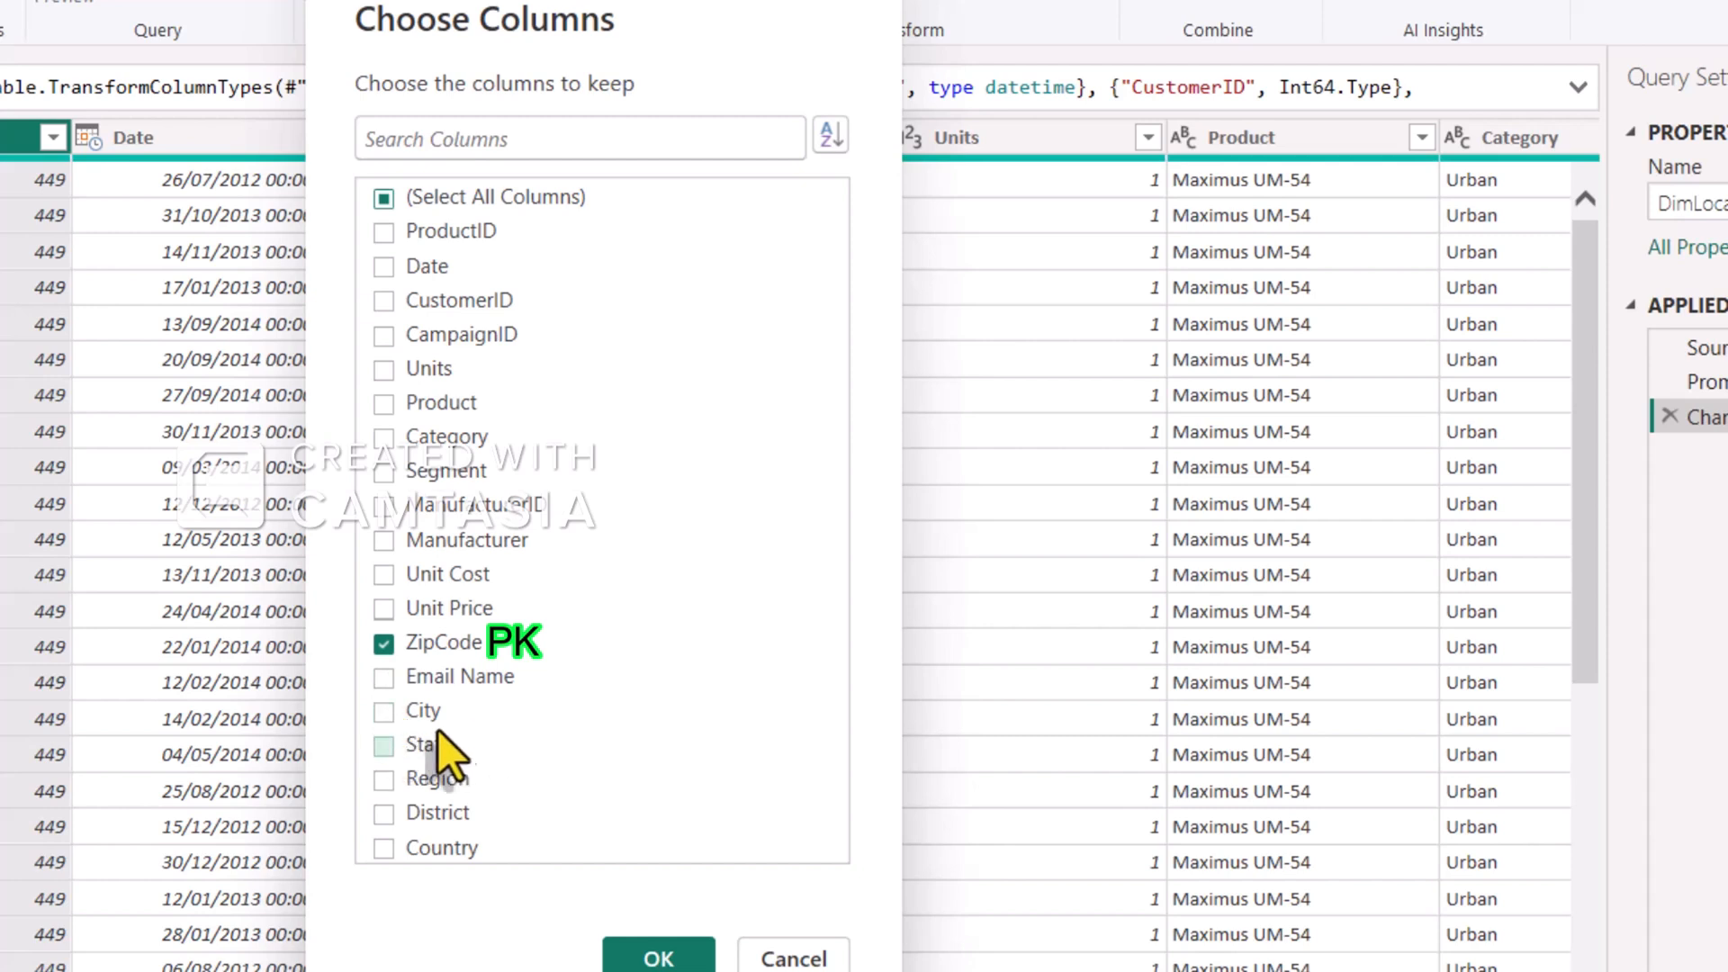
left_click(382, 712)
left_click(383, 746)
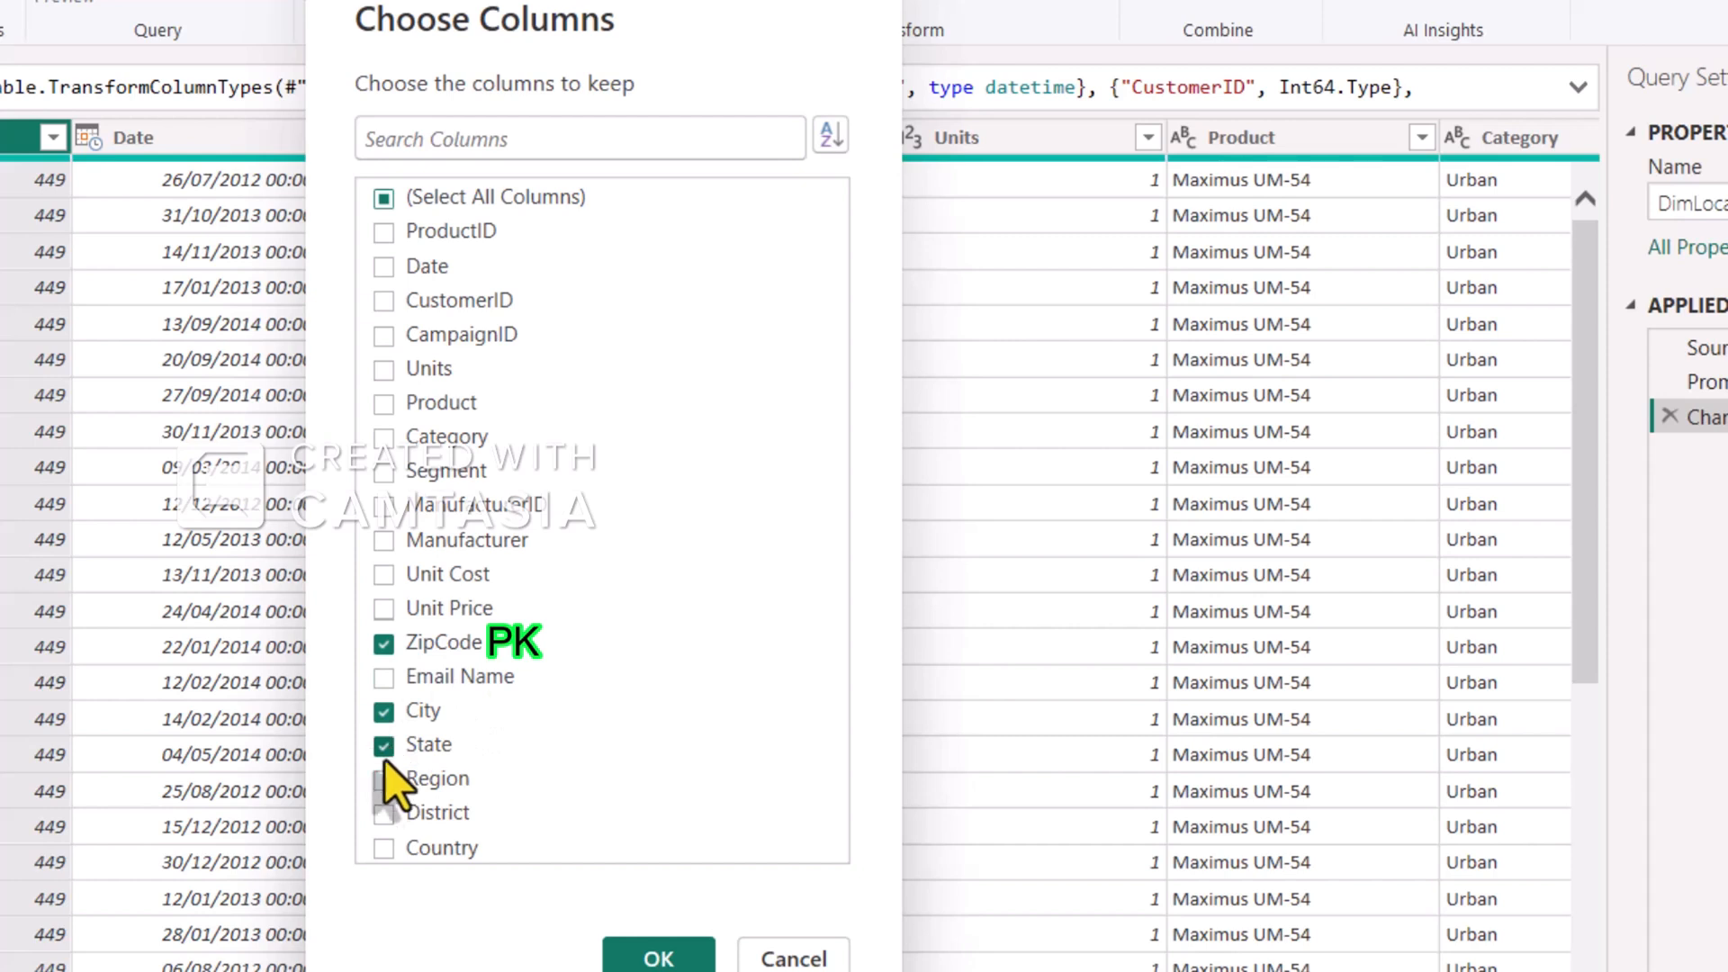
left_click(385, 783)
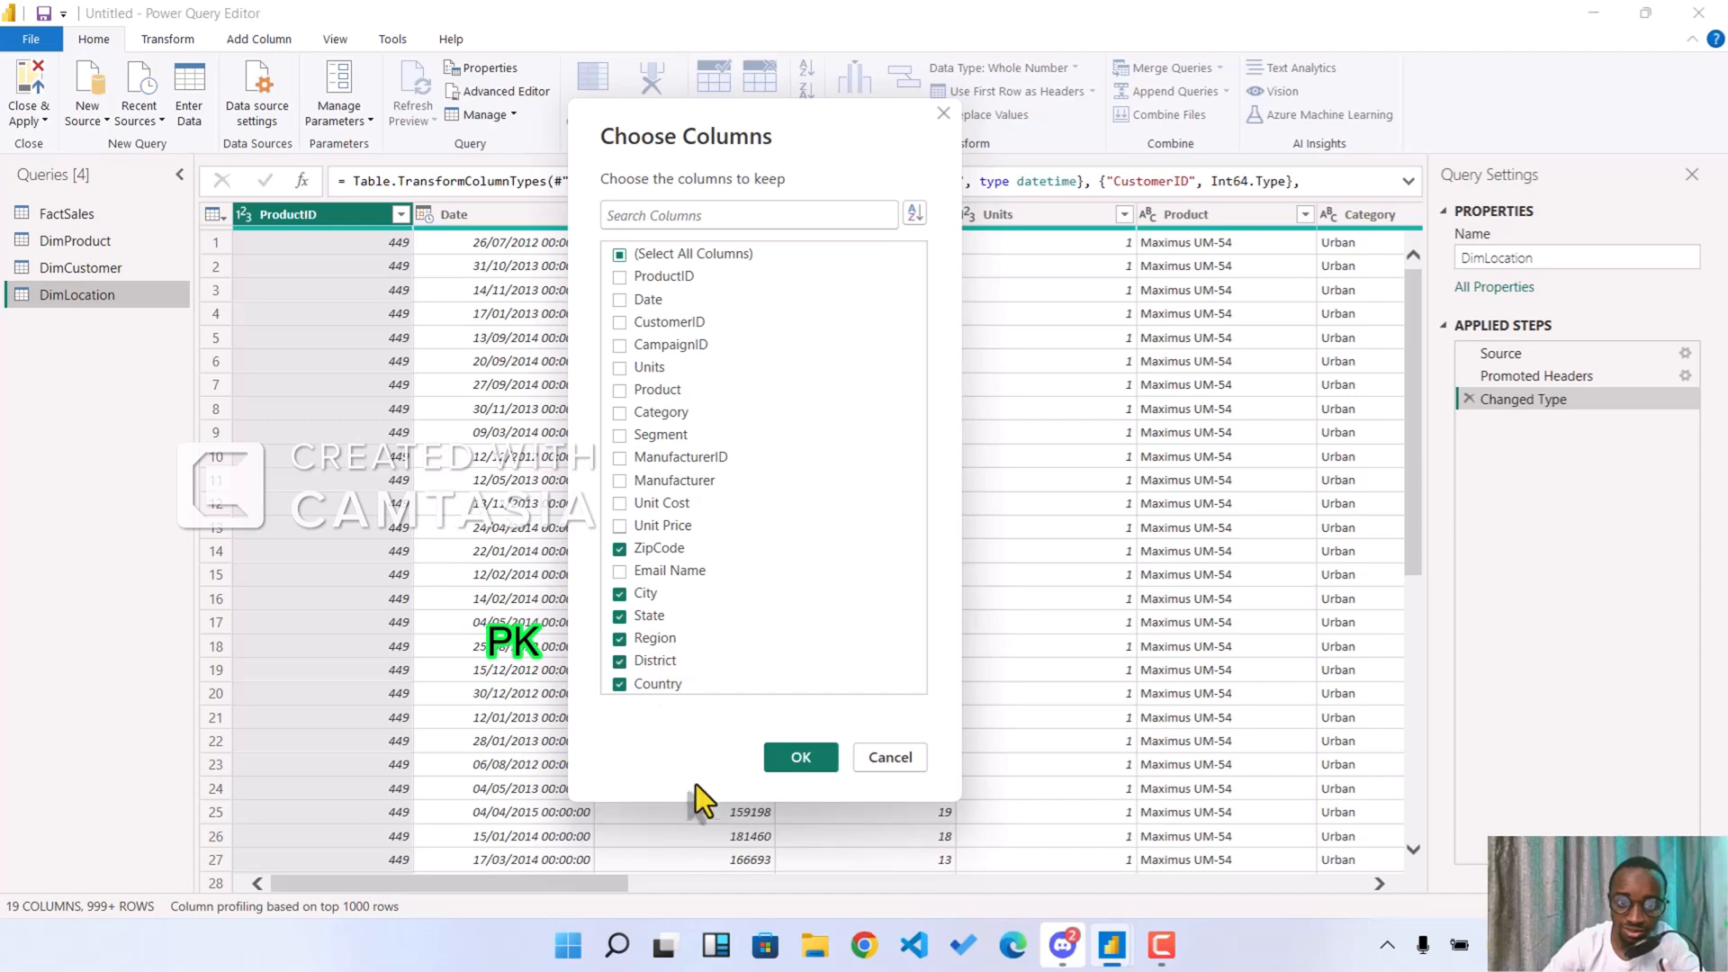
left_click(810, 758)
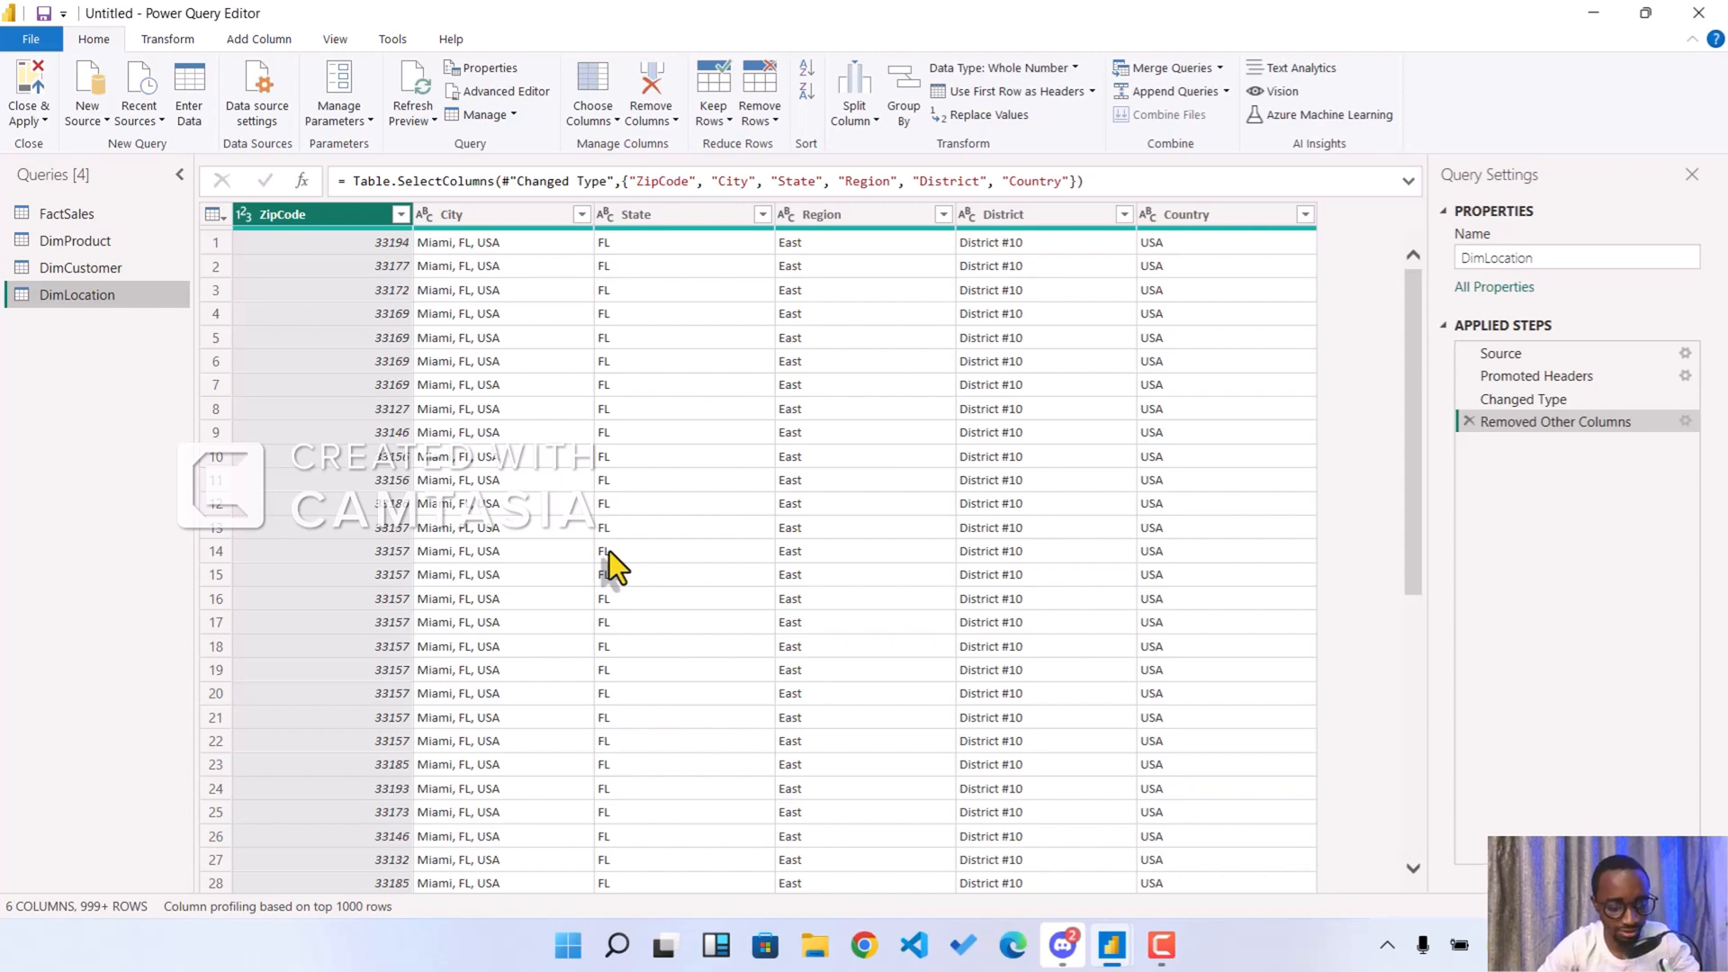
- Remove duplicate rows from DimLocation based on all of its columns
left_click(510, 221)
key("ctrl+a")
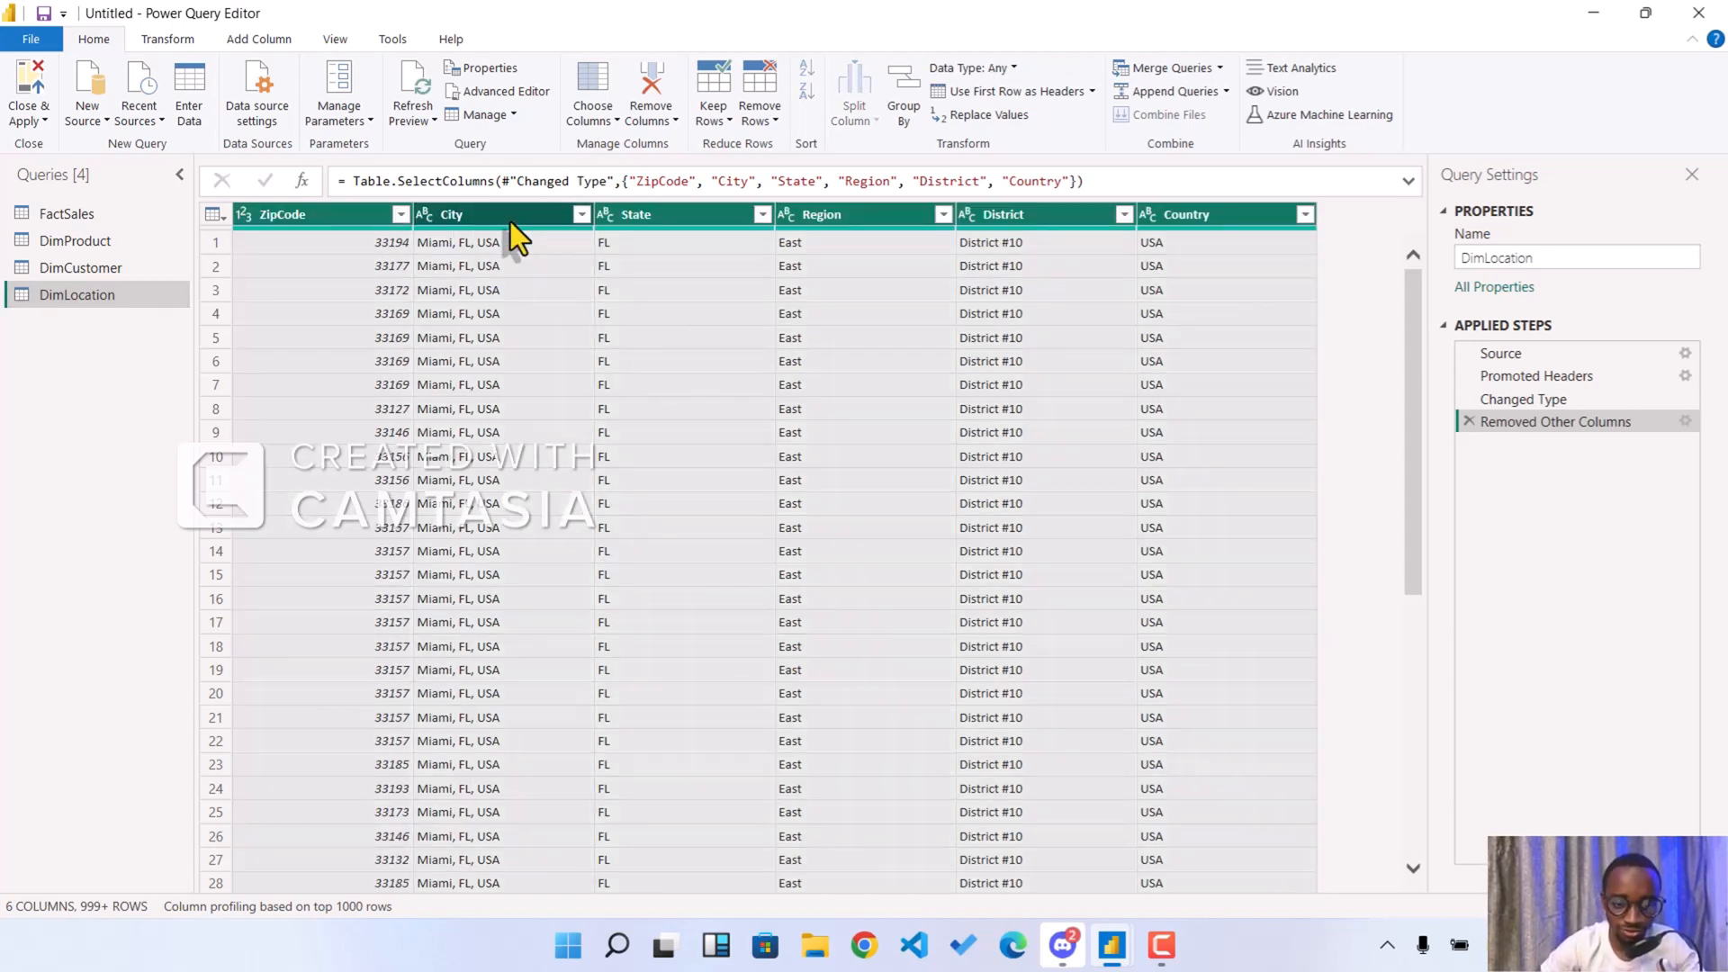
right_click(510, 222)
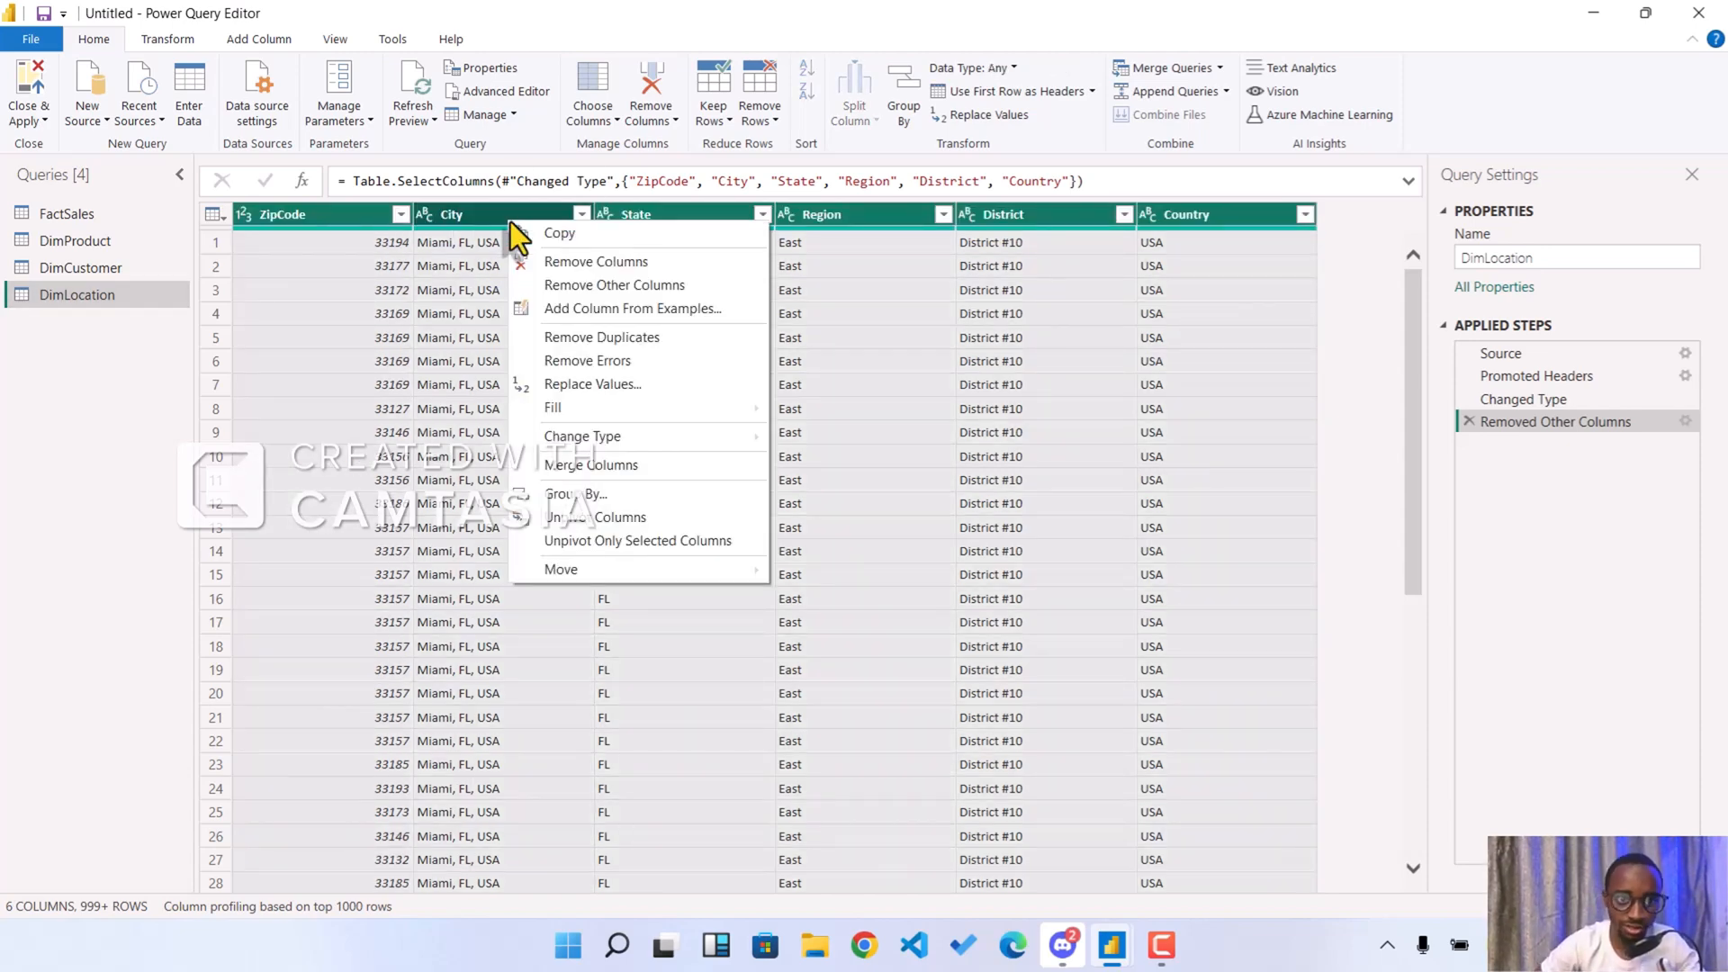
left_click(628, 338)
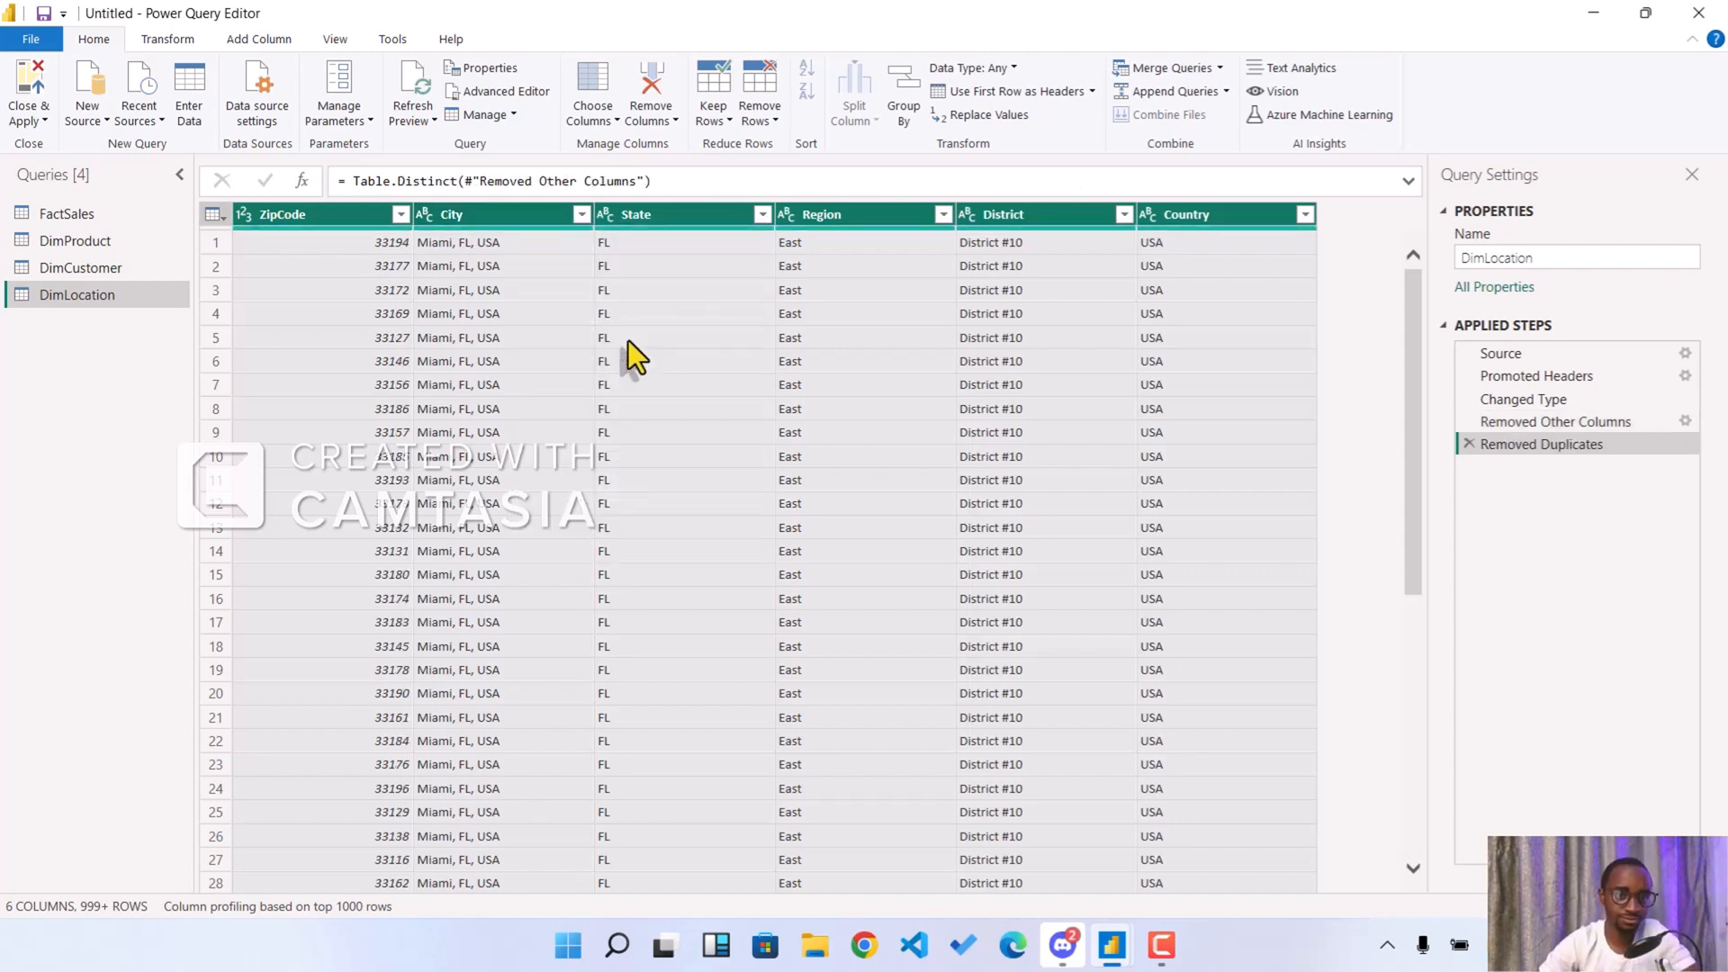
- Show the column distribution for DimLocation and base the column profiling on the entire data set
left_click(333, 40)
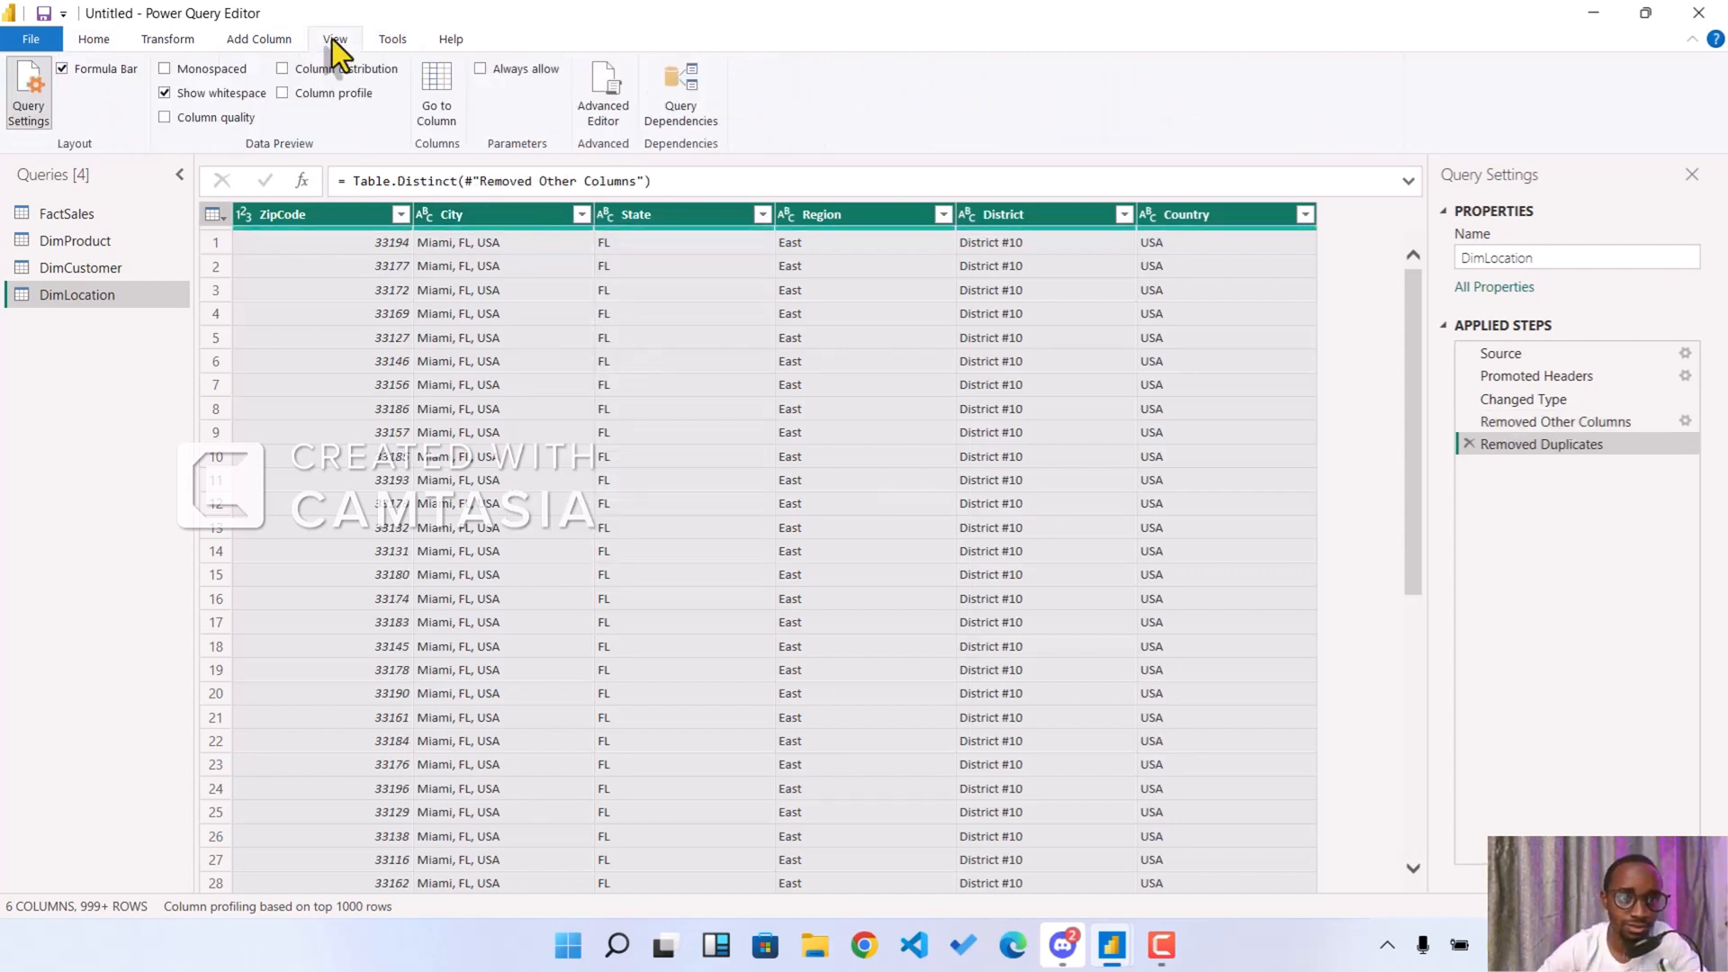
left_click(282, 69)
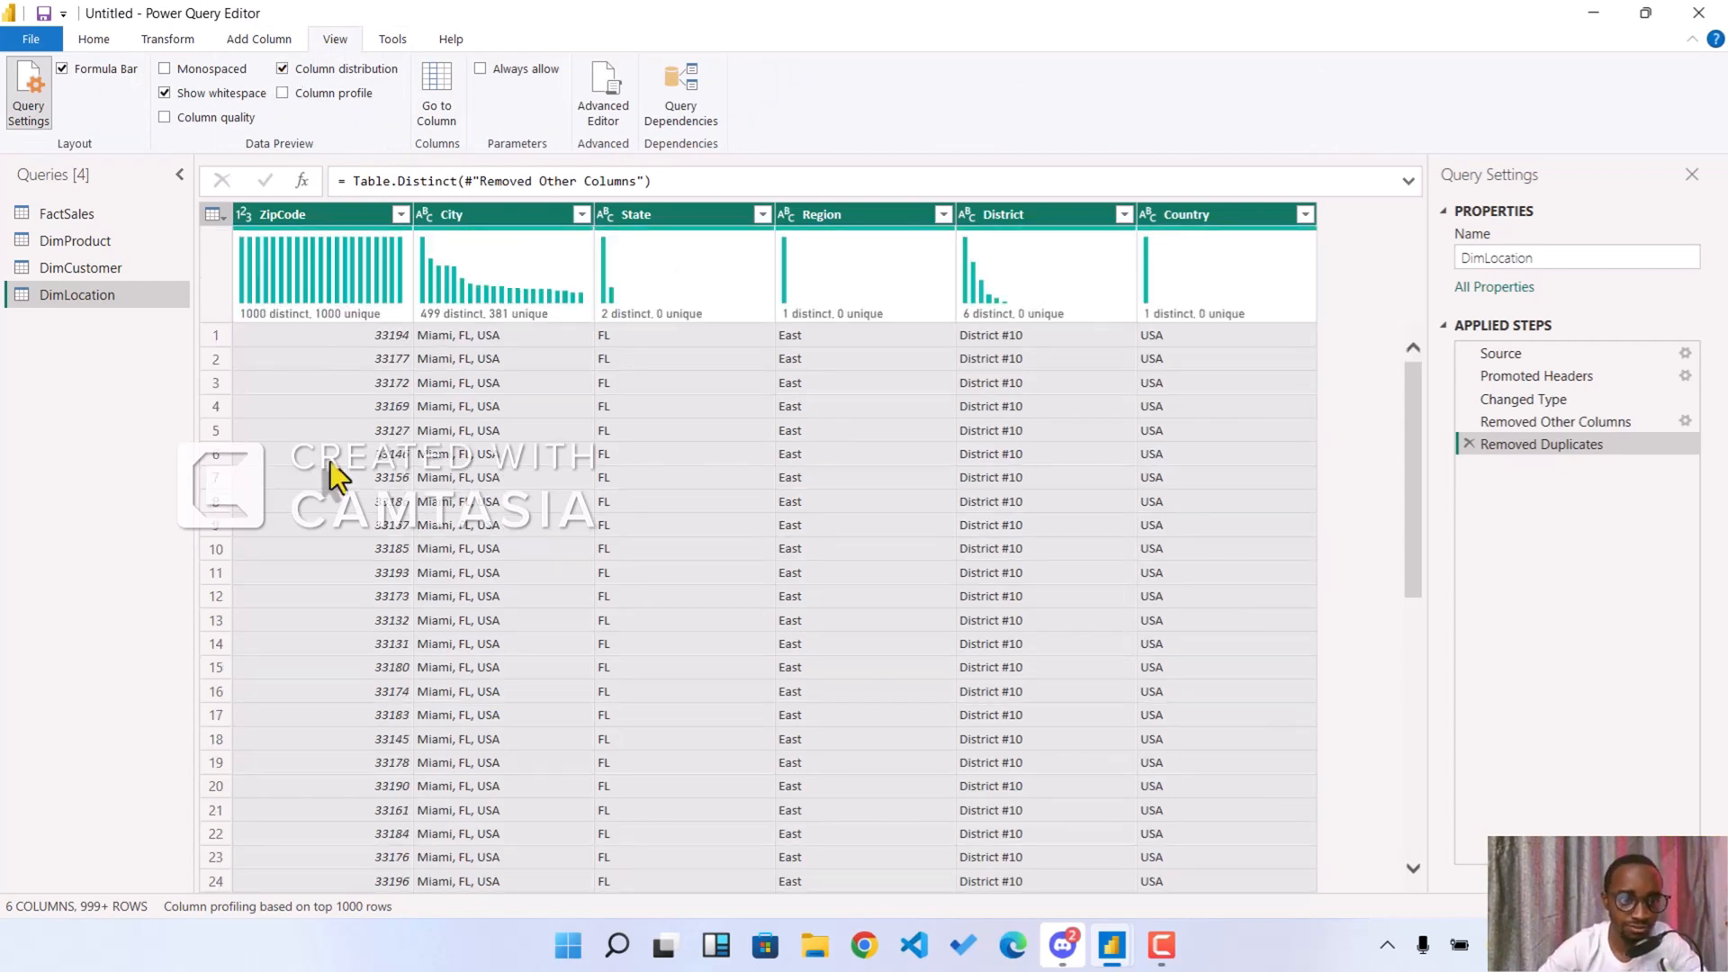
left_click(328, 907)
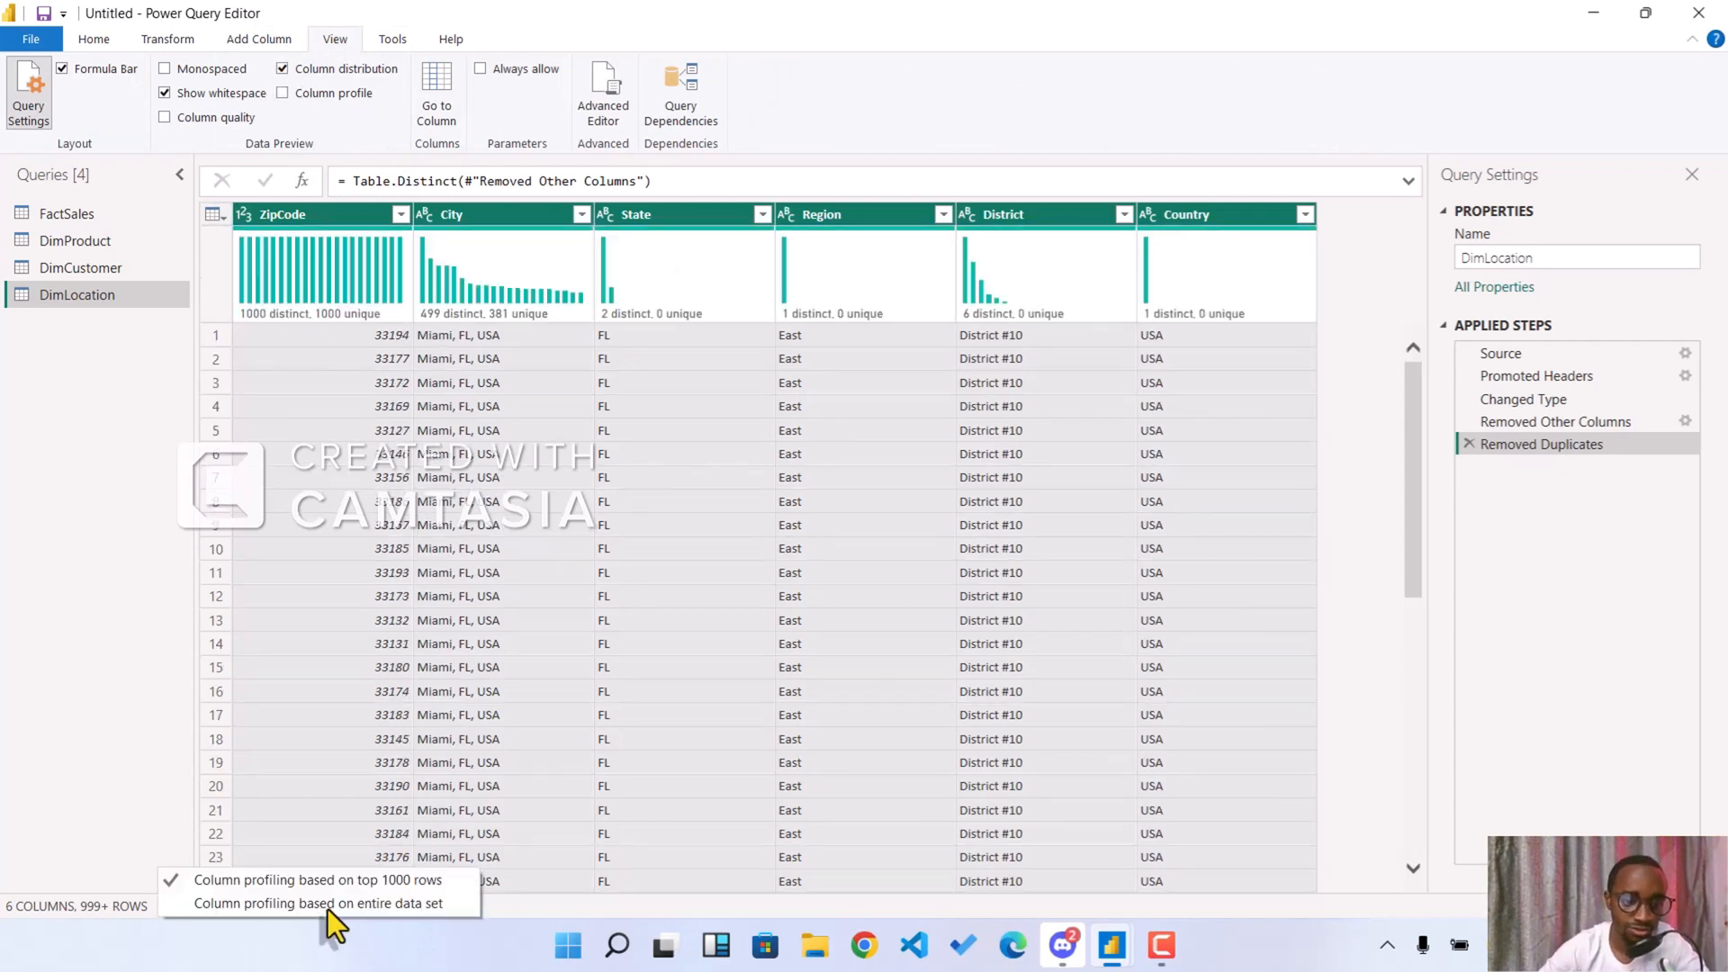
left_click(387, 904)
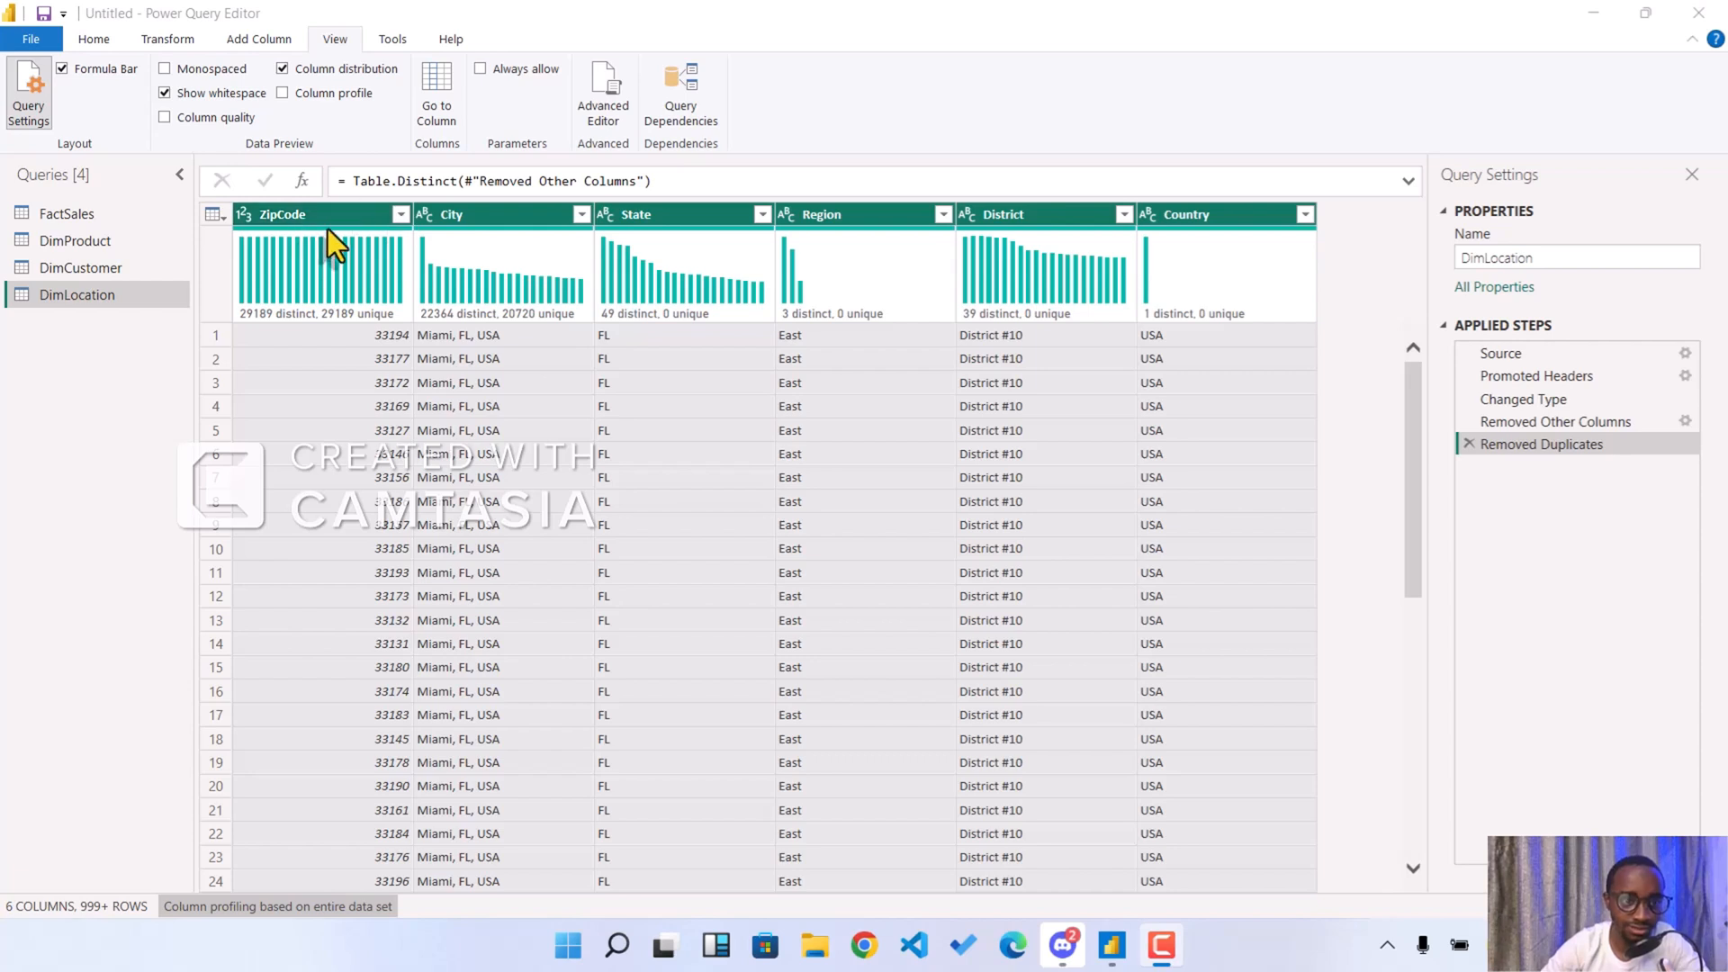
- Open the FactSales query and turn off its column distribution display
mouse_move(380, 288)
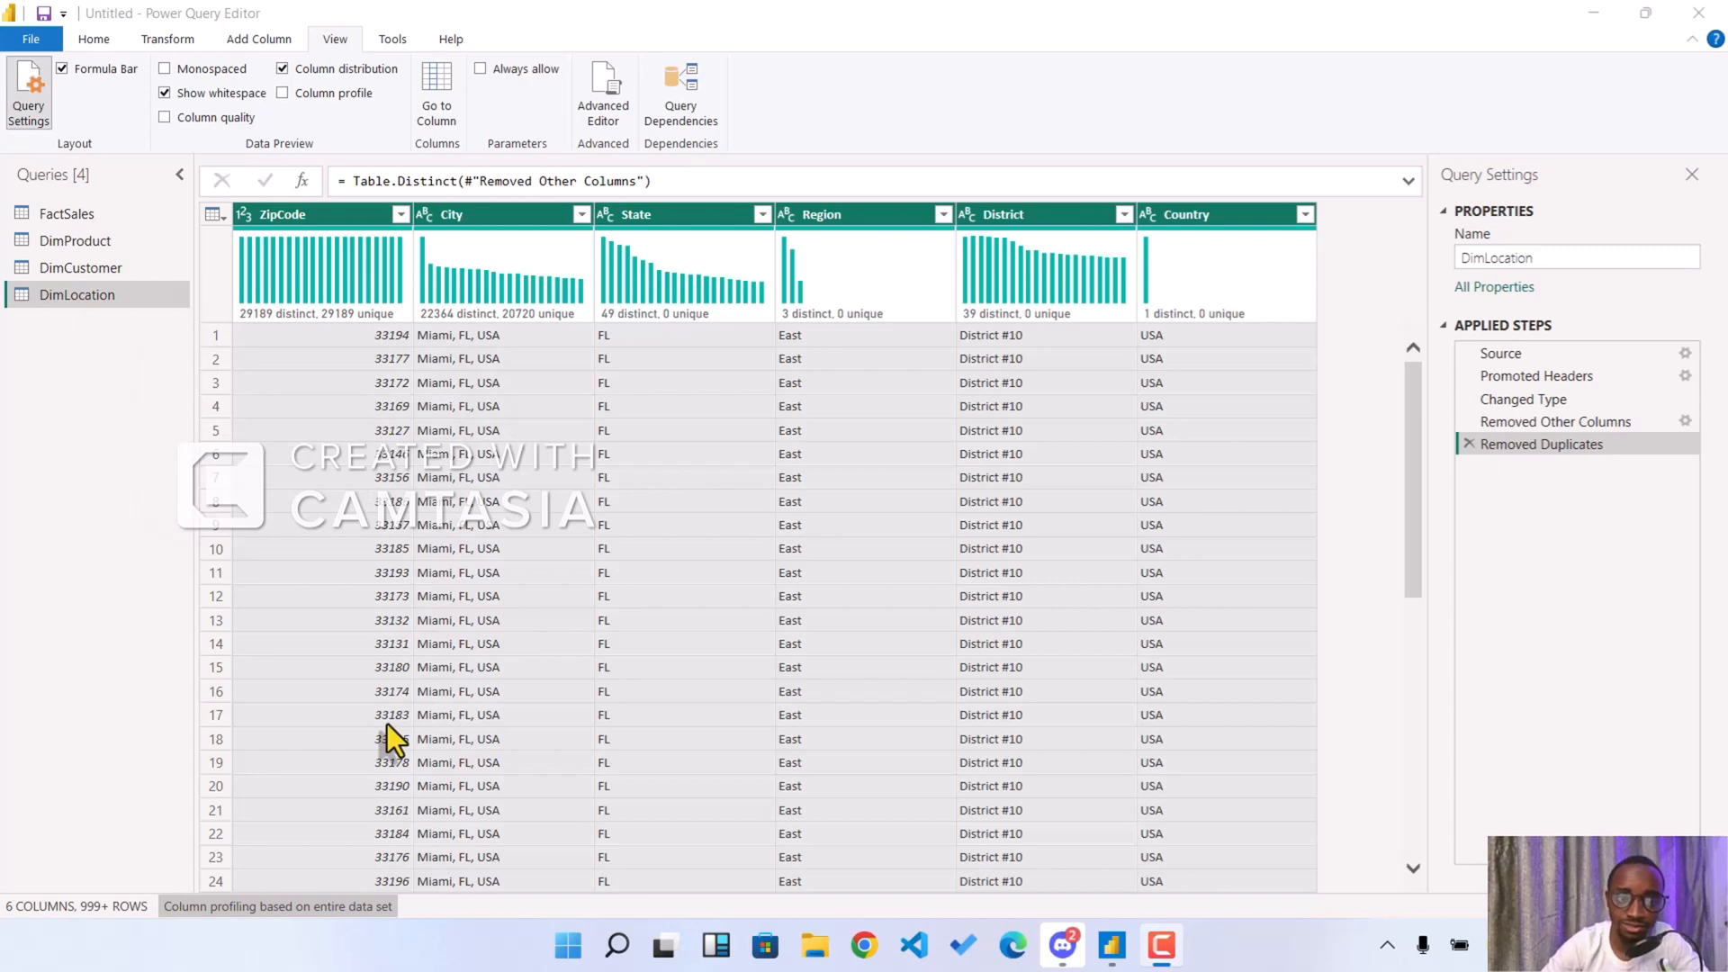
left_click(62, 224)
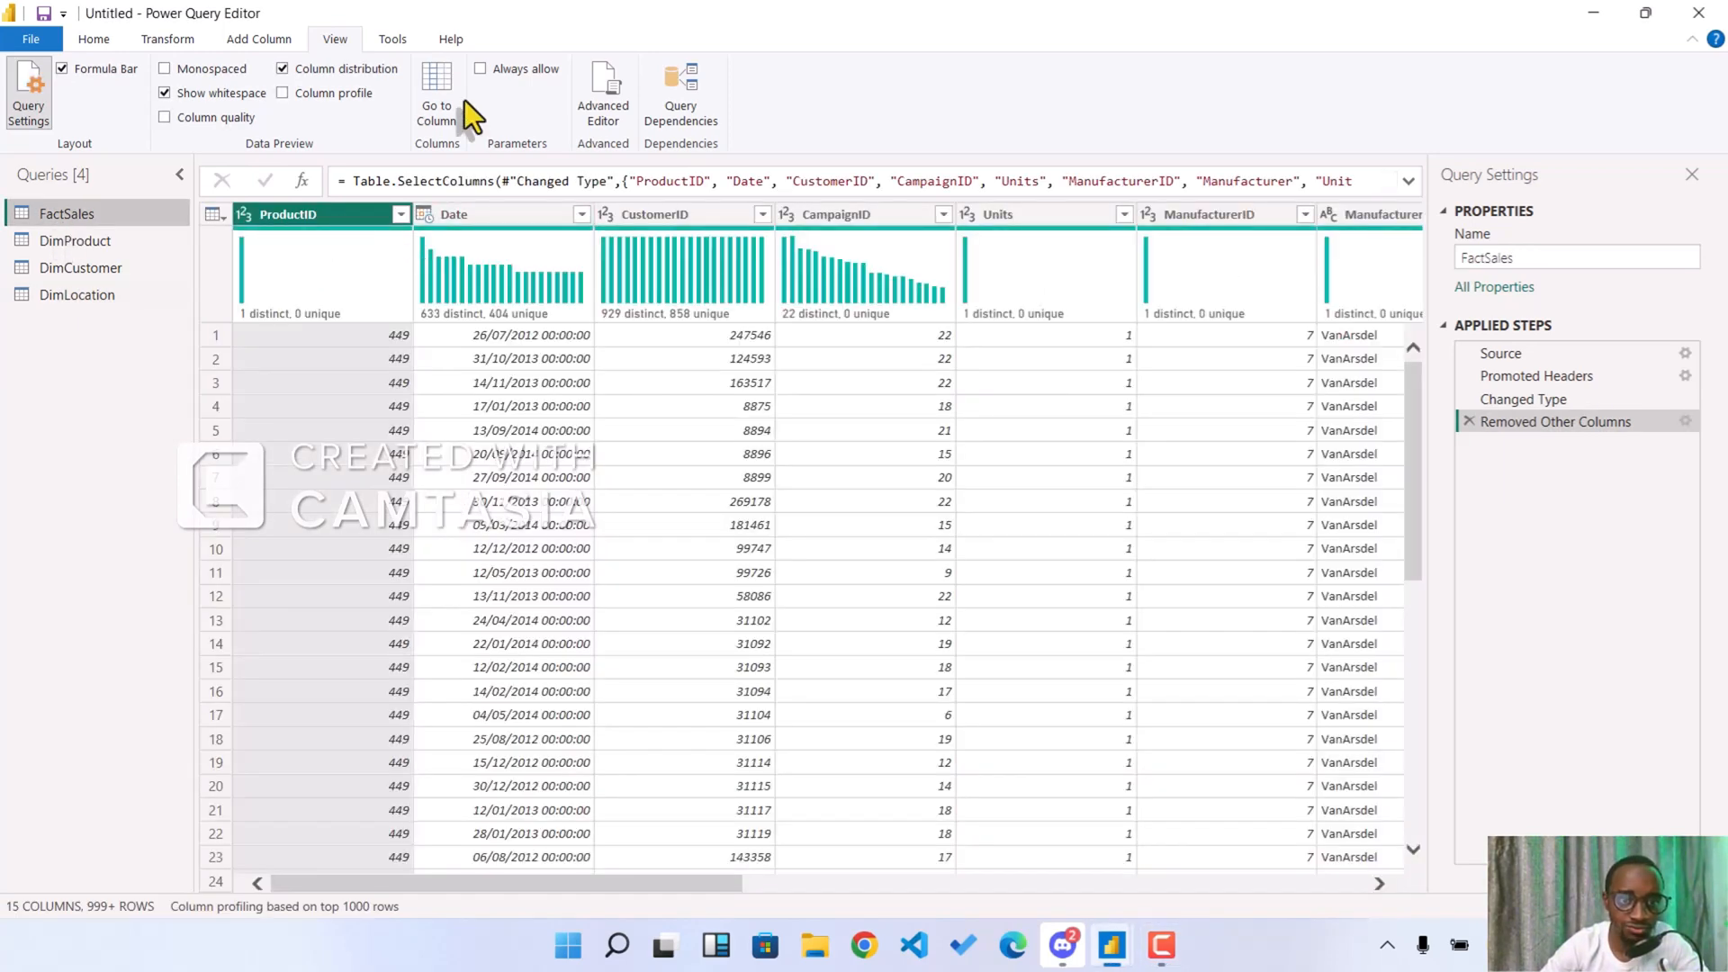
left_click(284, 69)
left_click(94, 39)
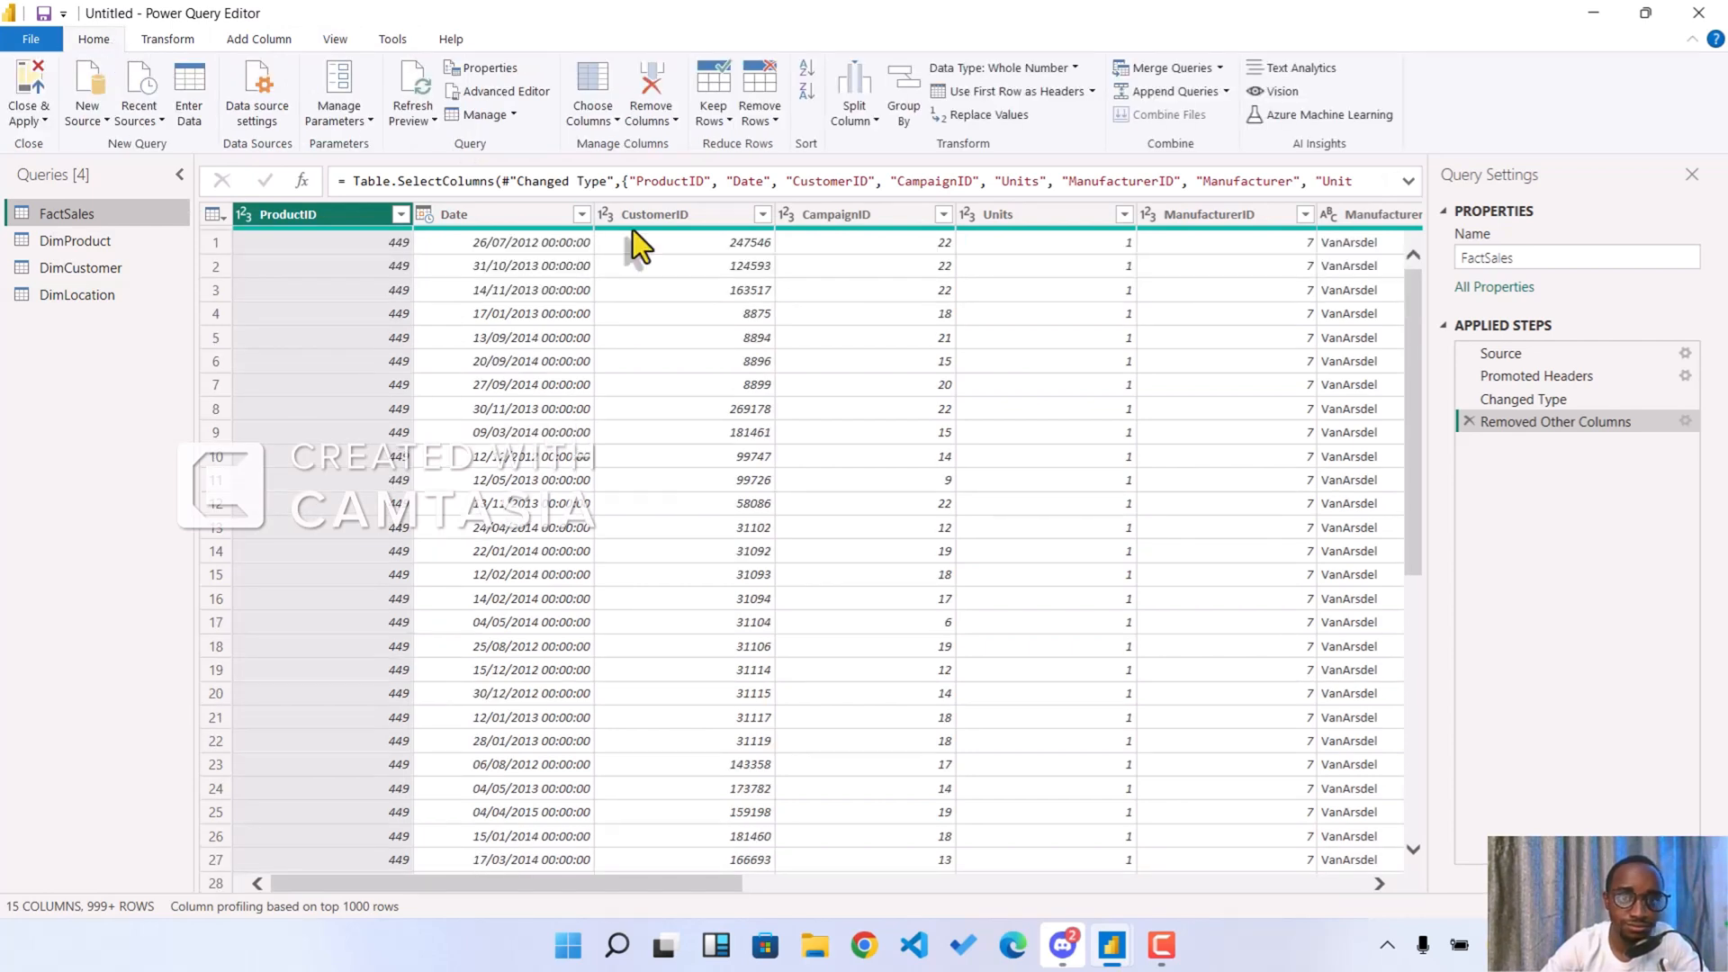
- Exclude the City, State, Region, District and Country columns from the FactSales query, keeping ZipCode
left_click(595, 115)
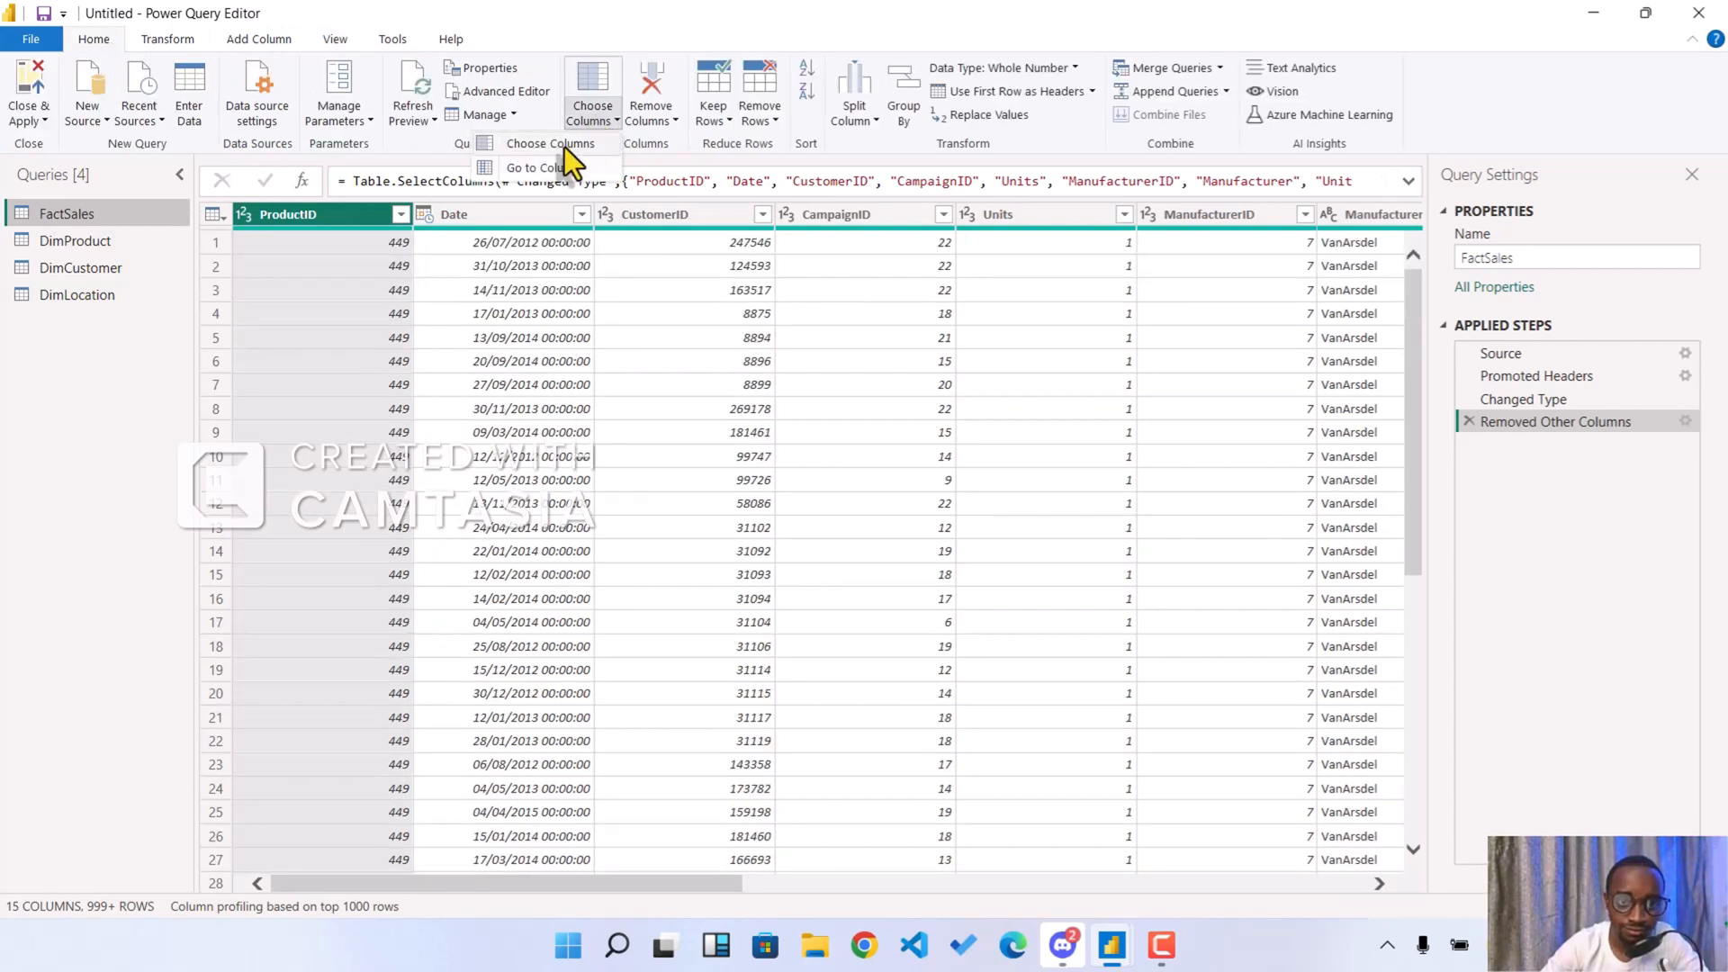
left_click(595, 143)
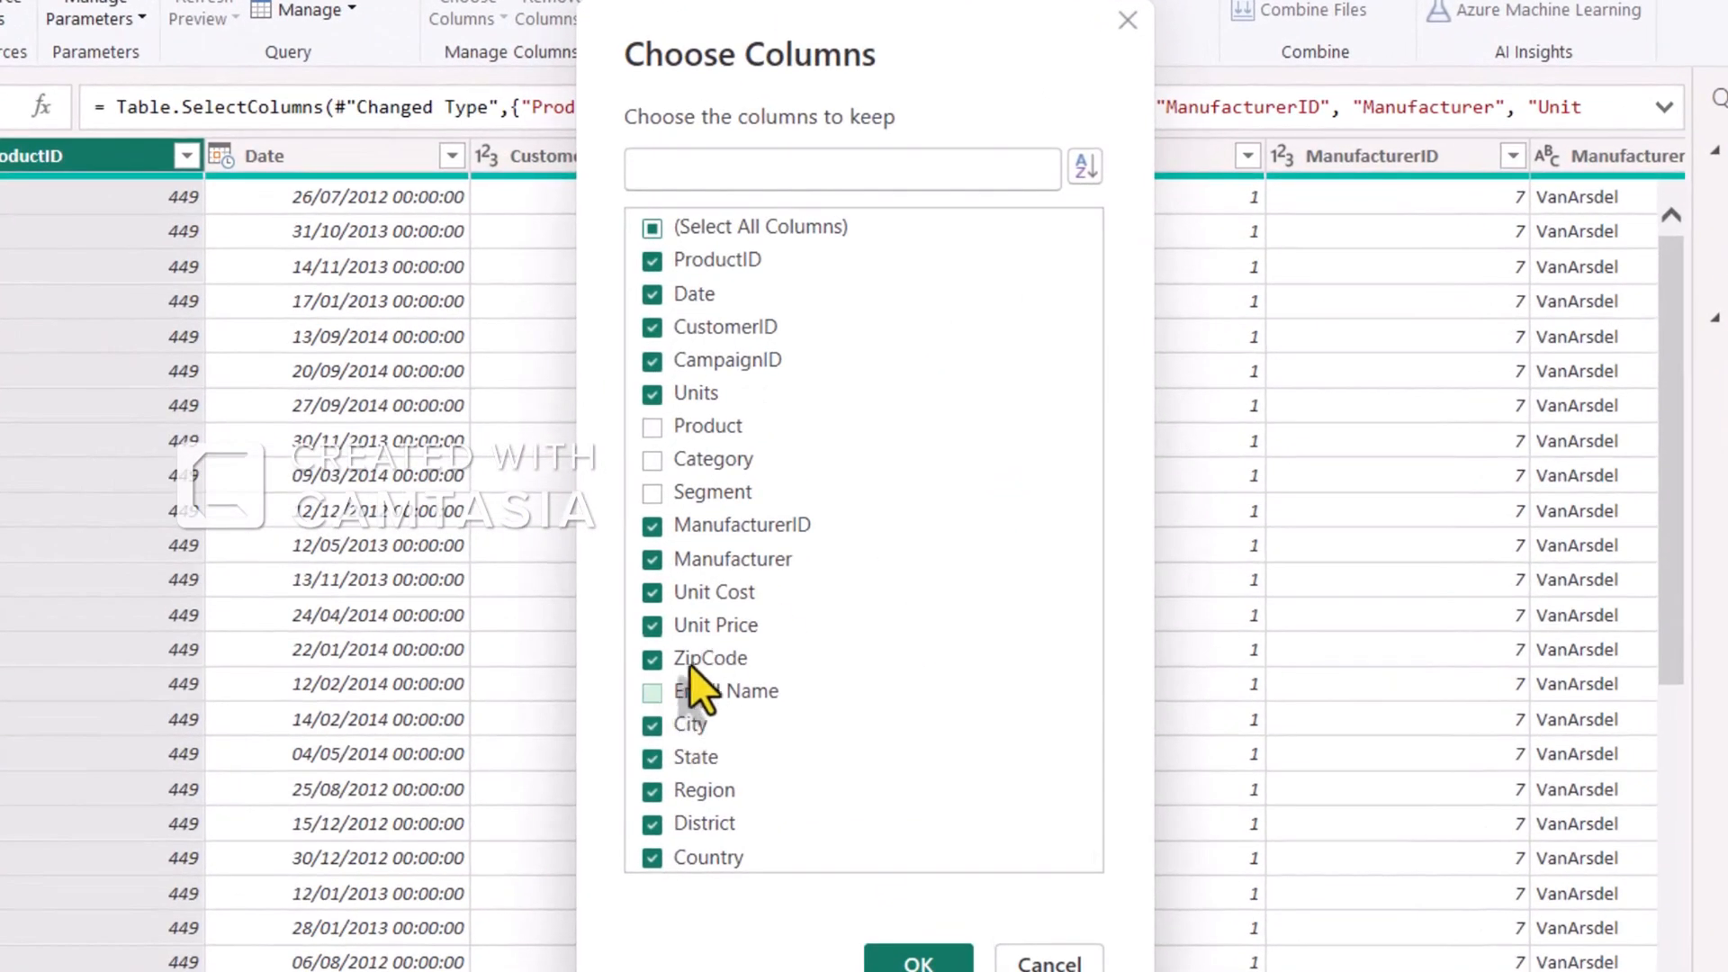
left_click(650, 724)
left_click(650, 759)
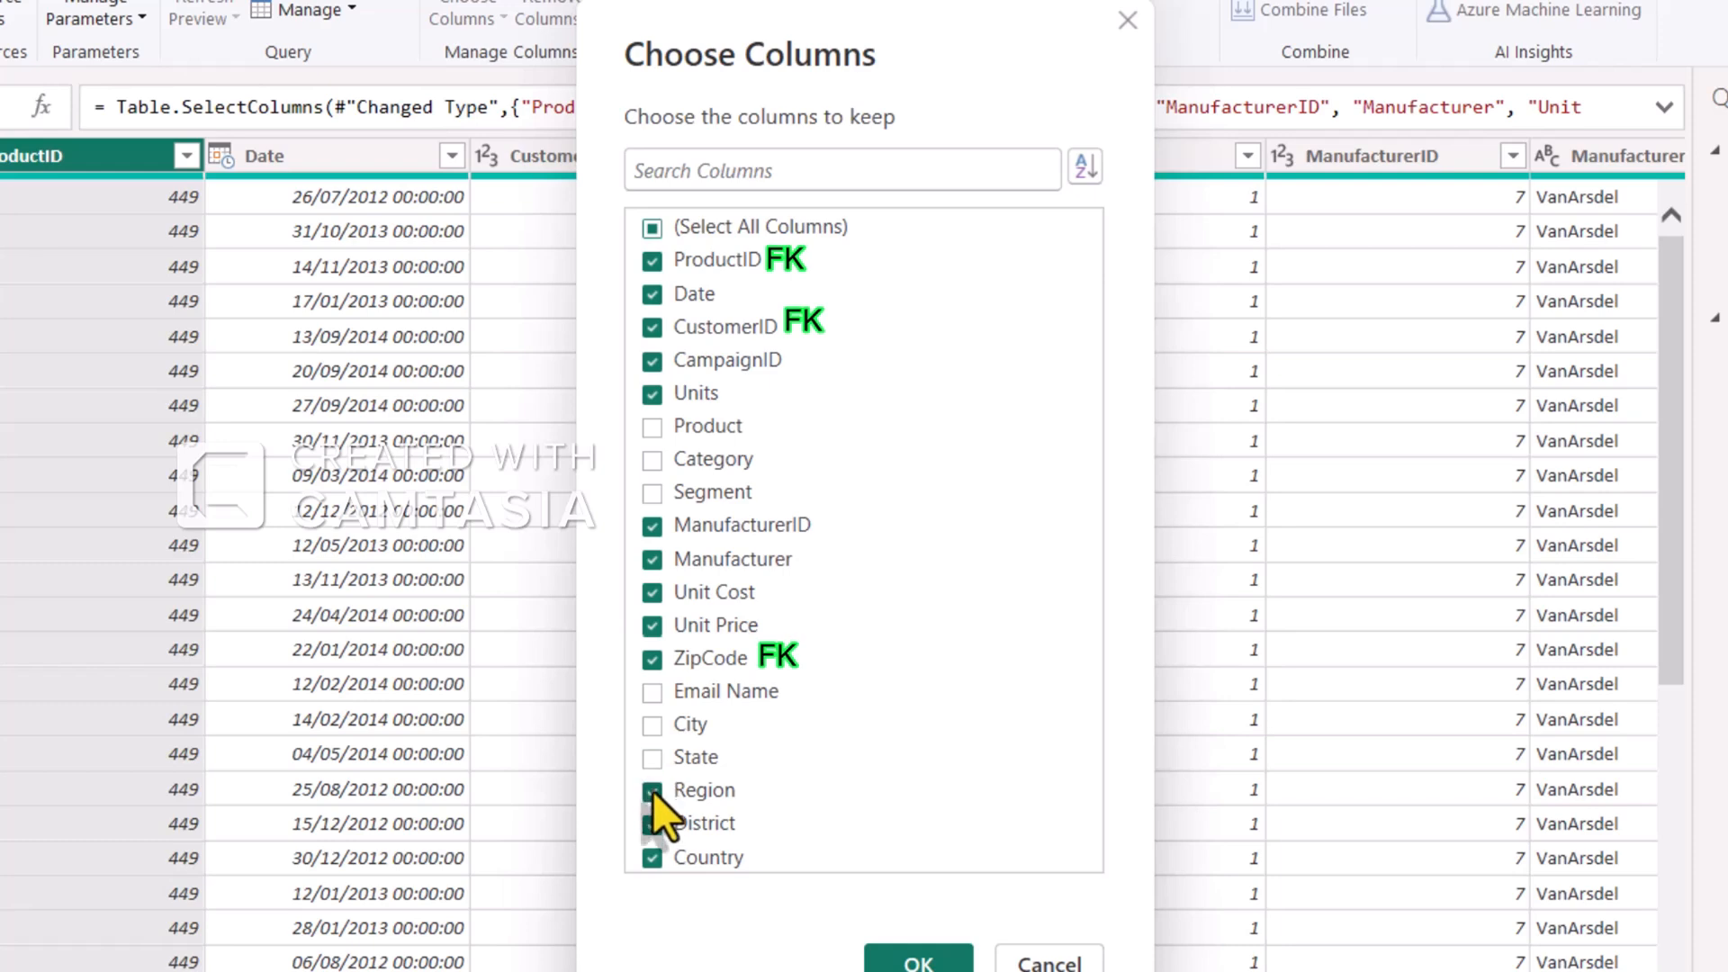
left_click(652, 791)
left_click(656, 822)
left_click(653, 855)
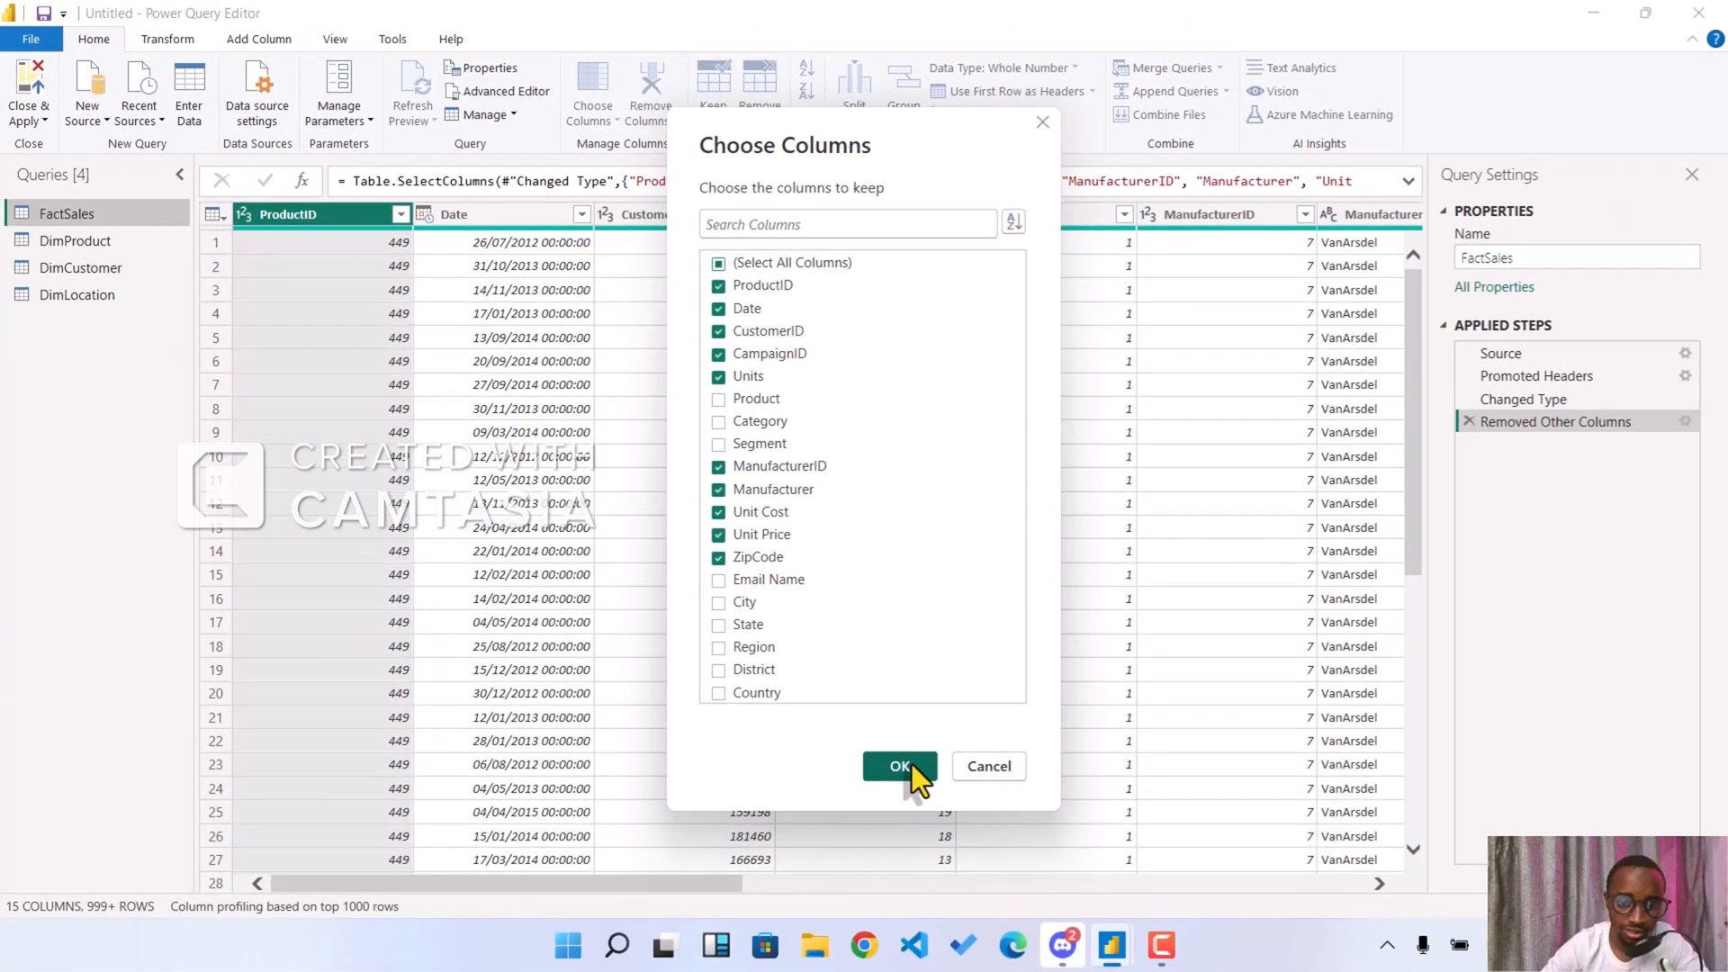
left_click(939, 954)
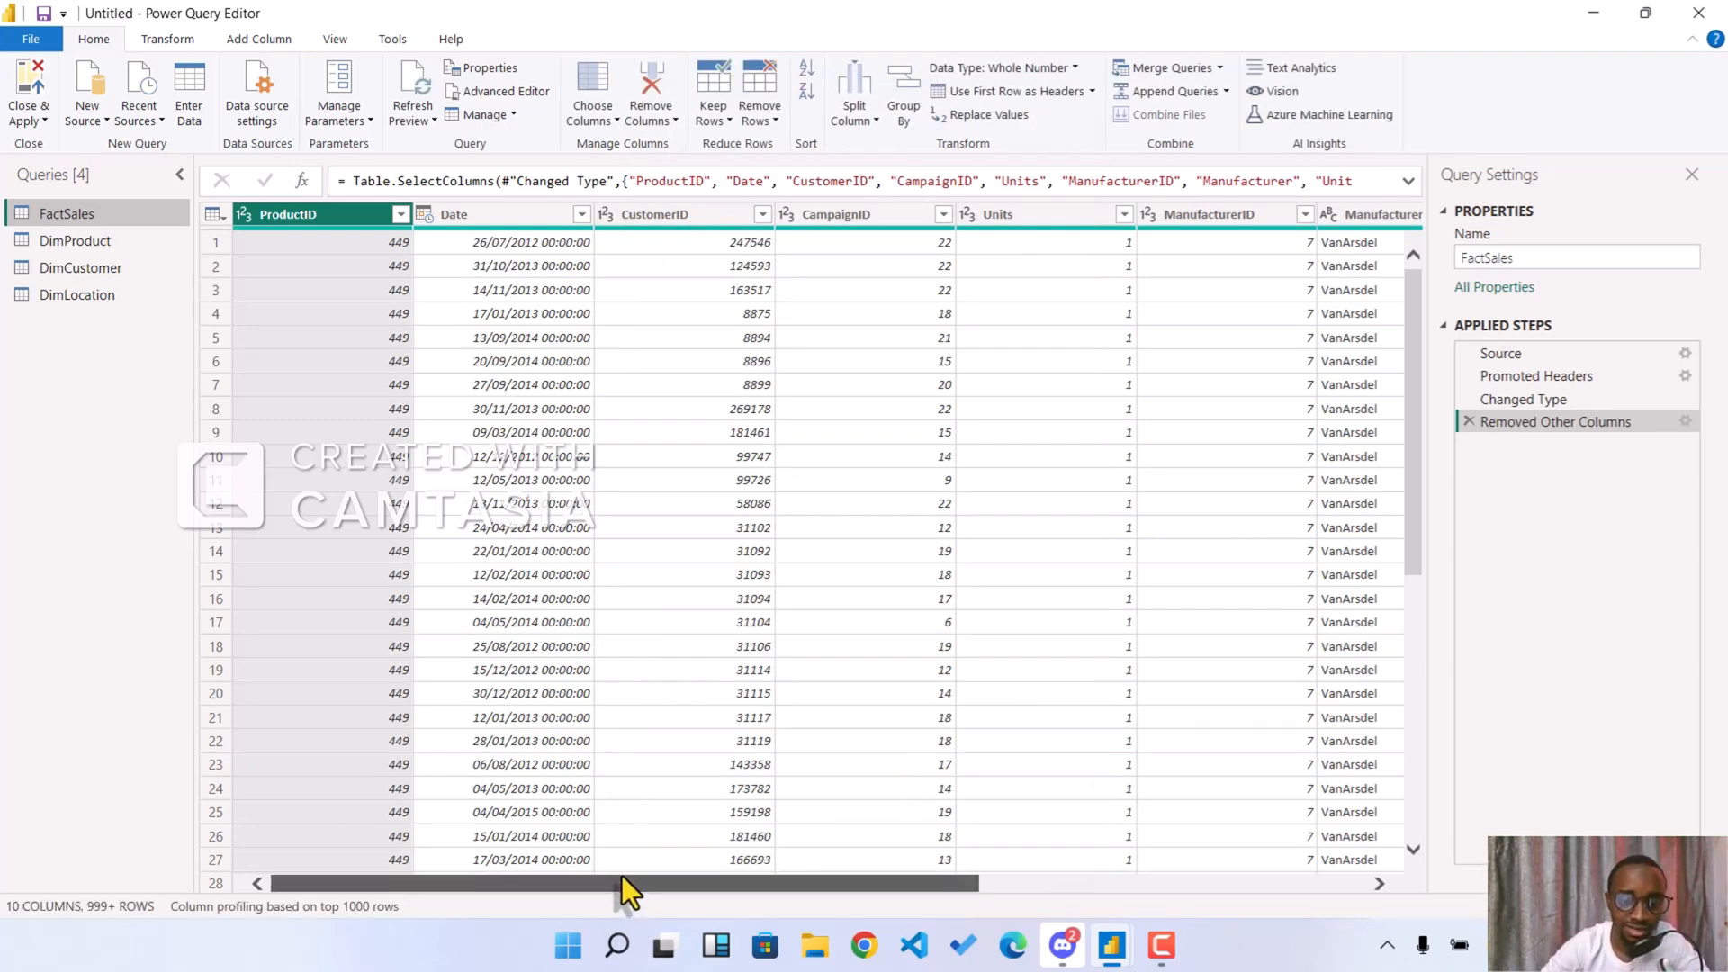
left_click_drag(622, 882, 371, 911)
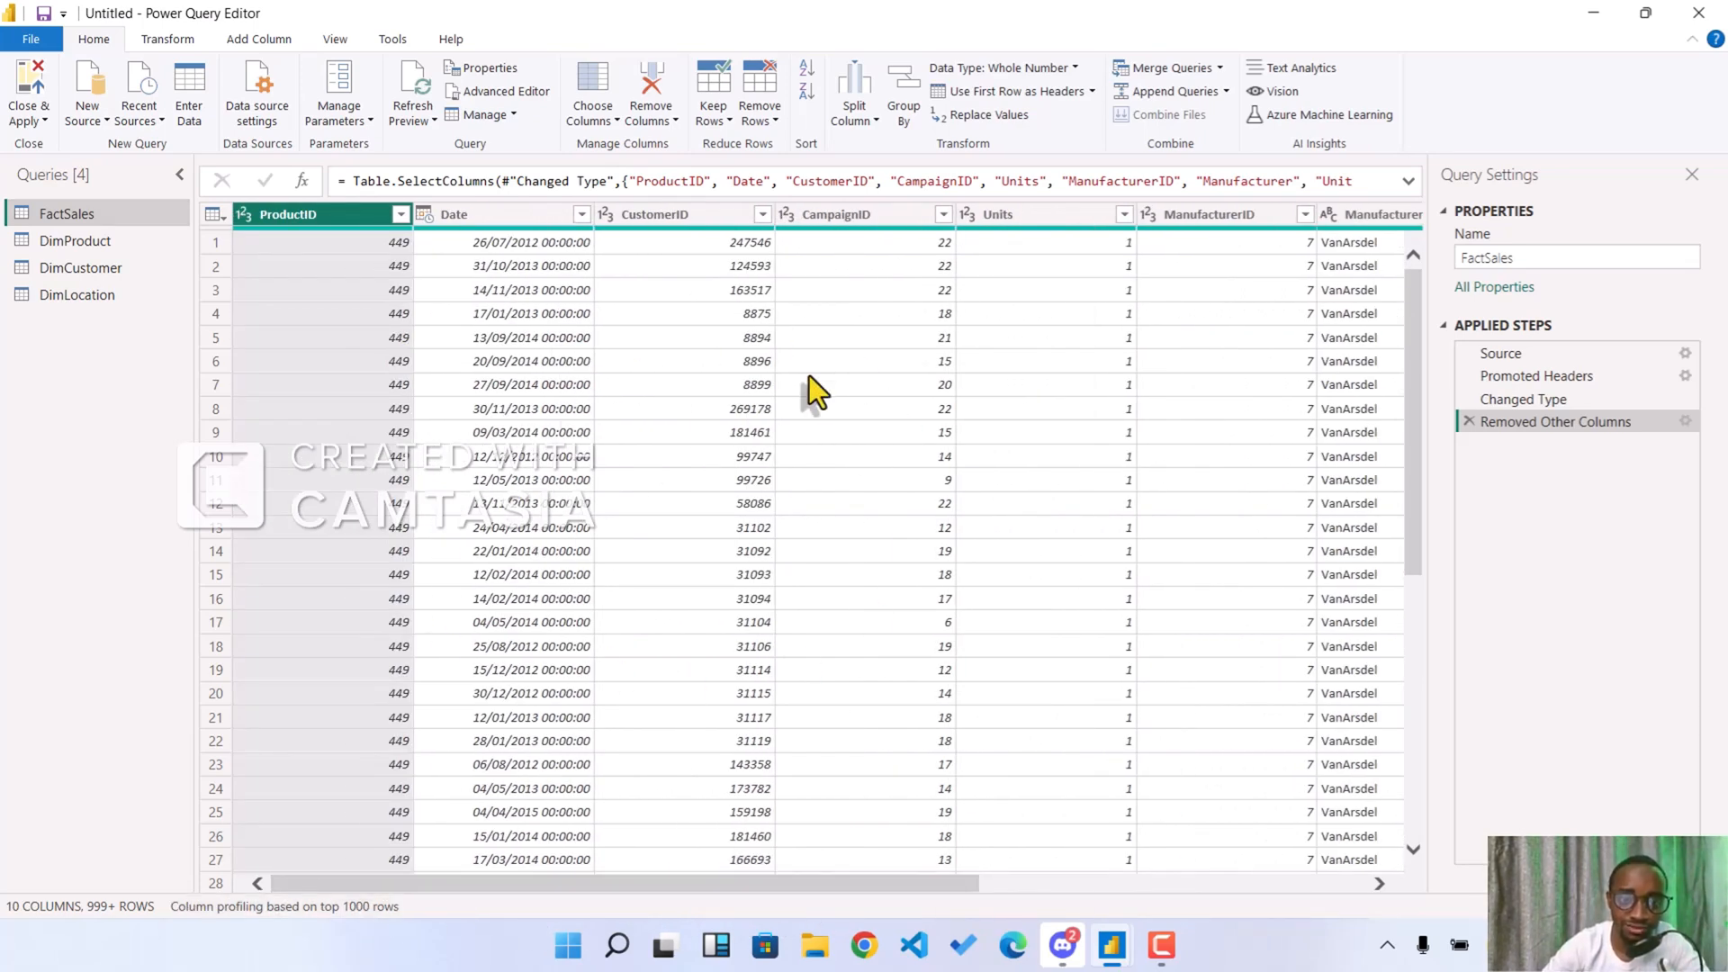
- Review the DimProduct, DimCustomer and DimLocation queries one after another
left_click(79, 240)
left_click(106, 267)
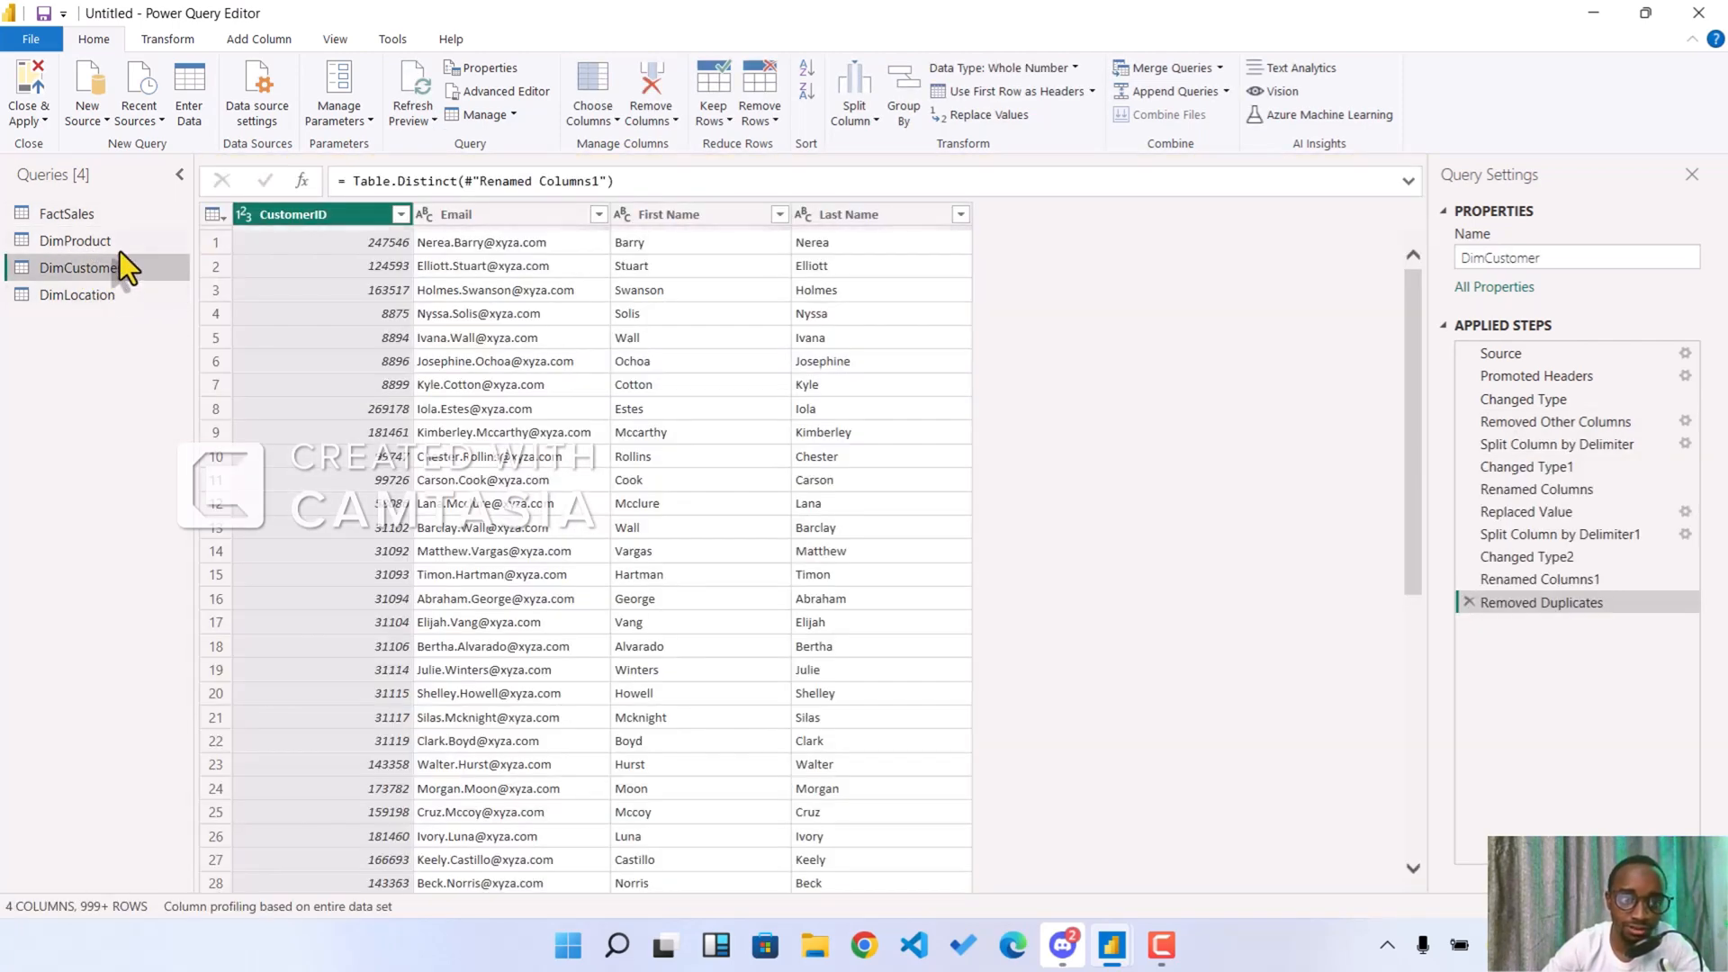
left_click(114, 295)
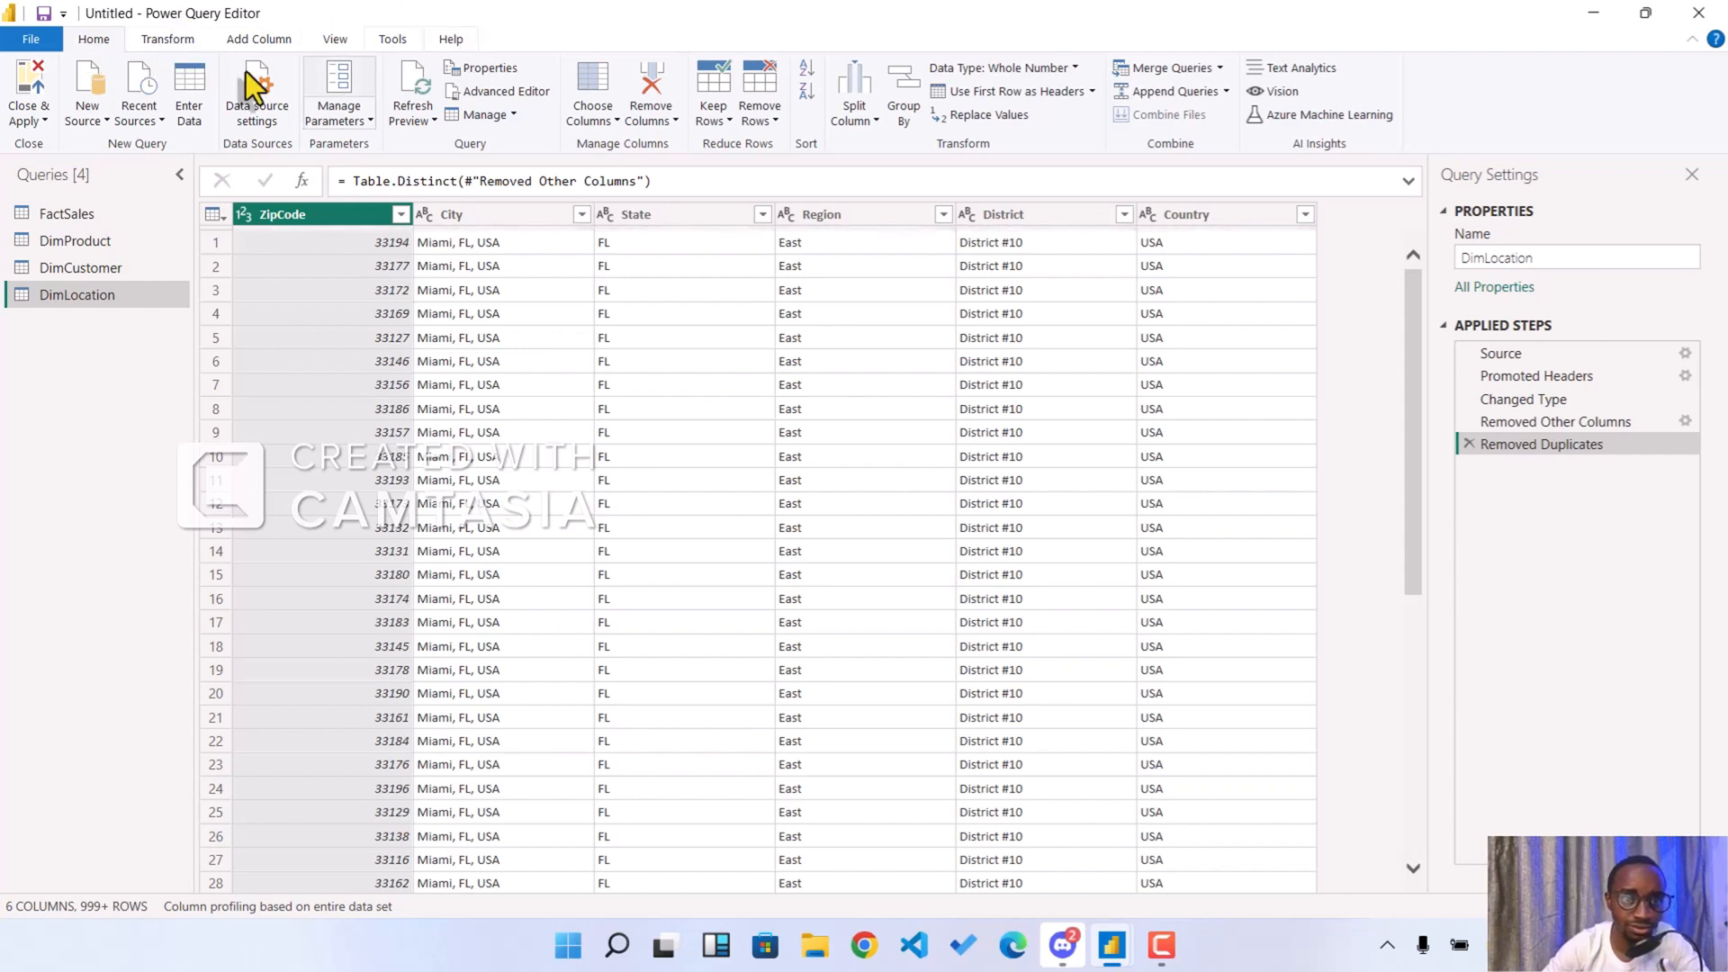
- Create a blank query and replace its code with the pasted Create Date Dimension function taking StartDate and EndDate
left_click(106, 121)
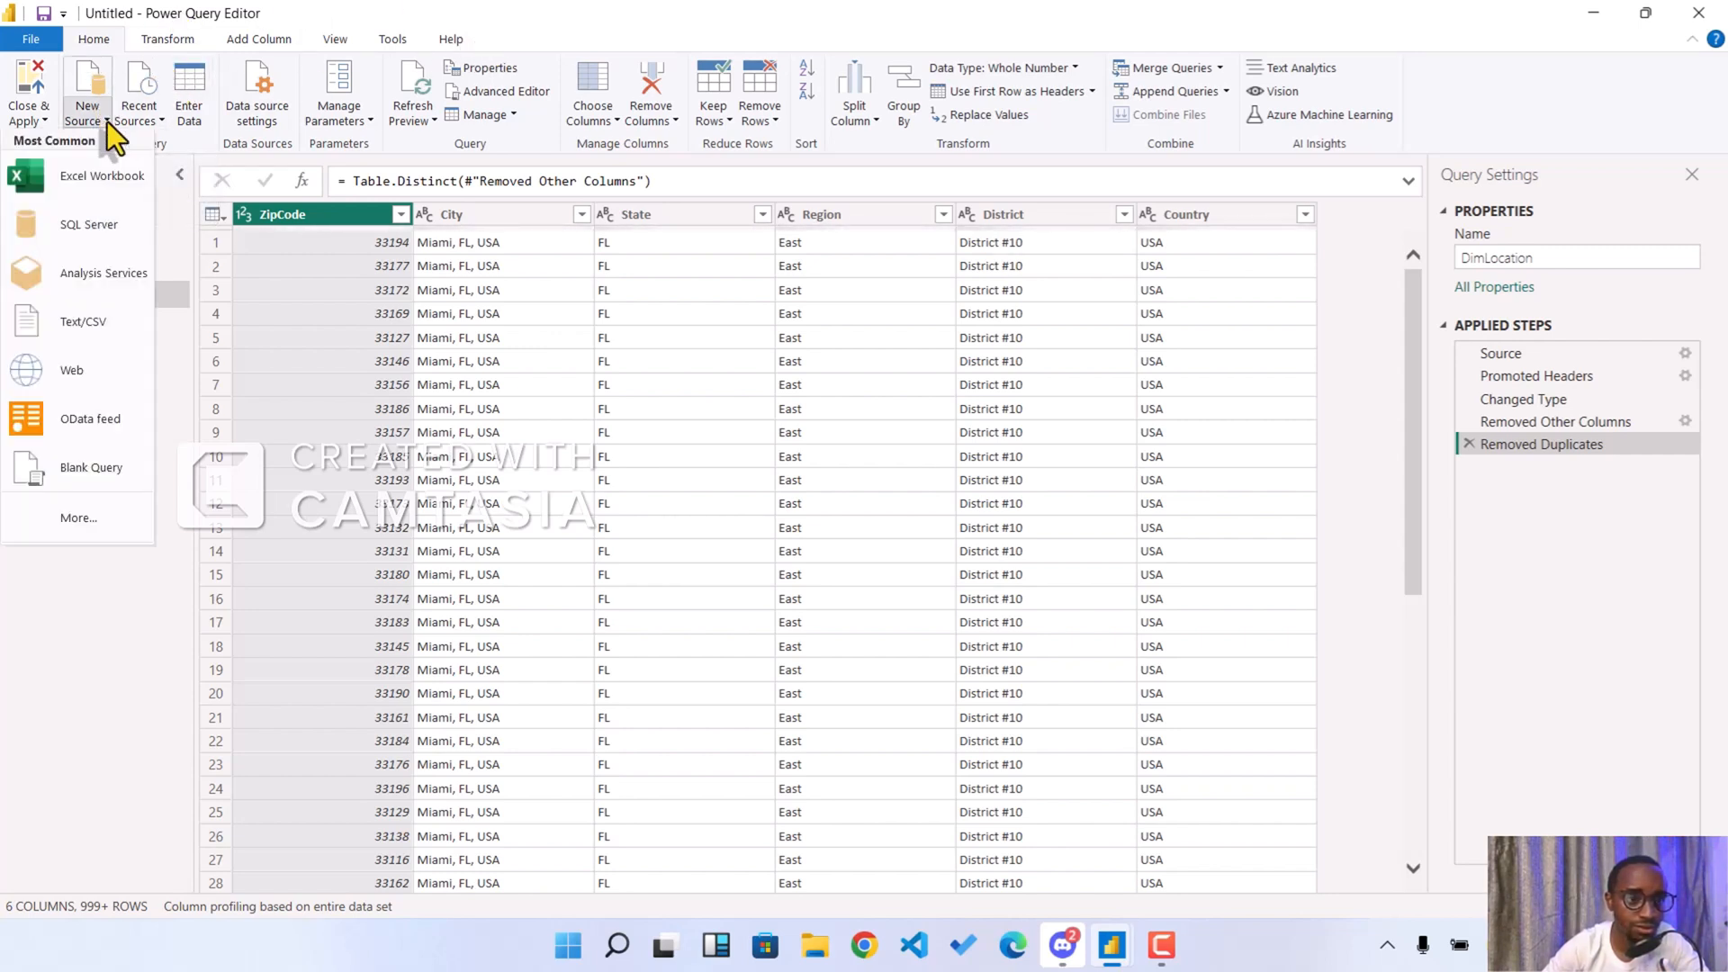
left_click(115, 469)
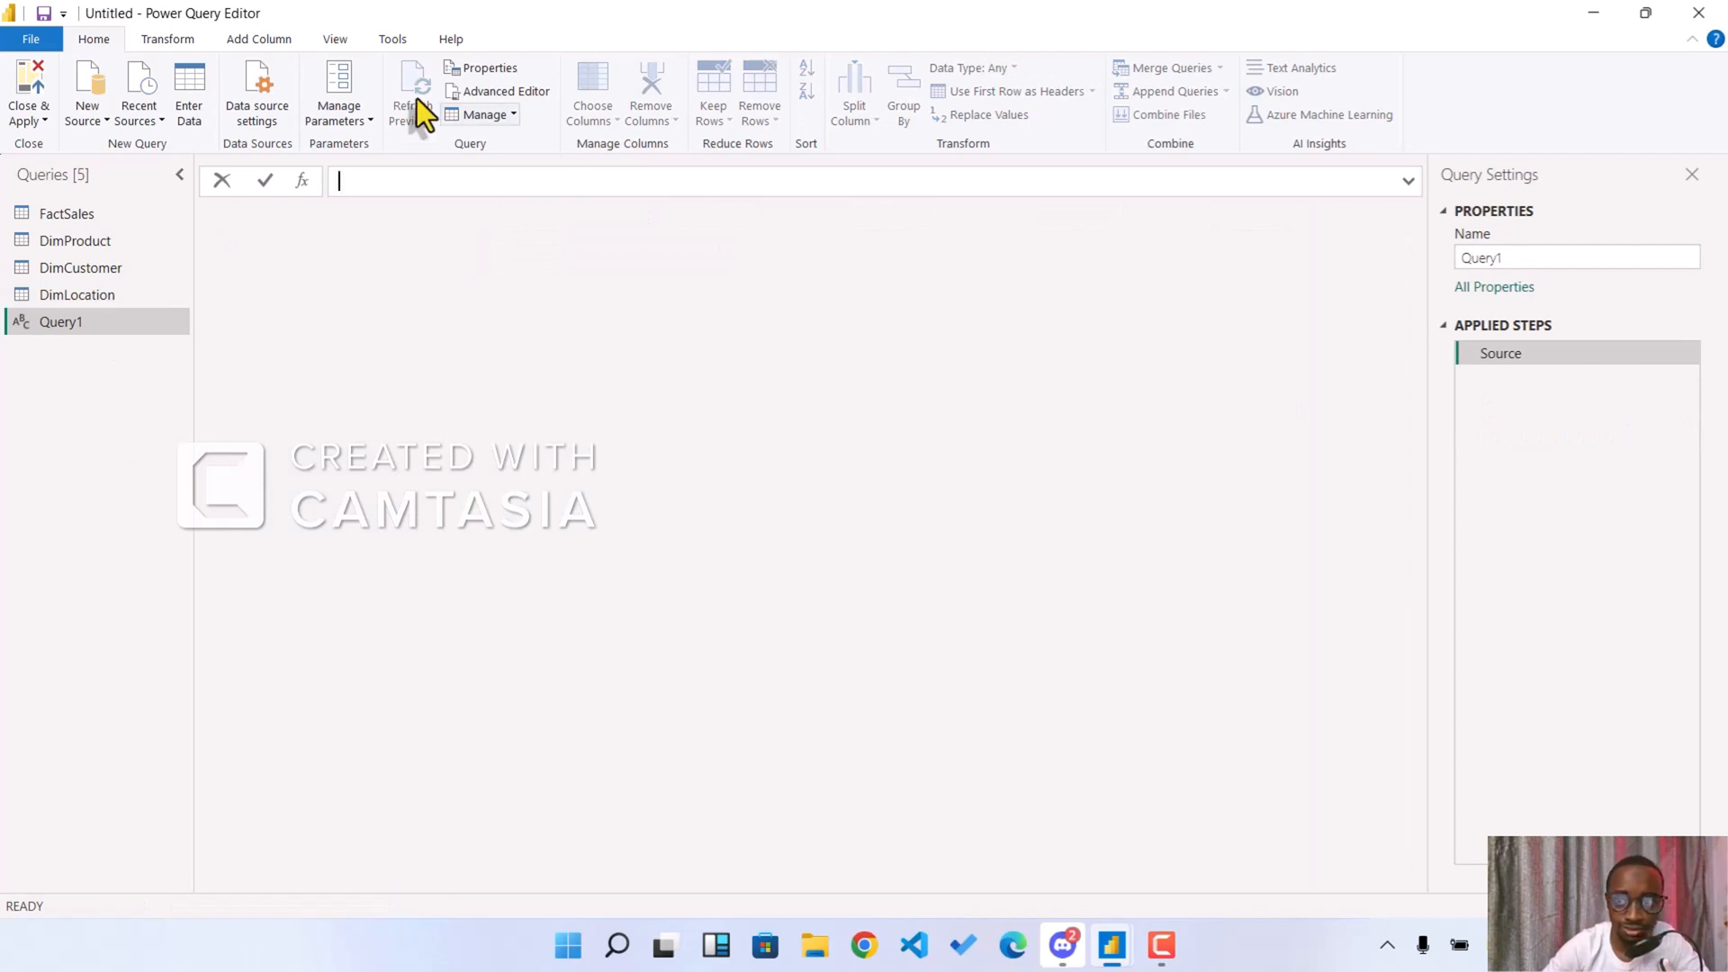
left_click(497, 90)
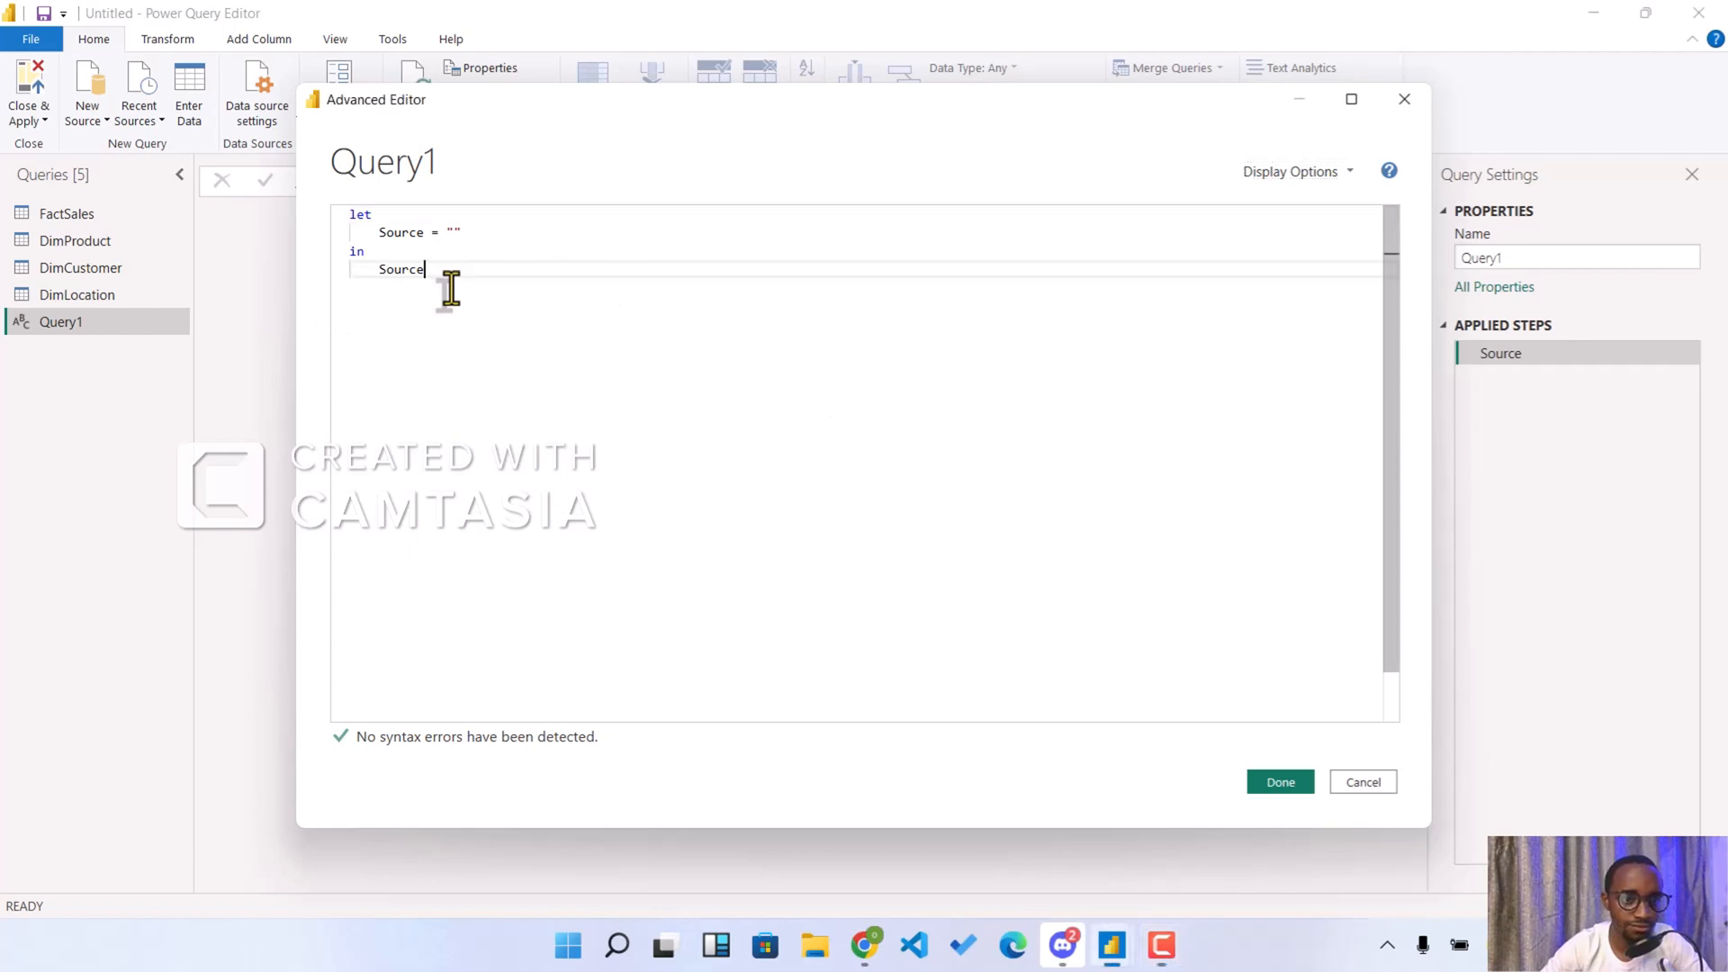
left_click_drag(450, 288, 333, 209)
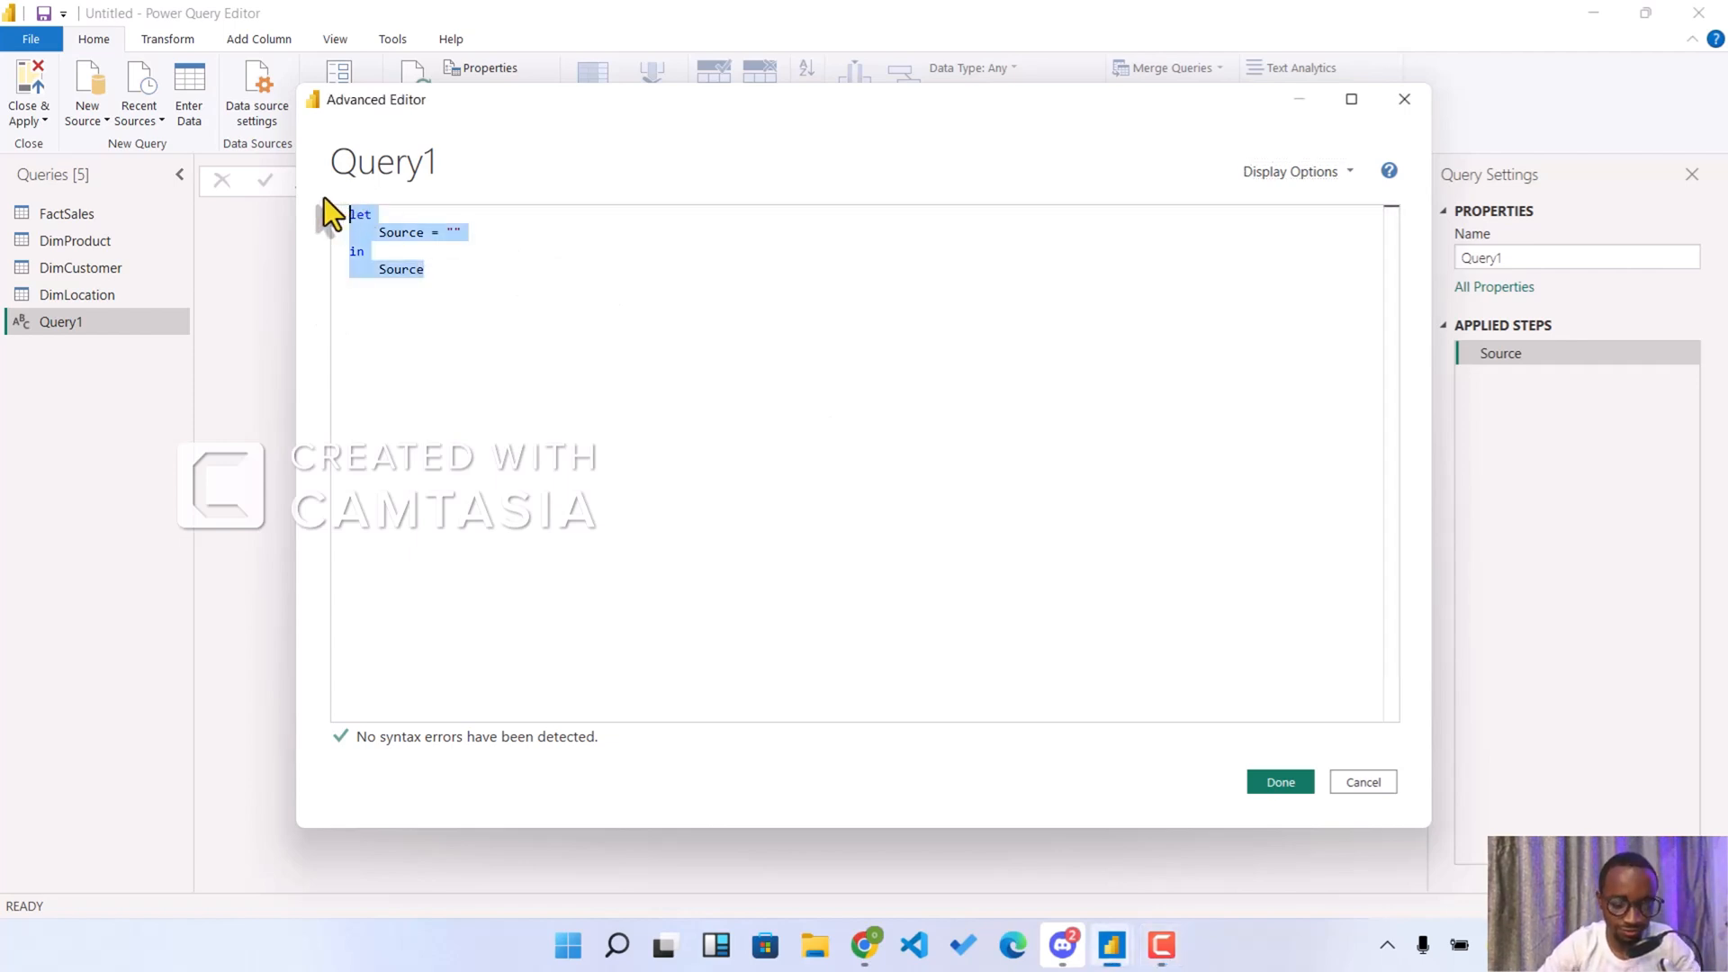
key("ctrl+v")
scroll(802, 506, "up", 7)
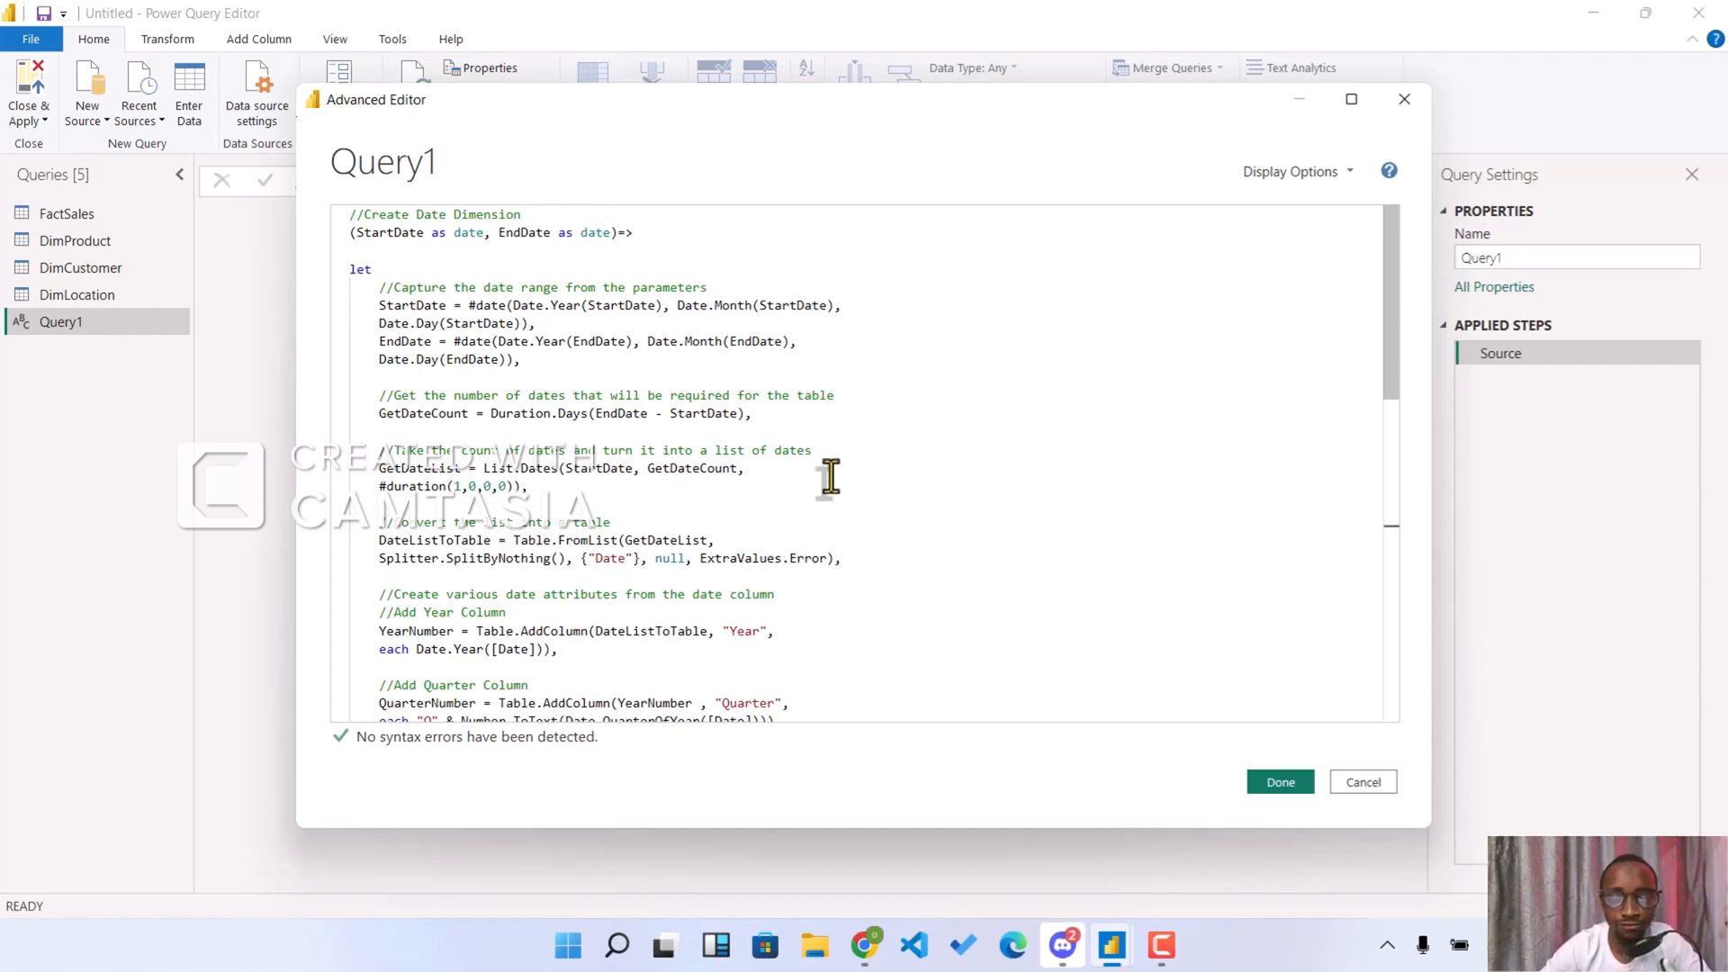
key("ctrl+End")
key("ctrl+Home")
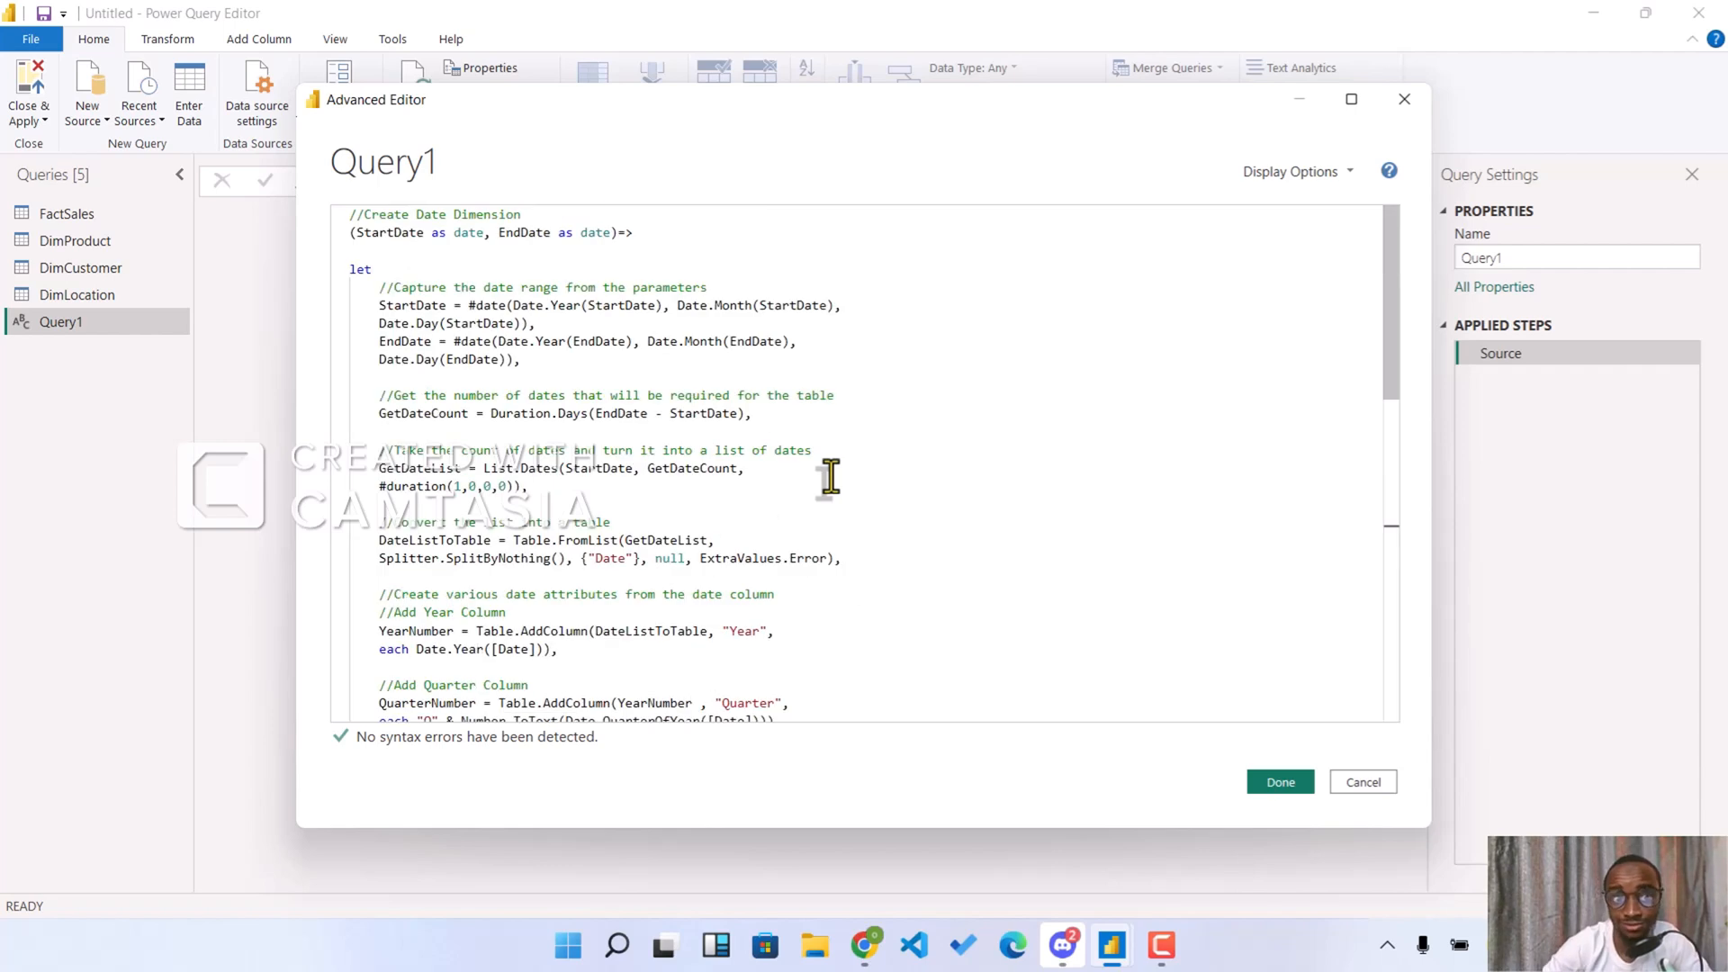
scroll(830, 477, "down", 8)
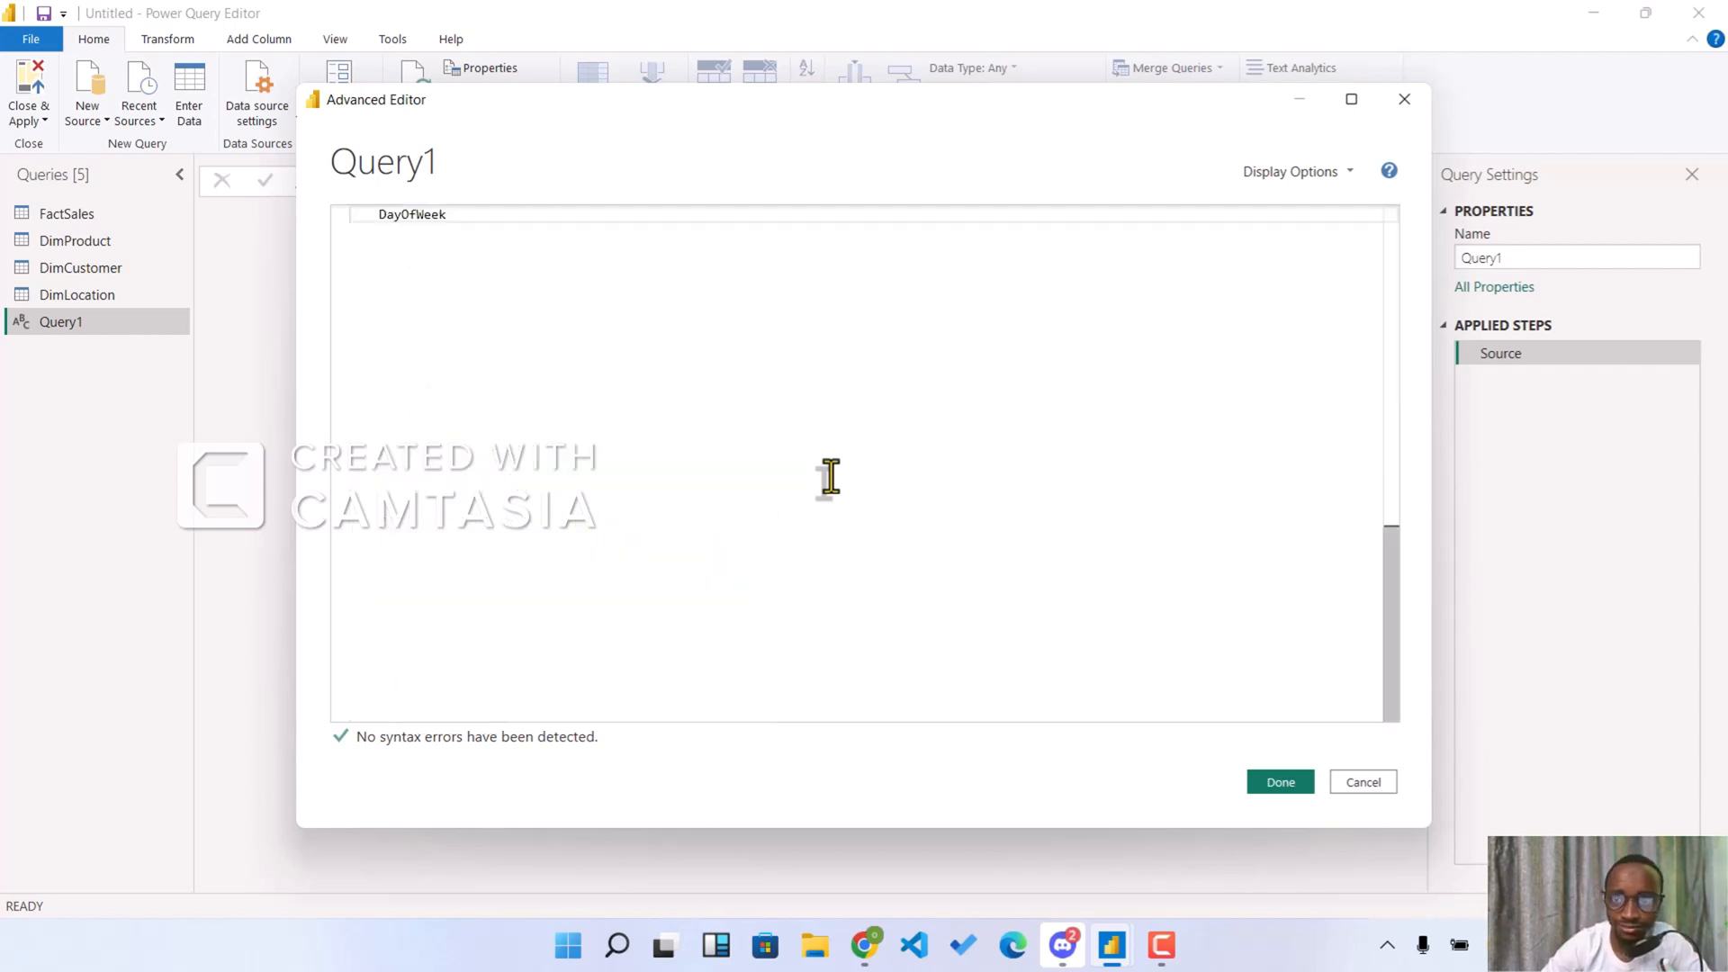
scroll(830, 477, "up", 6)
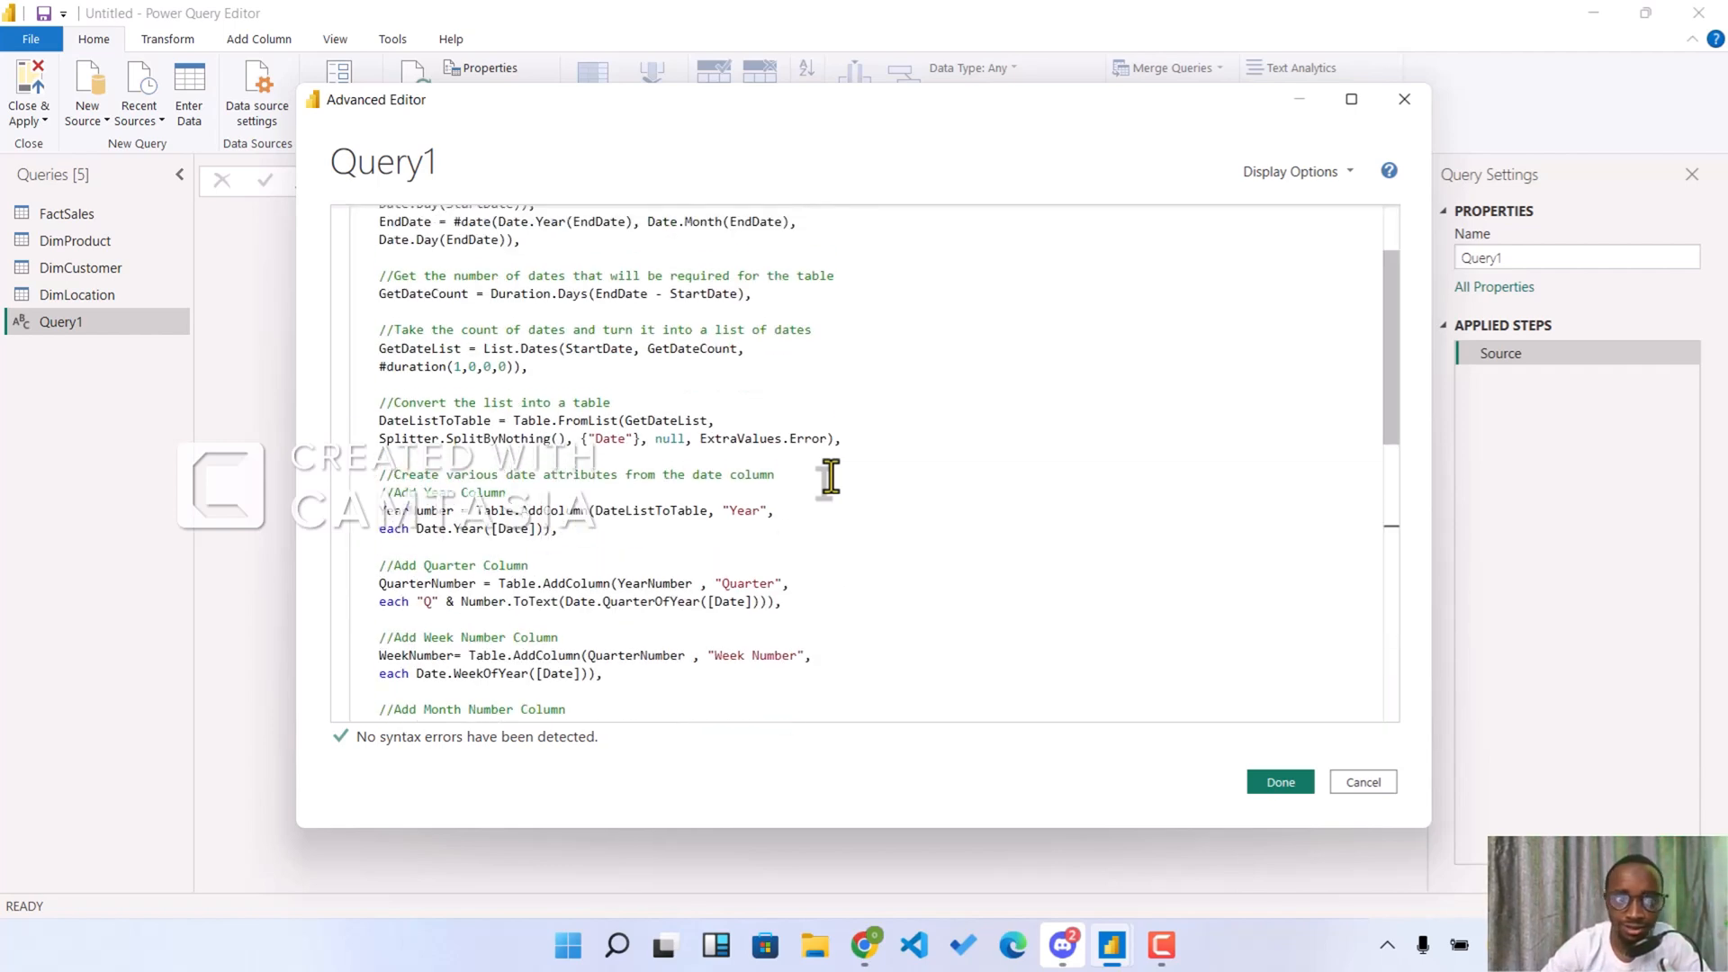
left_click(1281, 785)
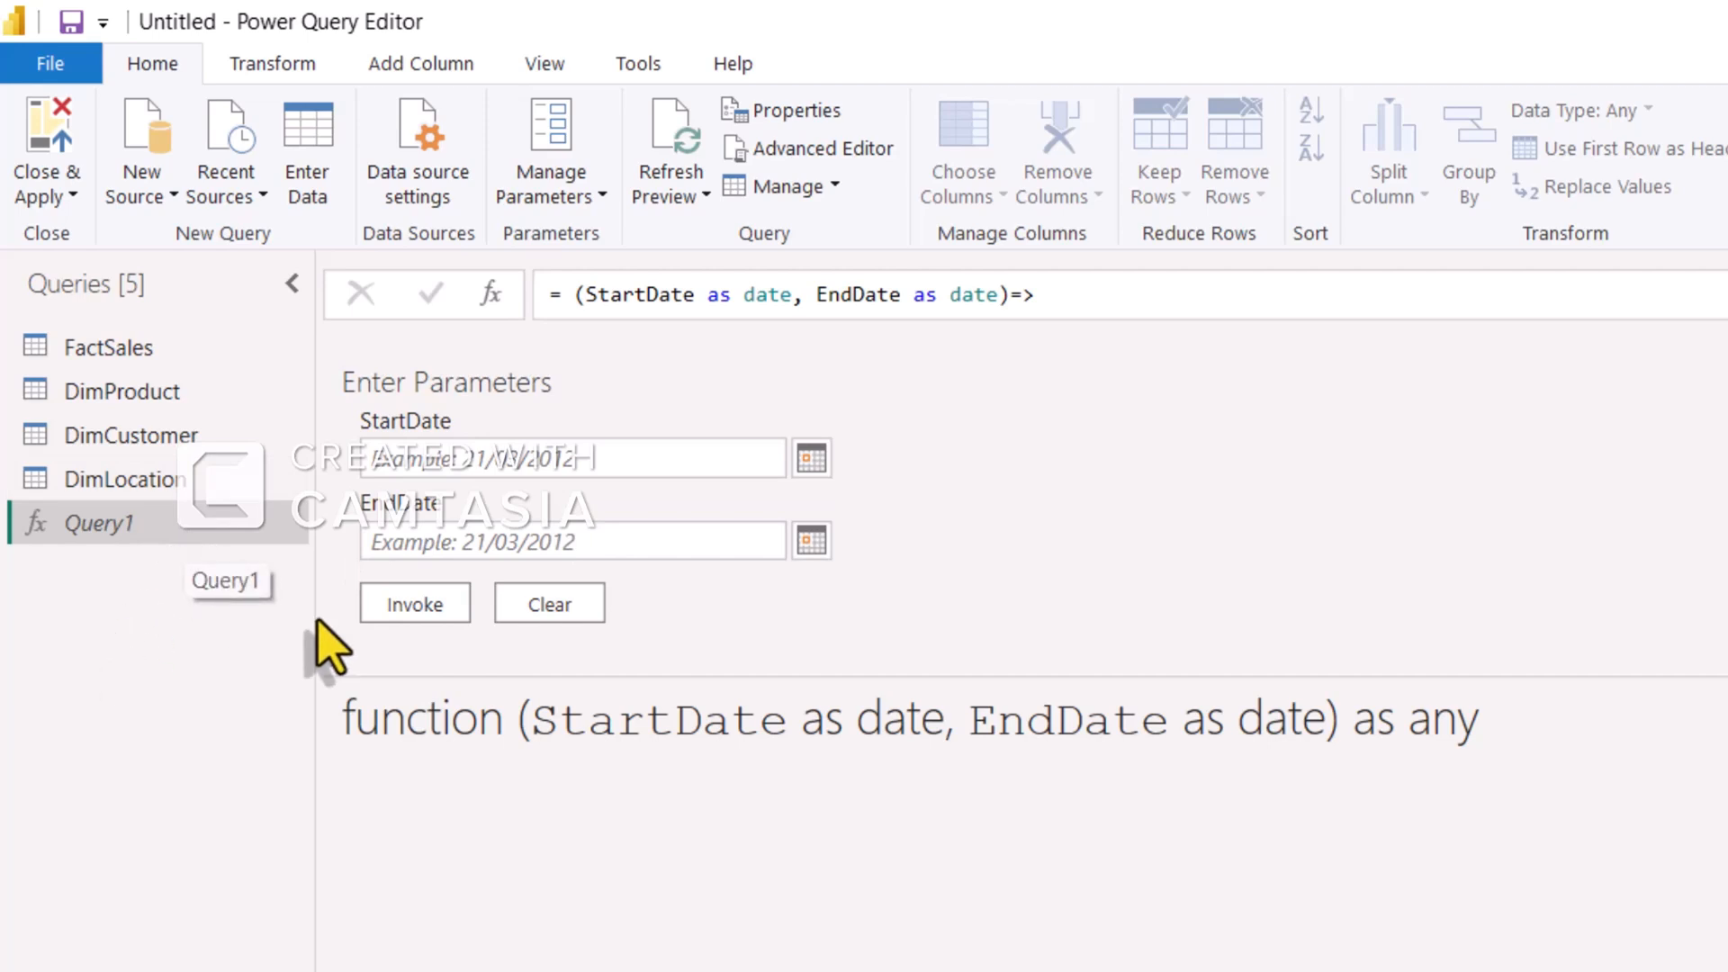
- Invoke the date function with StartDate 1/1/2001 and EndDate 31/12/2022 to generate the date table
left_click(522, 457)
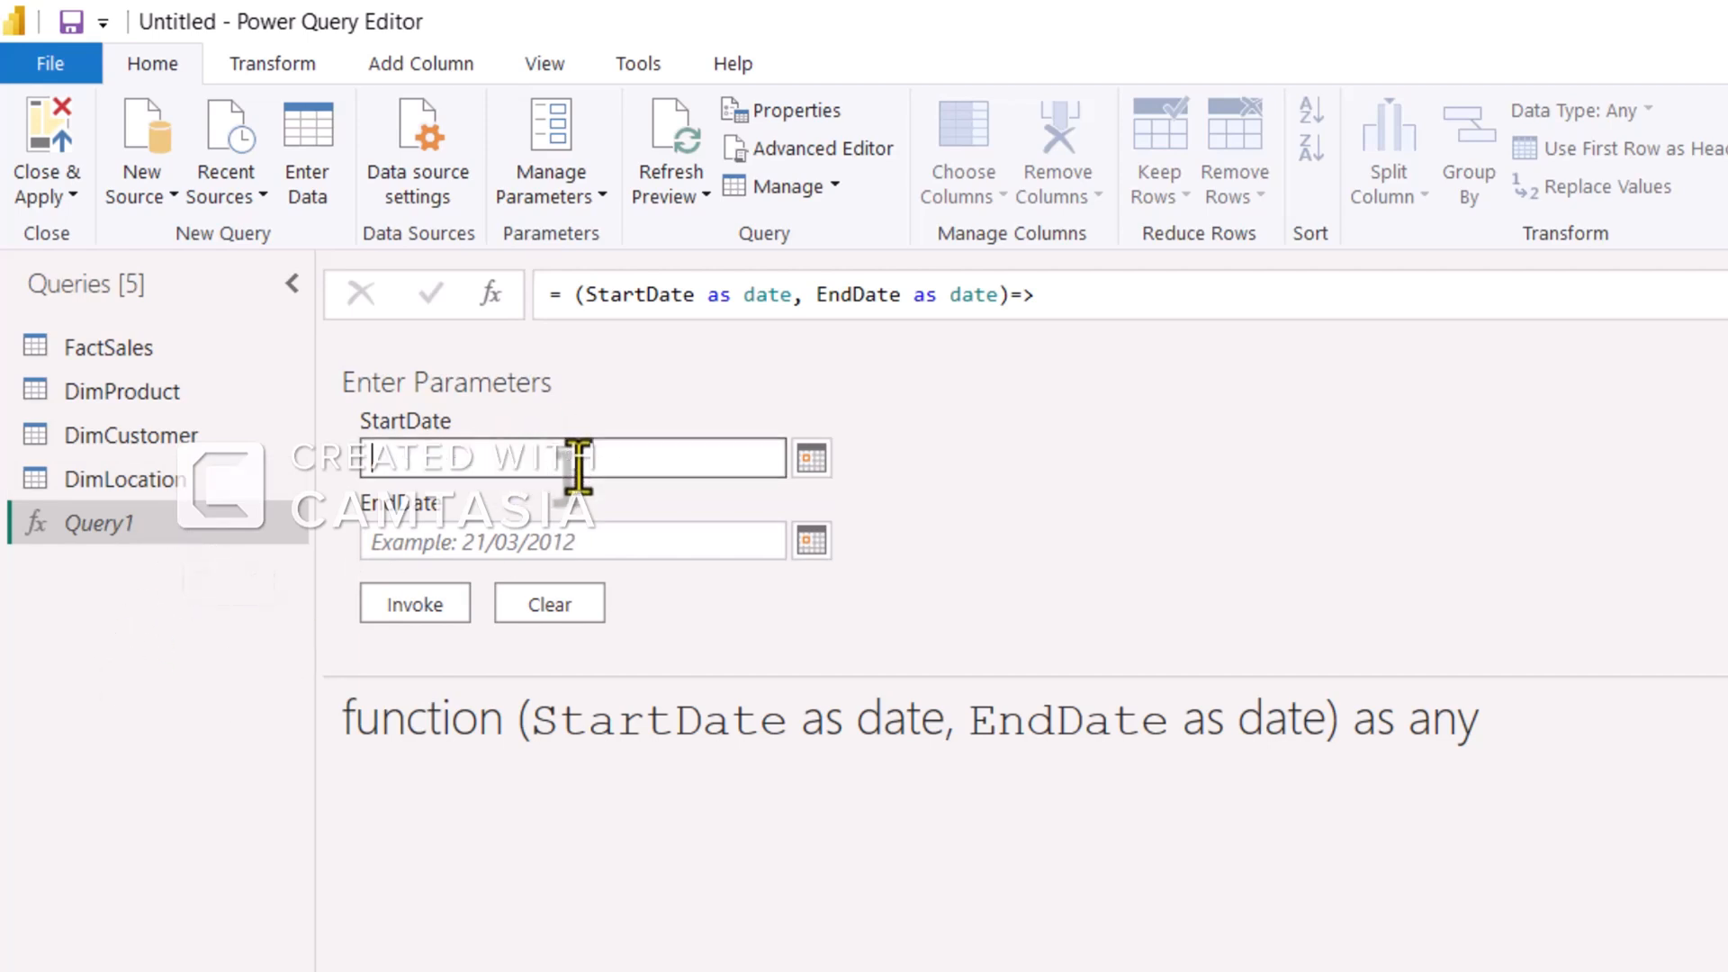
type("1")
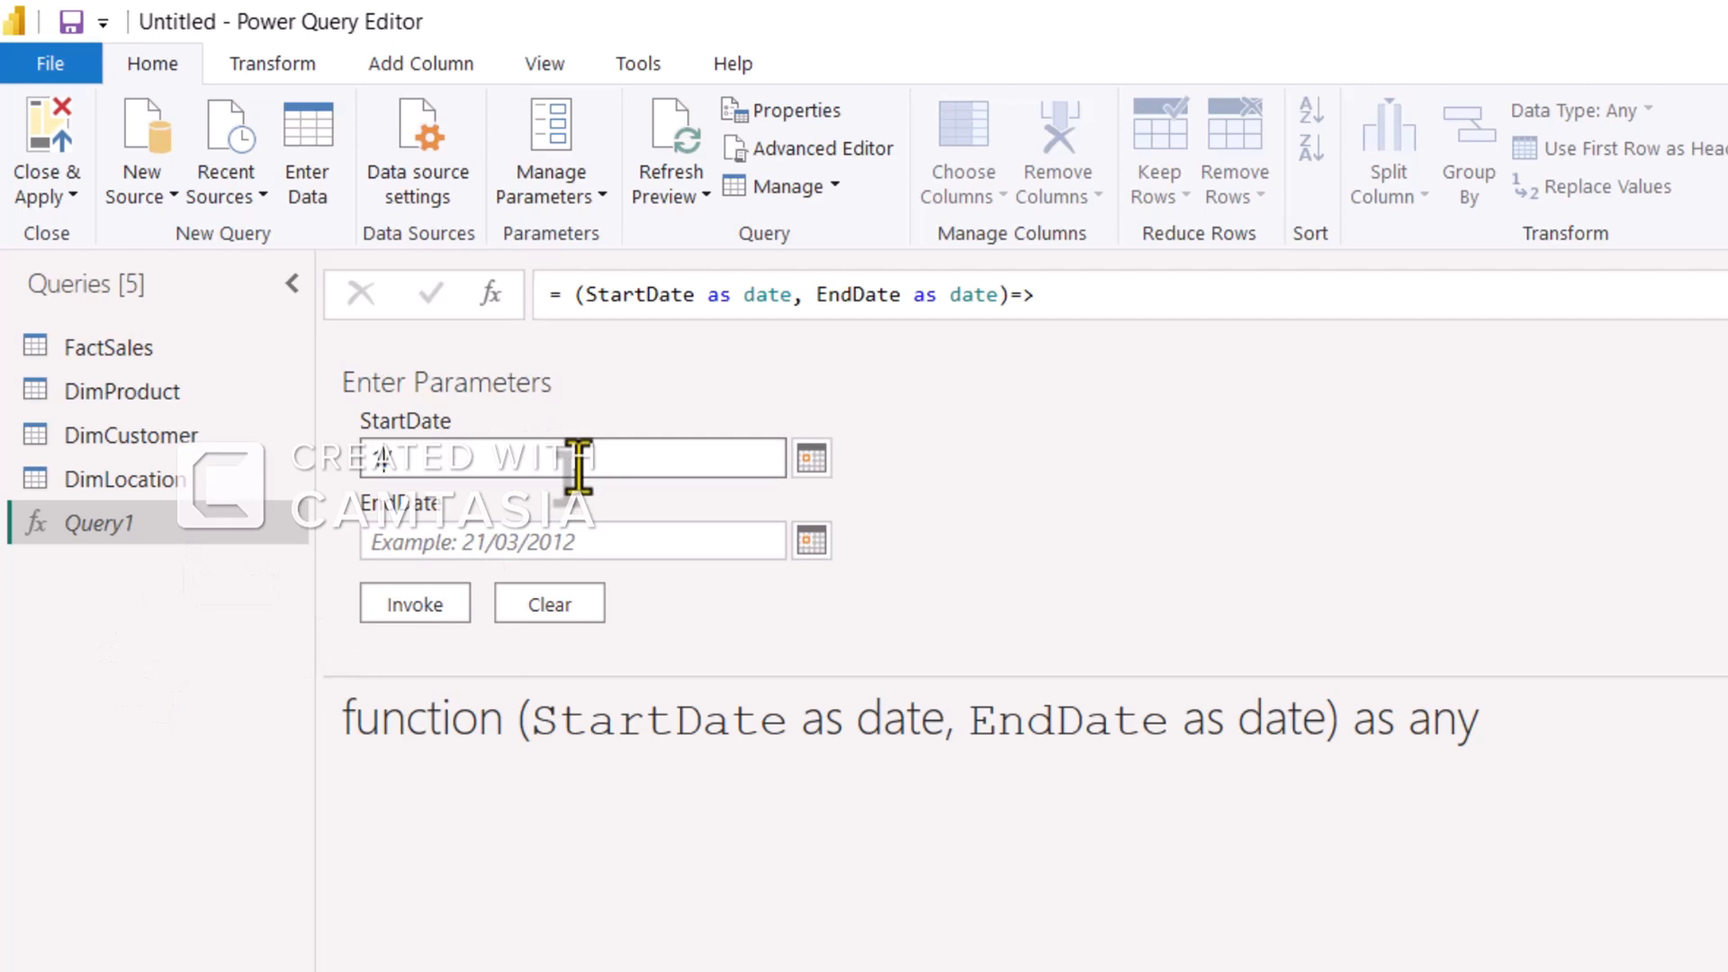
type("/1/2001")
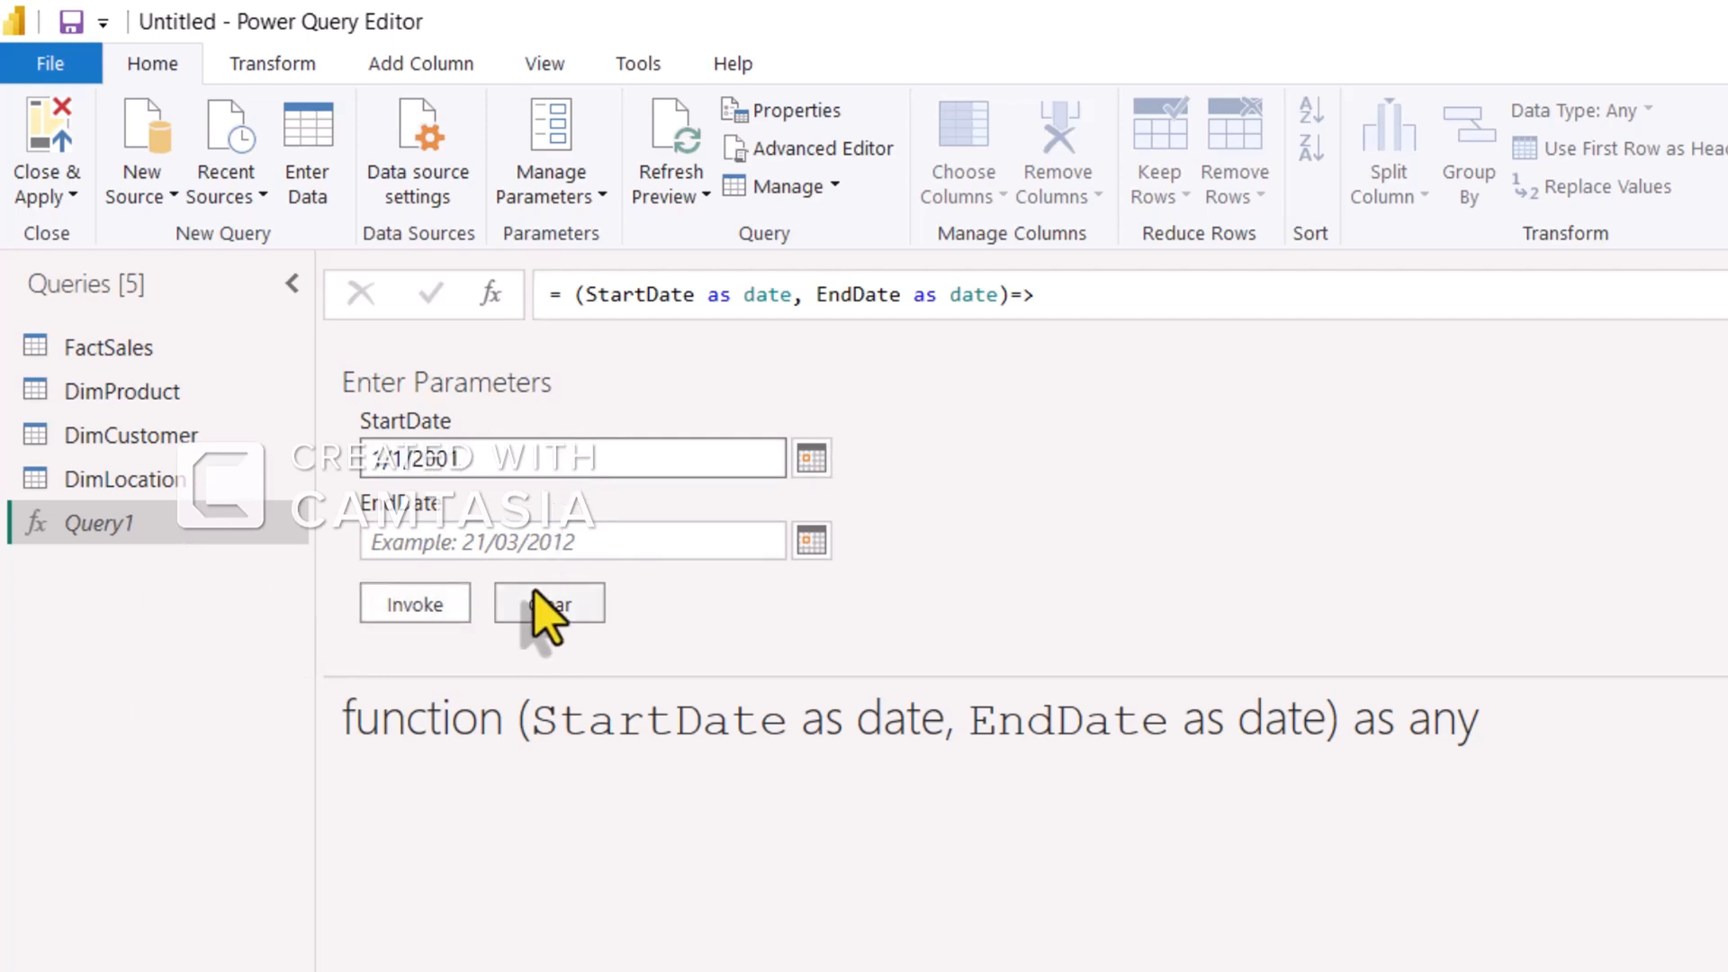
left_click(547, 540)
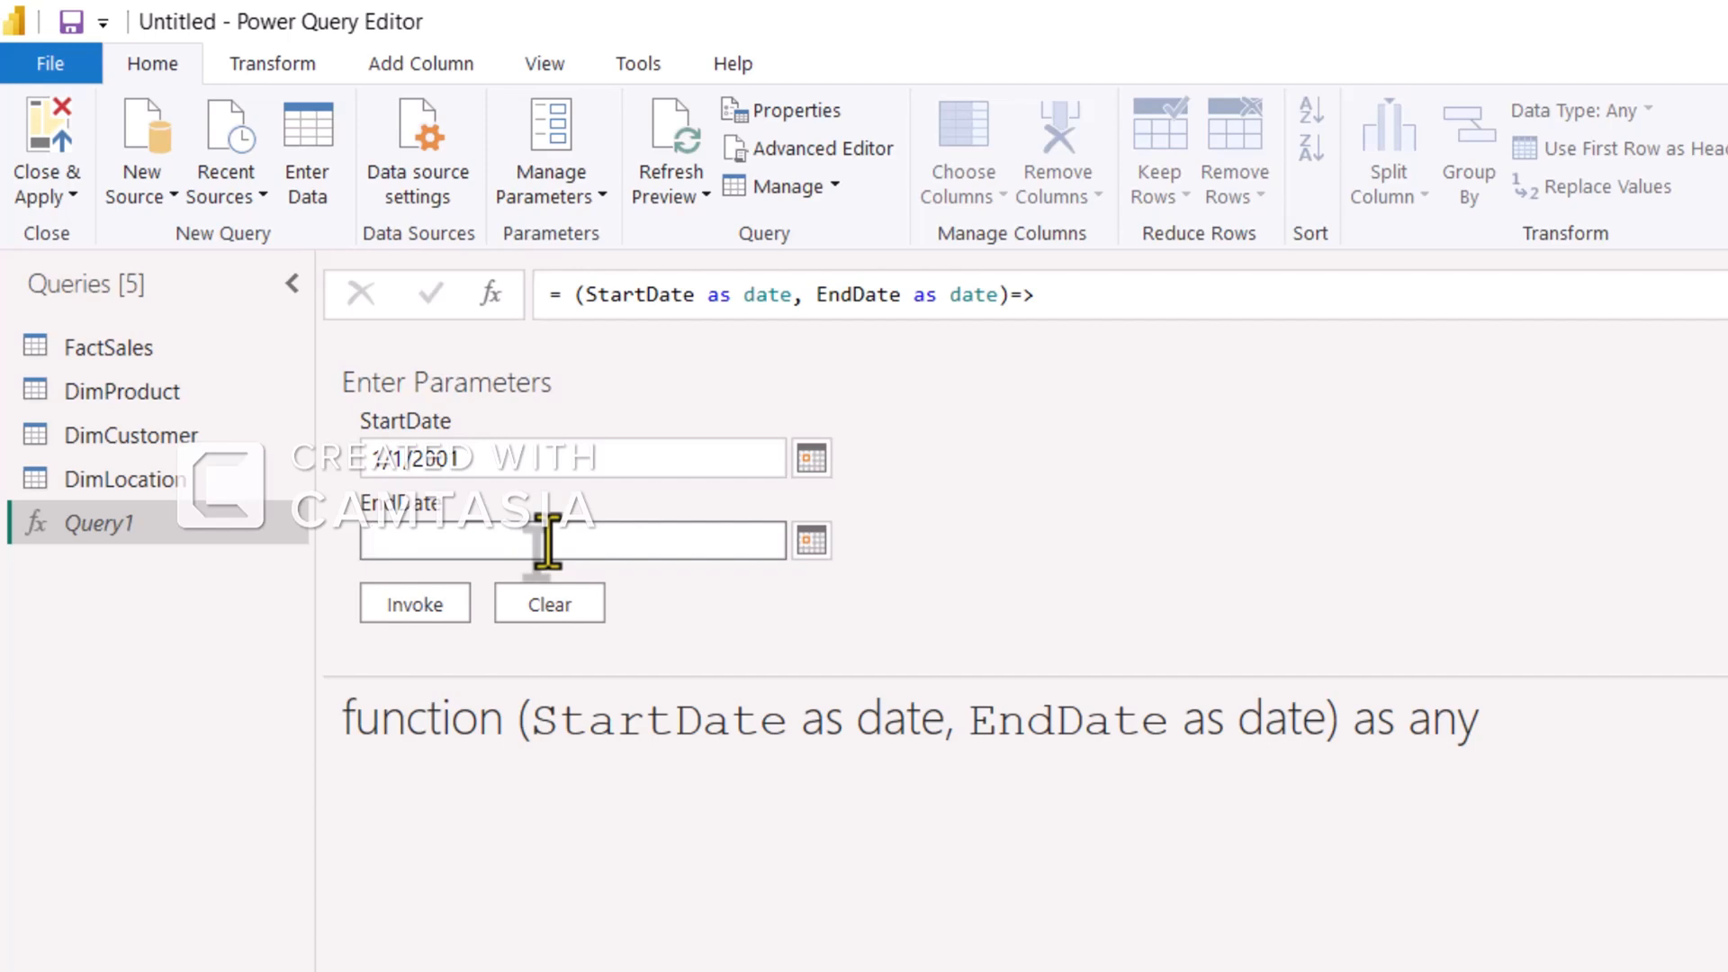
type("31/12/2022")
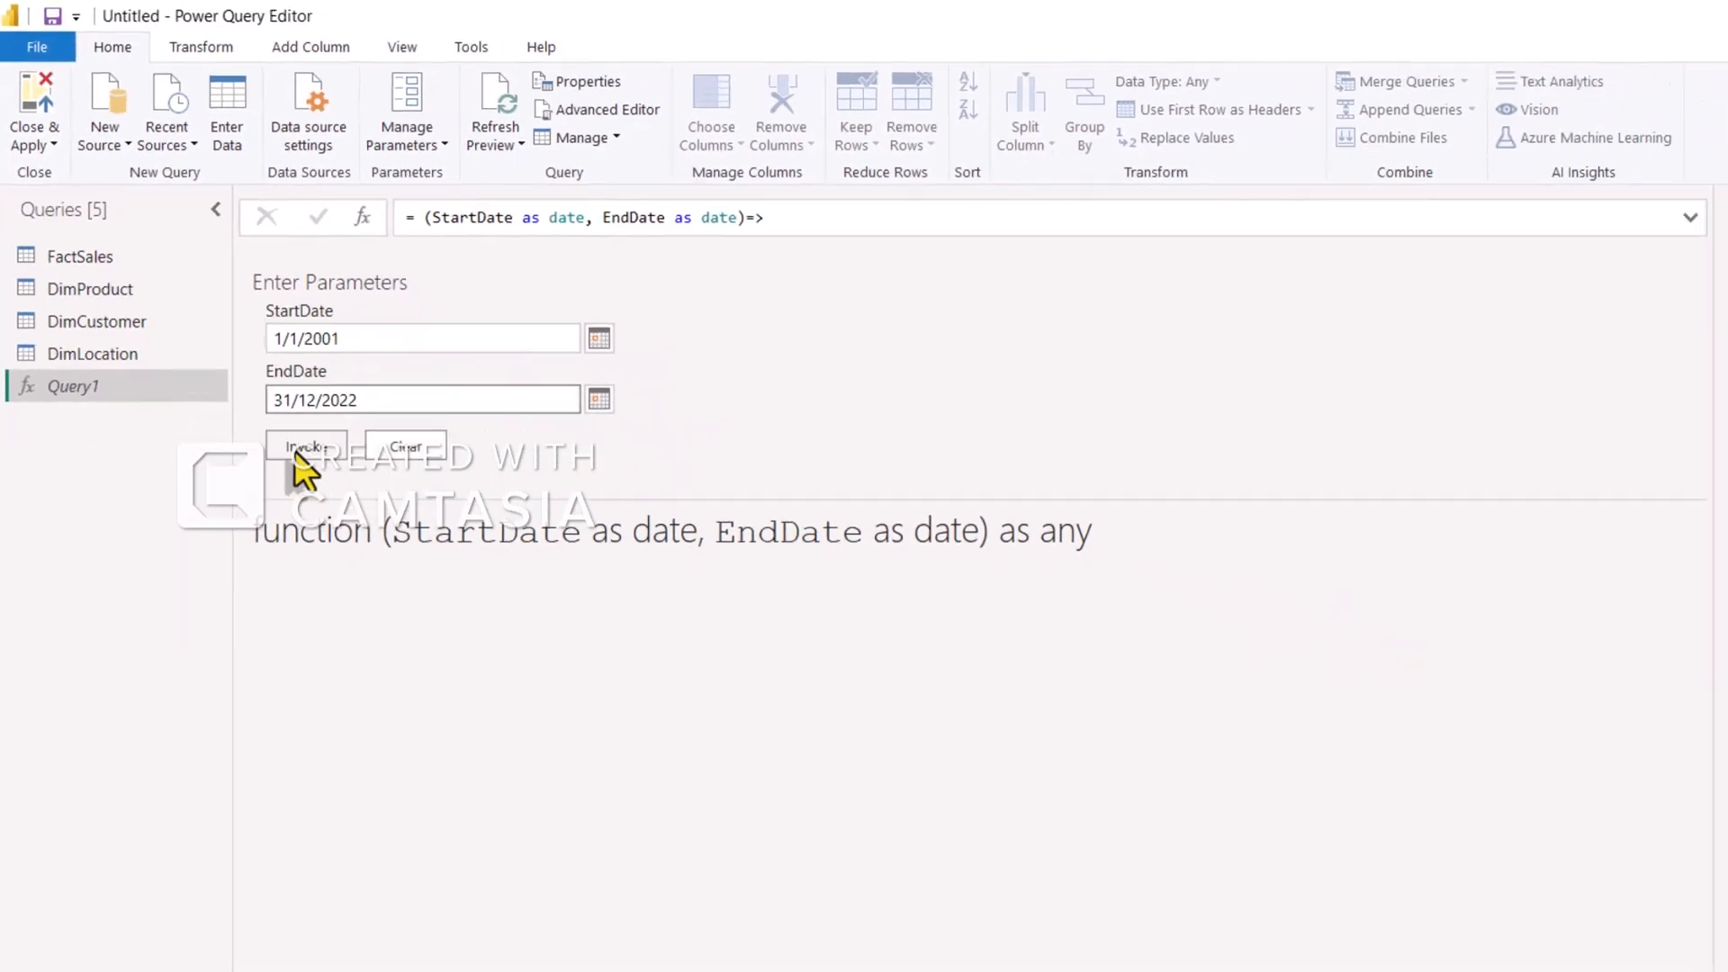
left_click(245, 376)
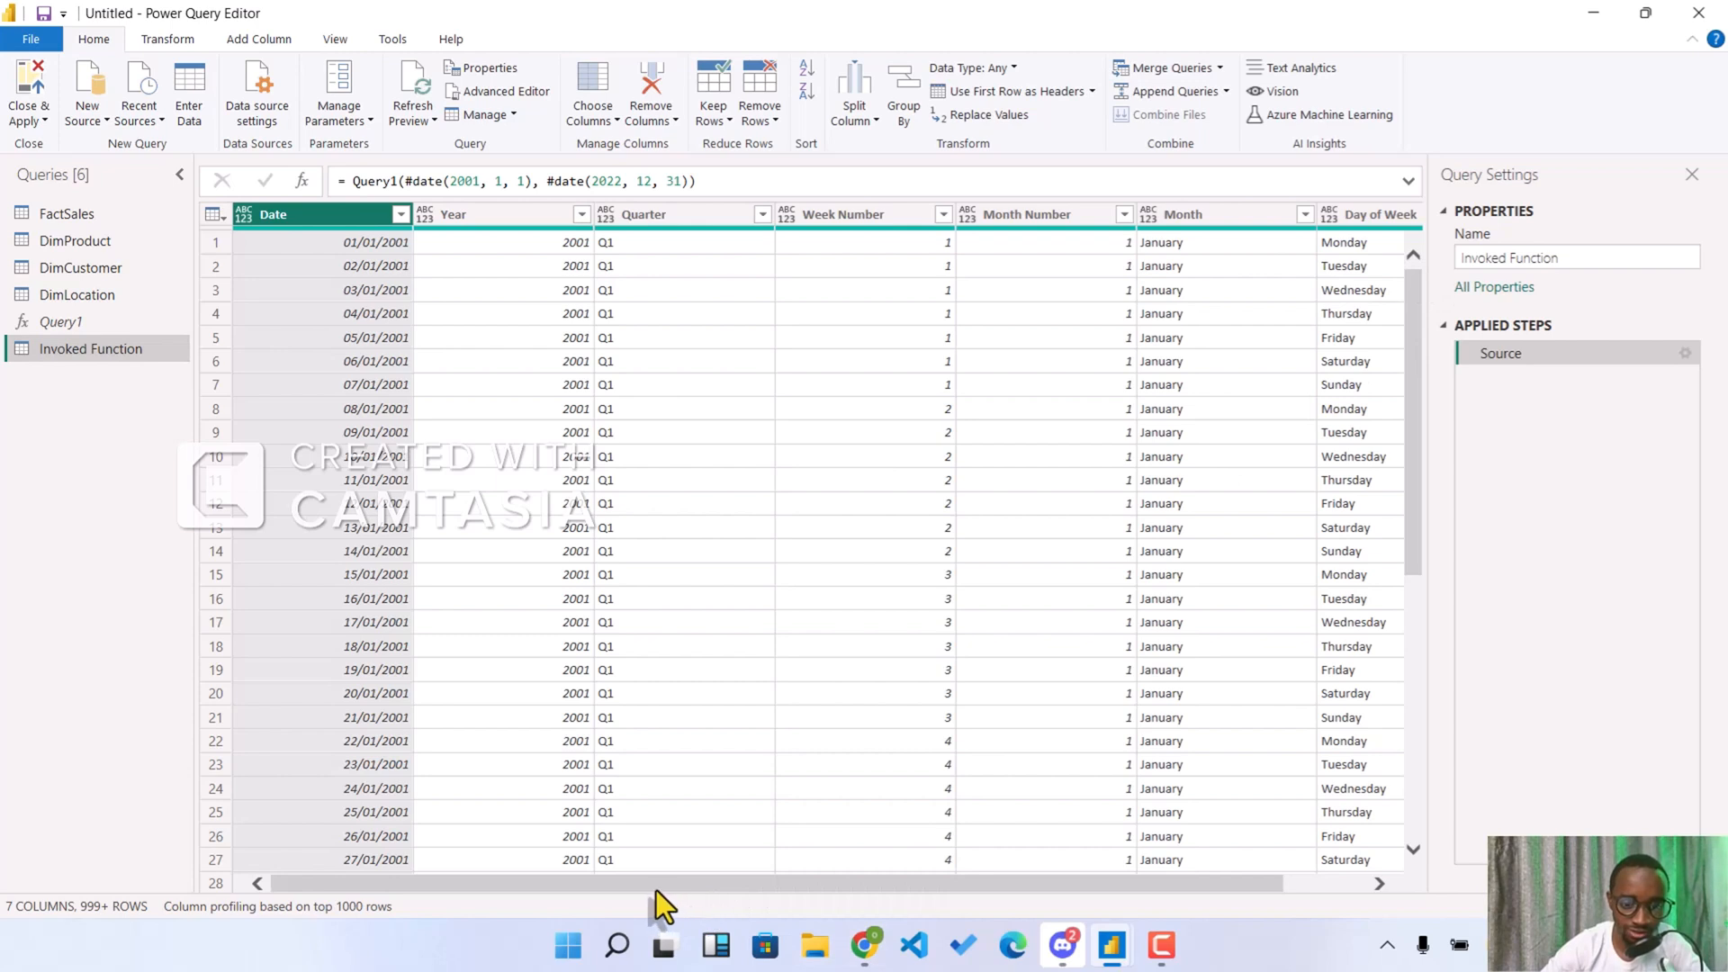
left_click_drag(657, 887, 440, 841)
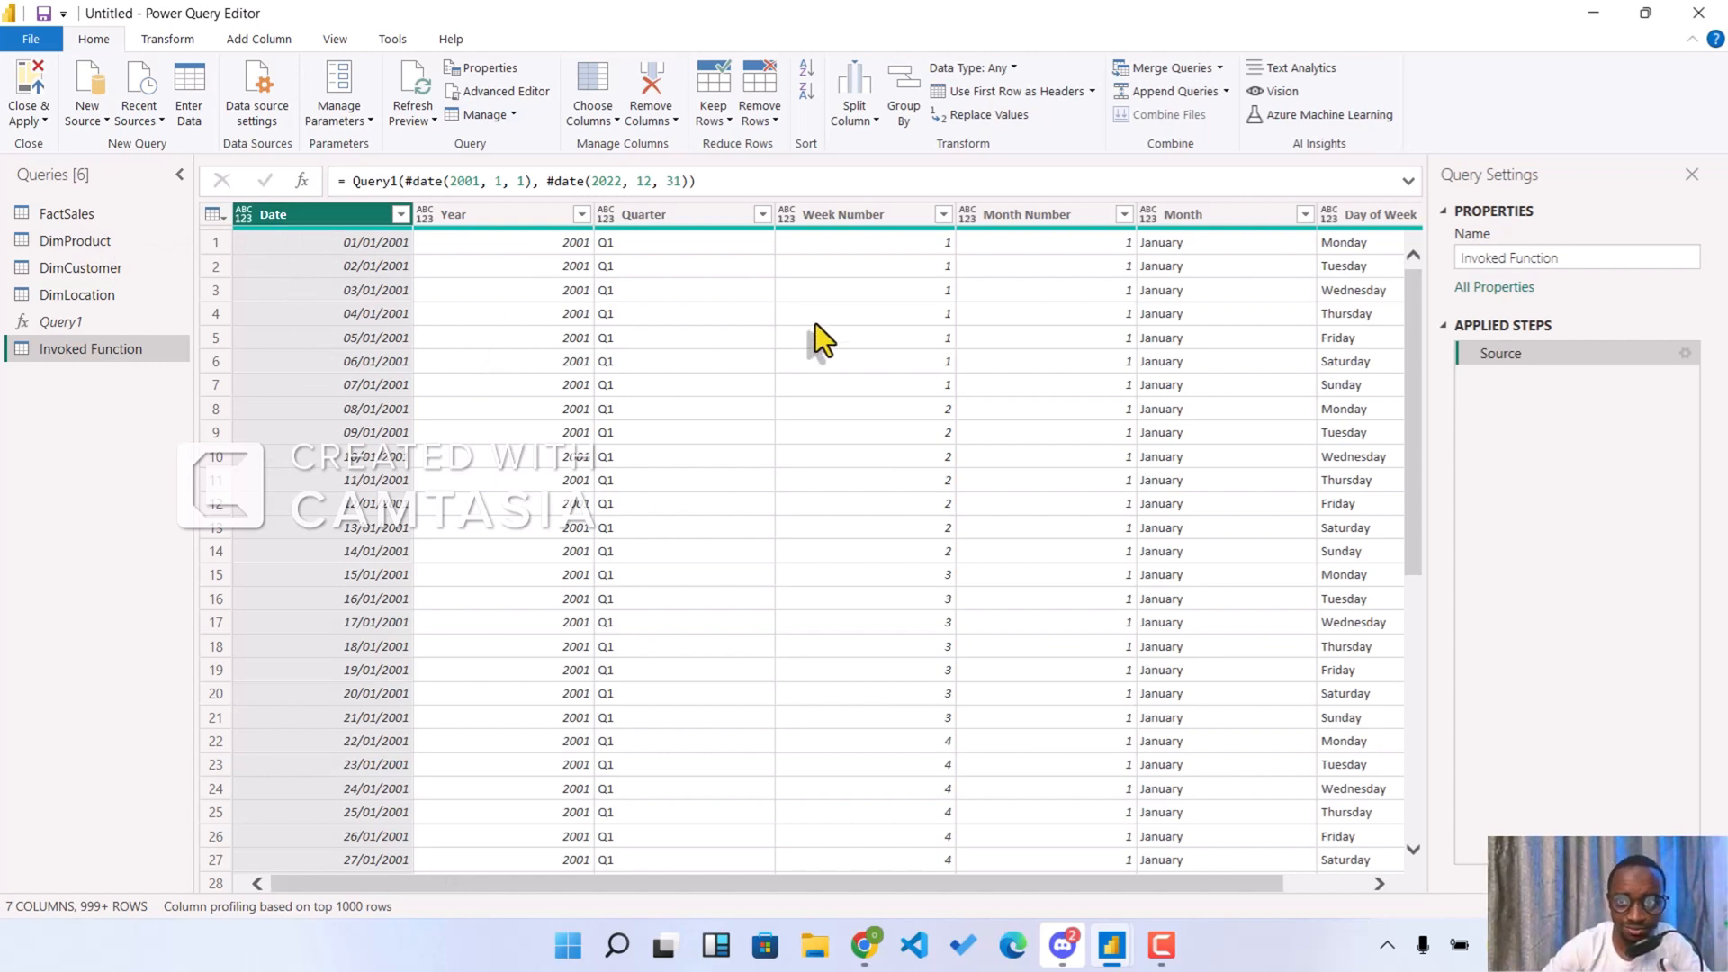
- In the generated date table, set the Date column's type to Date and the Year, Quarter and Week Number columns to Text
left_click(241, 215)
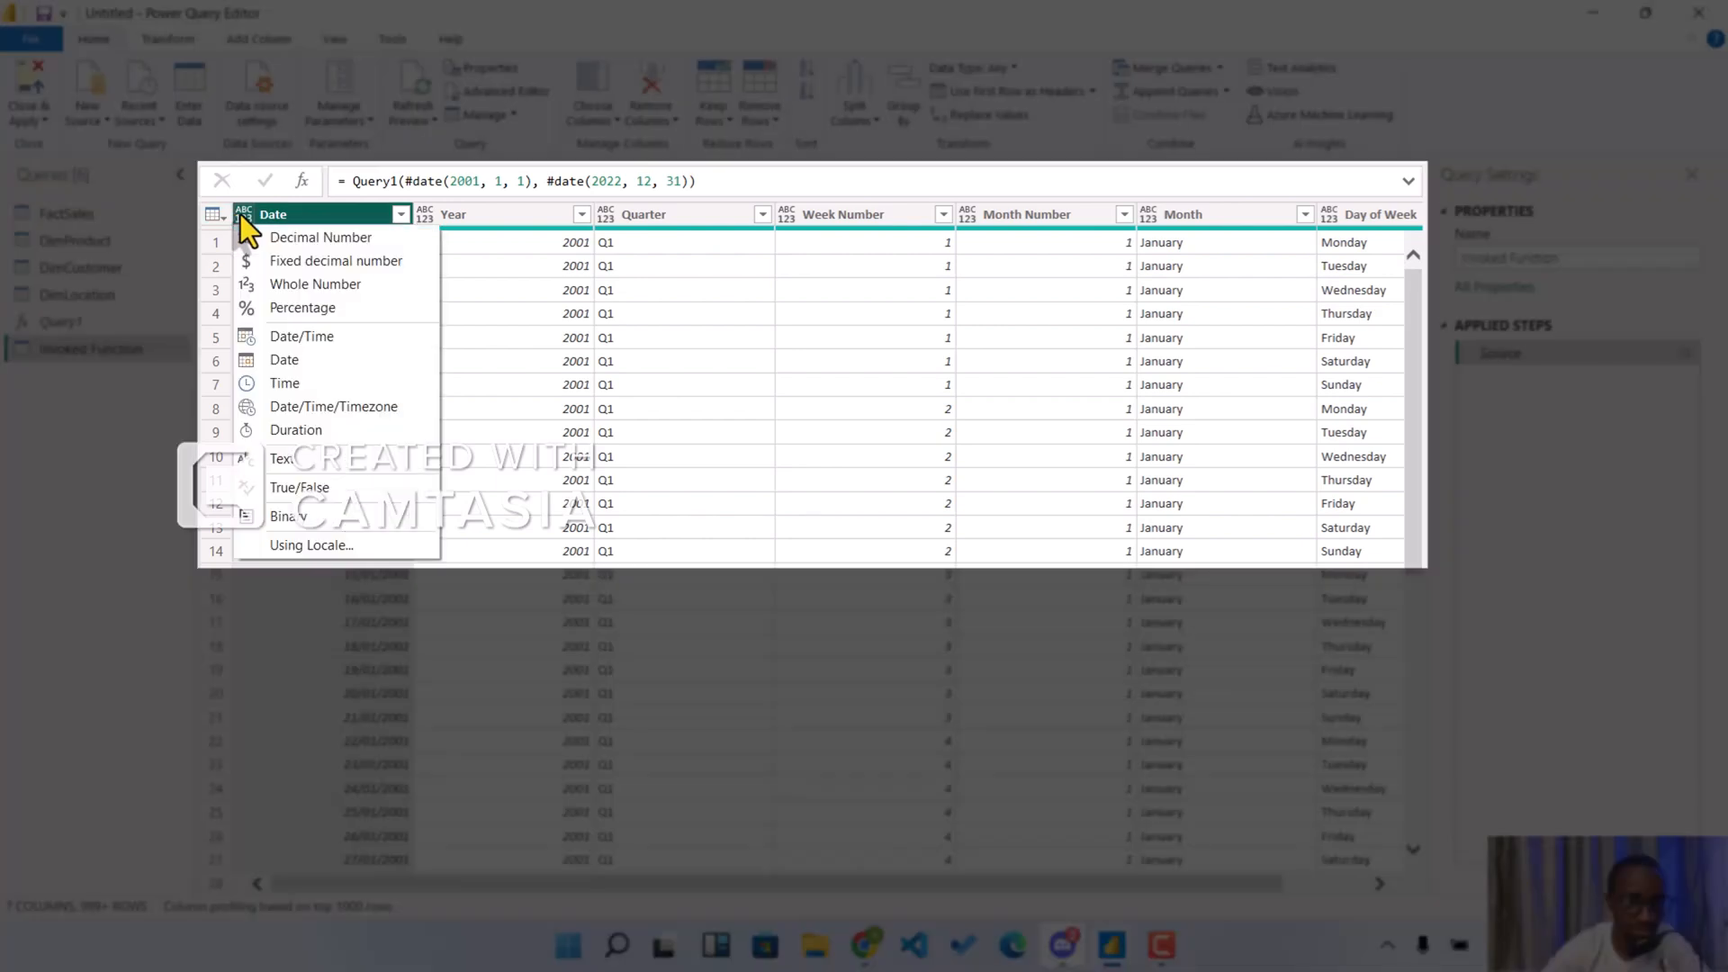
left_click(296, 361)
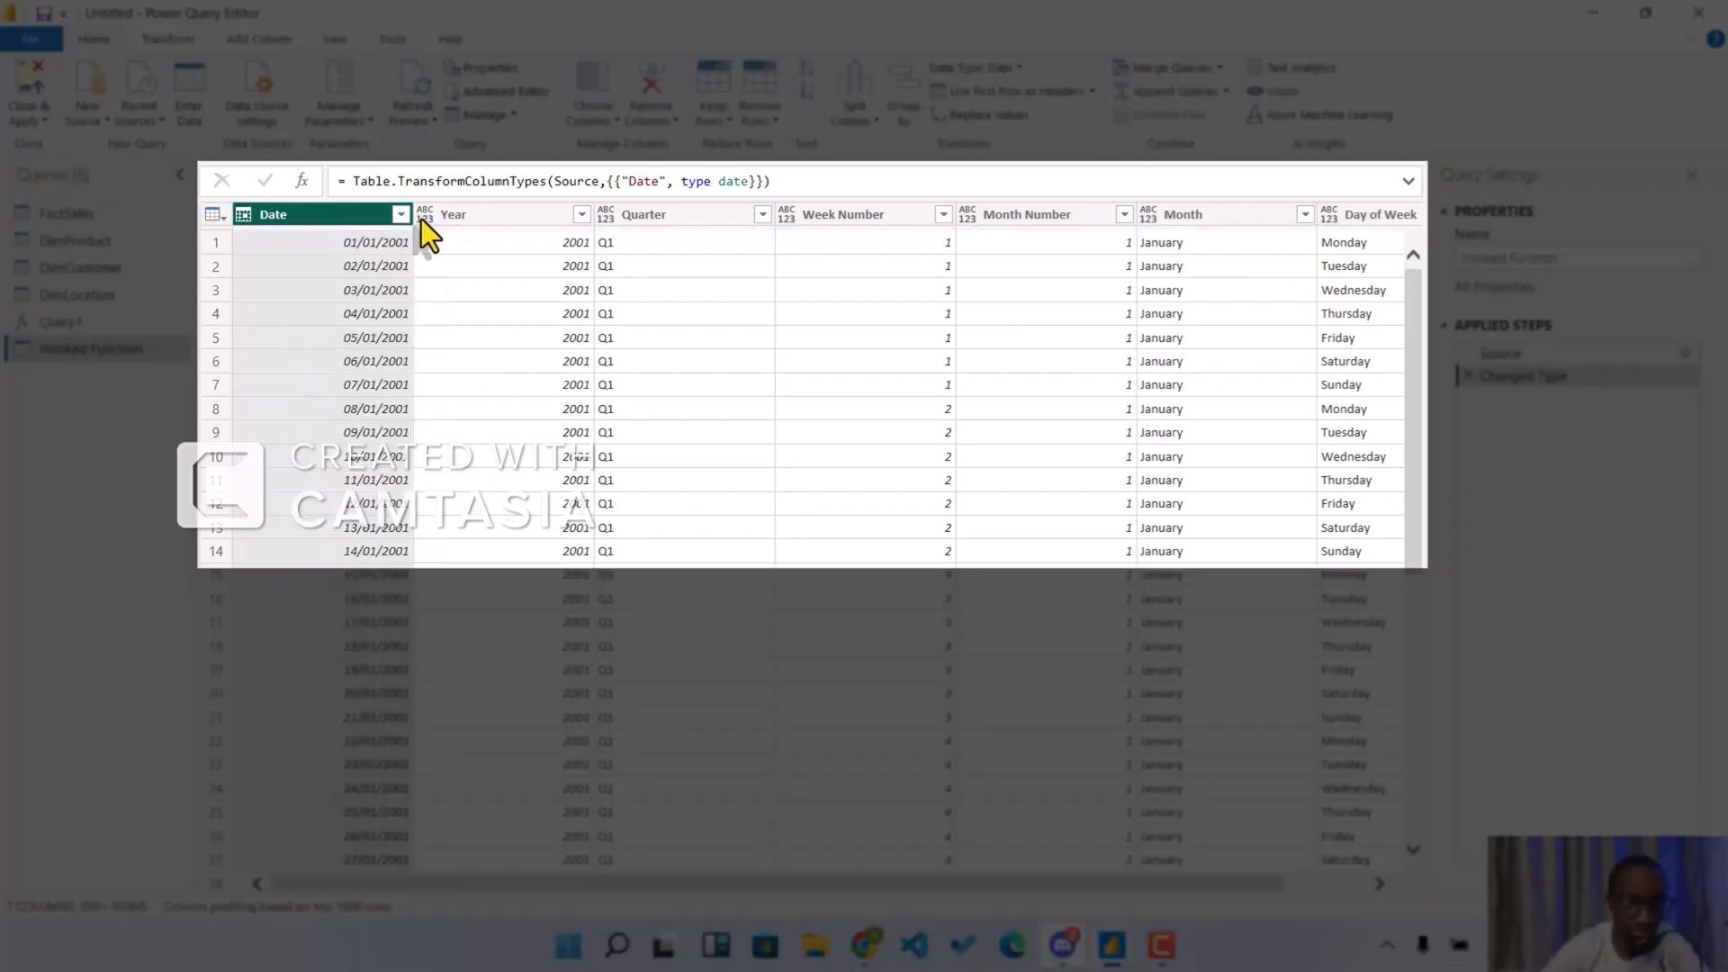
left_click(425, 214)
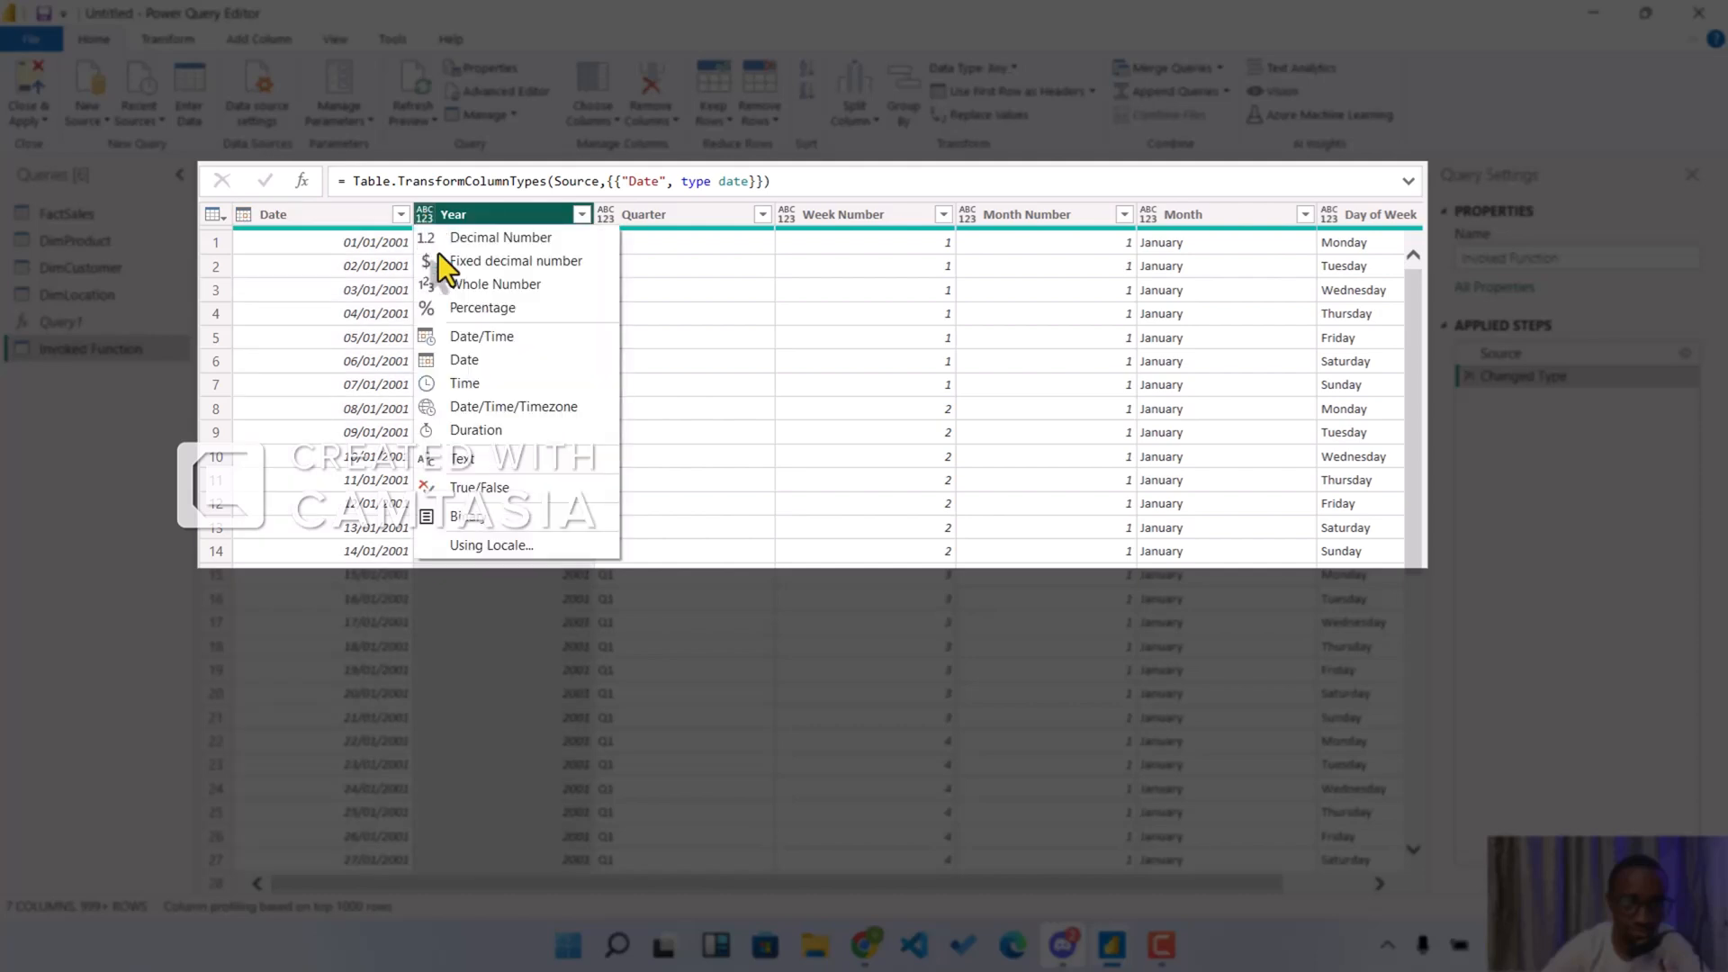
left_click(484, 457)
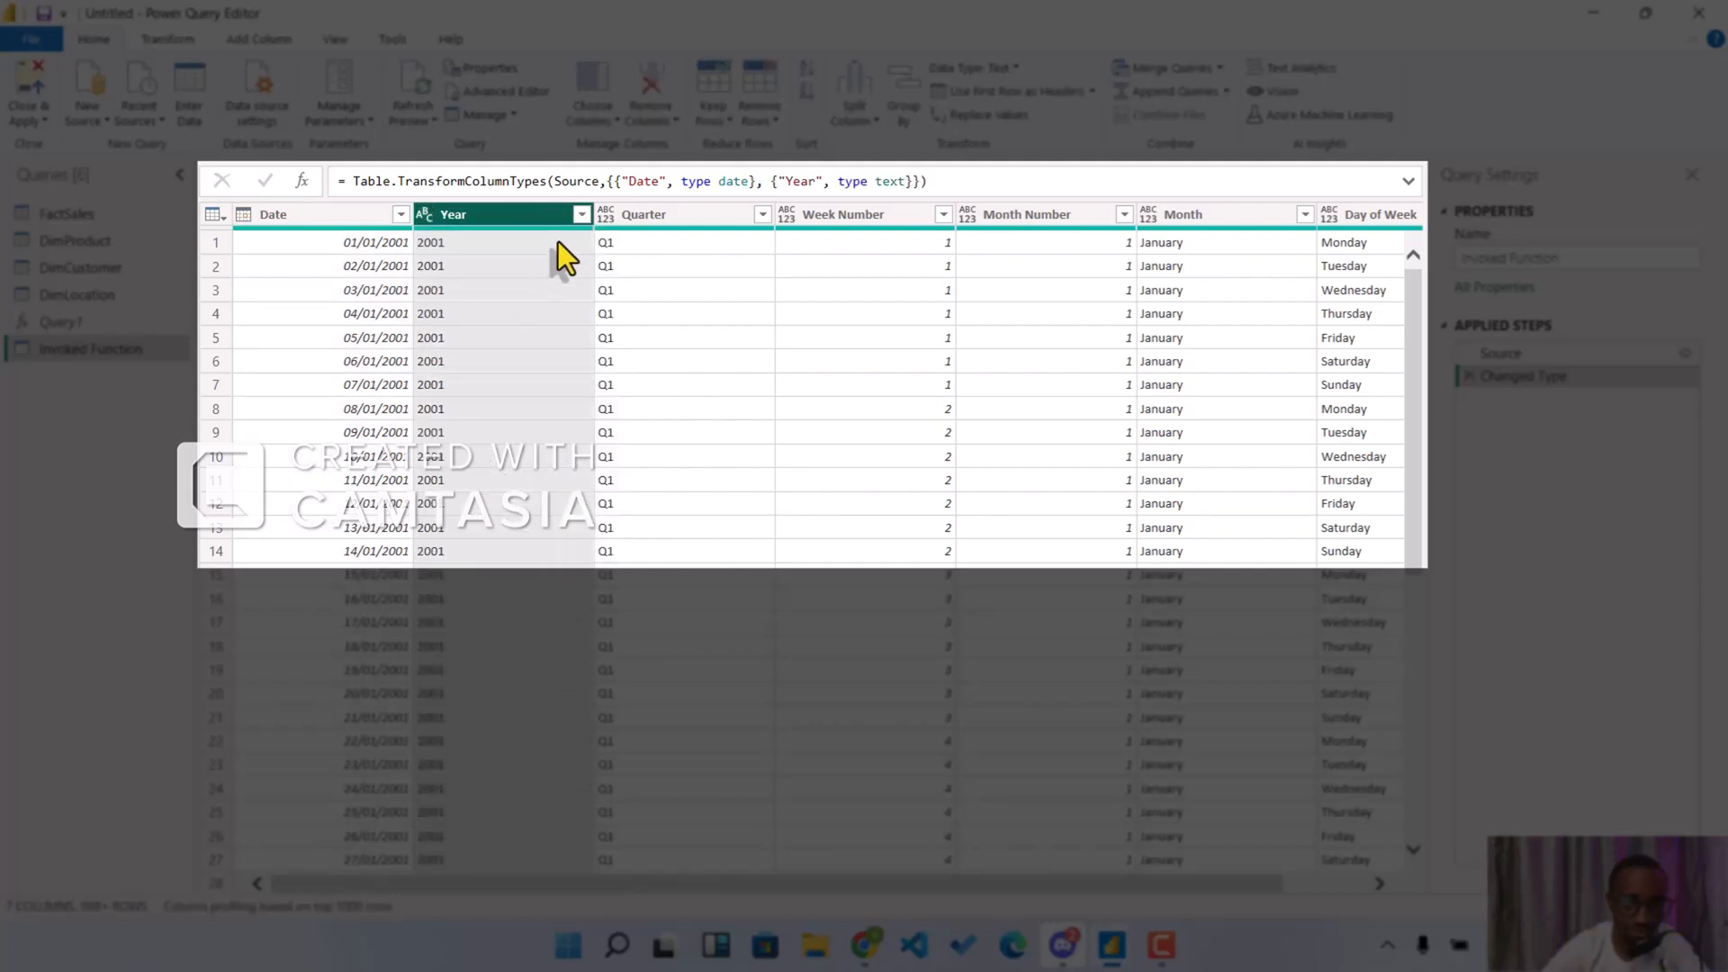
left_click(607, 216)
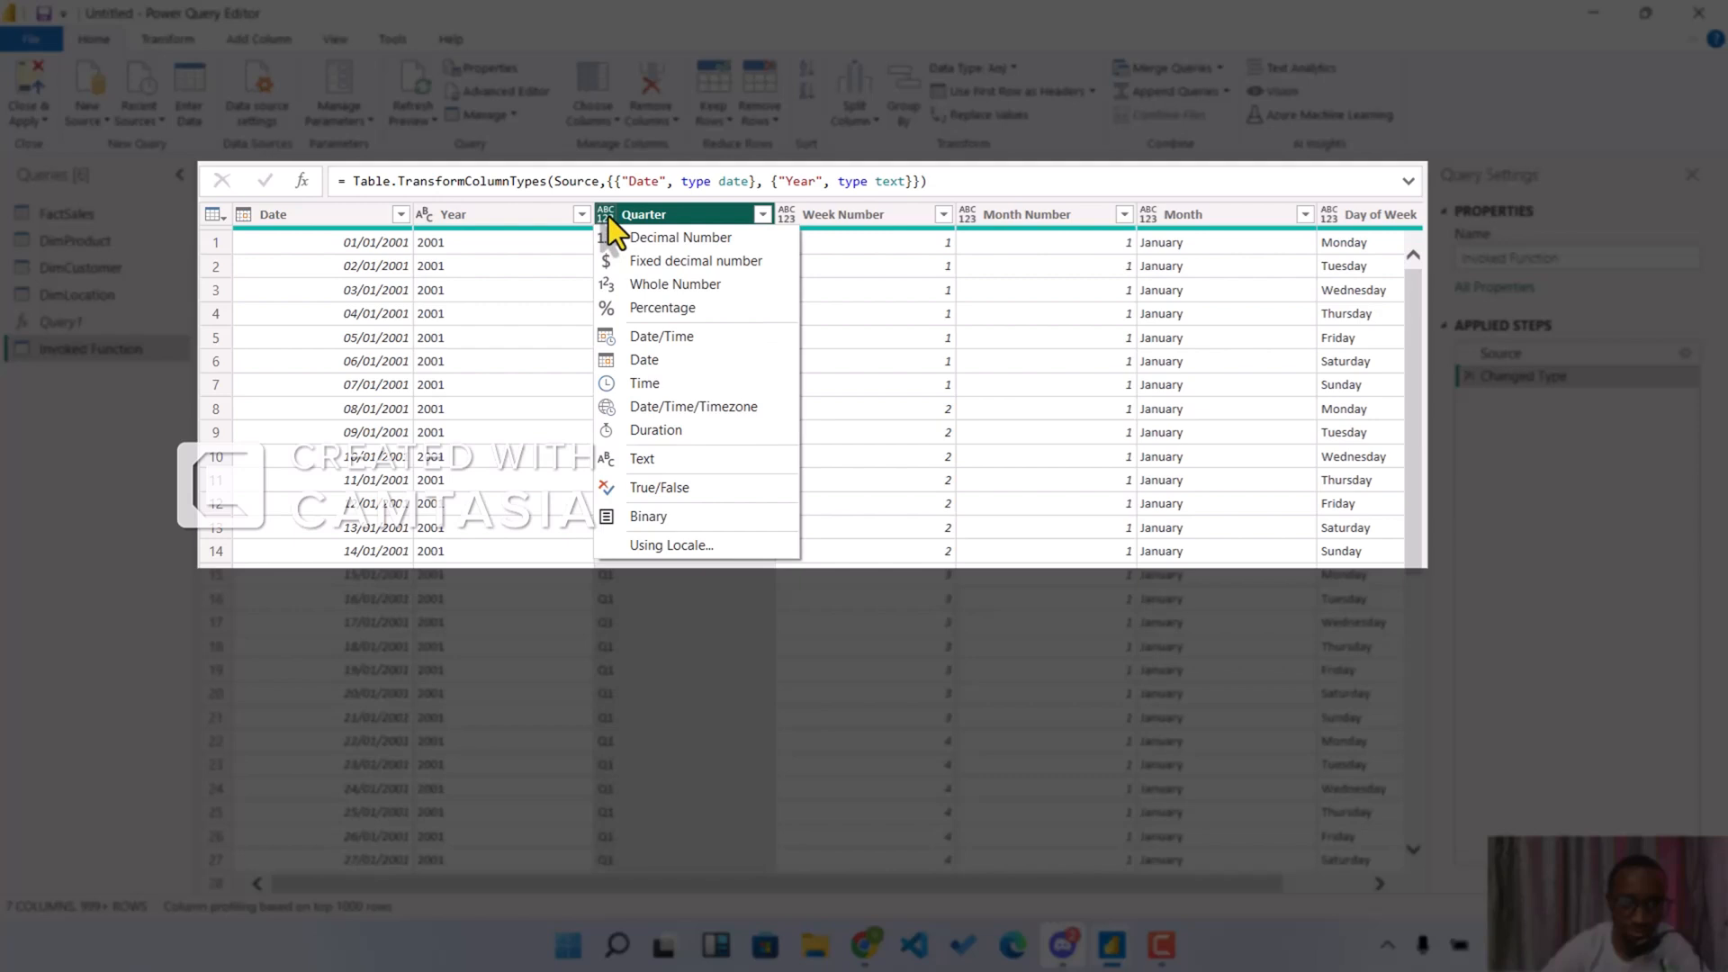
left_click(652, 457)
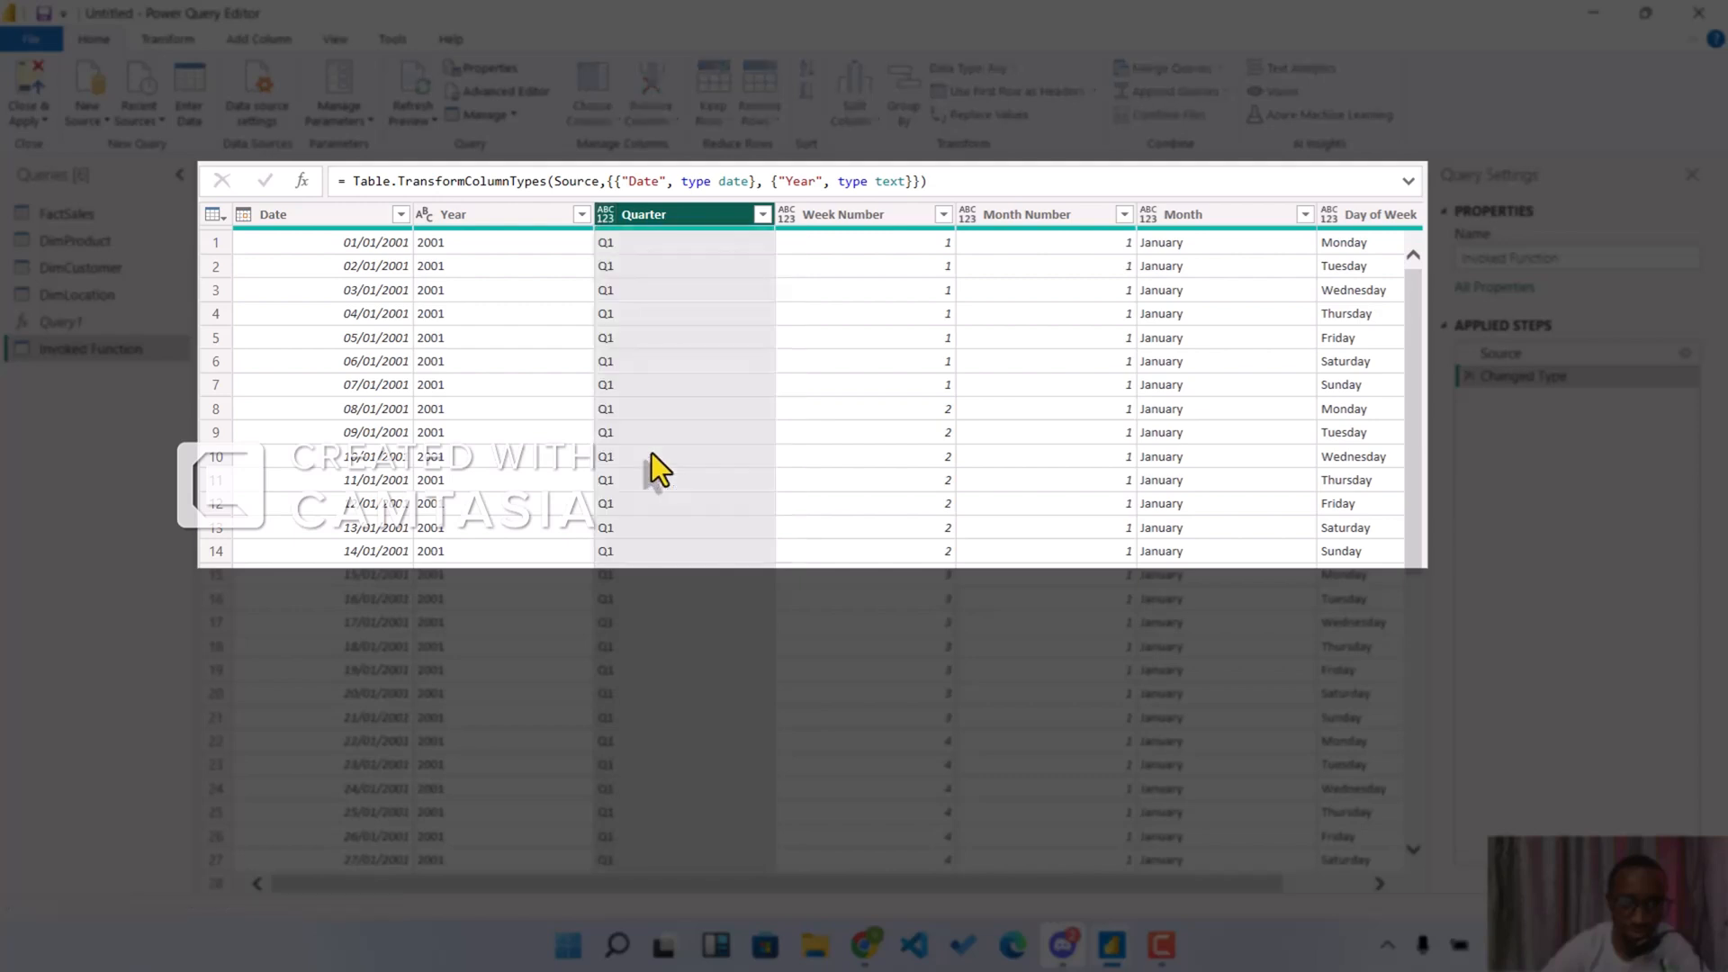
left_click(785, 213)
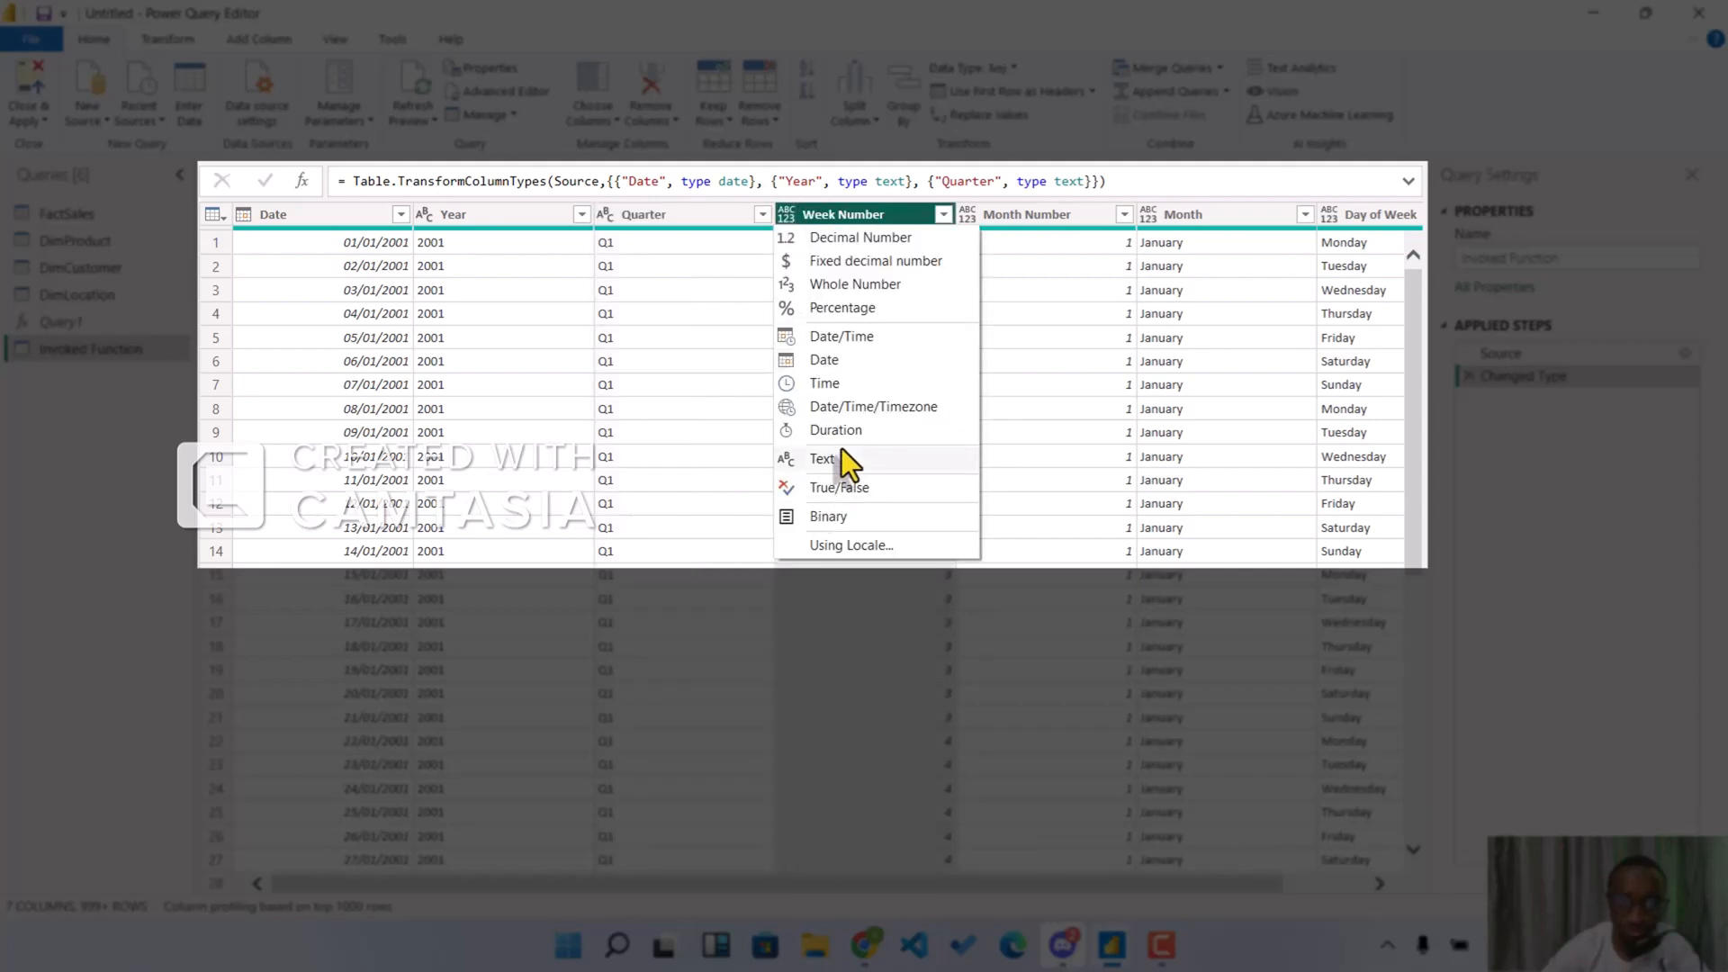
left_click(843, 458)
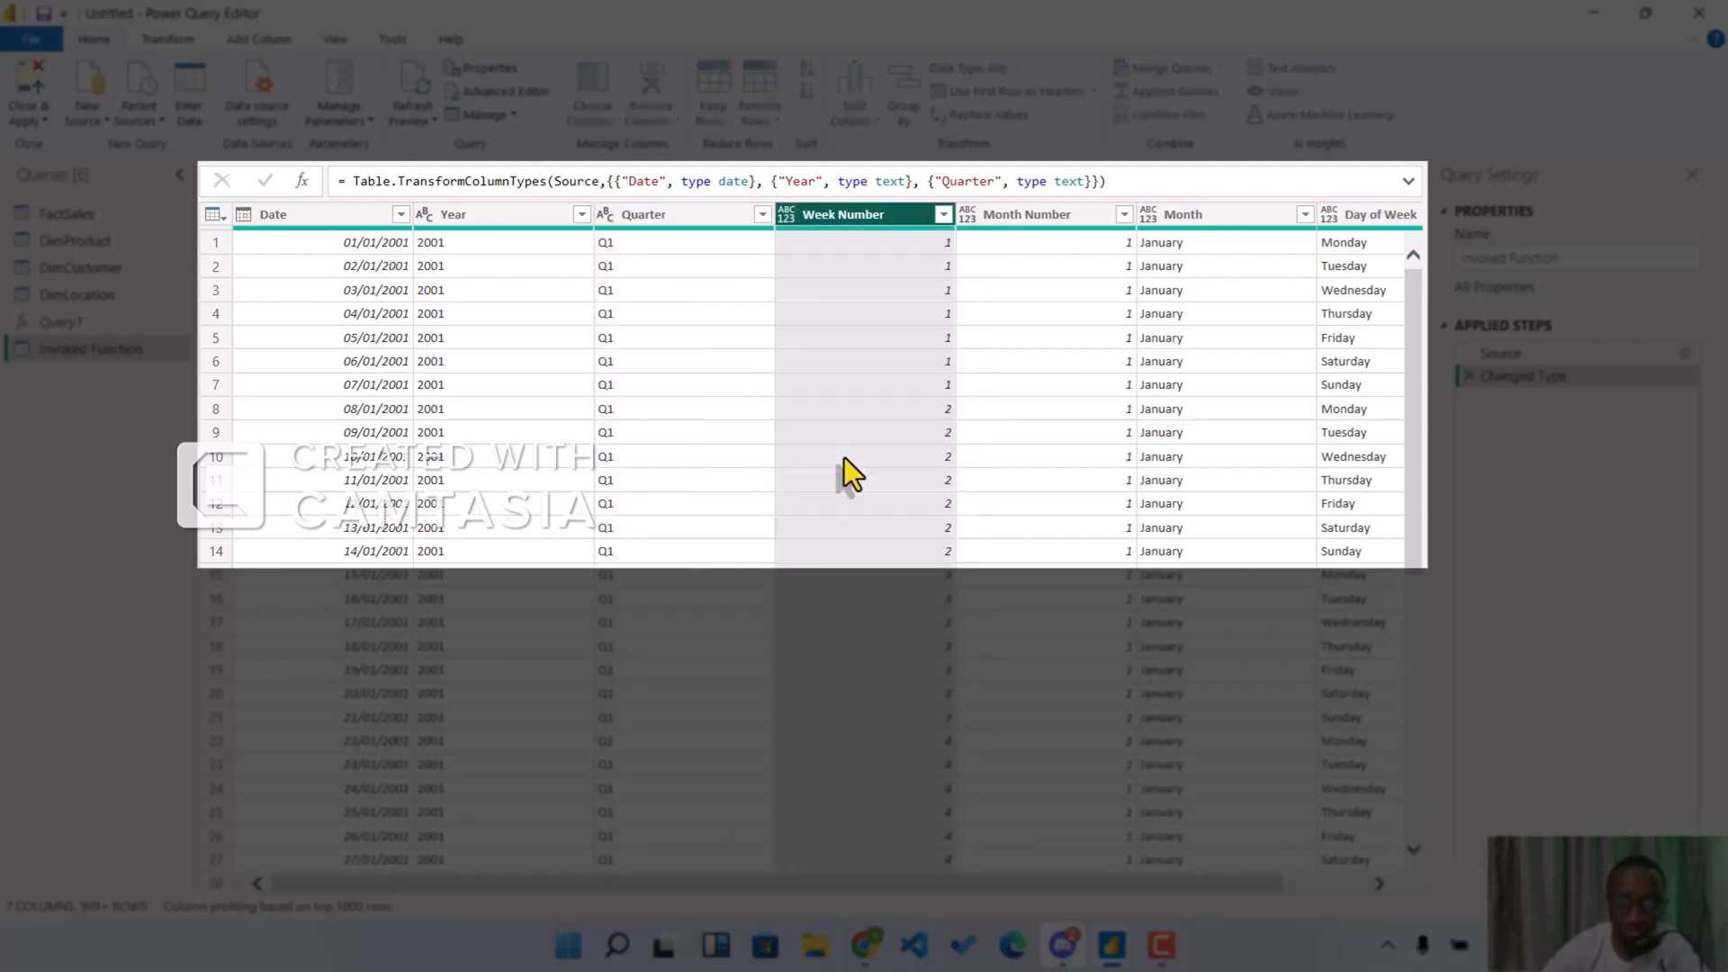
- Set the Month Number, Month and Day of Week columns of the generated date table to Text
left_click(965, 210)
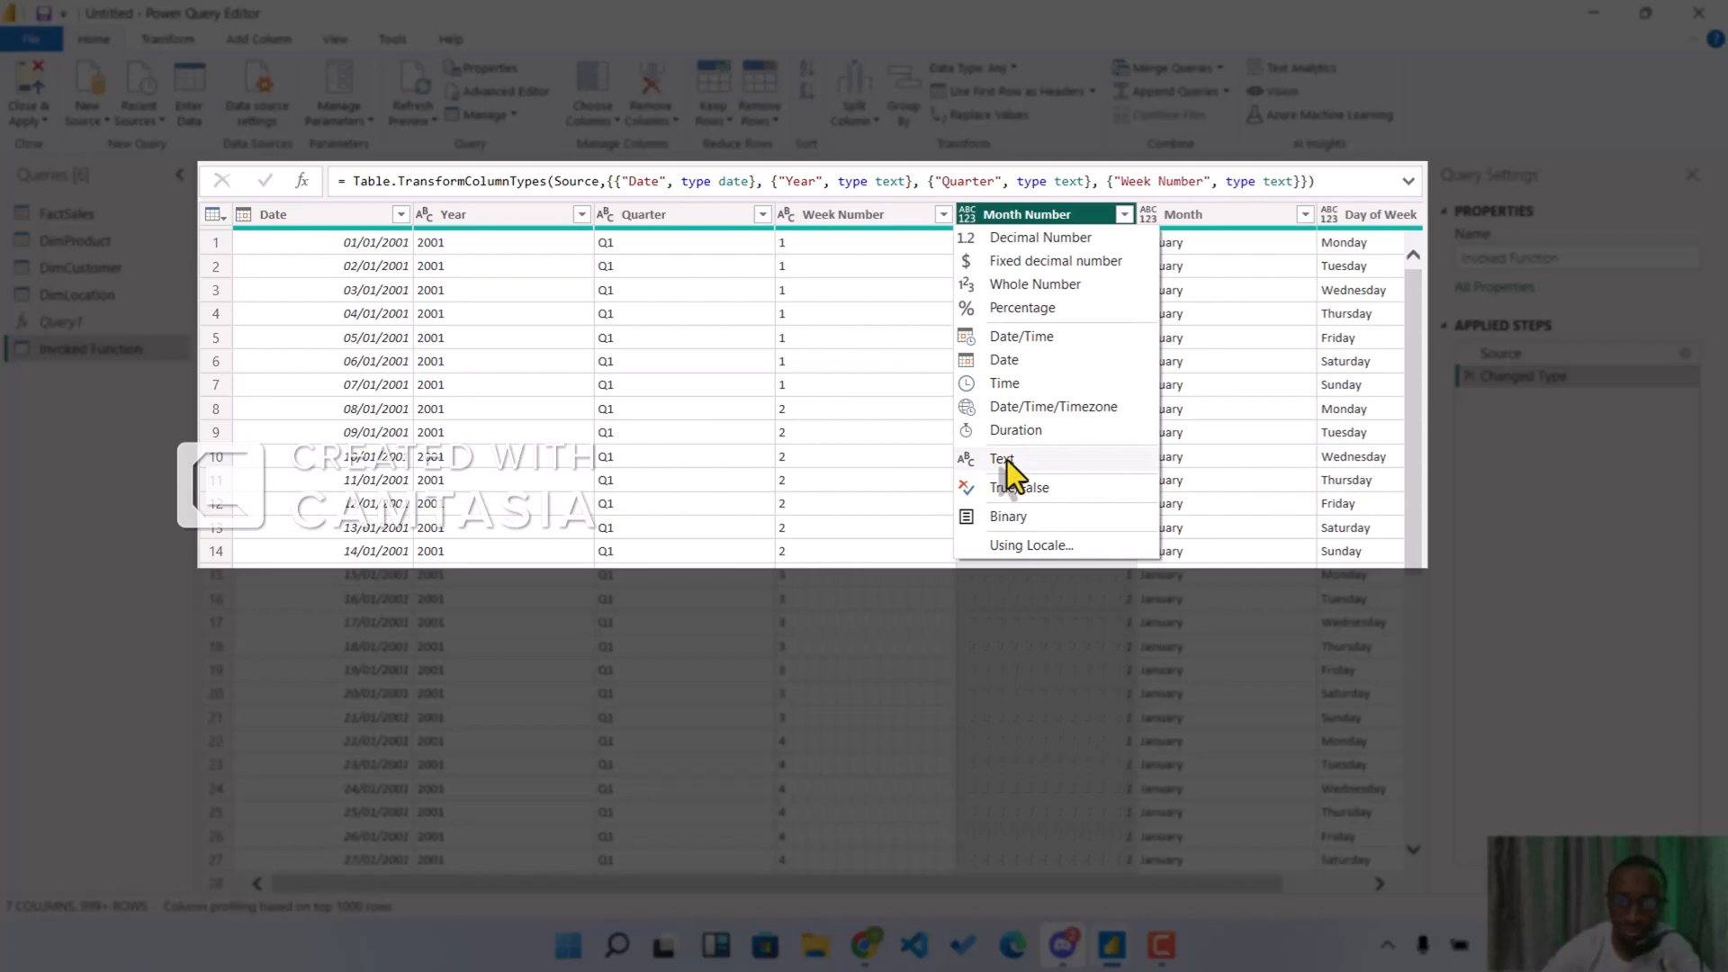
left_click(1007, 459)
left_click(1146, 219)
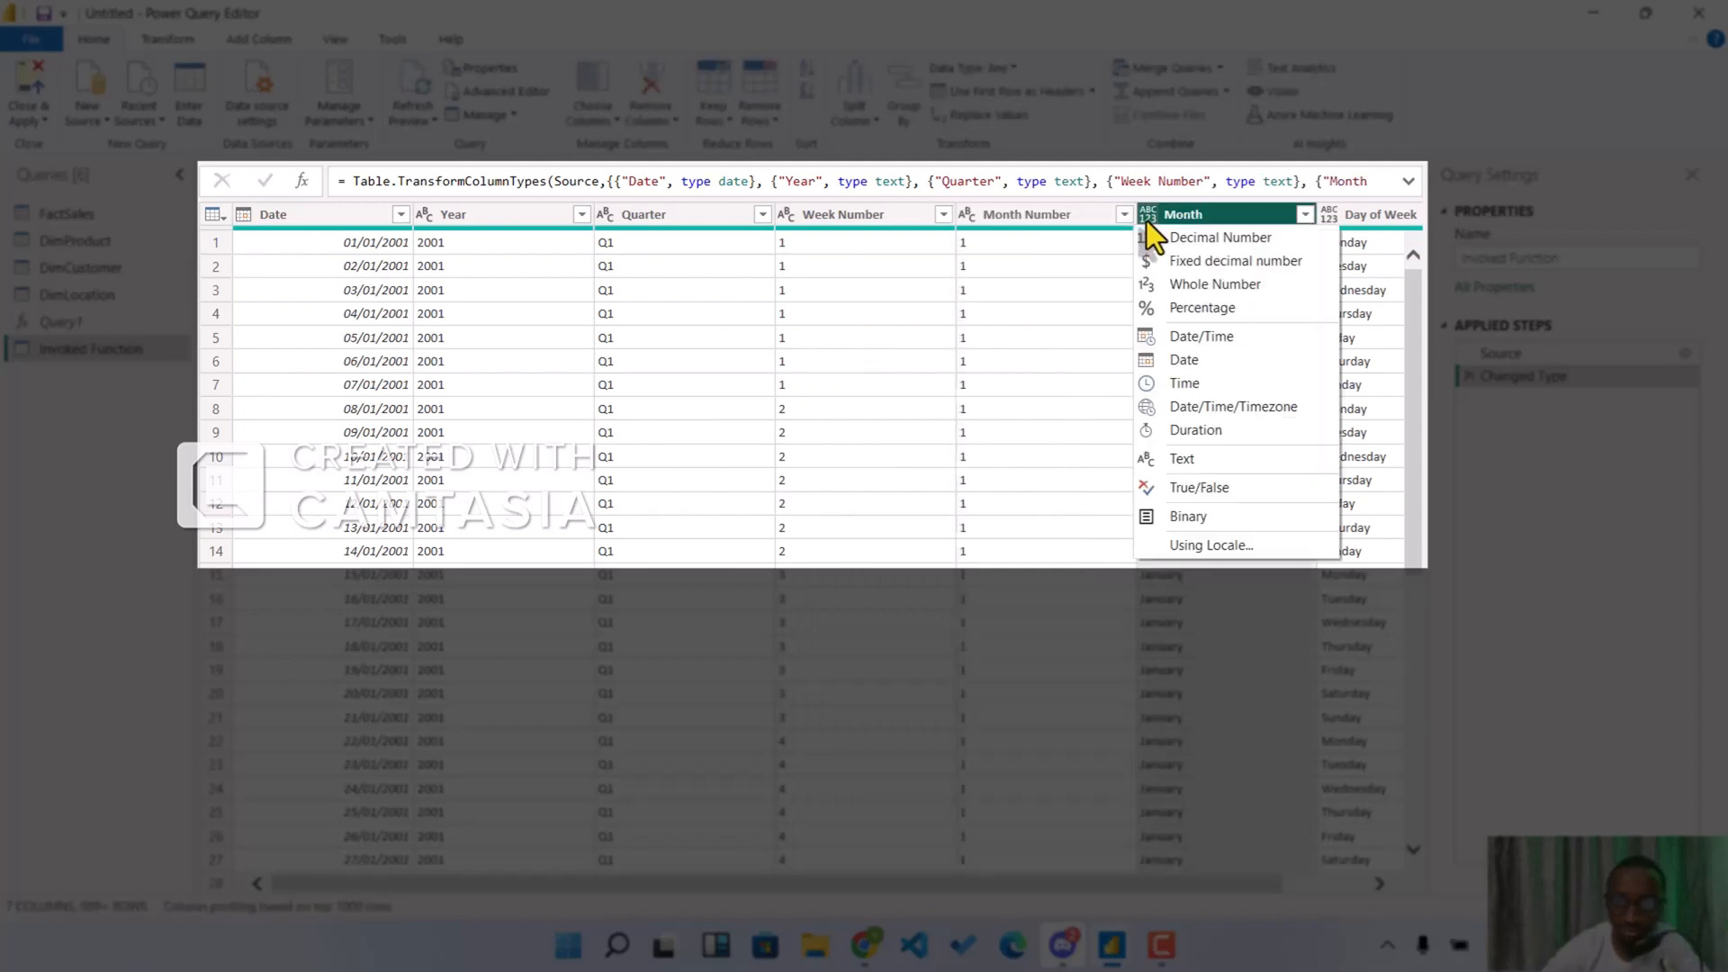
left_click(1169, 460)
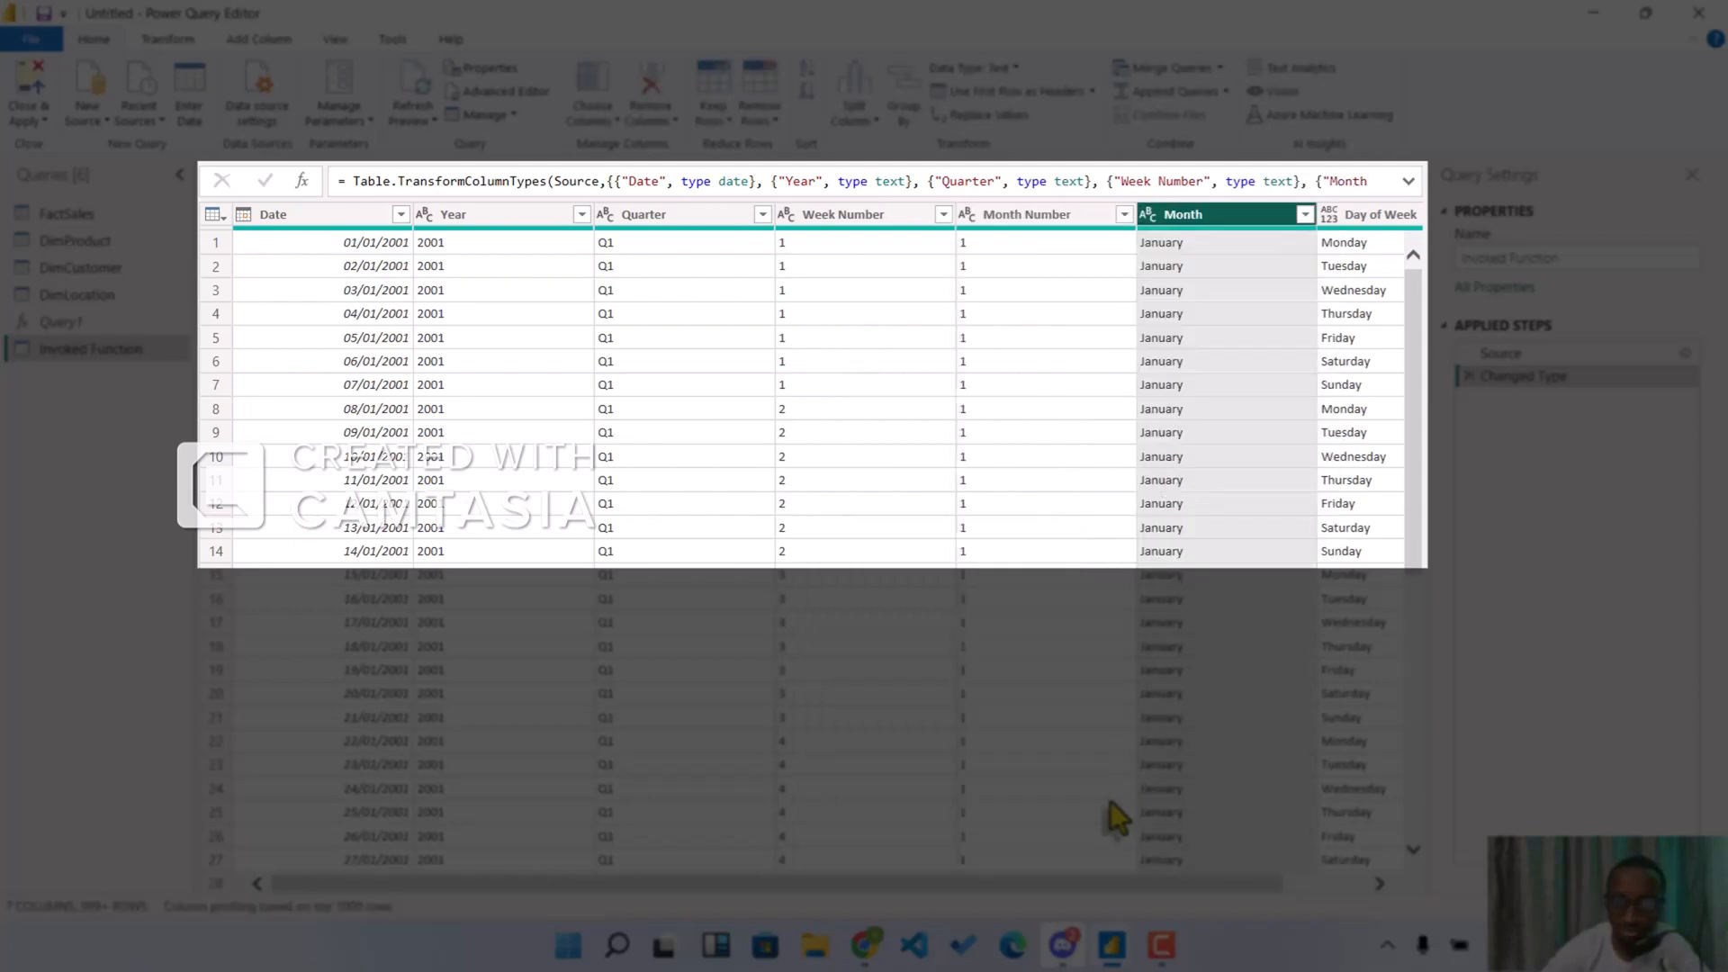
left_click_drag(1104, 884, 1354, 846)
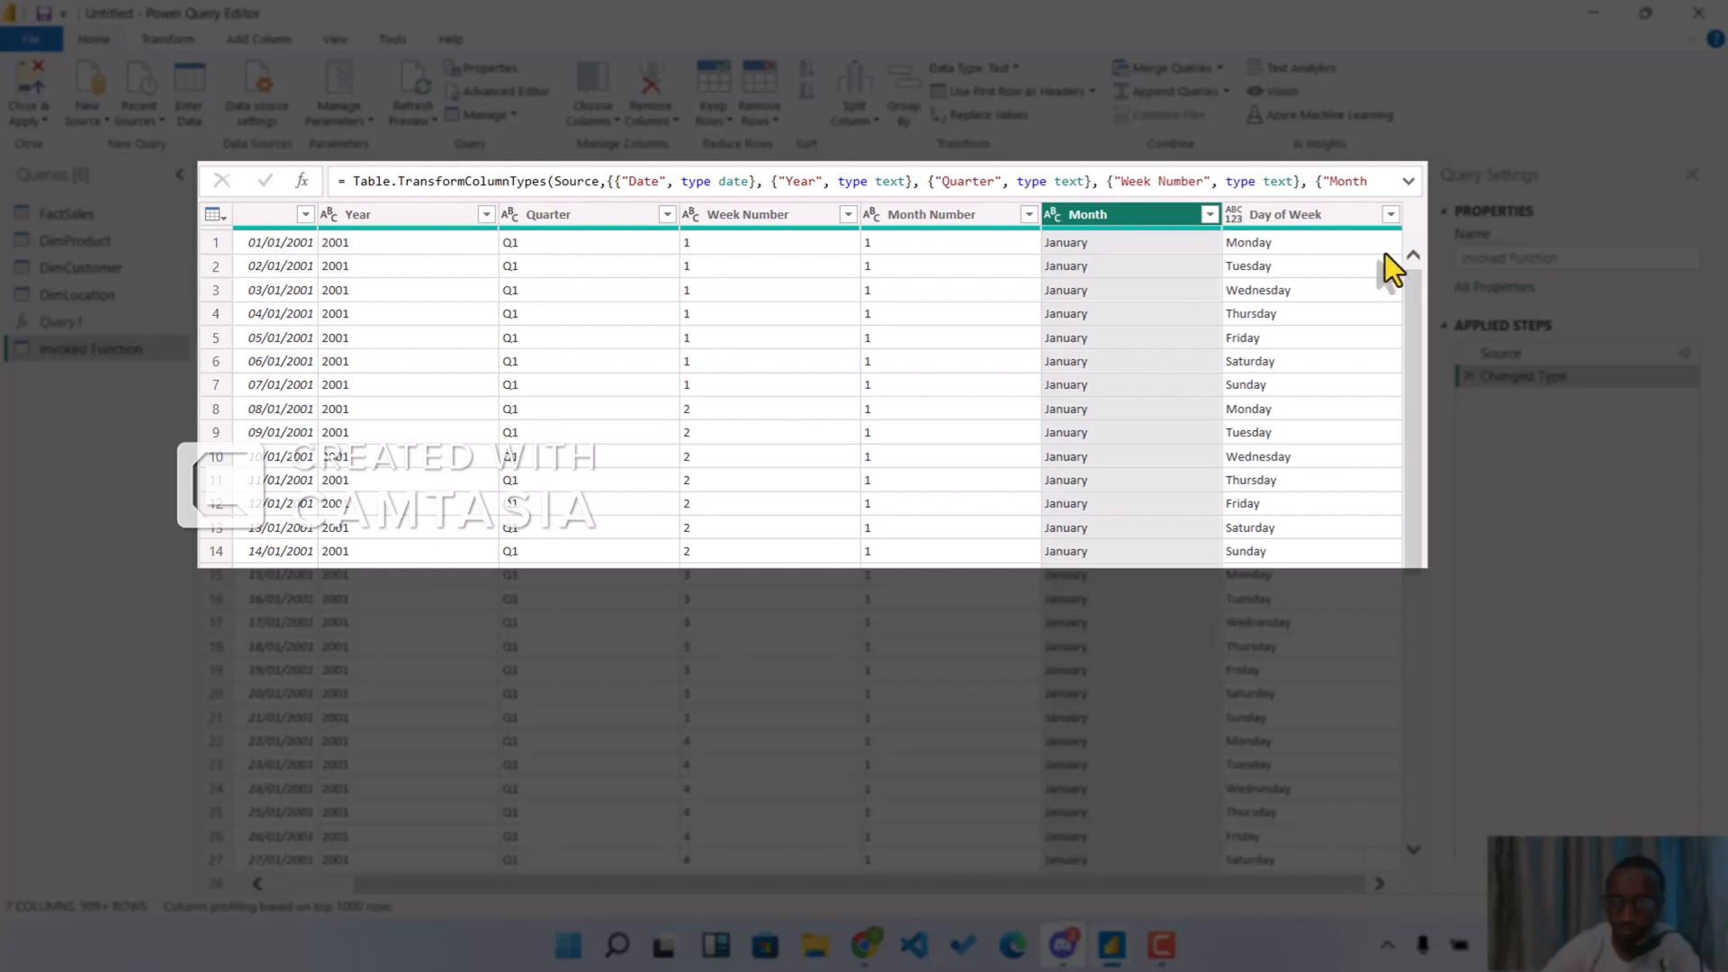
left_click(1235, 215)
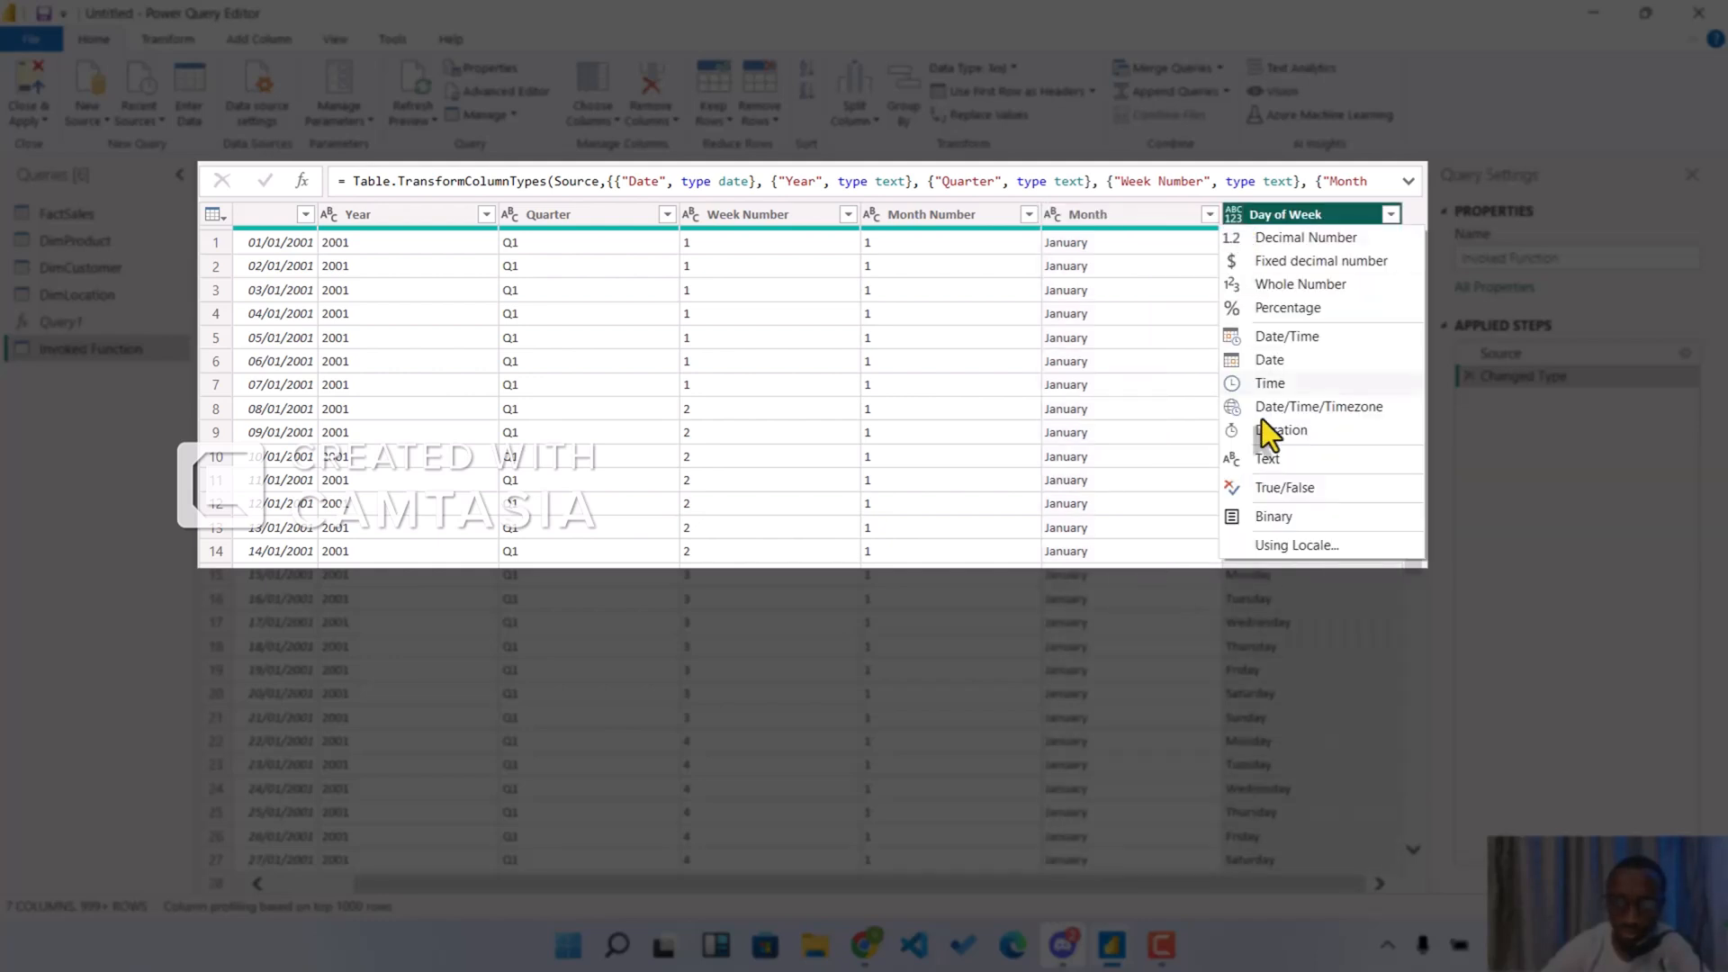
left_click(1278, 464)
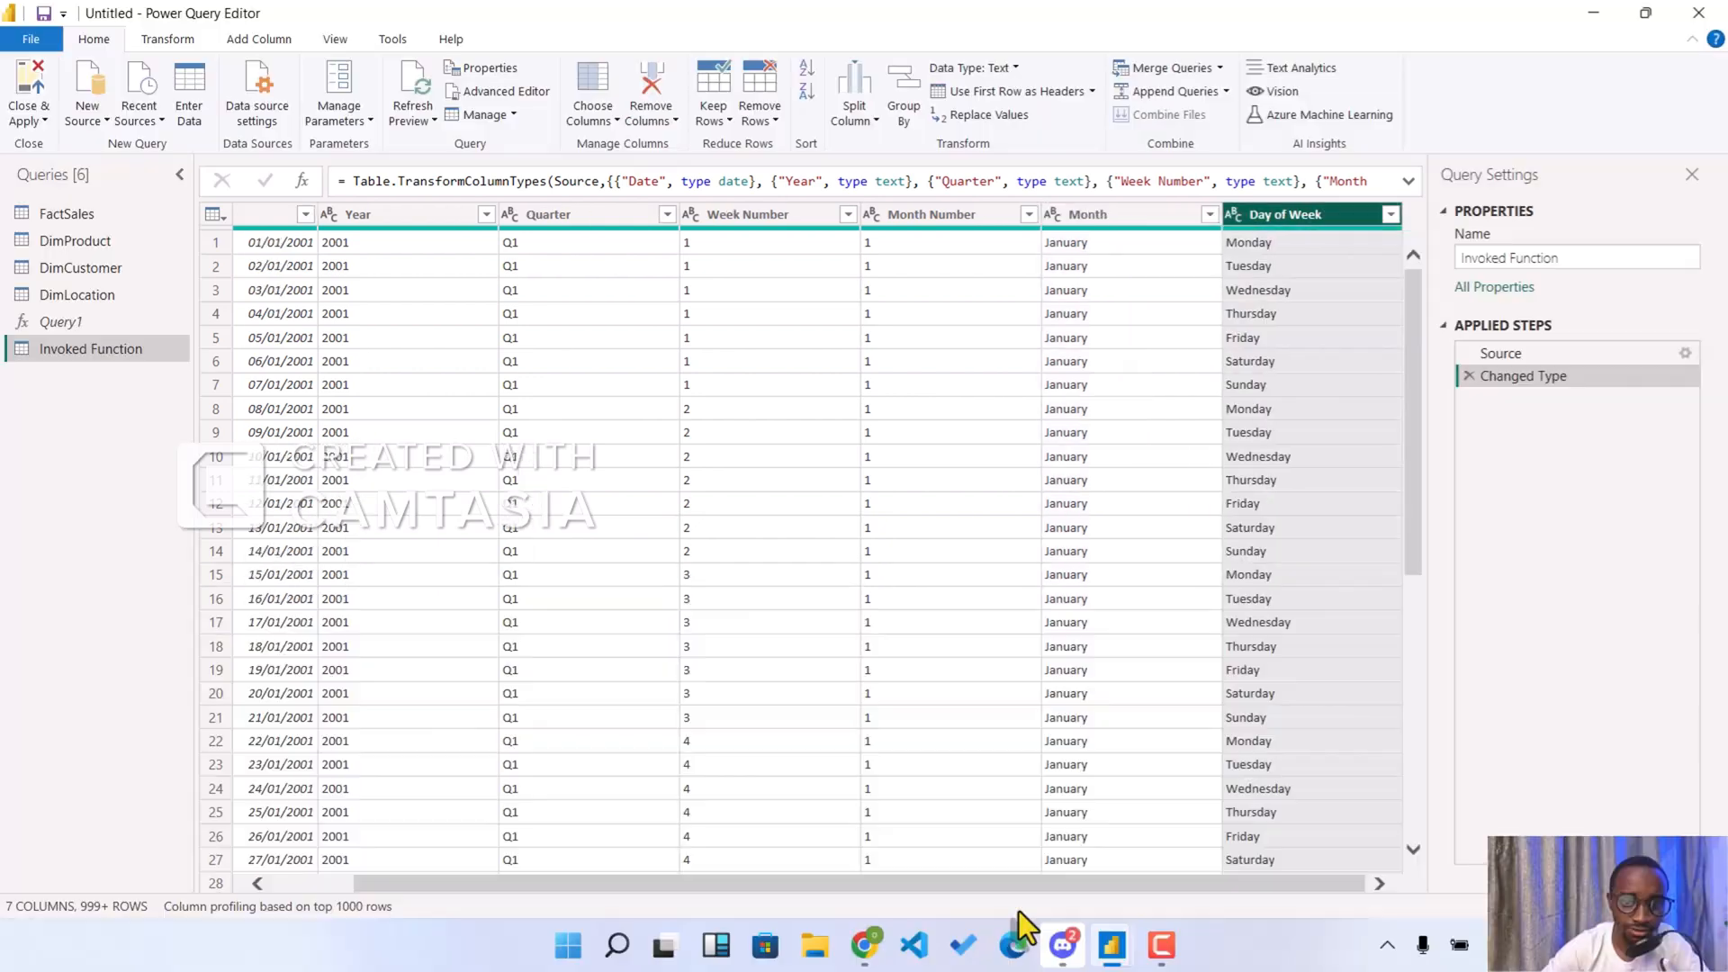
left_click_drag(1042, 881, 319, 909)
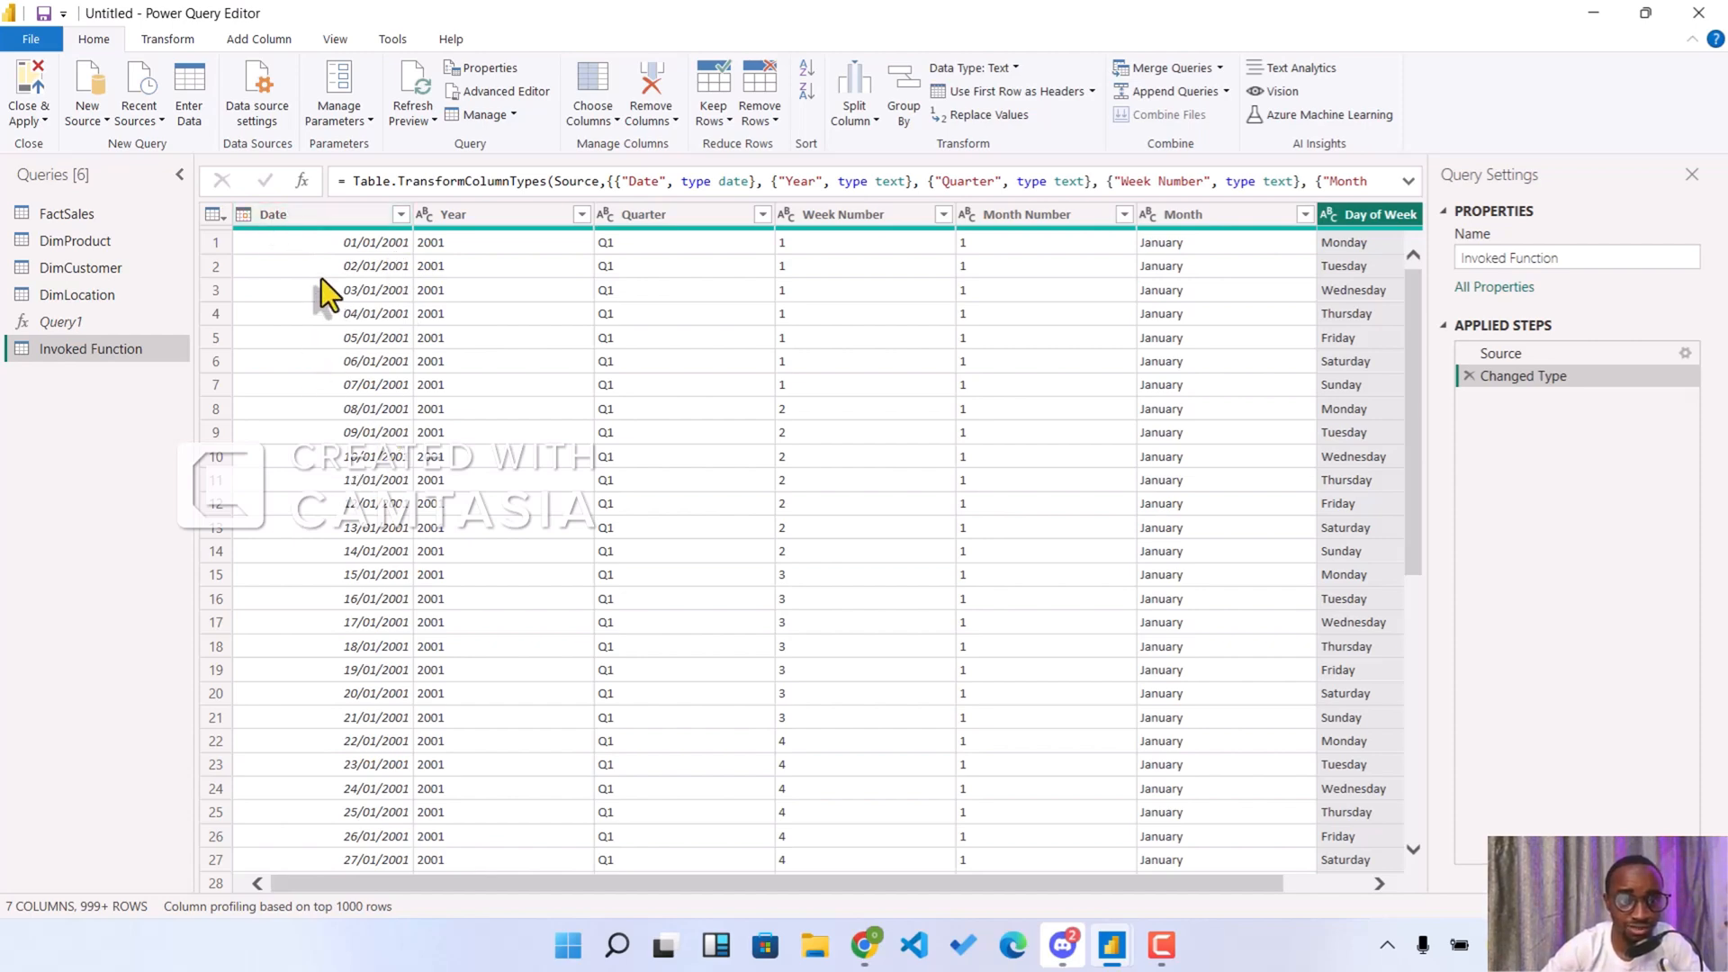
- Check the Date column in FactSales and rename the Invoked Function query to DimDate
left_click(78, 213)
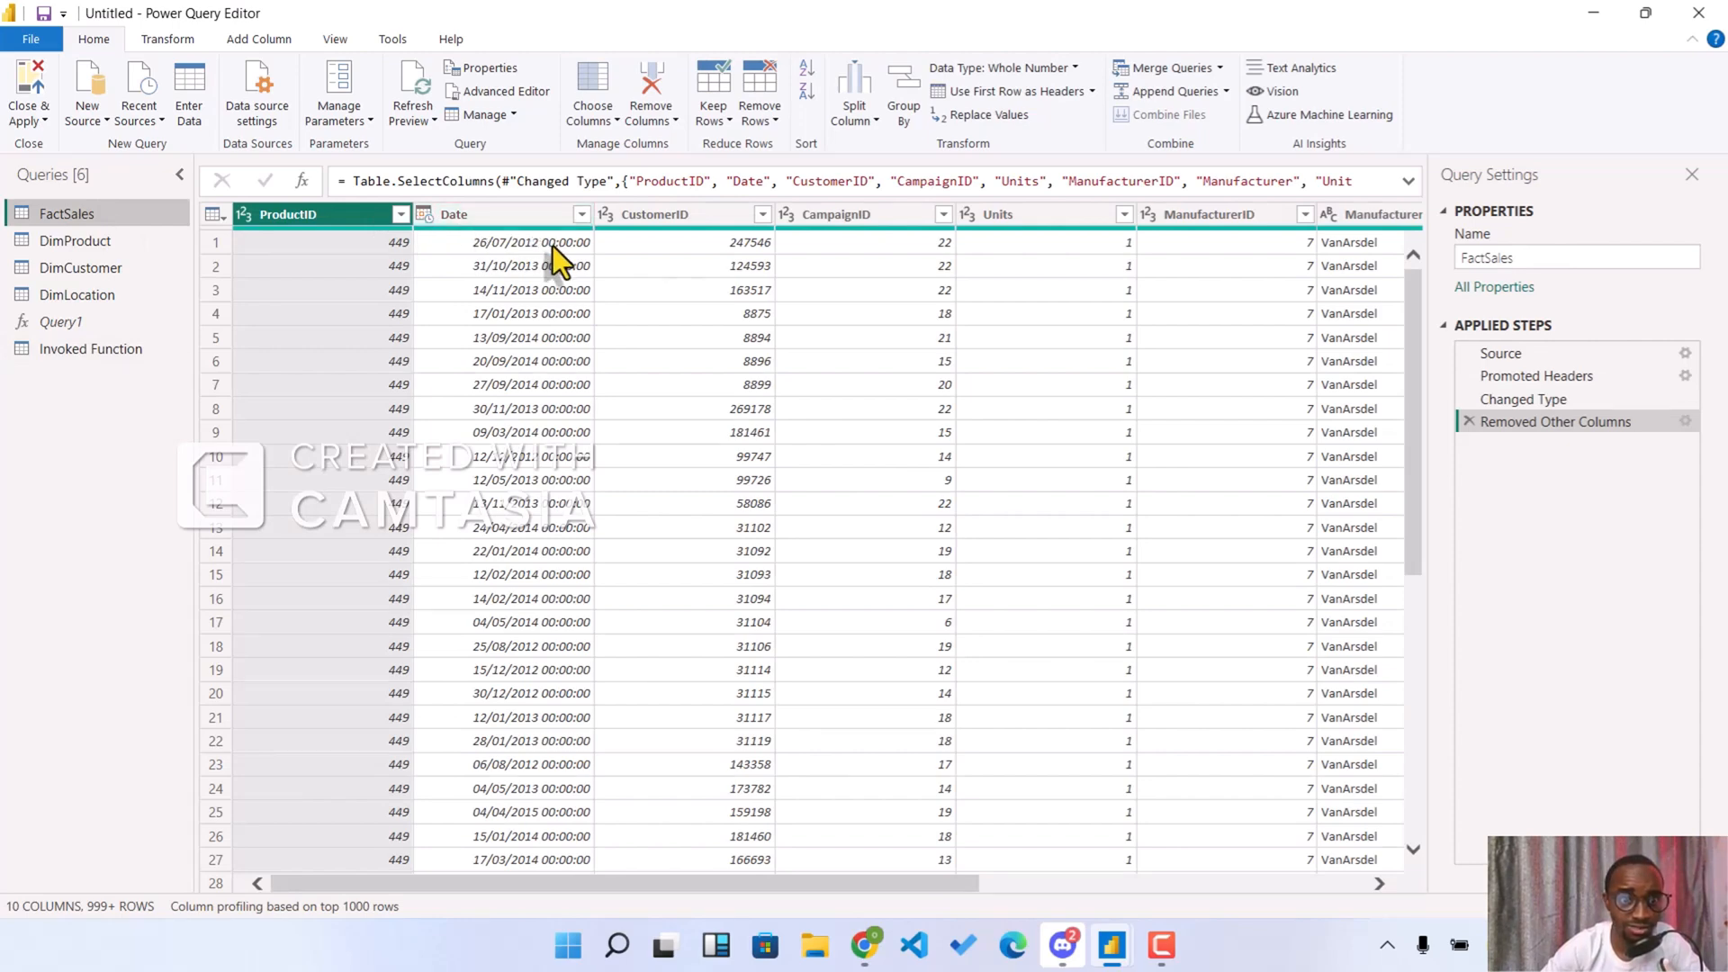
left_click(92, 351)
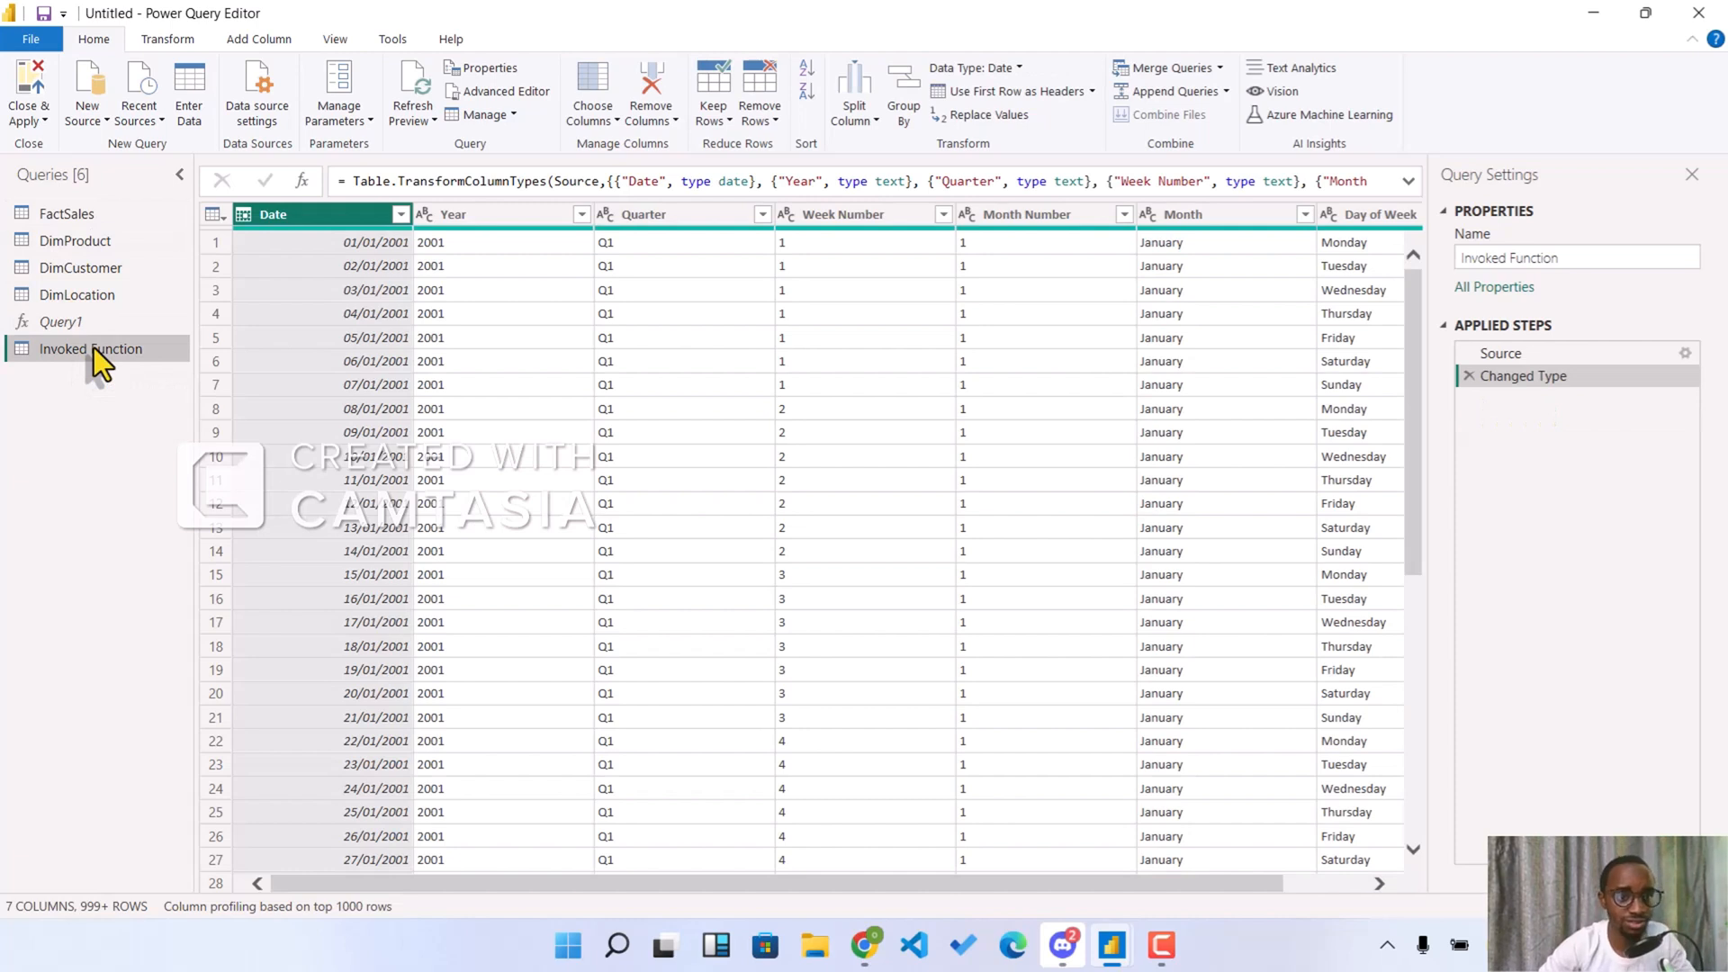
left_click(94, 347)
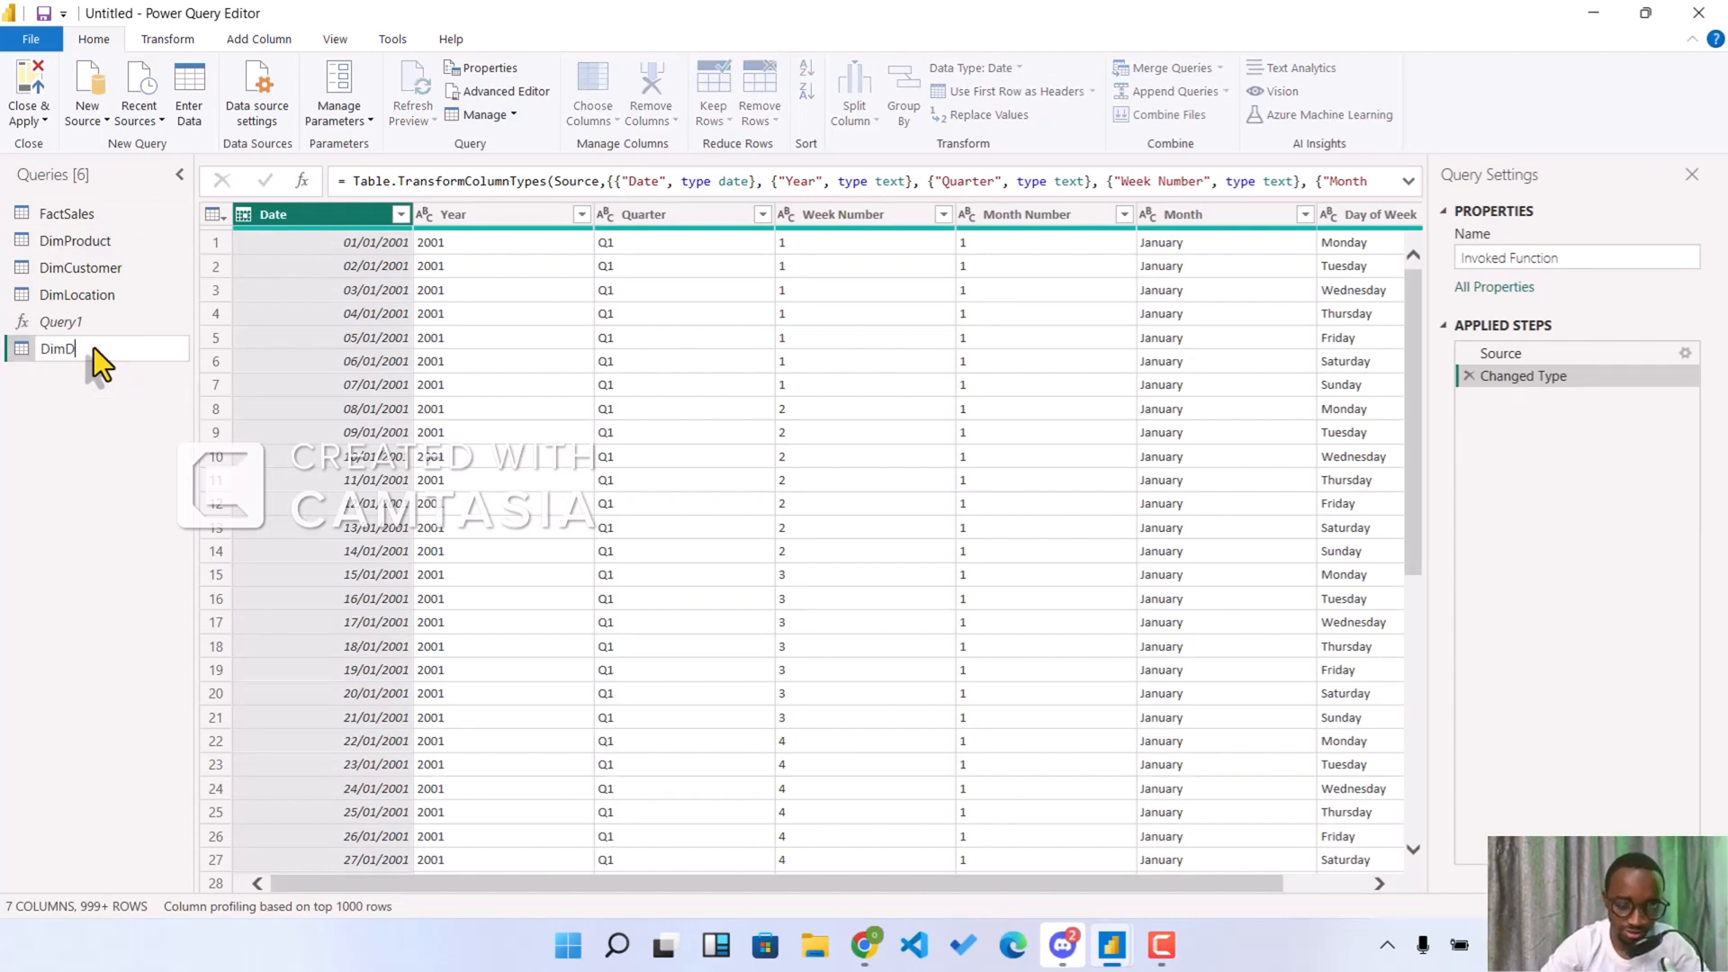
key("Return")
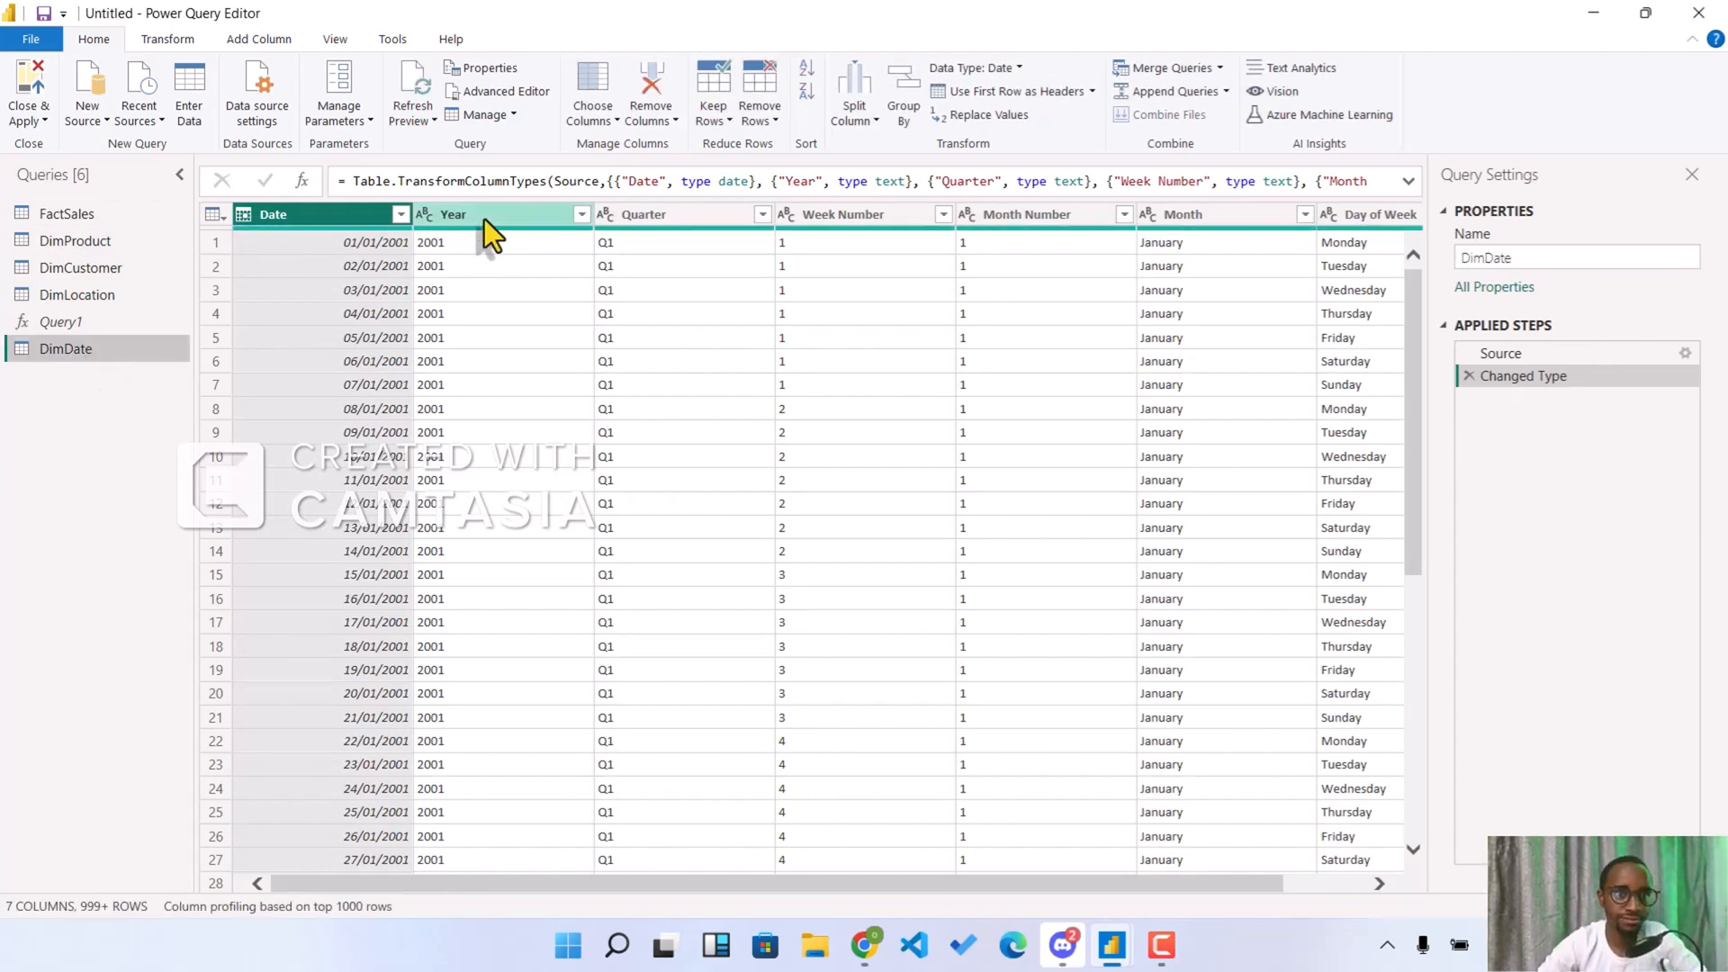
- Change the DimDate Date column's type to Date/Time, replacing the current type conversion
left_click(240, 214)
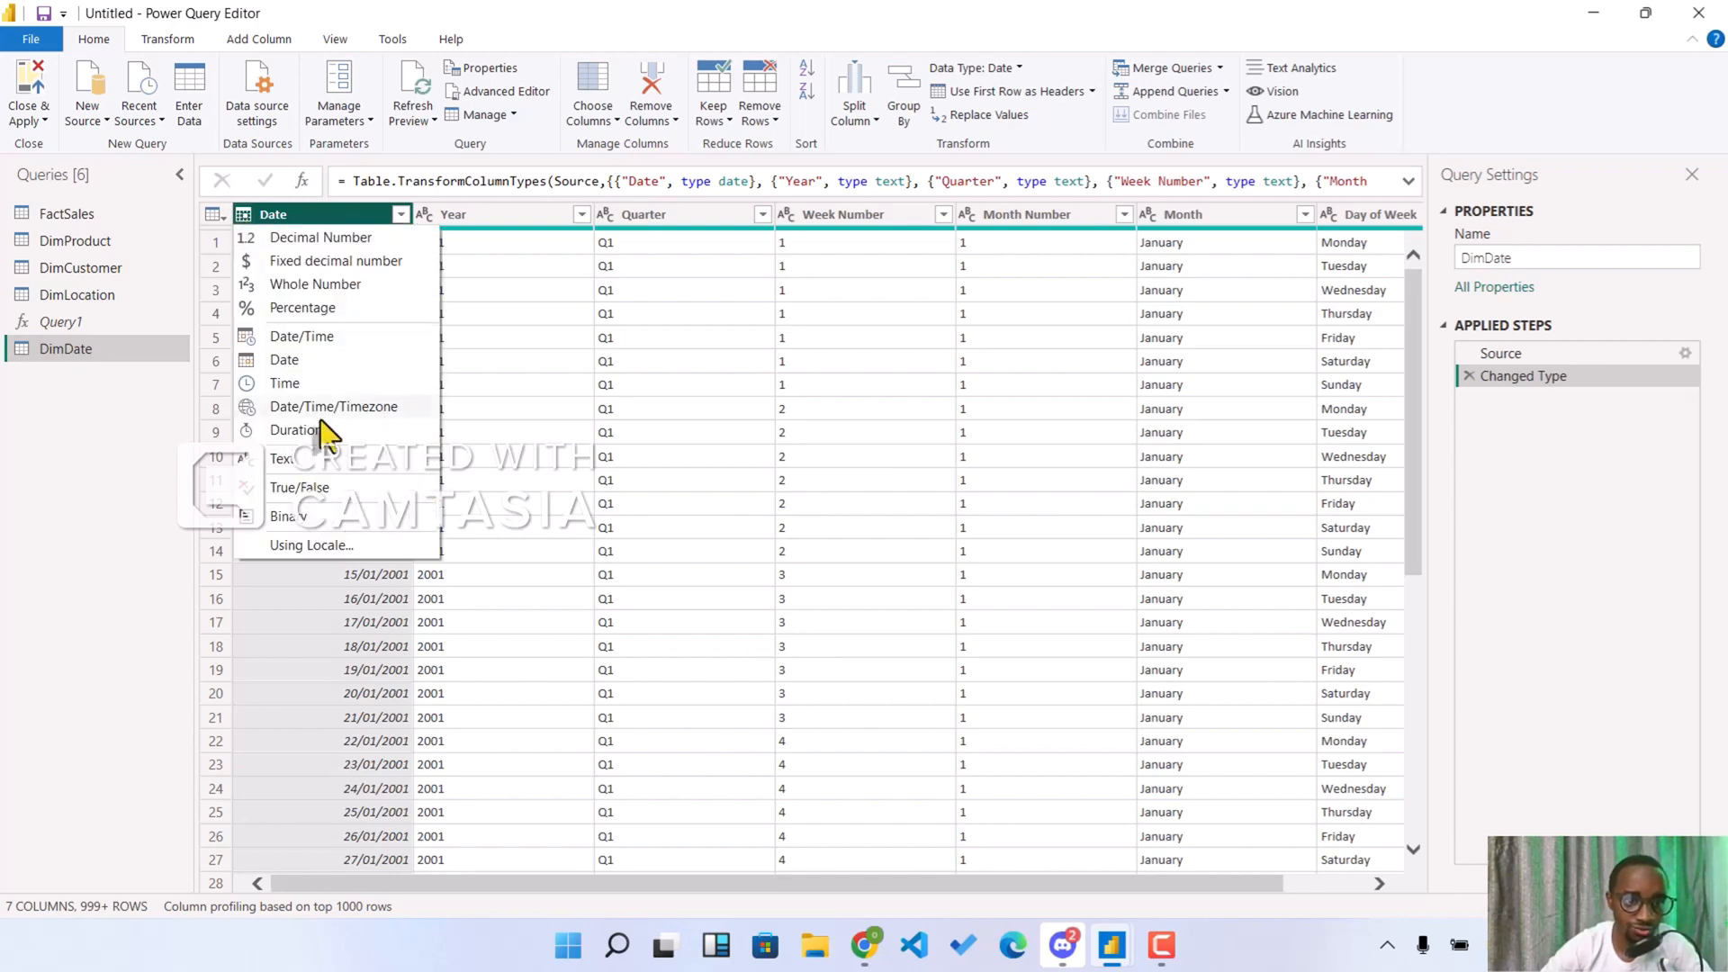
left_click(320, 335)
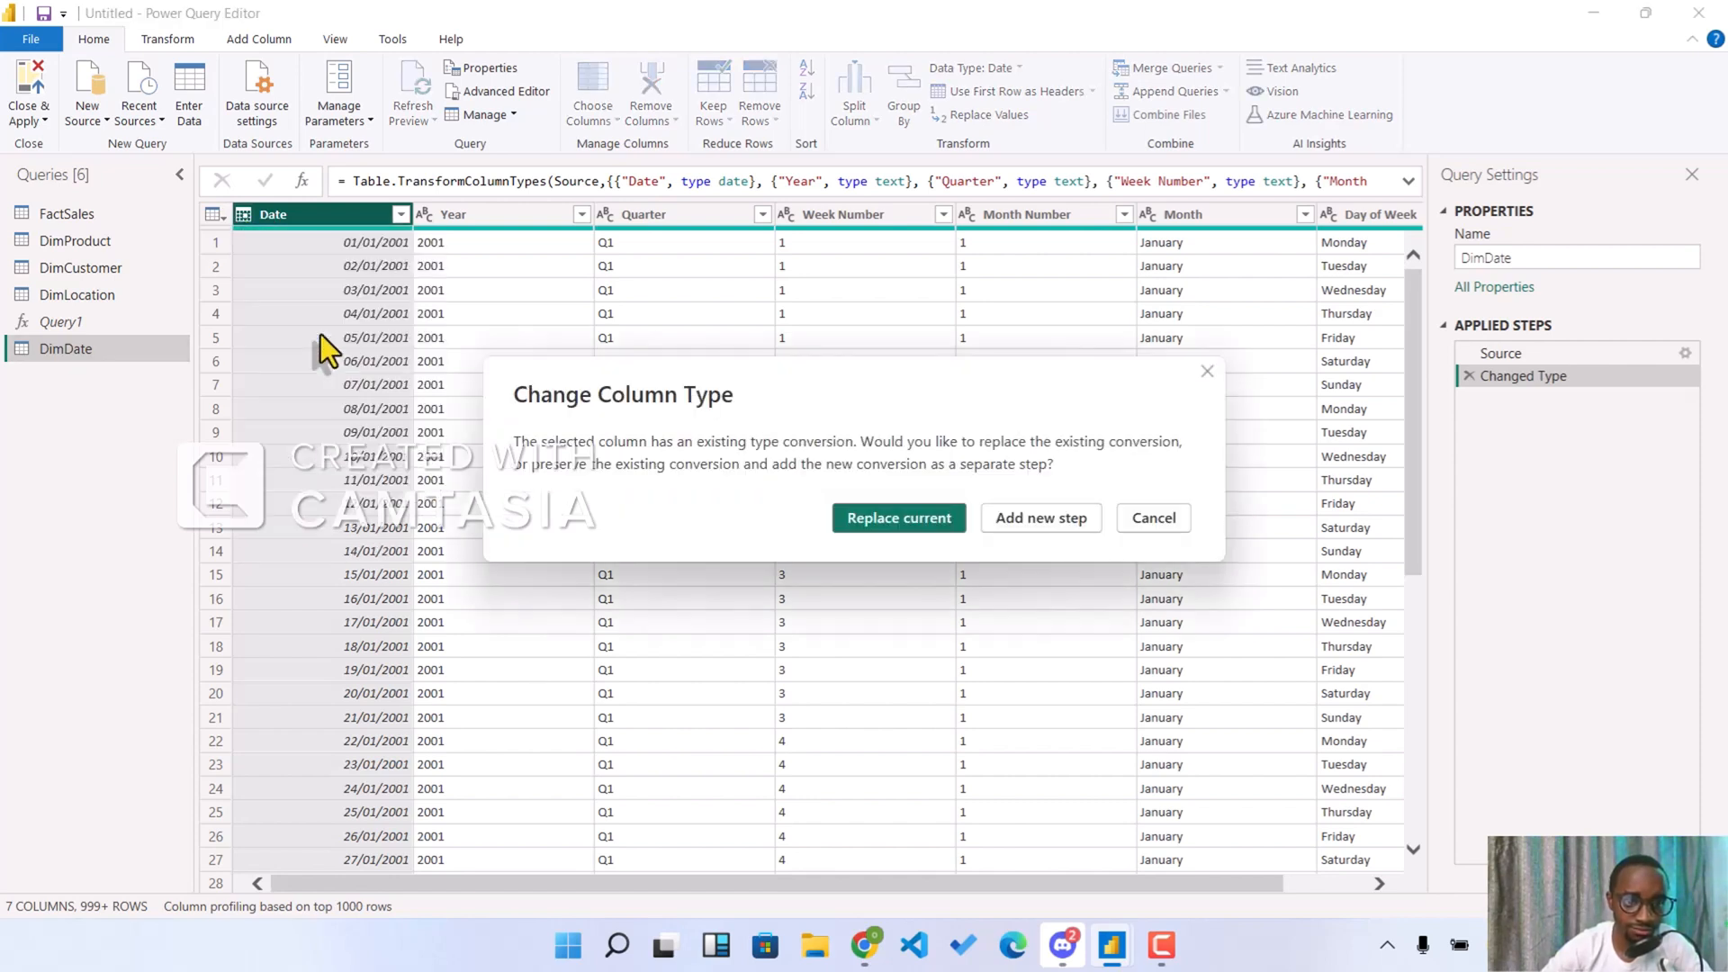
left_click(894, 517)
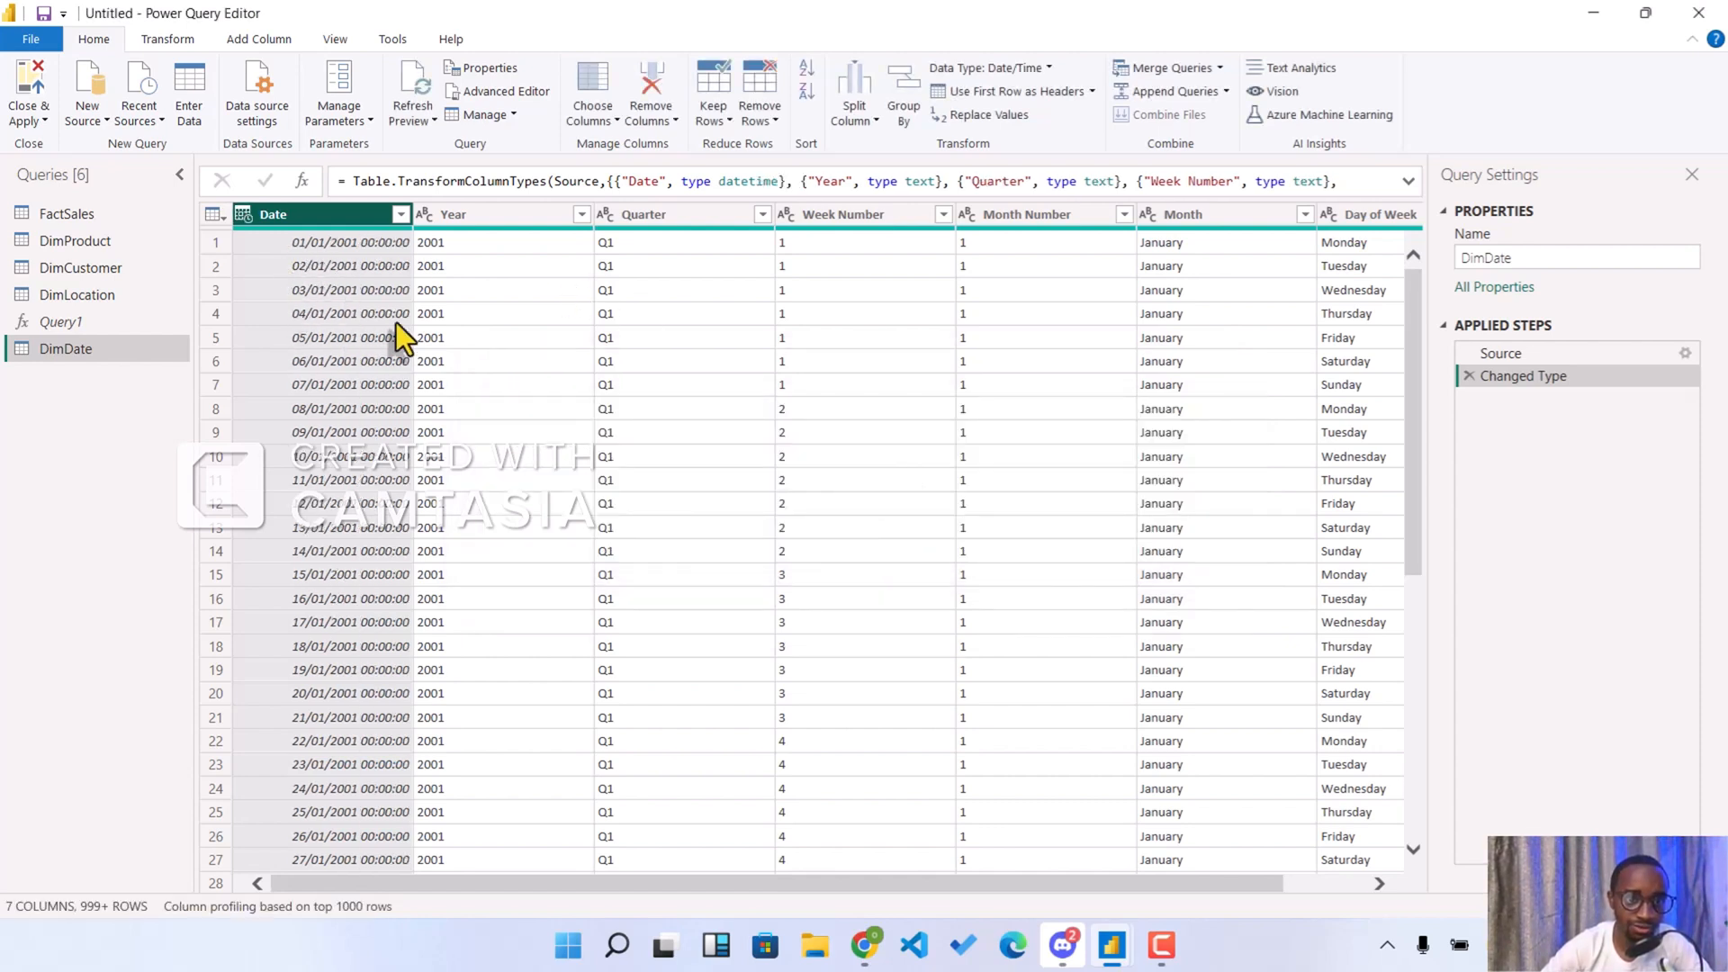
left_click(481, 219)
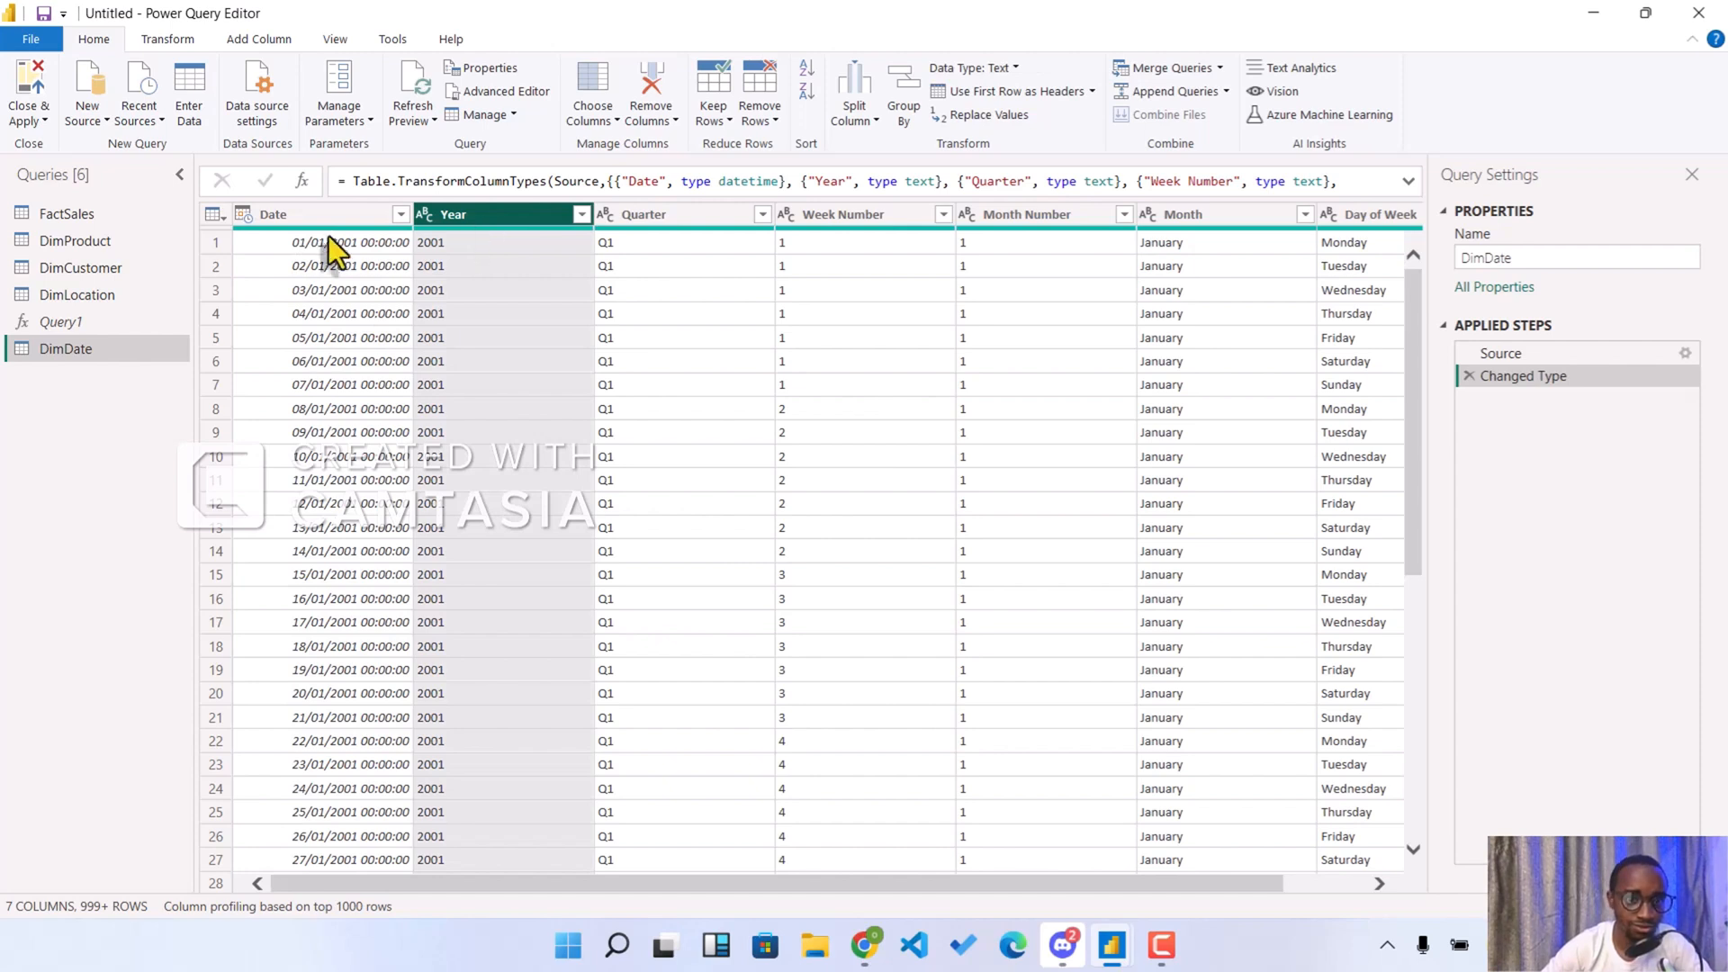
left_click(288, 221)
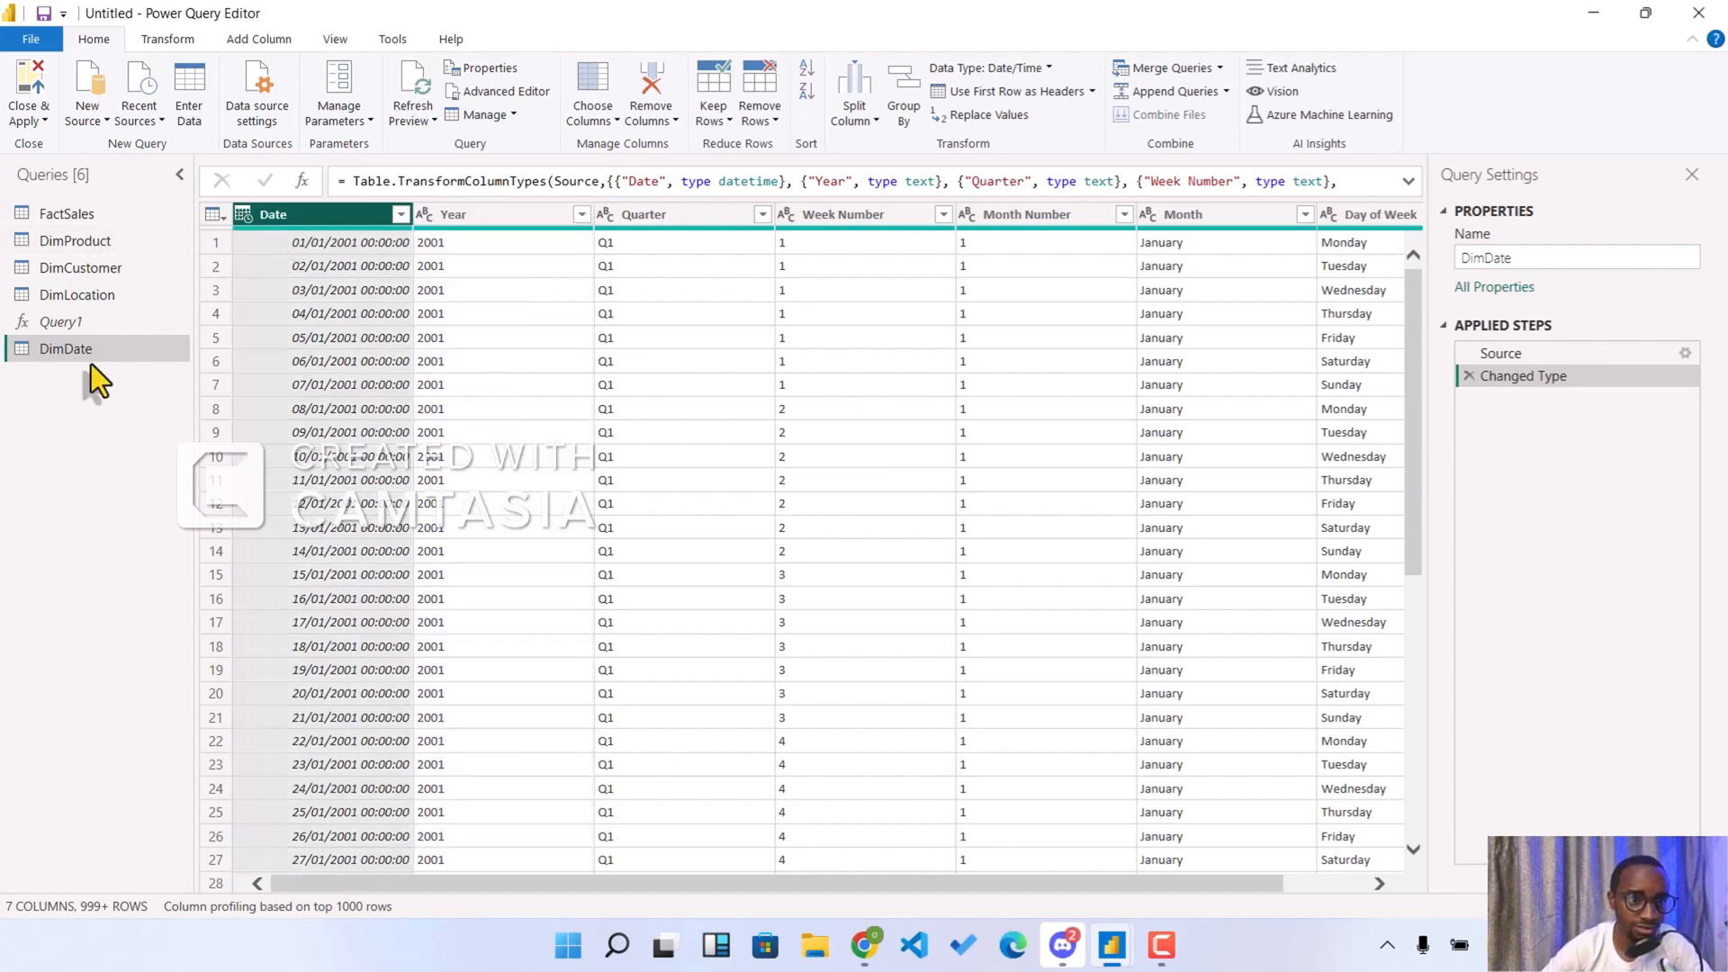
- Close and apply the queries, and show all tables in the model diagram with the Properties and Data panes collapsed
left_click(29, 76)
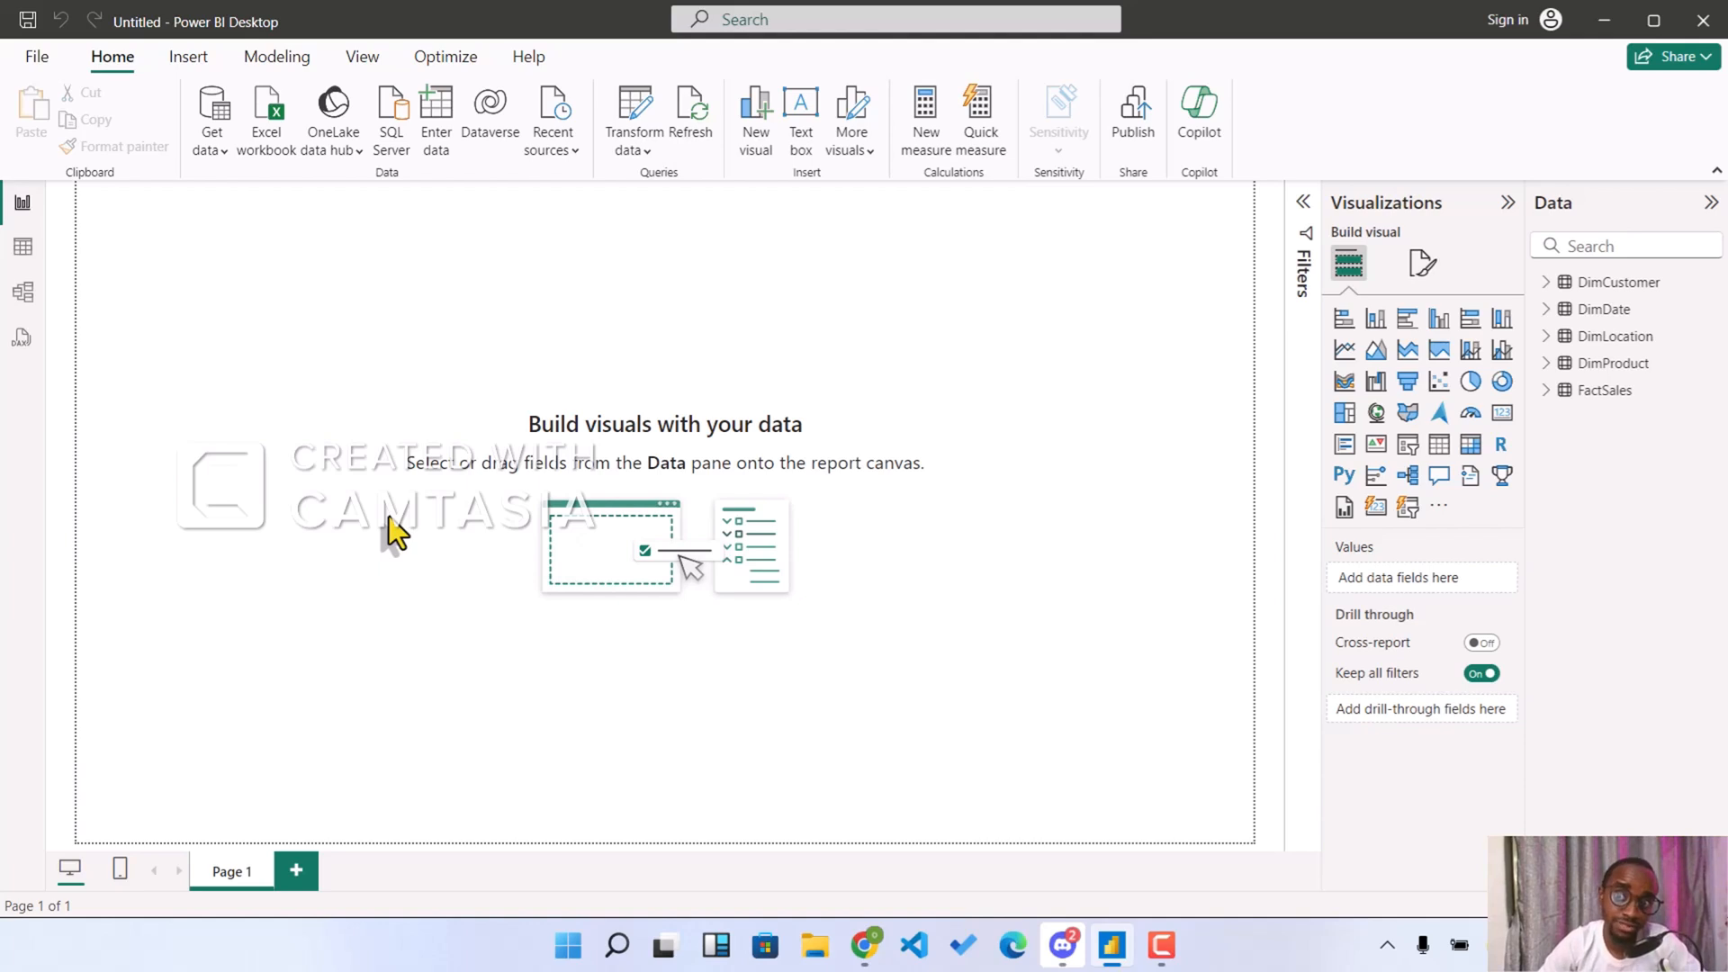
left_click(24, 293)
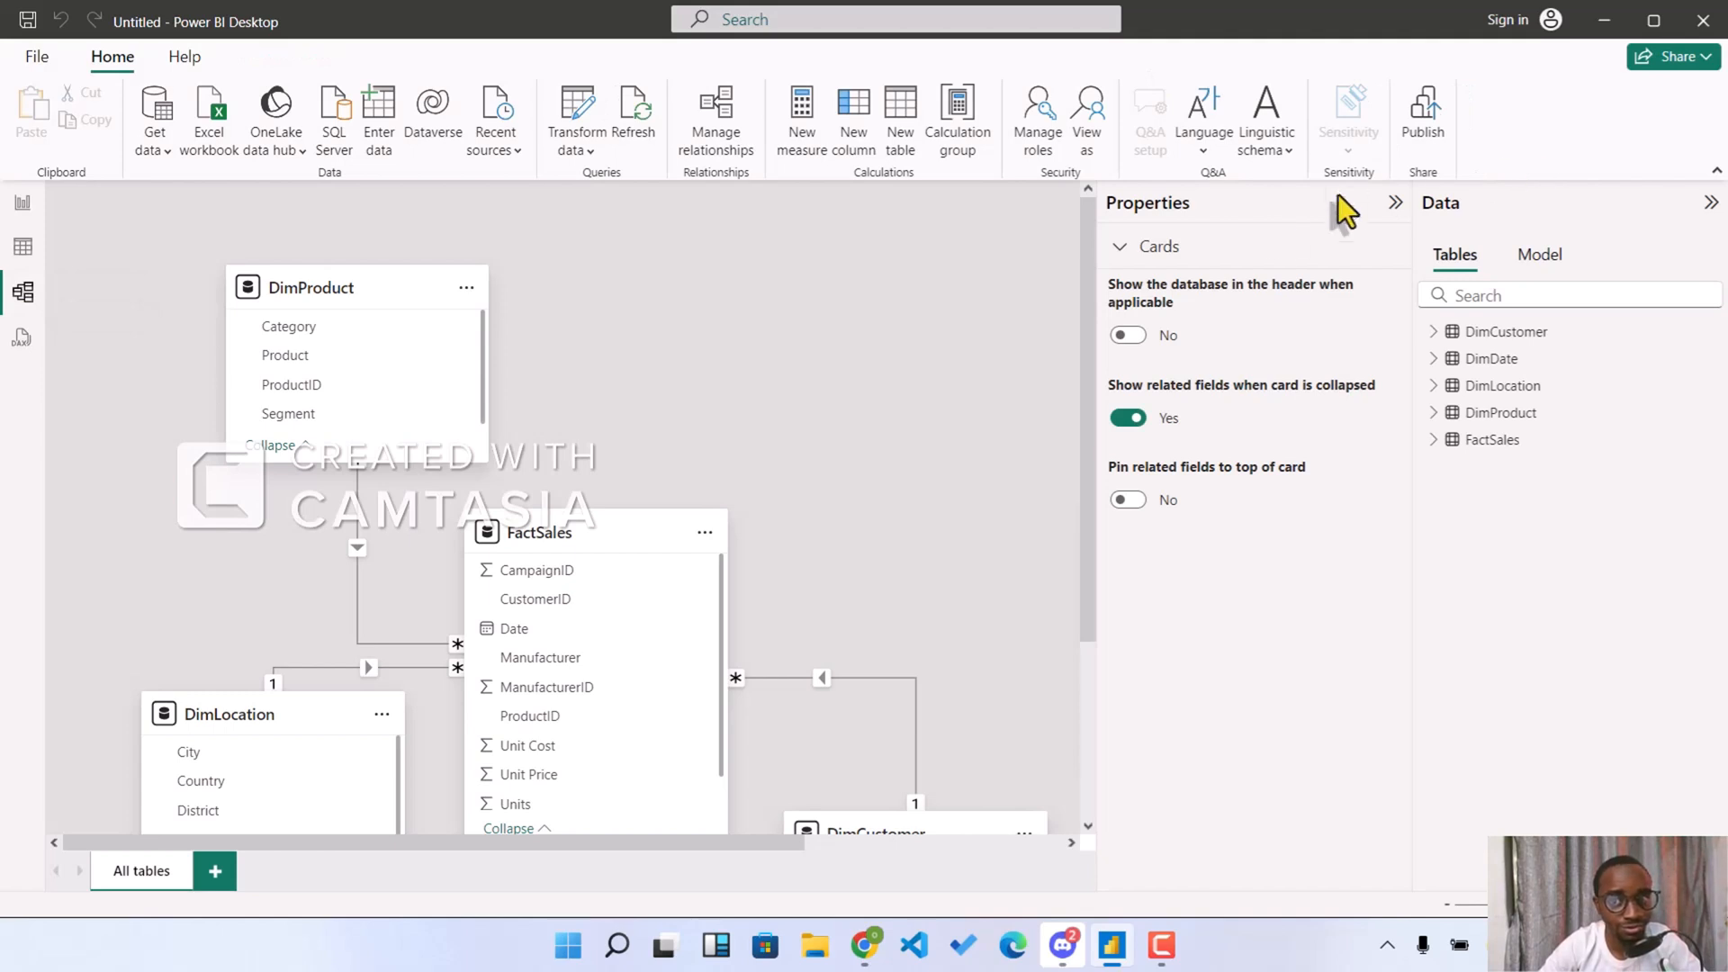
left_click(1279, 201)
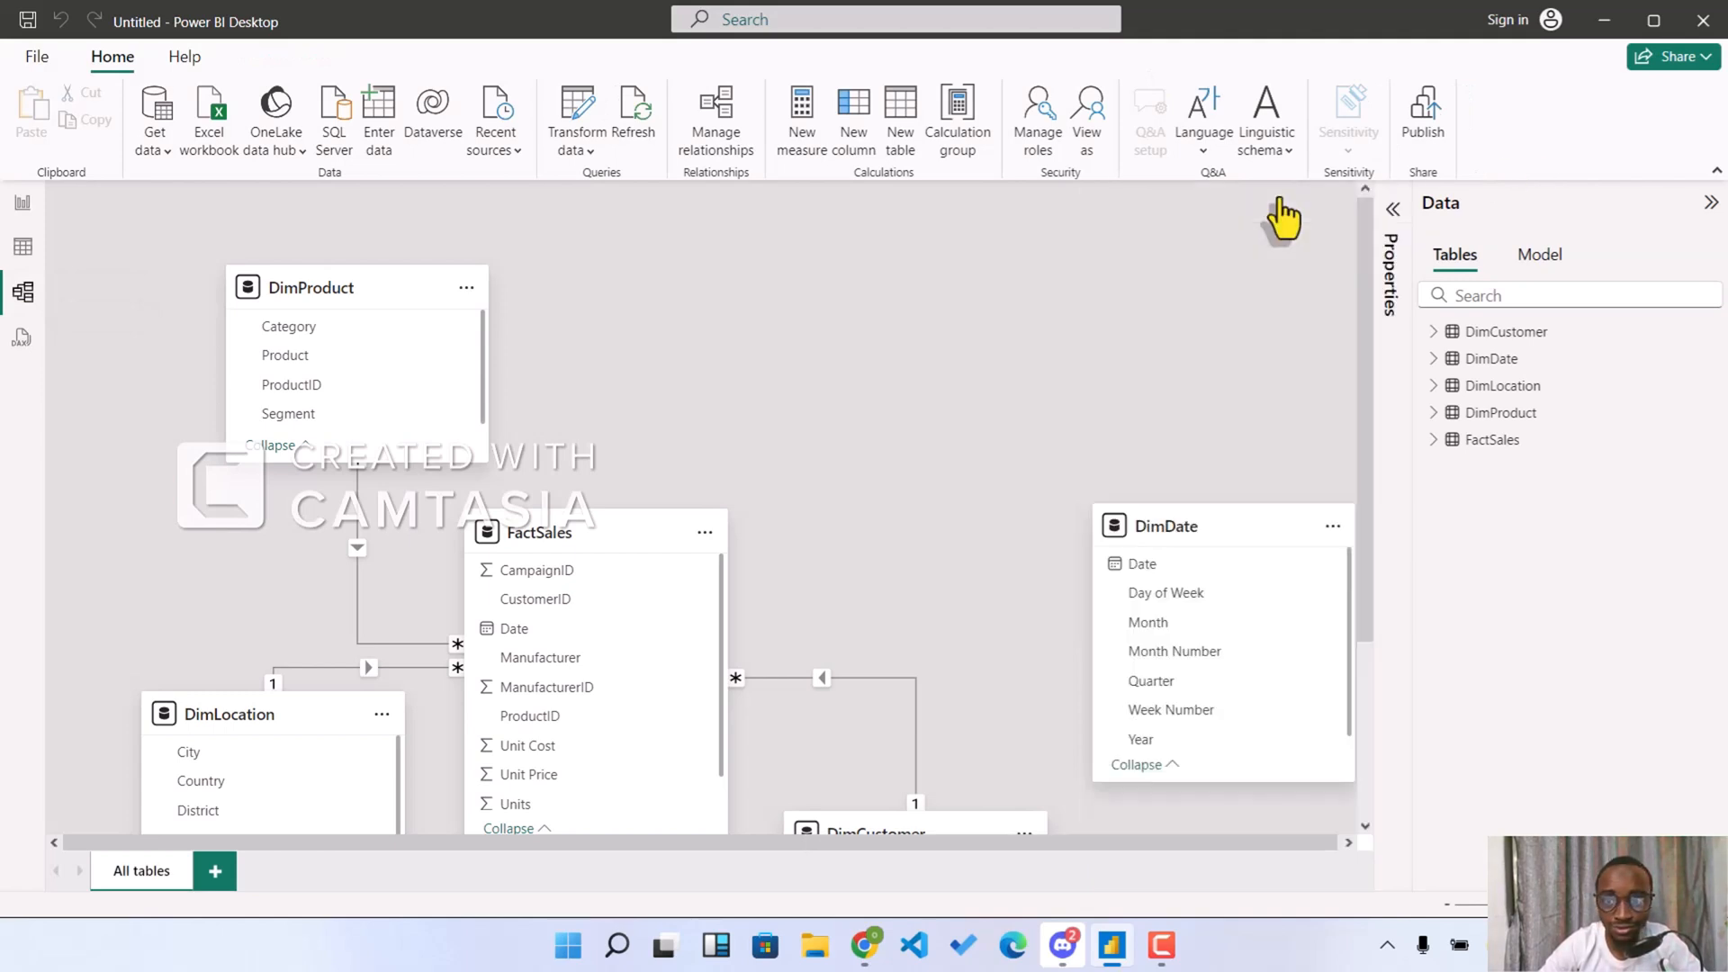
left_click(1489, 220)
scroll(991, 525, "down", 3)
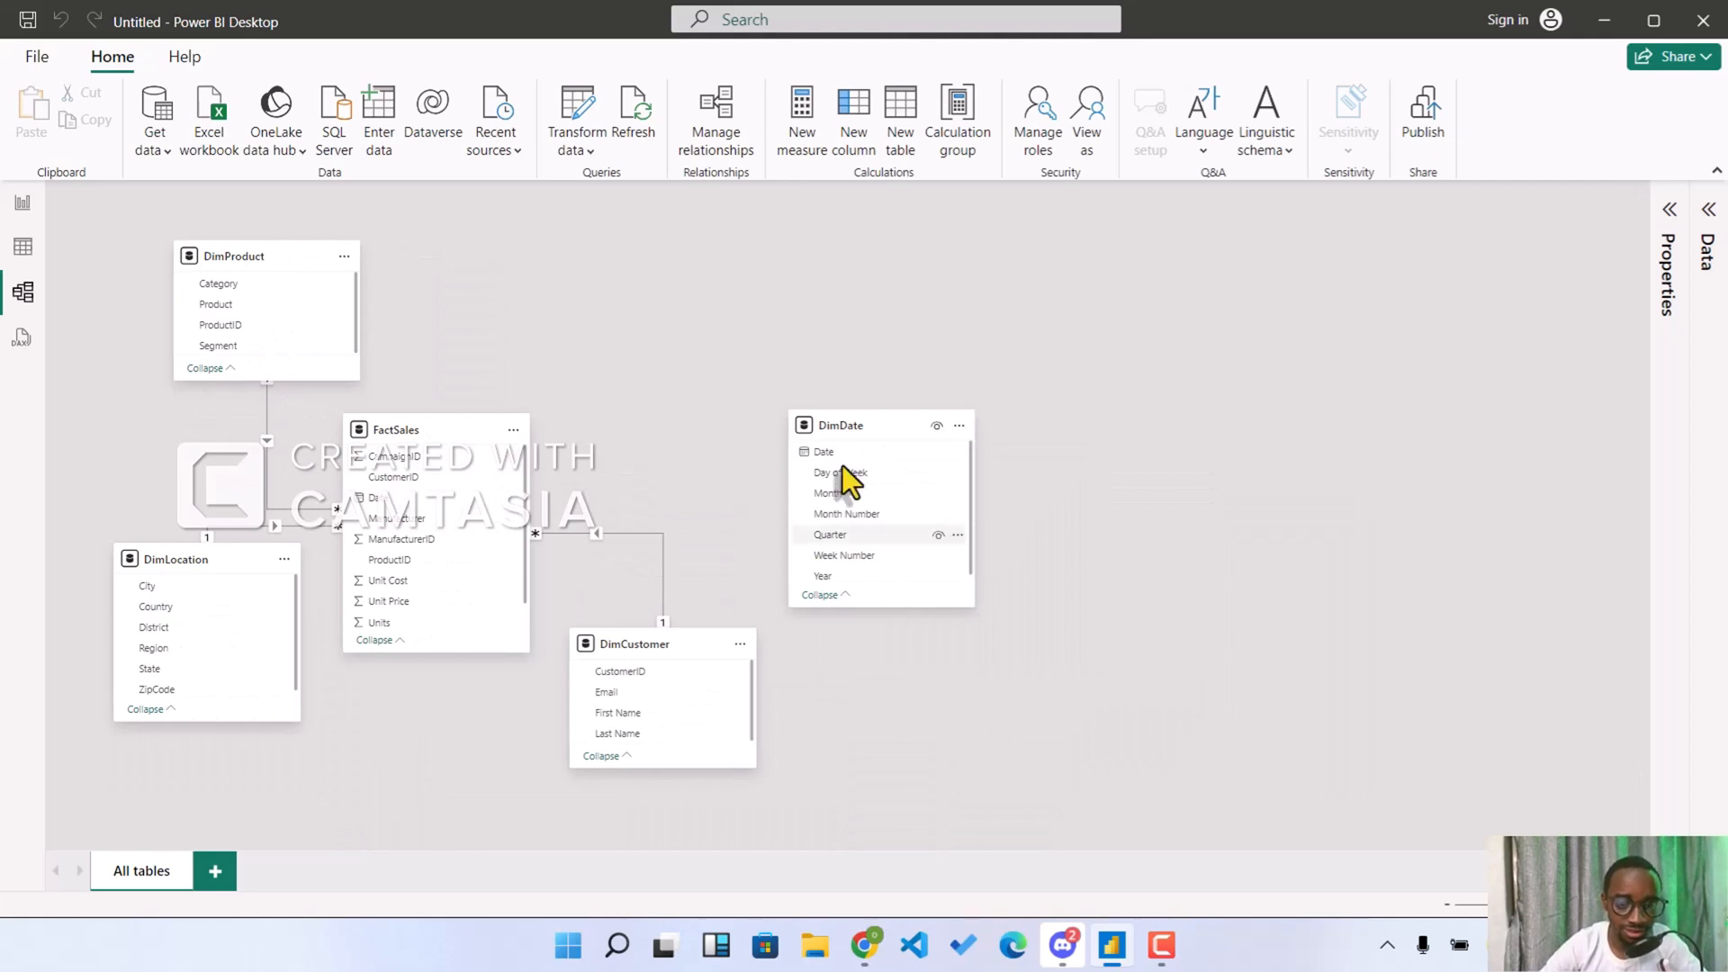
- Arrange the model diagram with FactSales in the centre and DimProduct, DimLocation, DimCustomer and DimDate around it
left_click_drag(870, 421, 1283, 477)
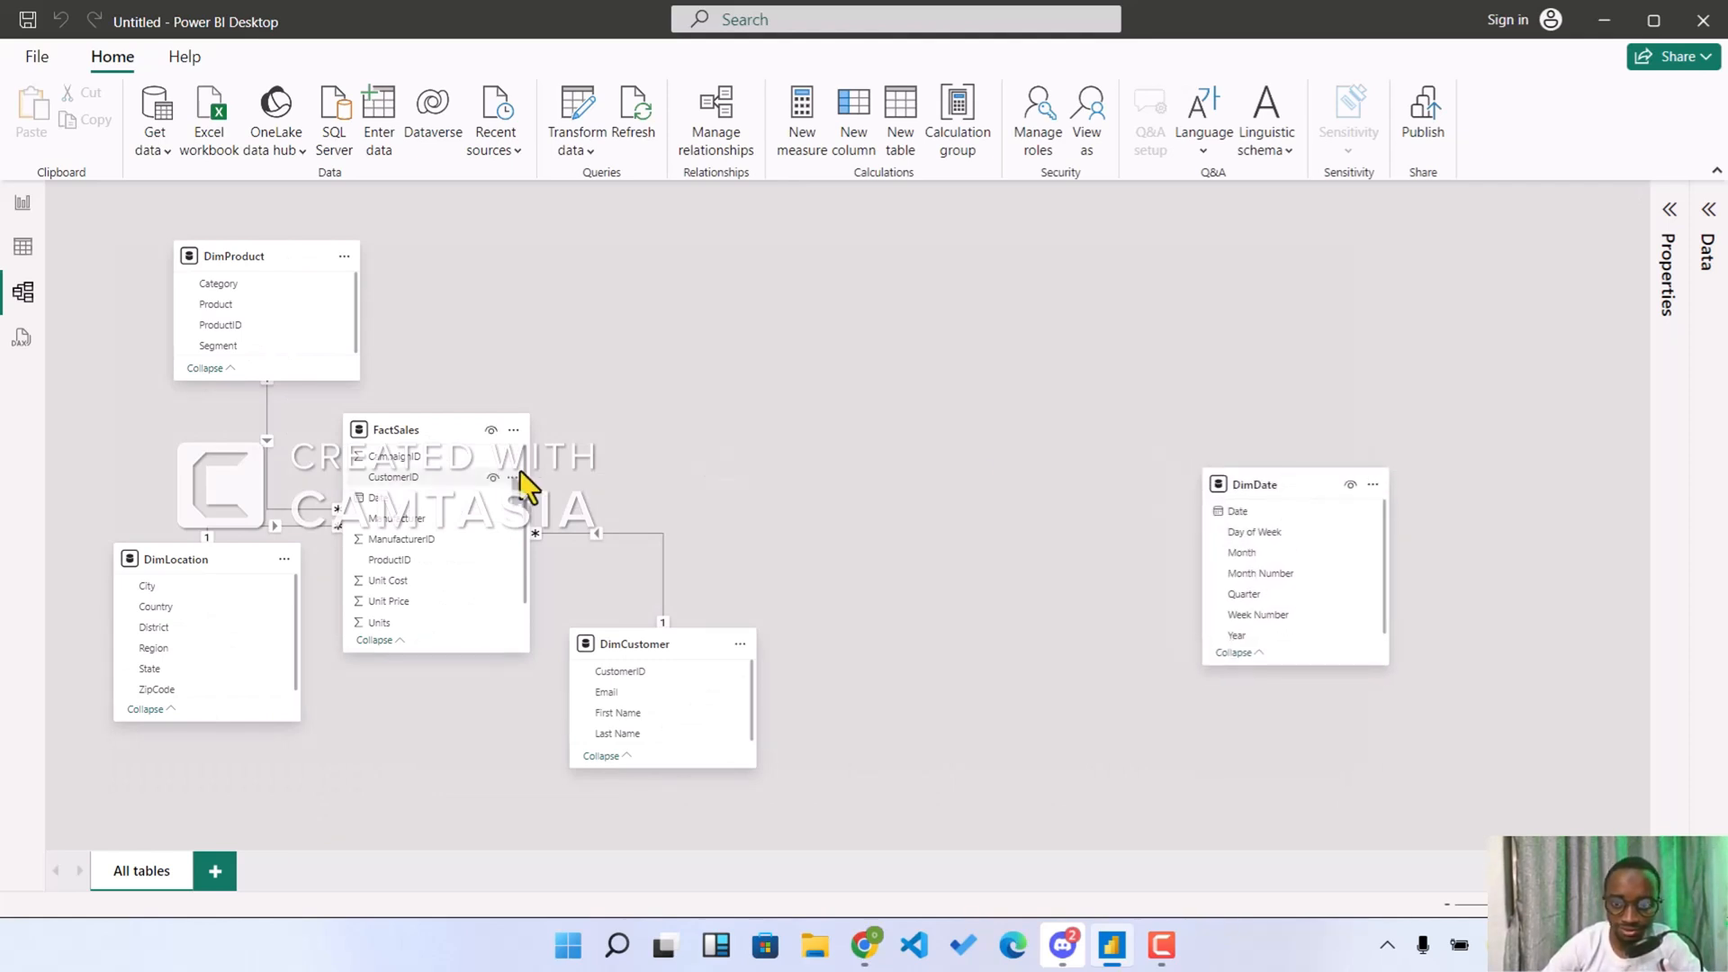
left_click_drag(651, 646, 945, 256)
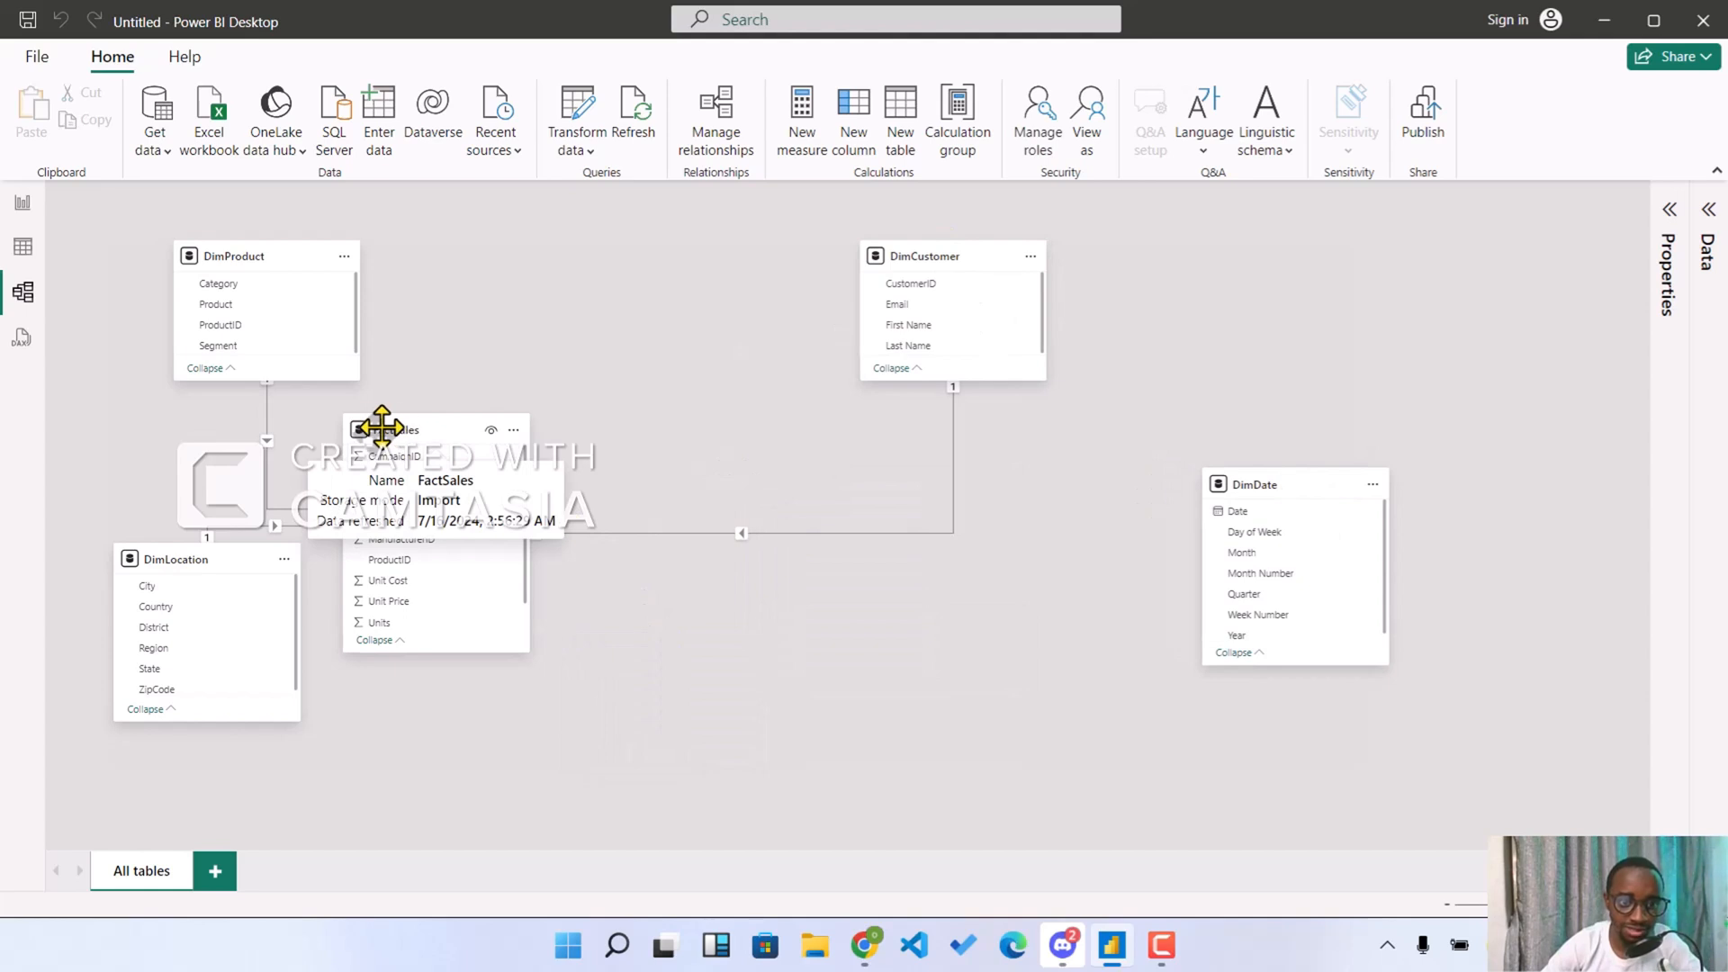
left_click_drag(387, 441, 596, 458)
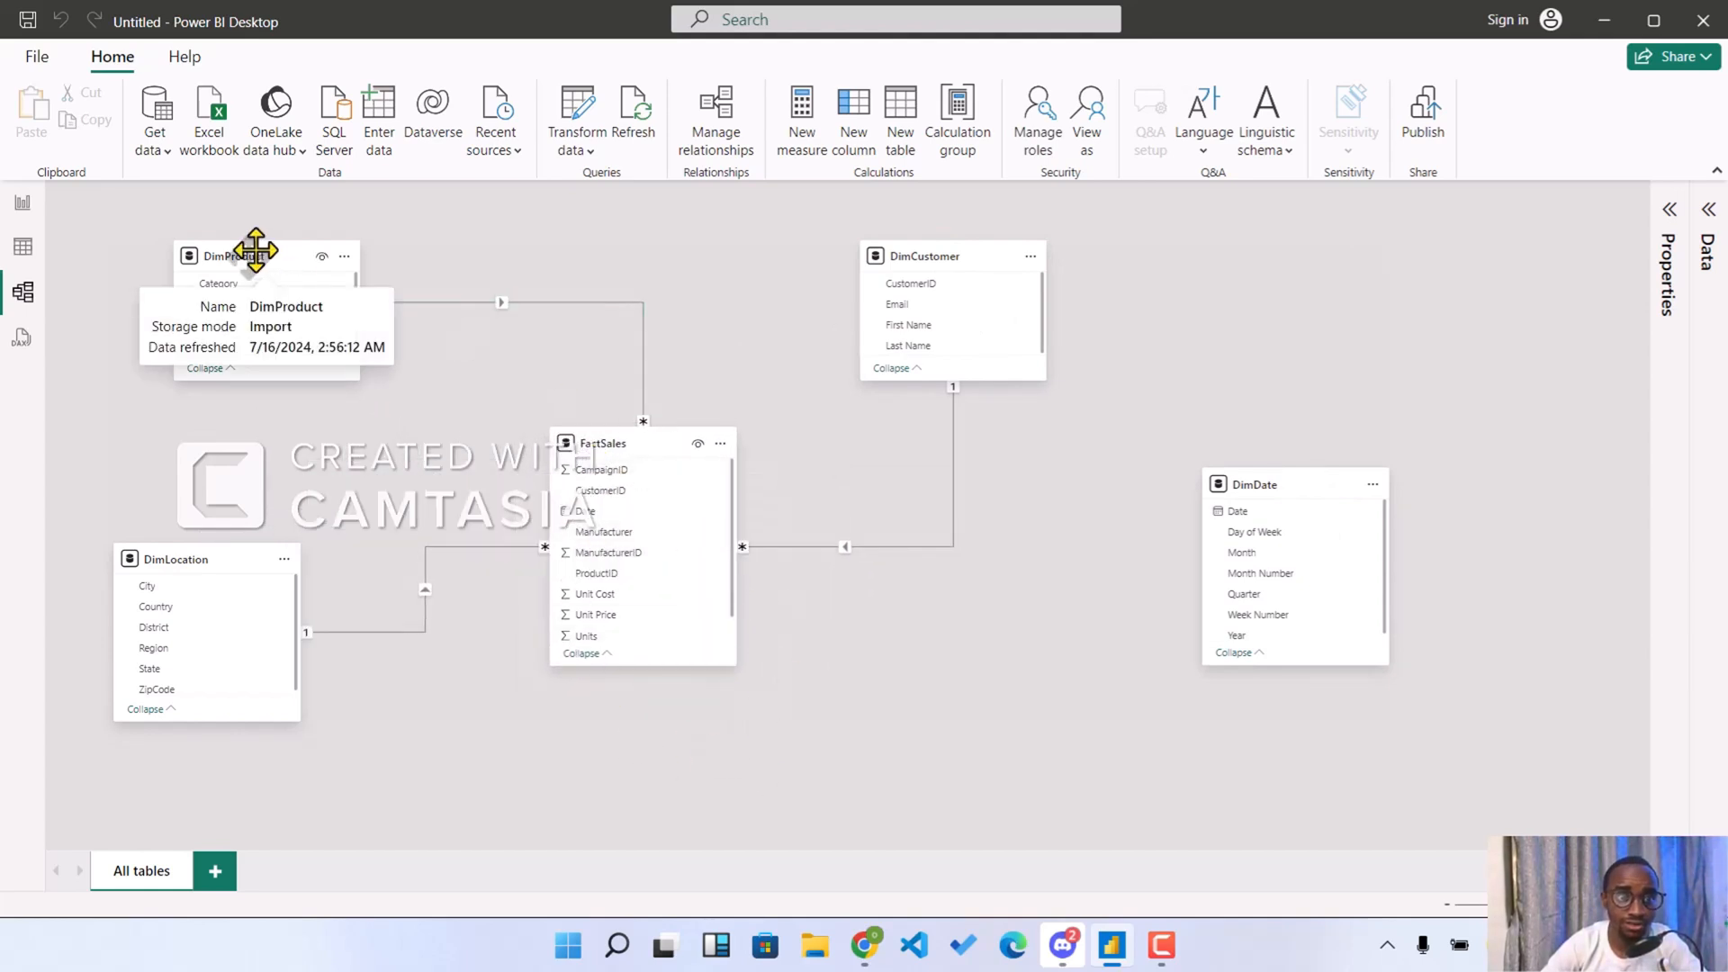
left_click_drag(228, 255, 194, 261)
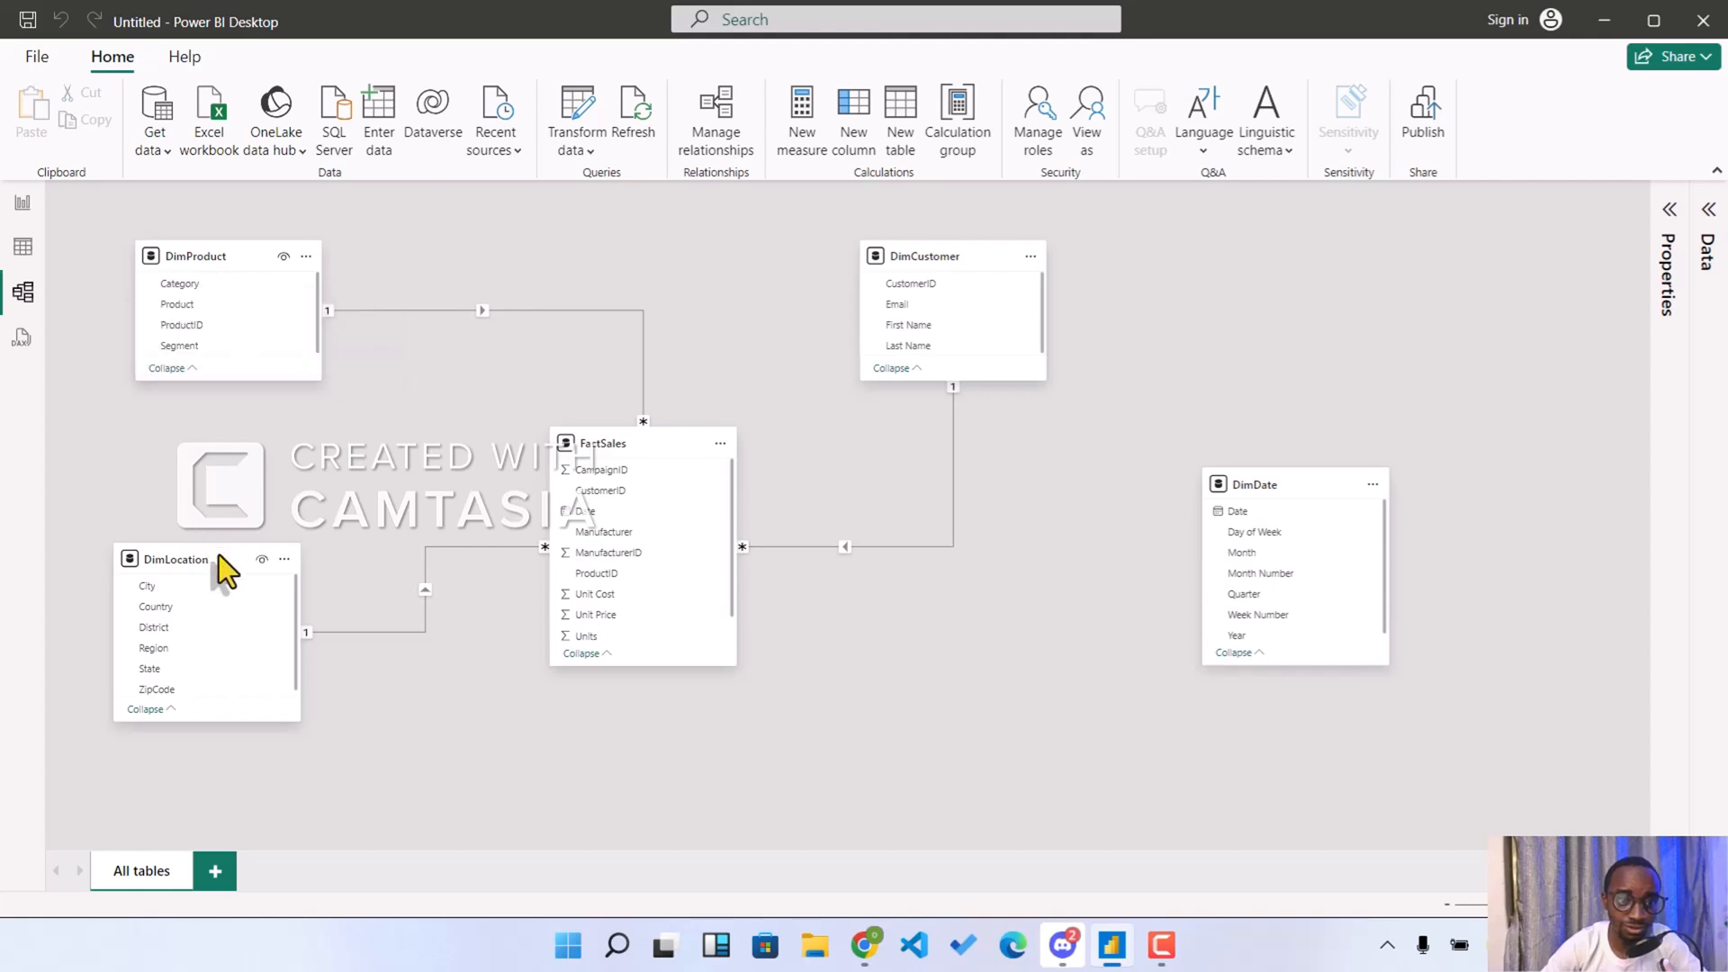
left_click_drag(180, 564, 236, 627)
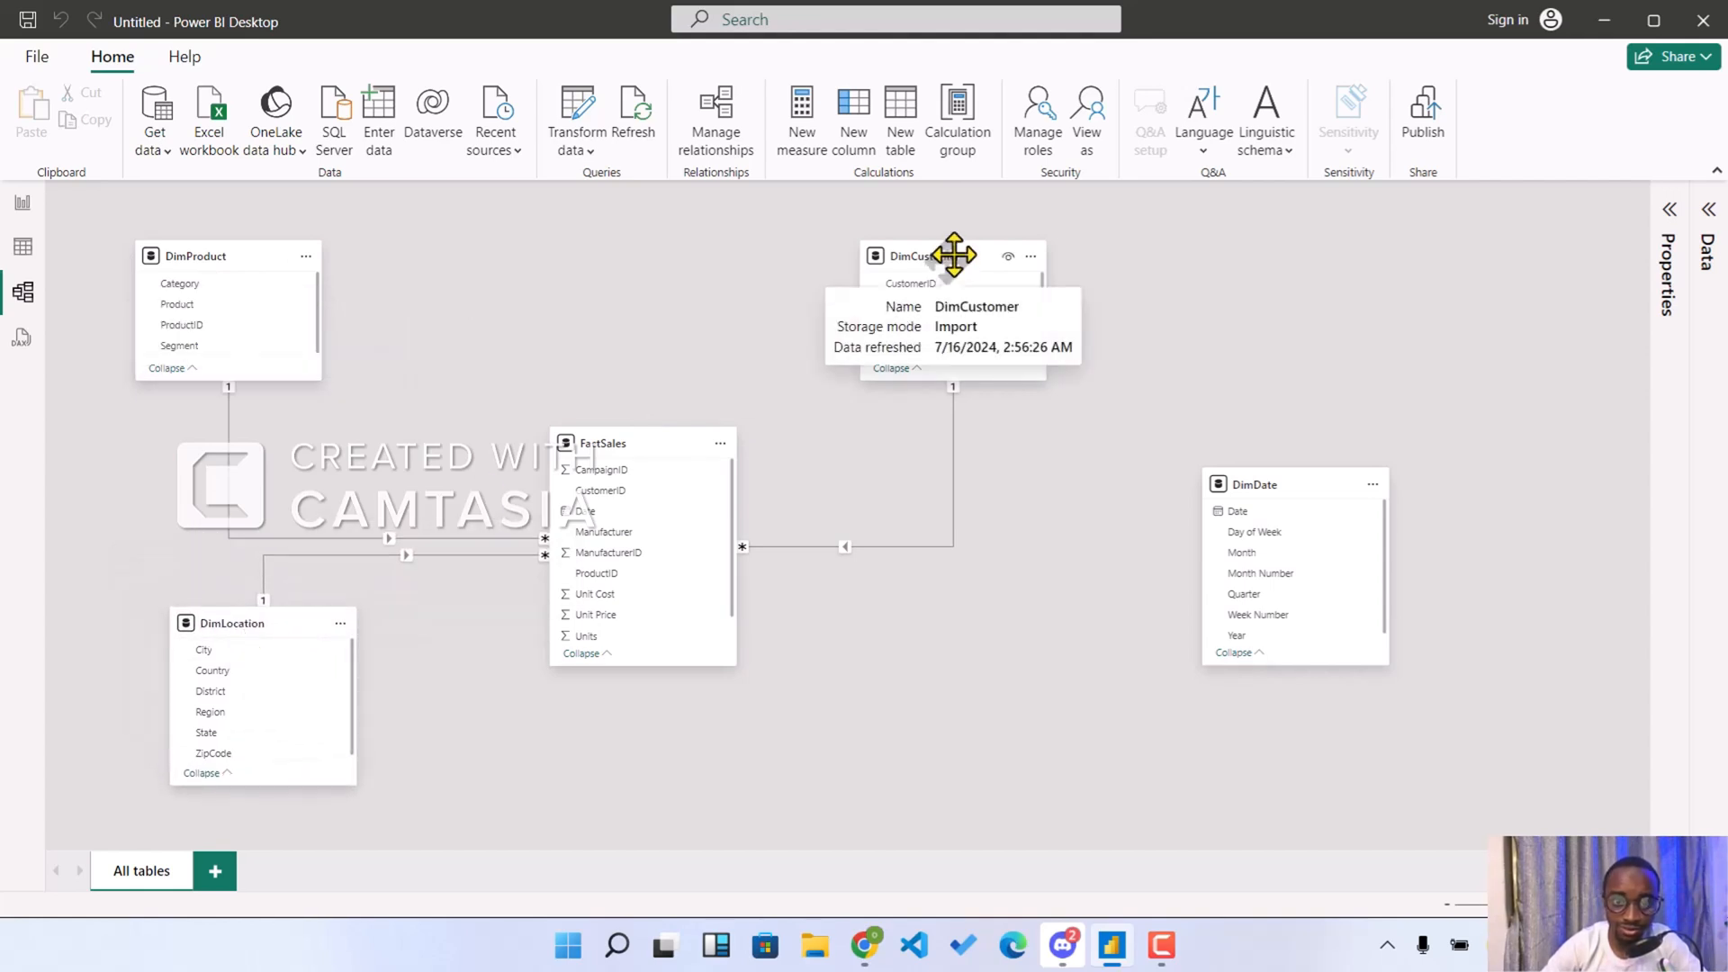
left_click_drag(954, 256, 984, 255)
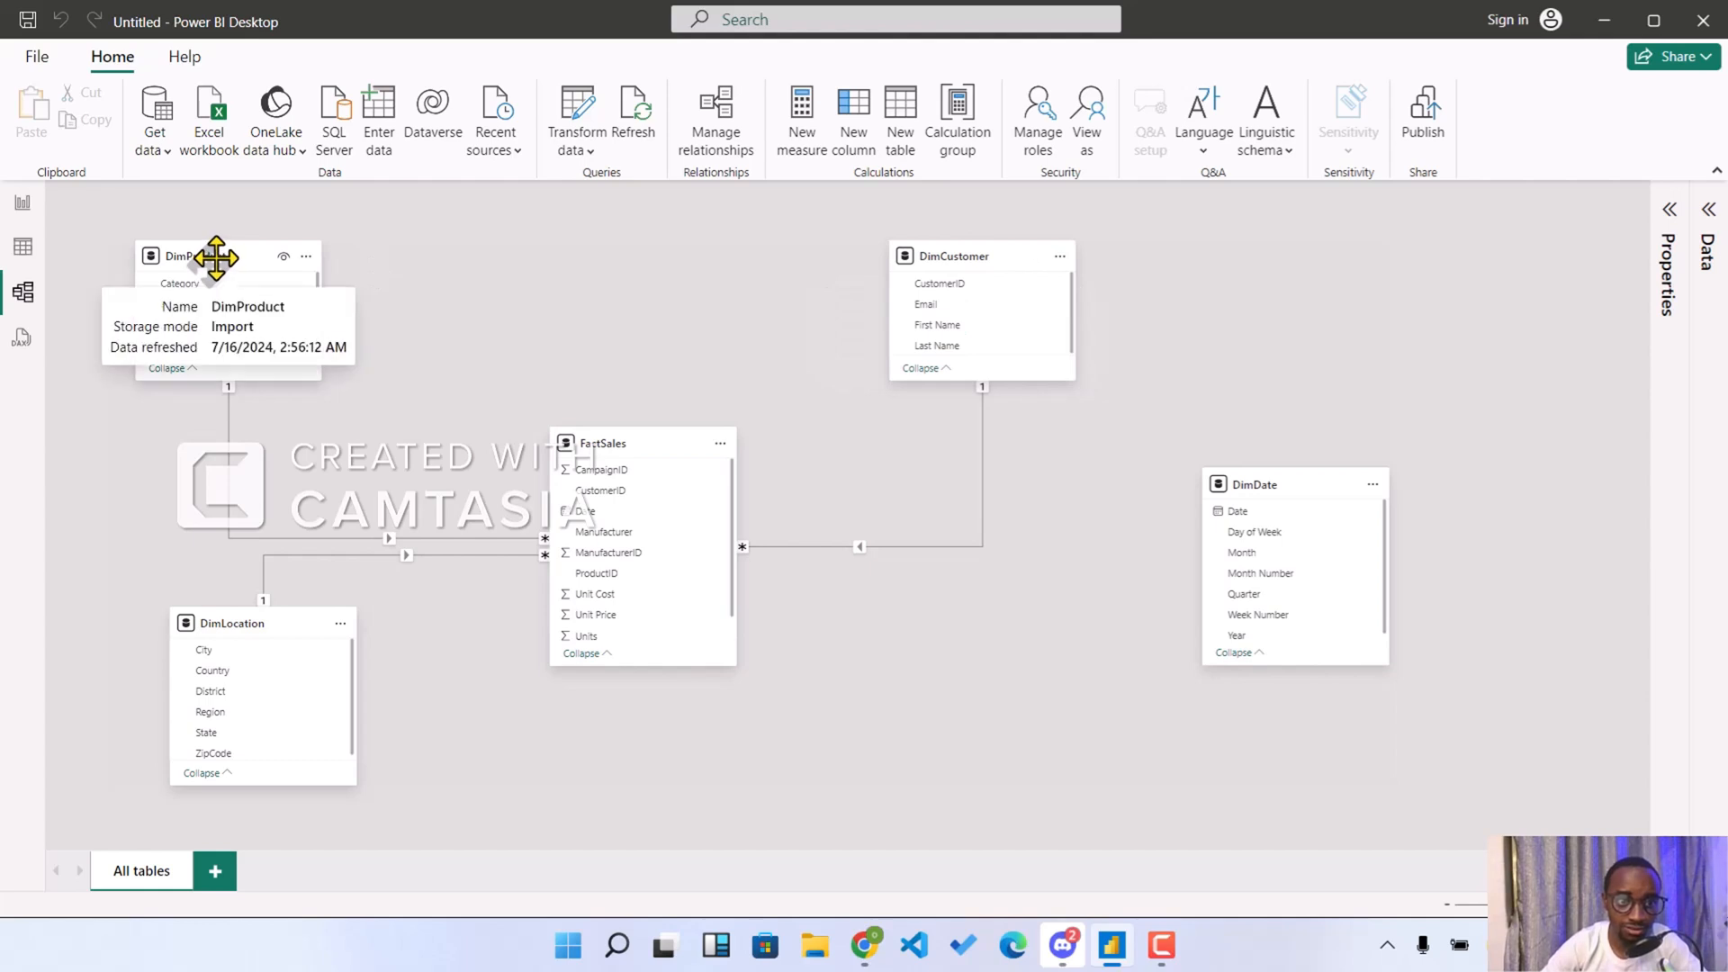
left_click_drag(216, 258, 294, 259)
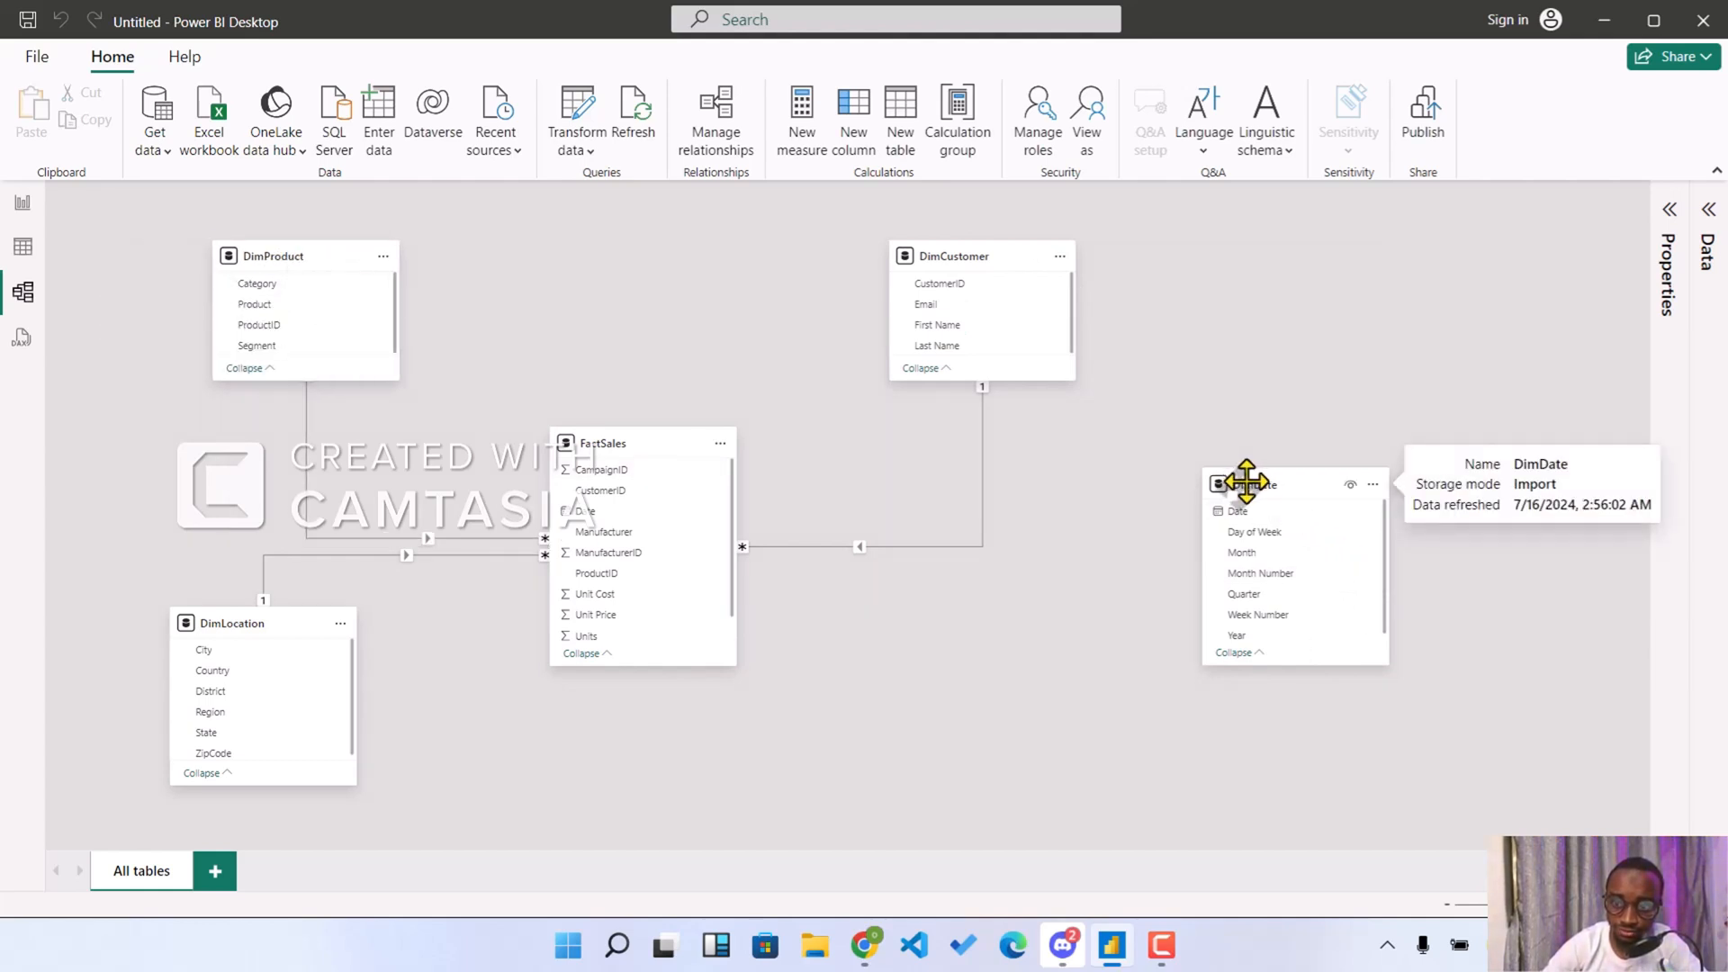
left_click_drag(1246, 483, 982, 639)
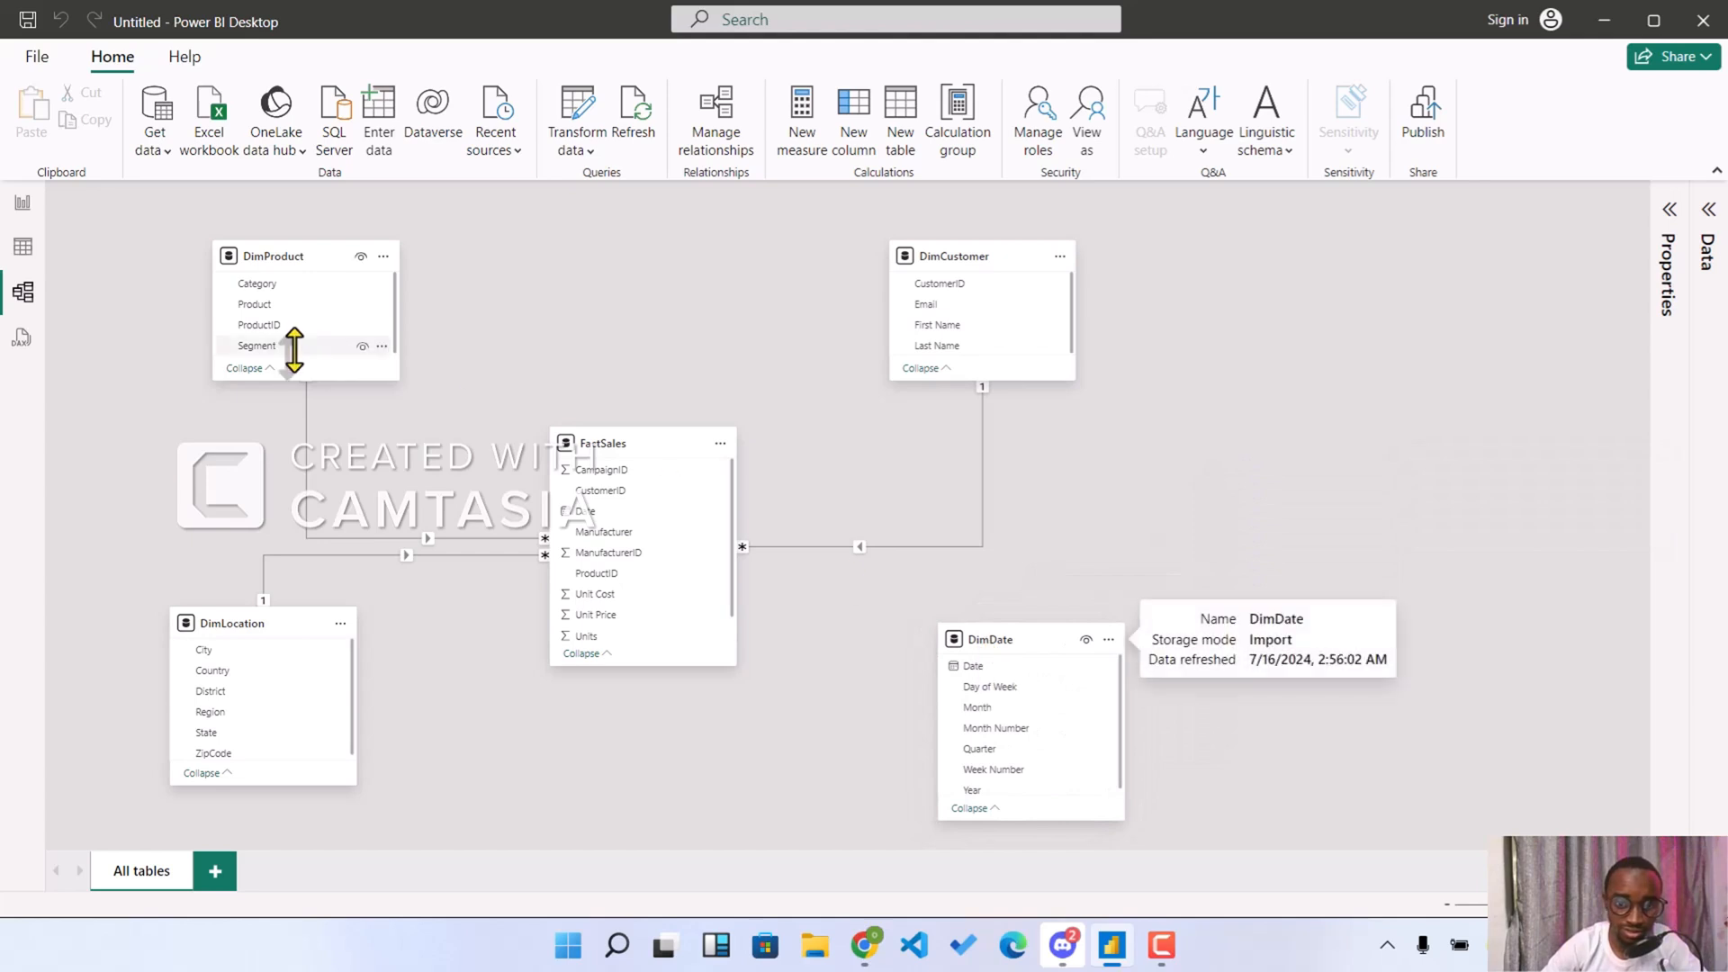
- Add a matrix to the report page showing FactSales Unit Price by DimCustomer First Name, and enlarge the visual
left_click(23, 205)
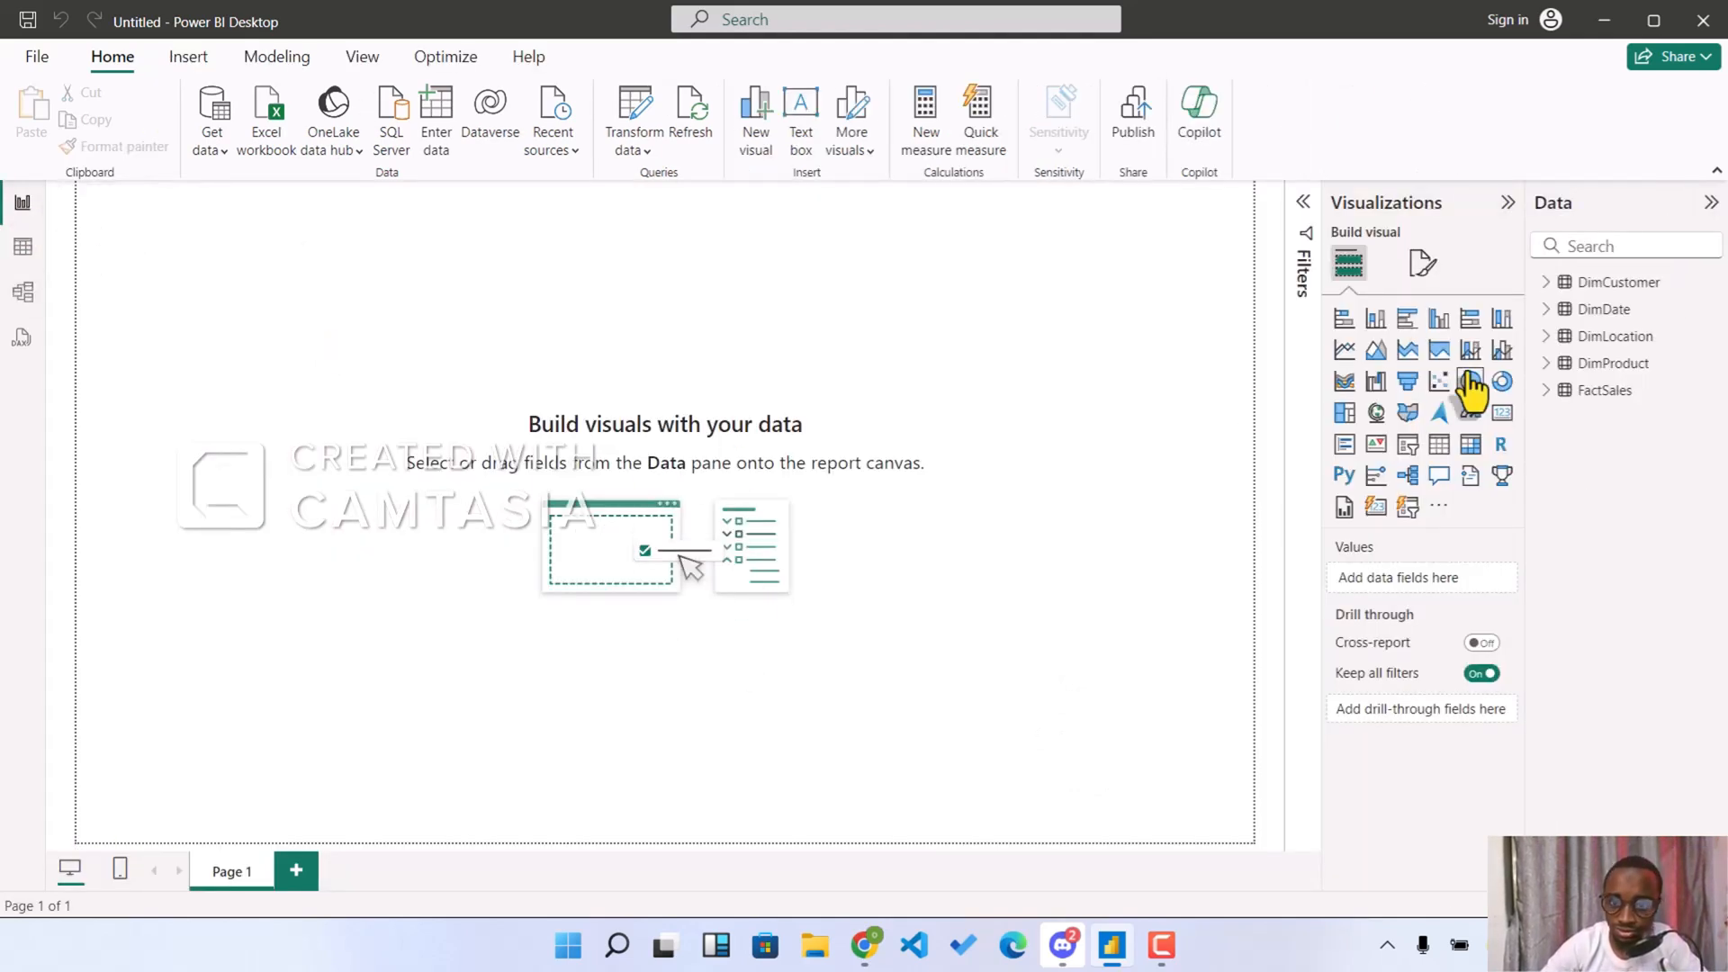
left_click(1476, 448)
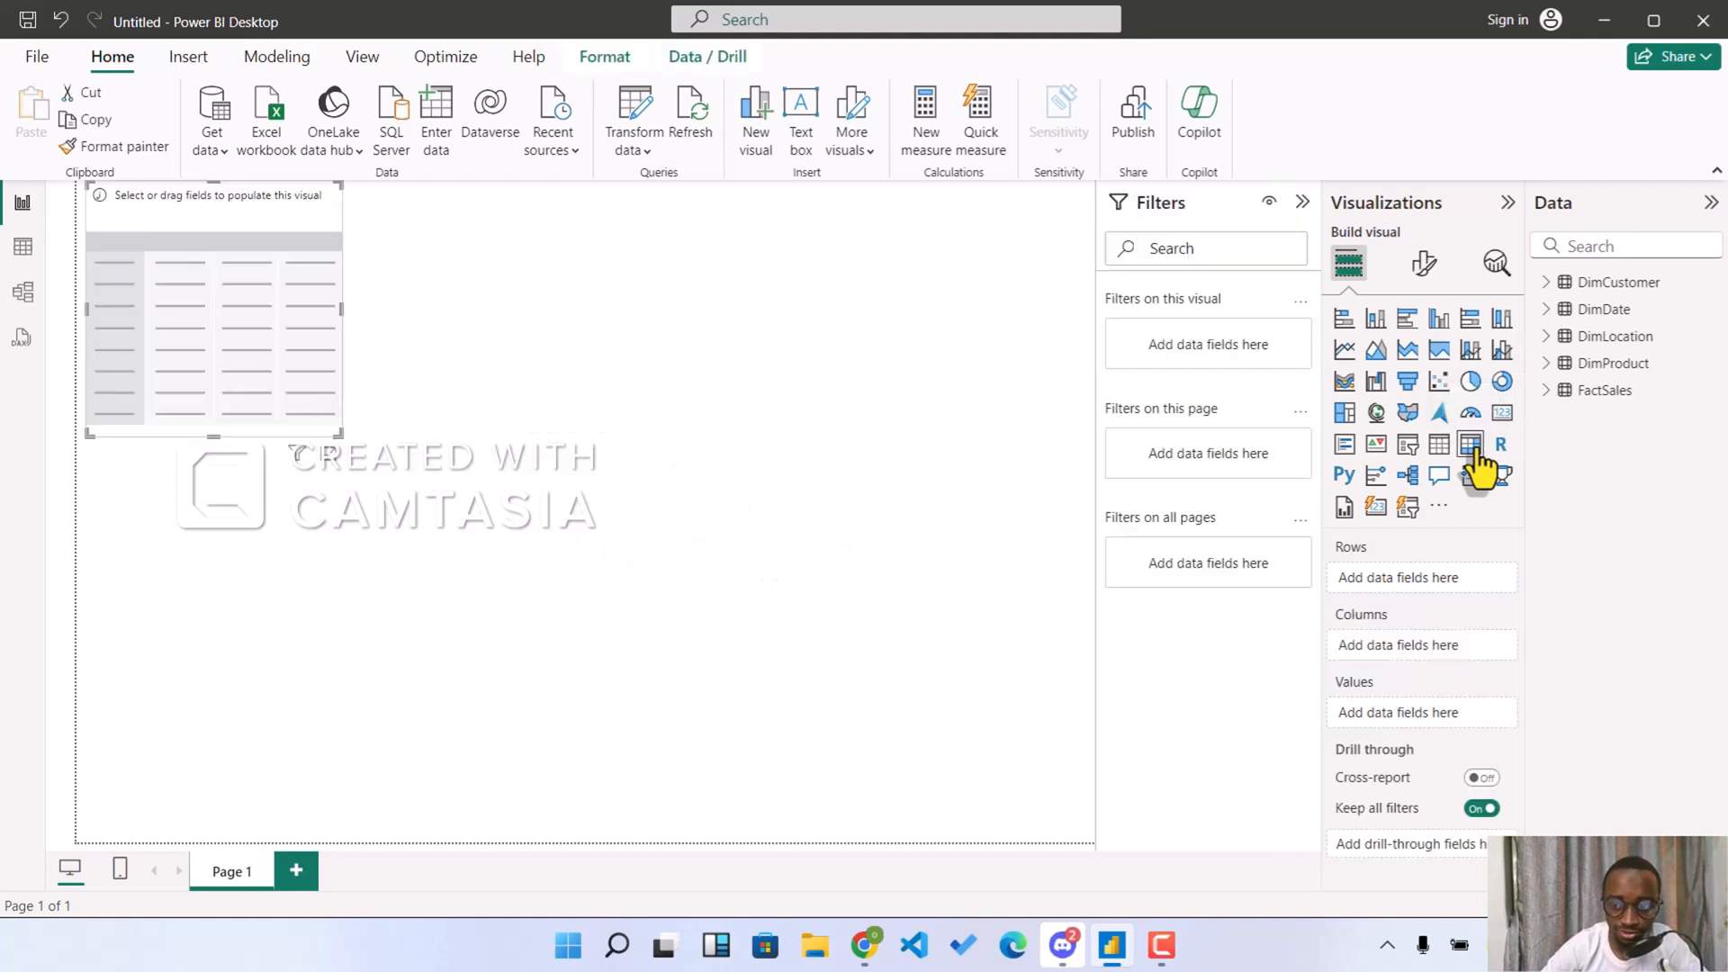
left_click(1547, 392)
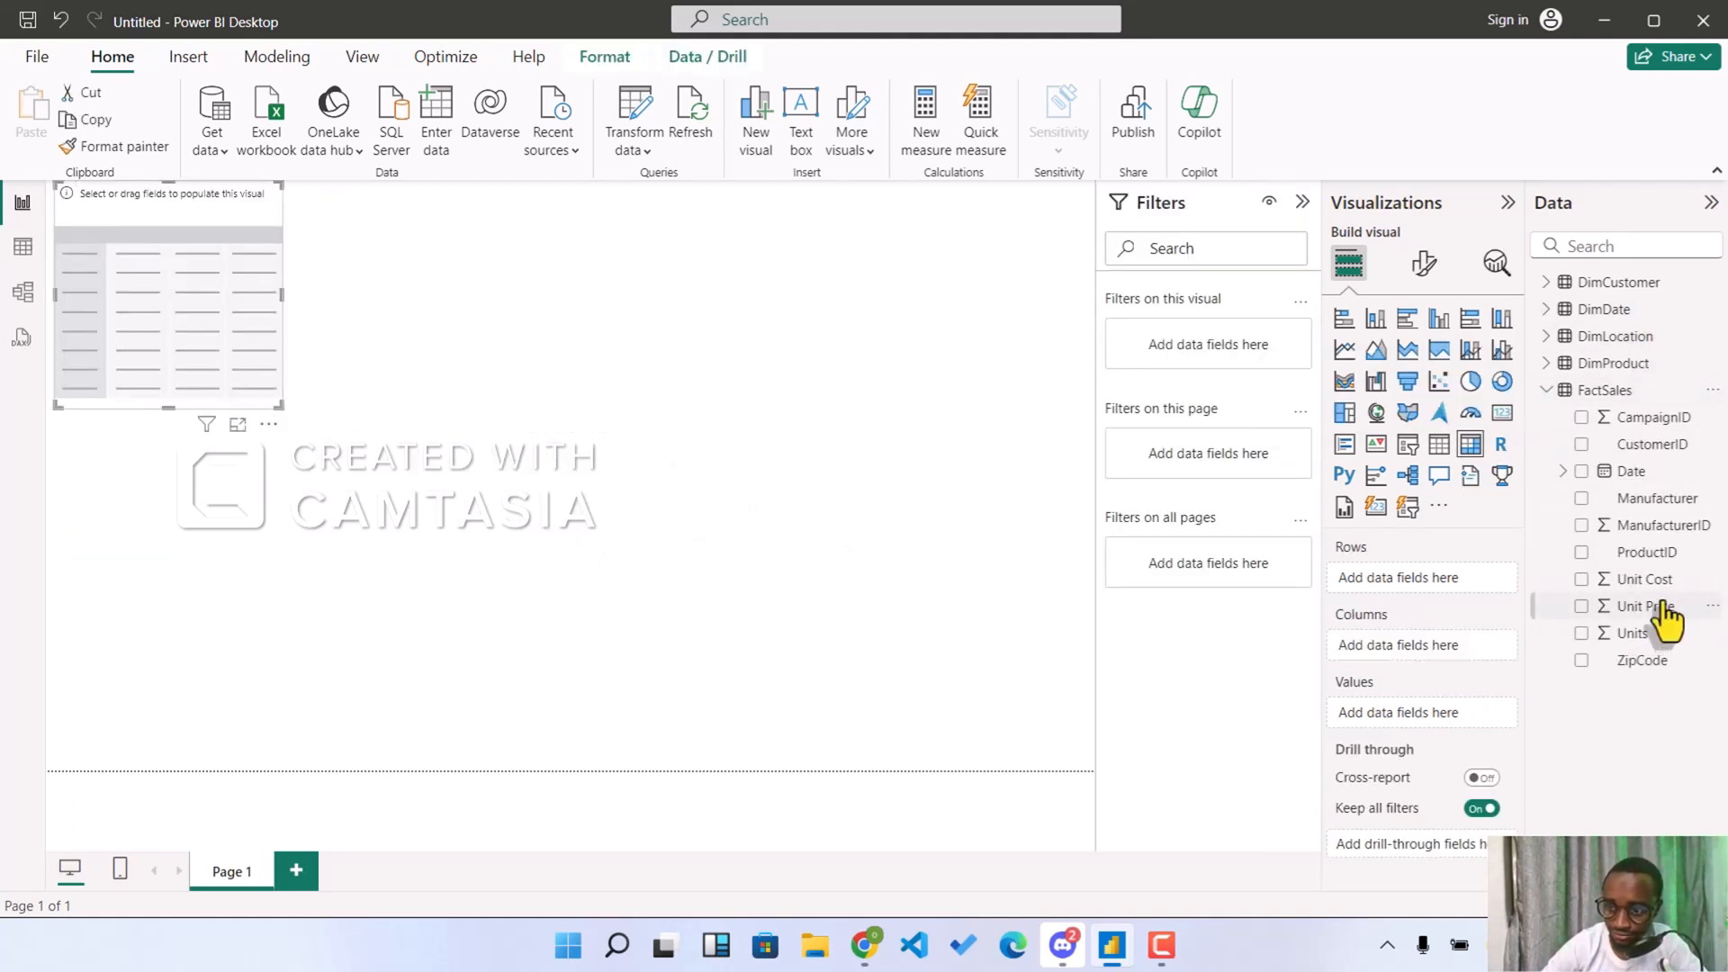
left_click(1583, 608)
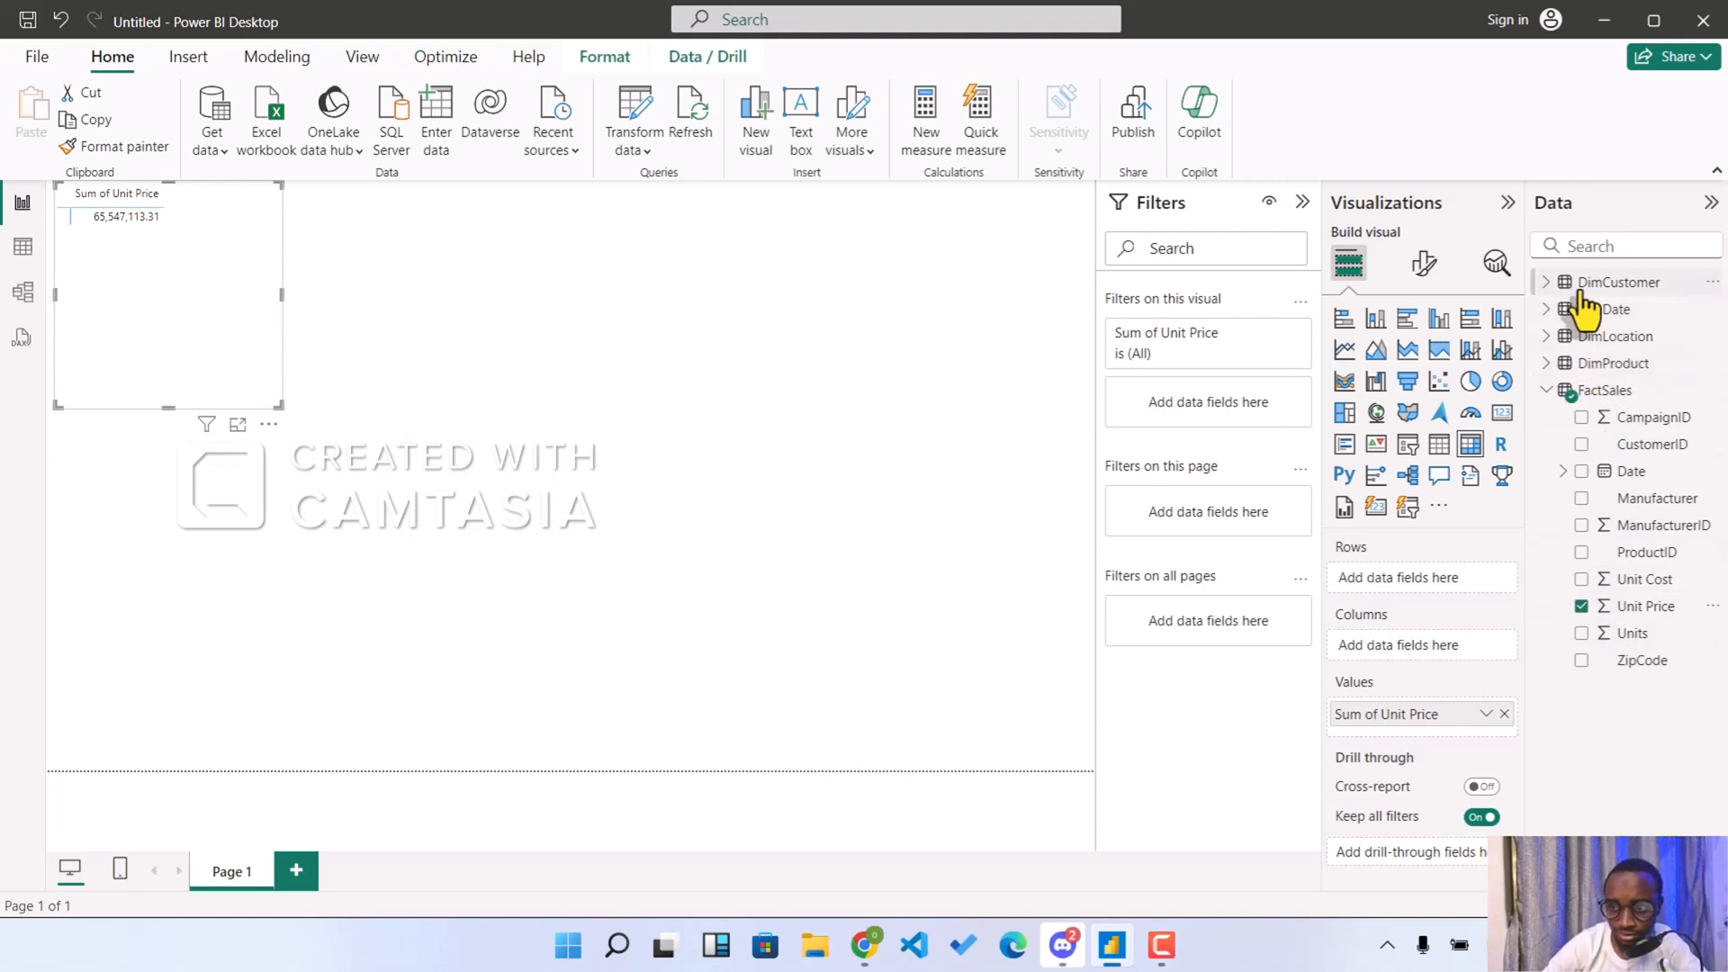
left_click(1548, 284)
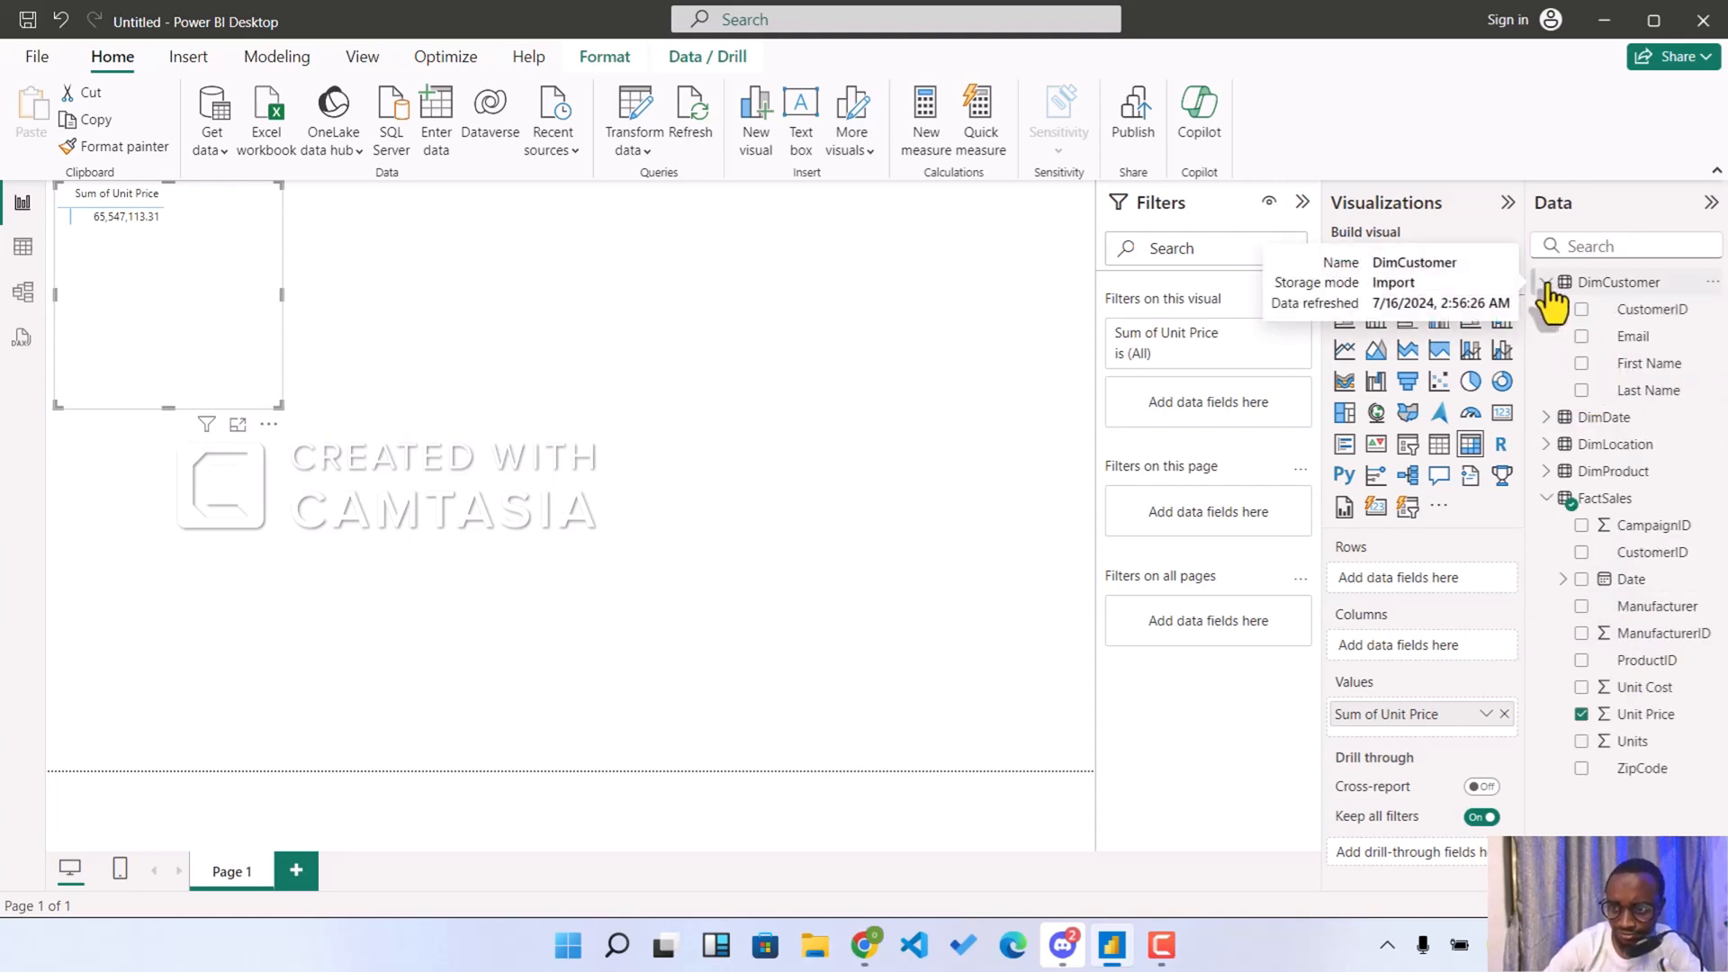
left_click(1581, 364)
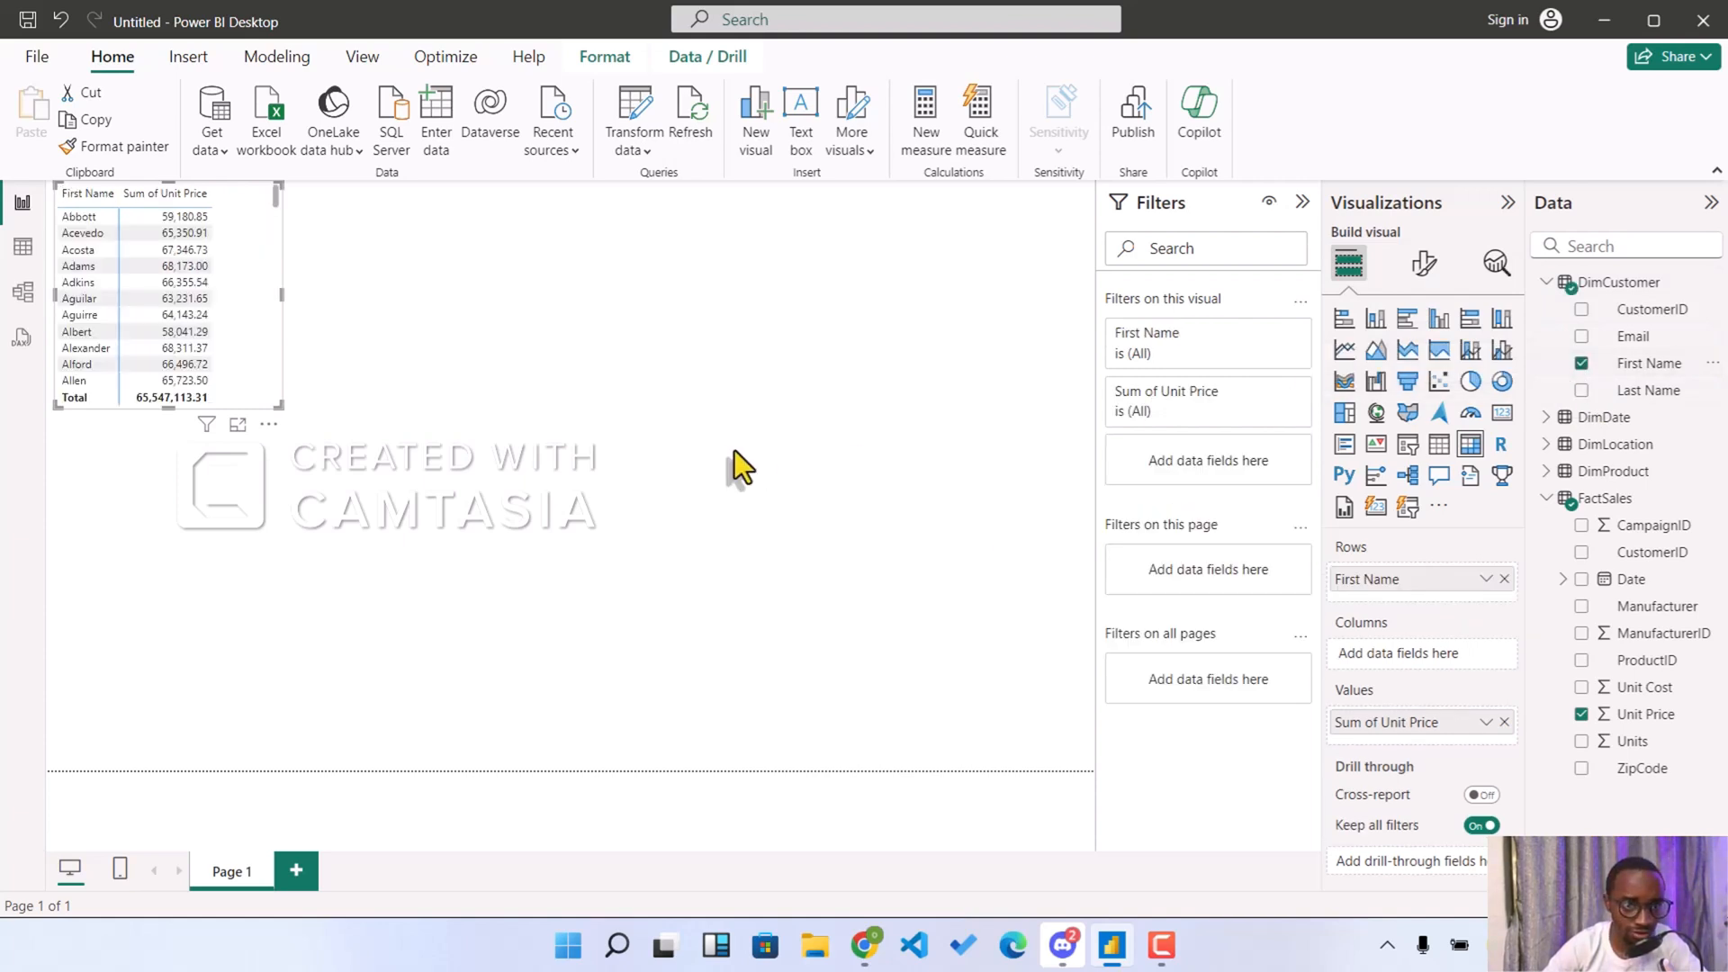
left_click_drag(277, 406, 727, 748)
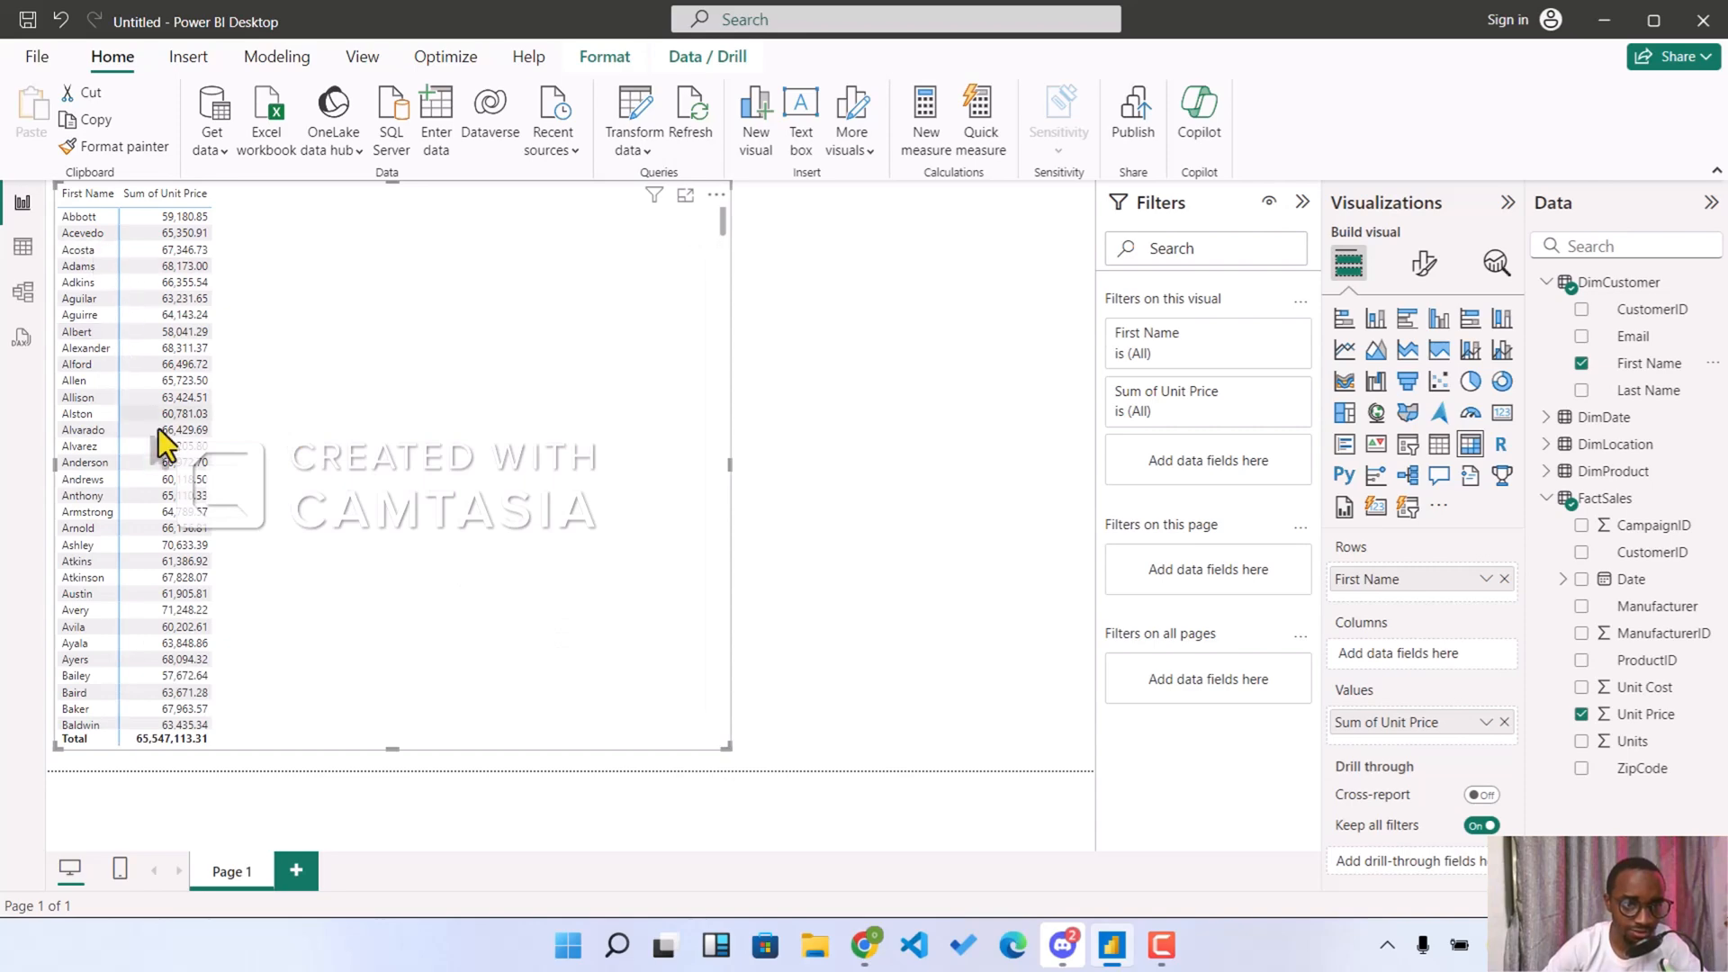
- Try to split the matrix's Unit Price by the DimDate Date hierarchy in the columns, and remove the hierarchy again
scroll(140, 565, "down", 10)
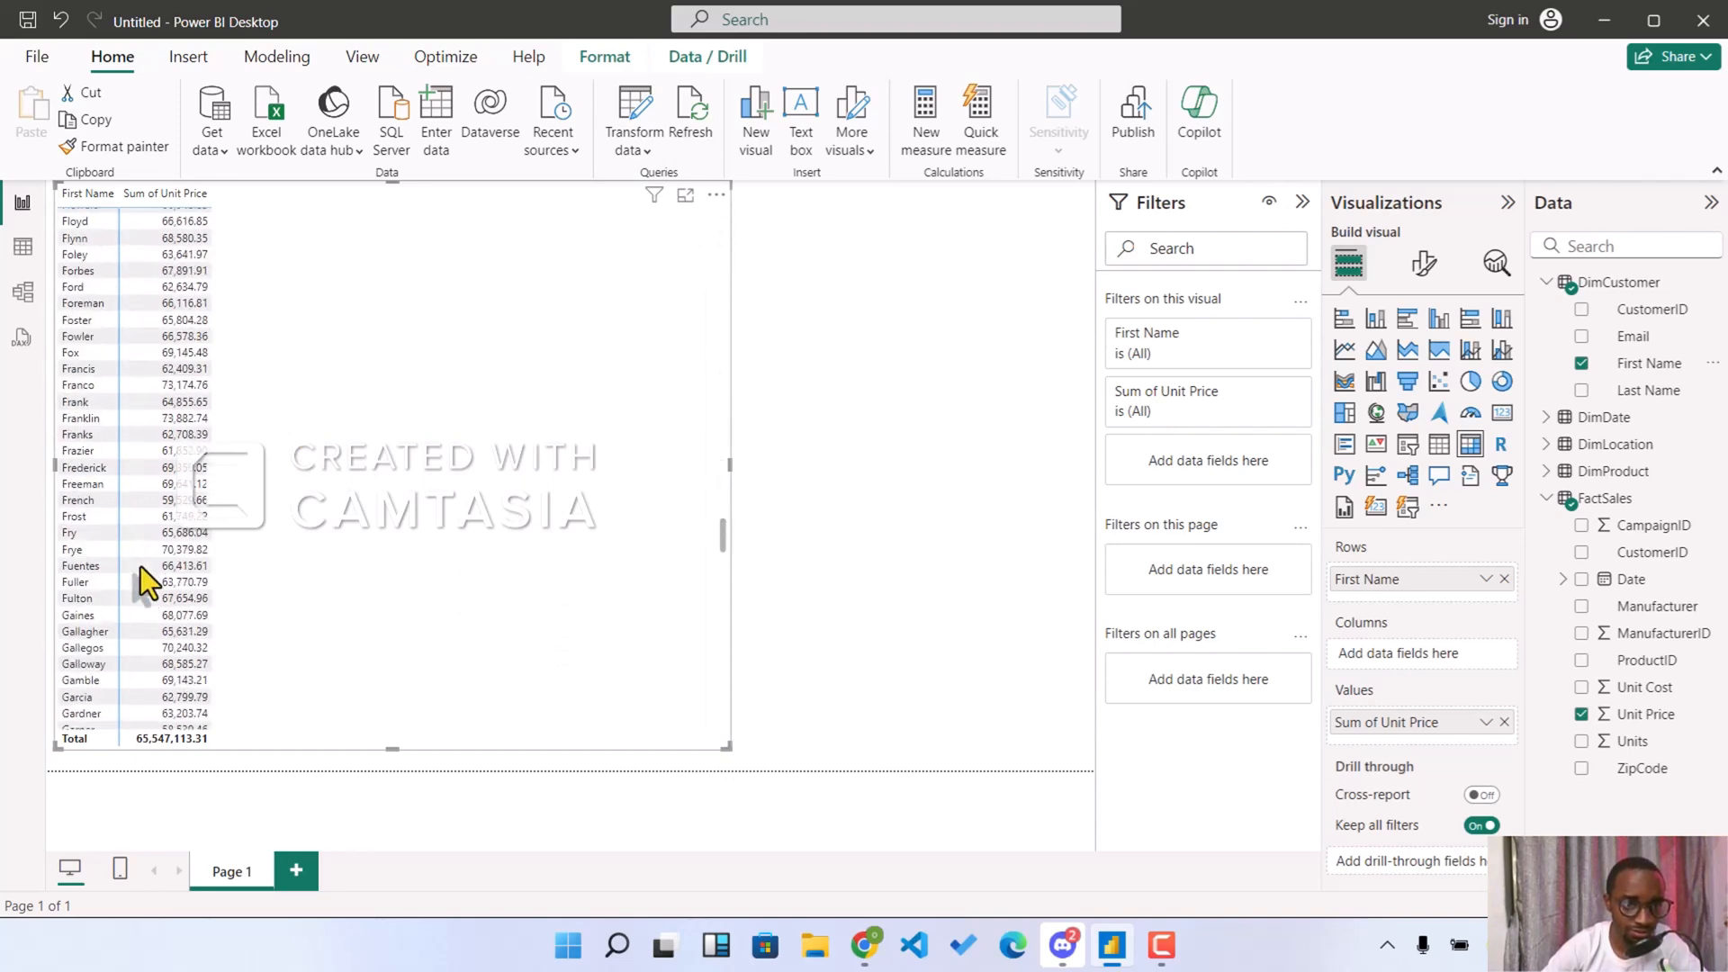
scroll(141, 565, "up", 10)
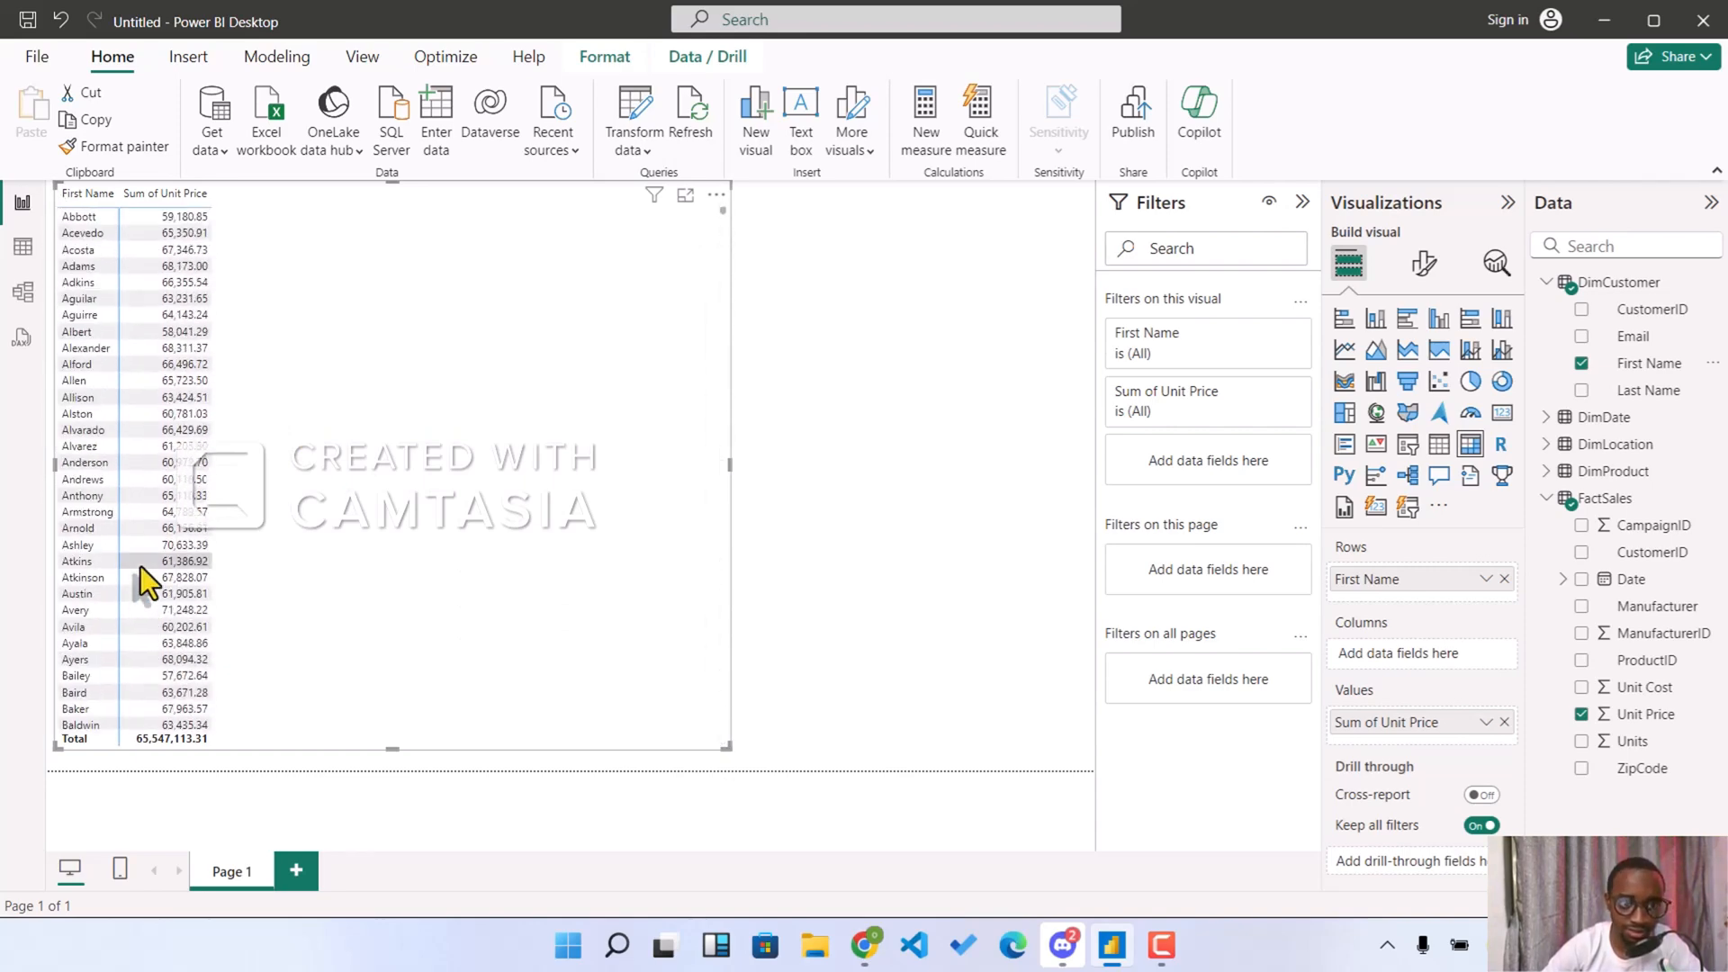
left_click(1548, 419)
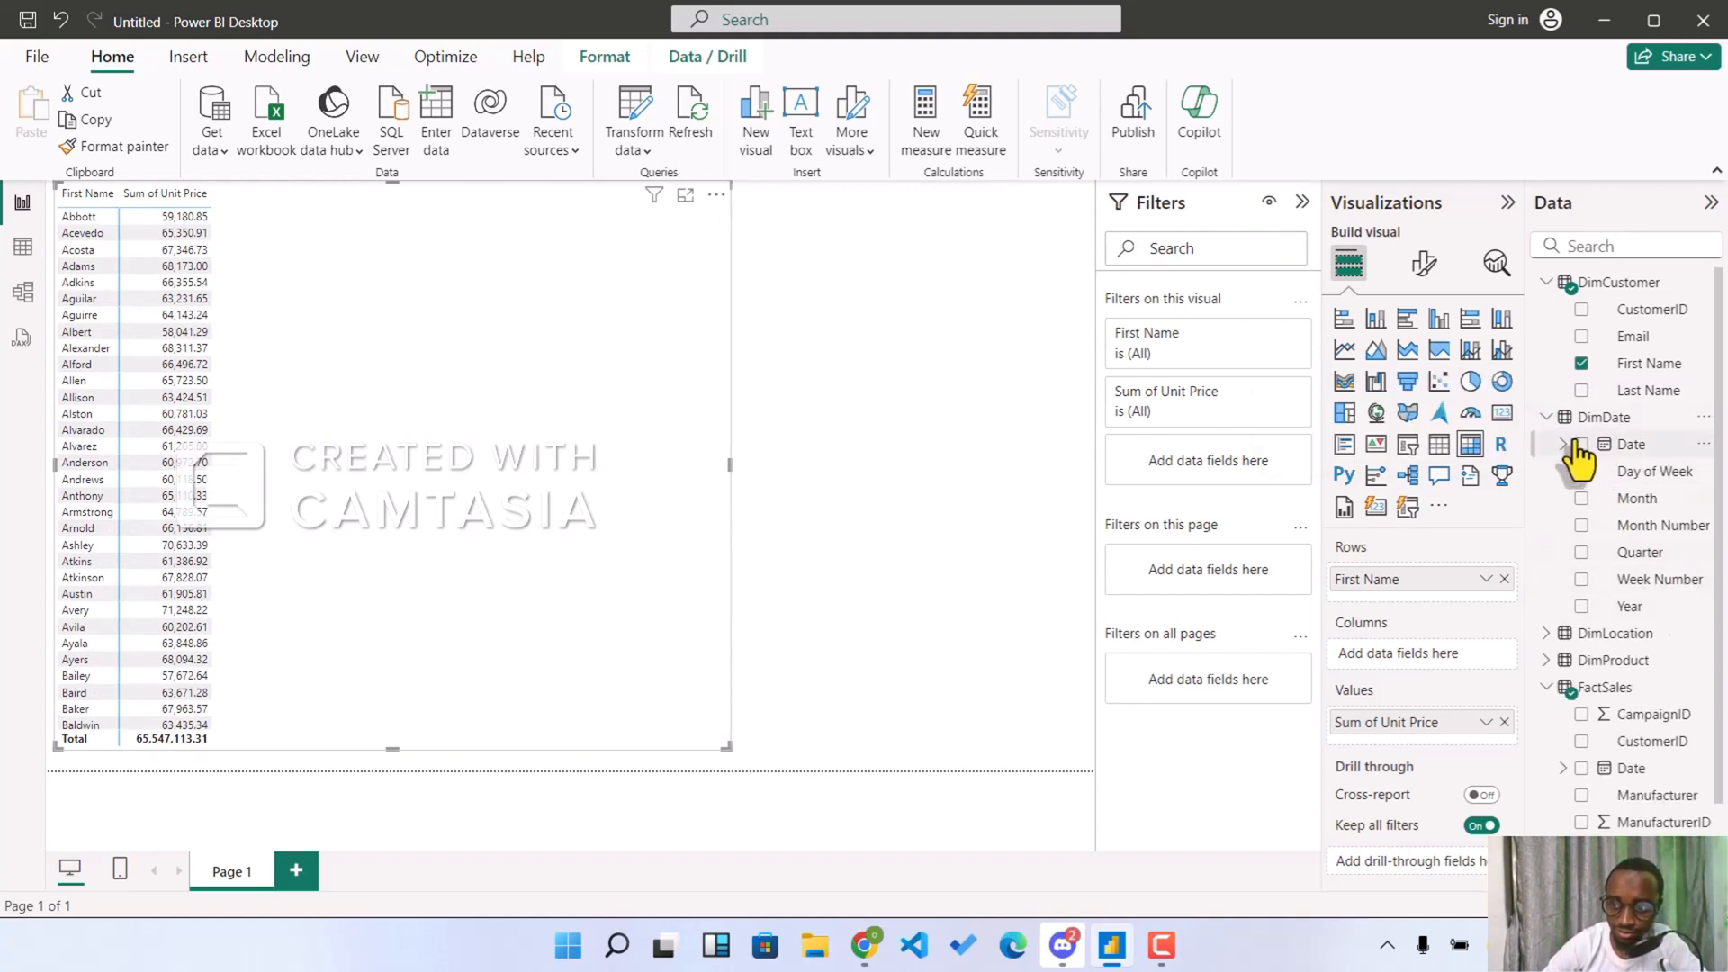
left_click(1581, 444)
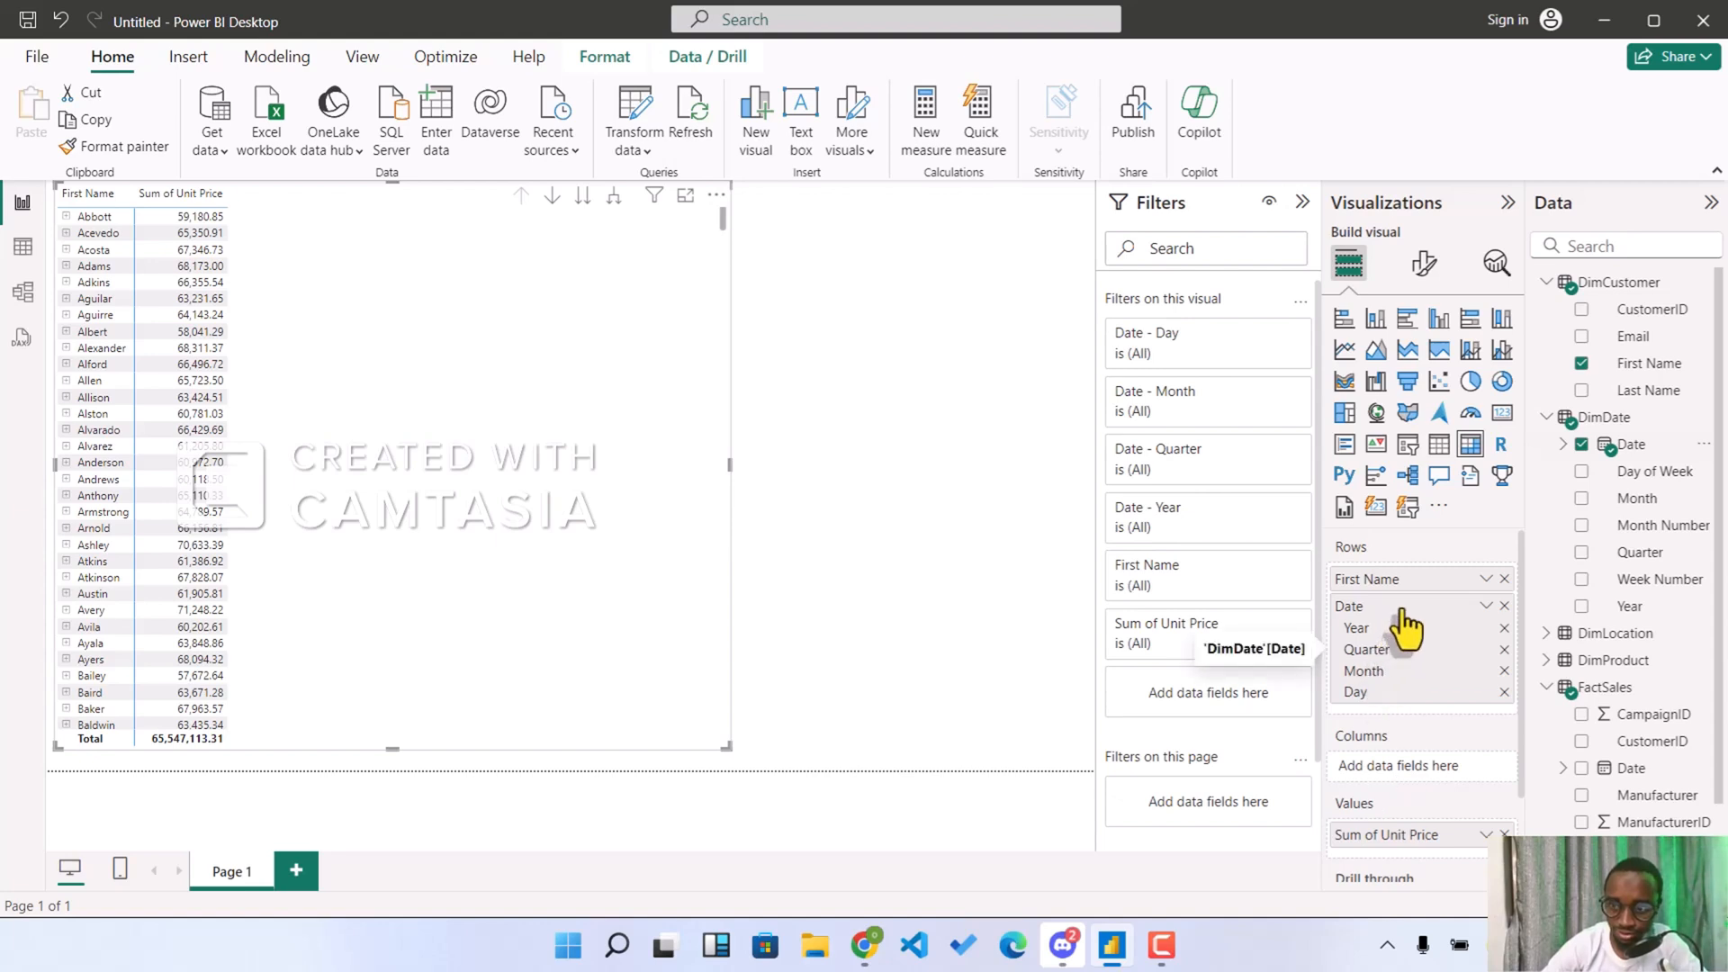
left_click_drag(1404, 619, 1406, 792)
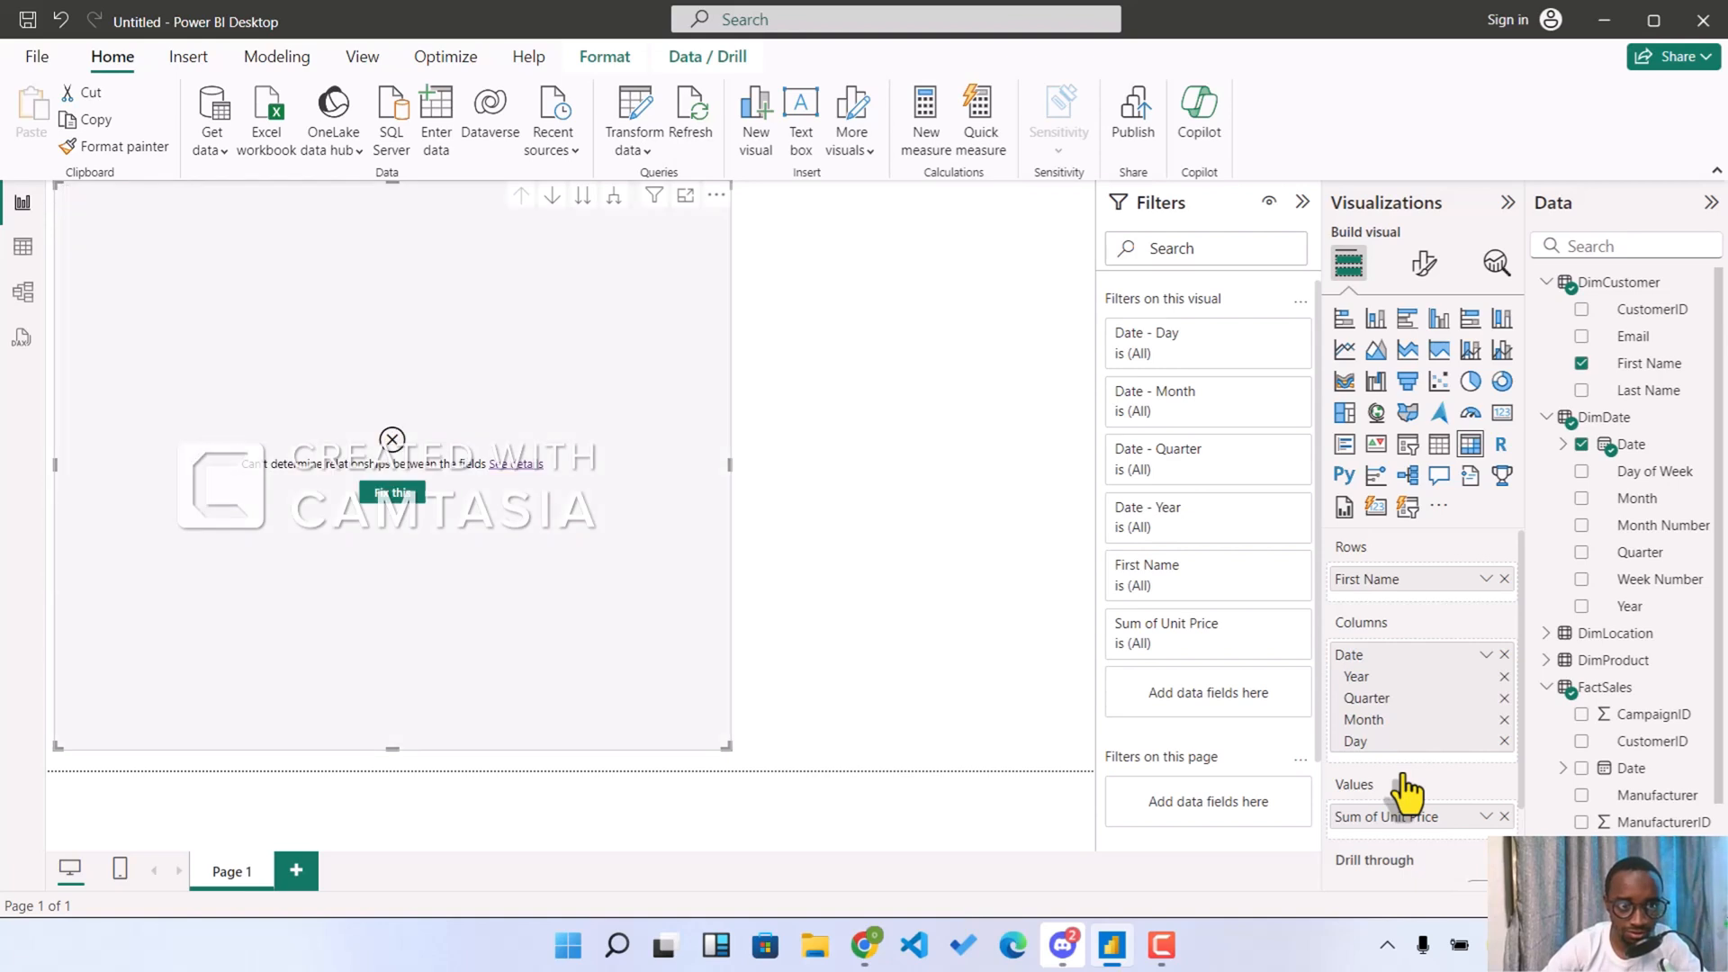
left_click(1504, 655)
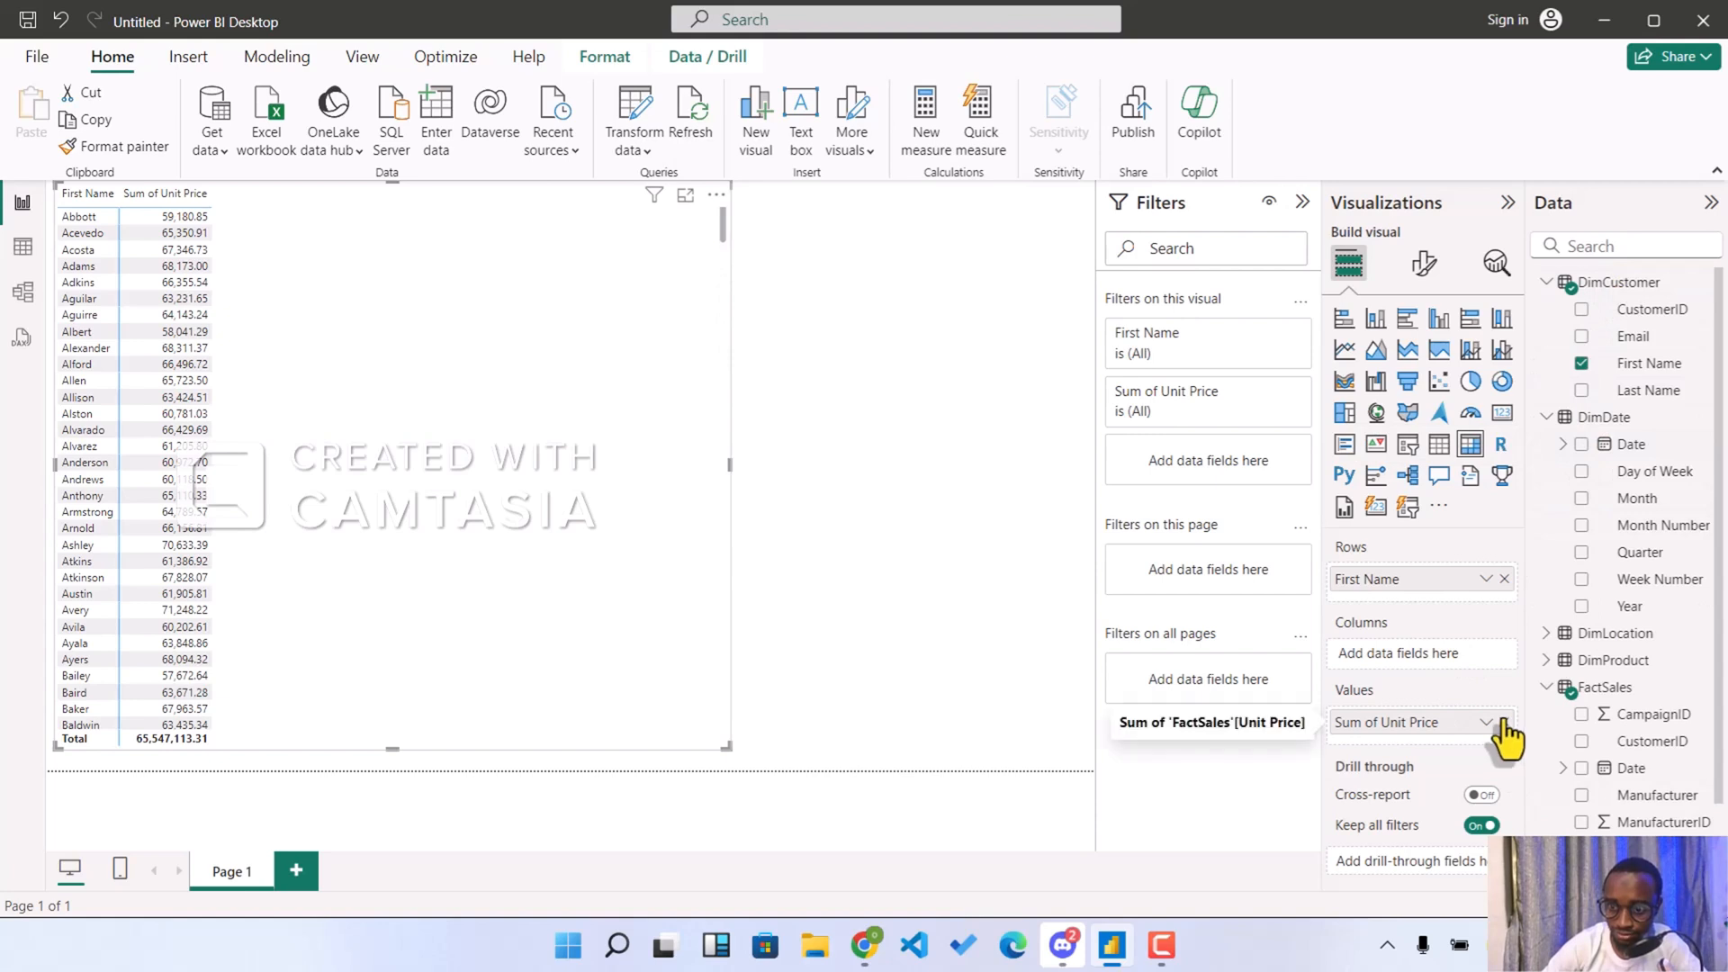
- Replace First Name with the DimDate Year field in the matrix rows
left_click(1504, 581)
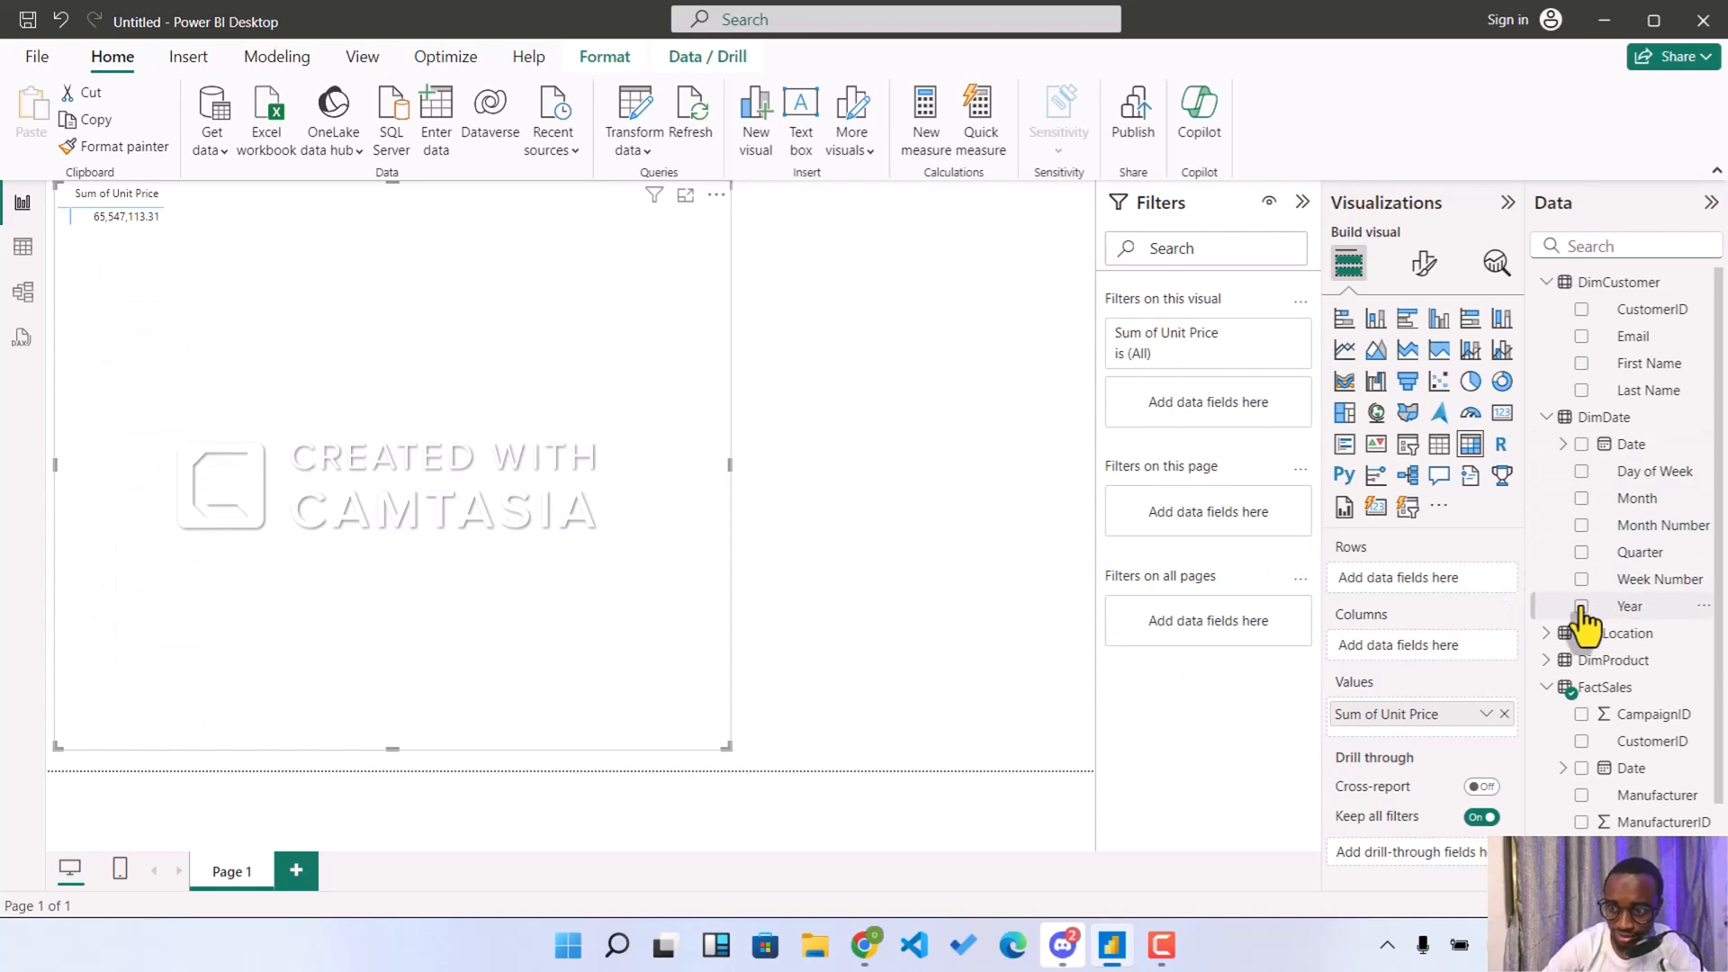
left_click_drag(1581, 608, 1424, 585)
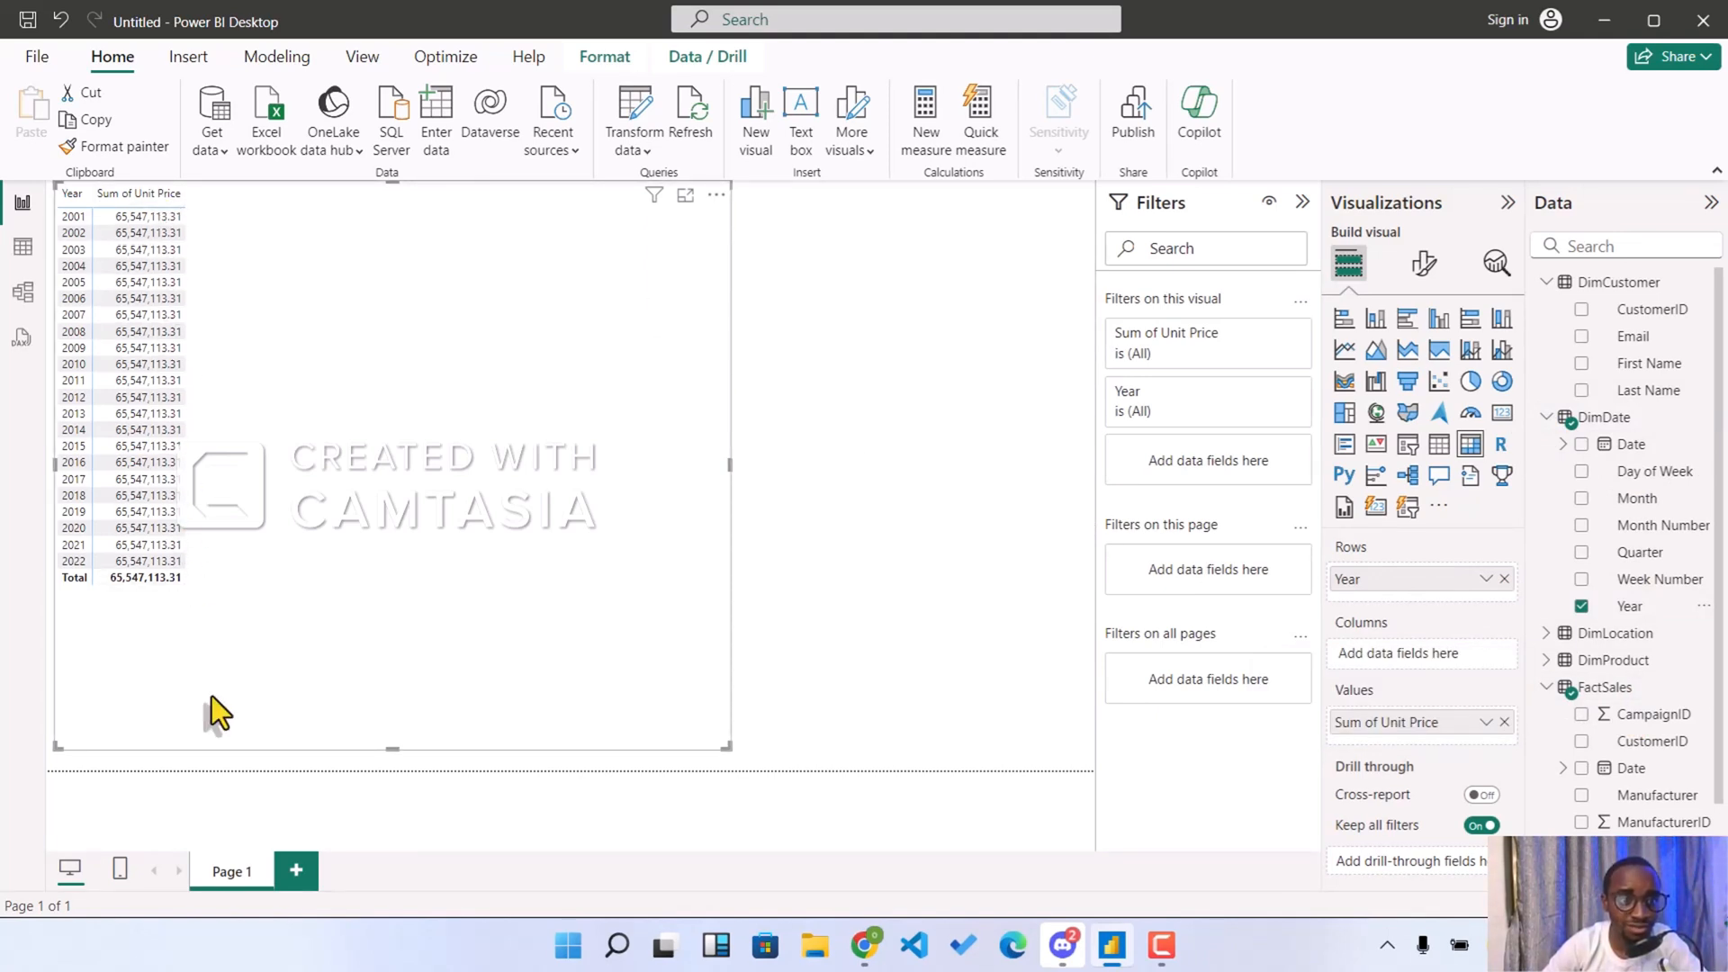
- Create an active one-to-many relationship from DimDate Date to FactSales Date with single cross-filter direction in the model diagram
left_click(23, 292)
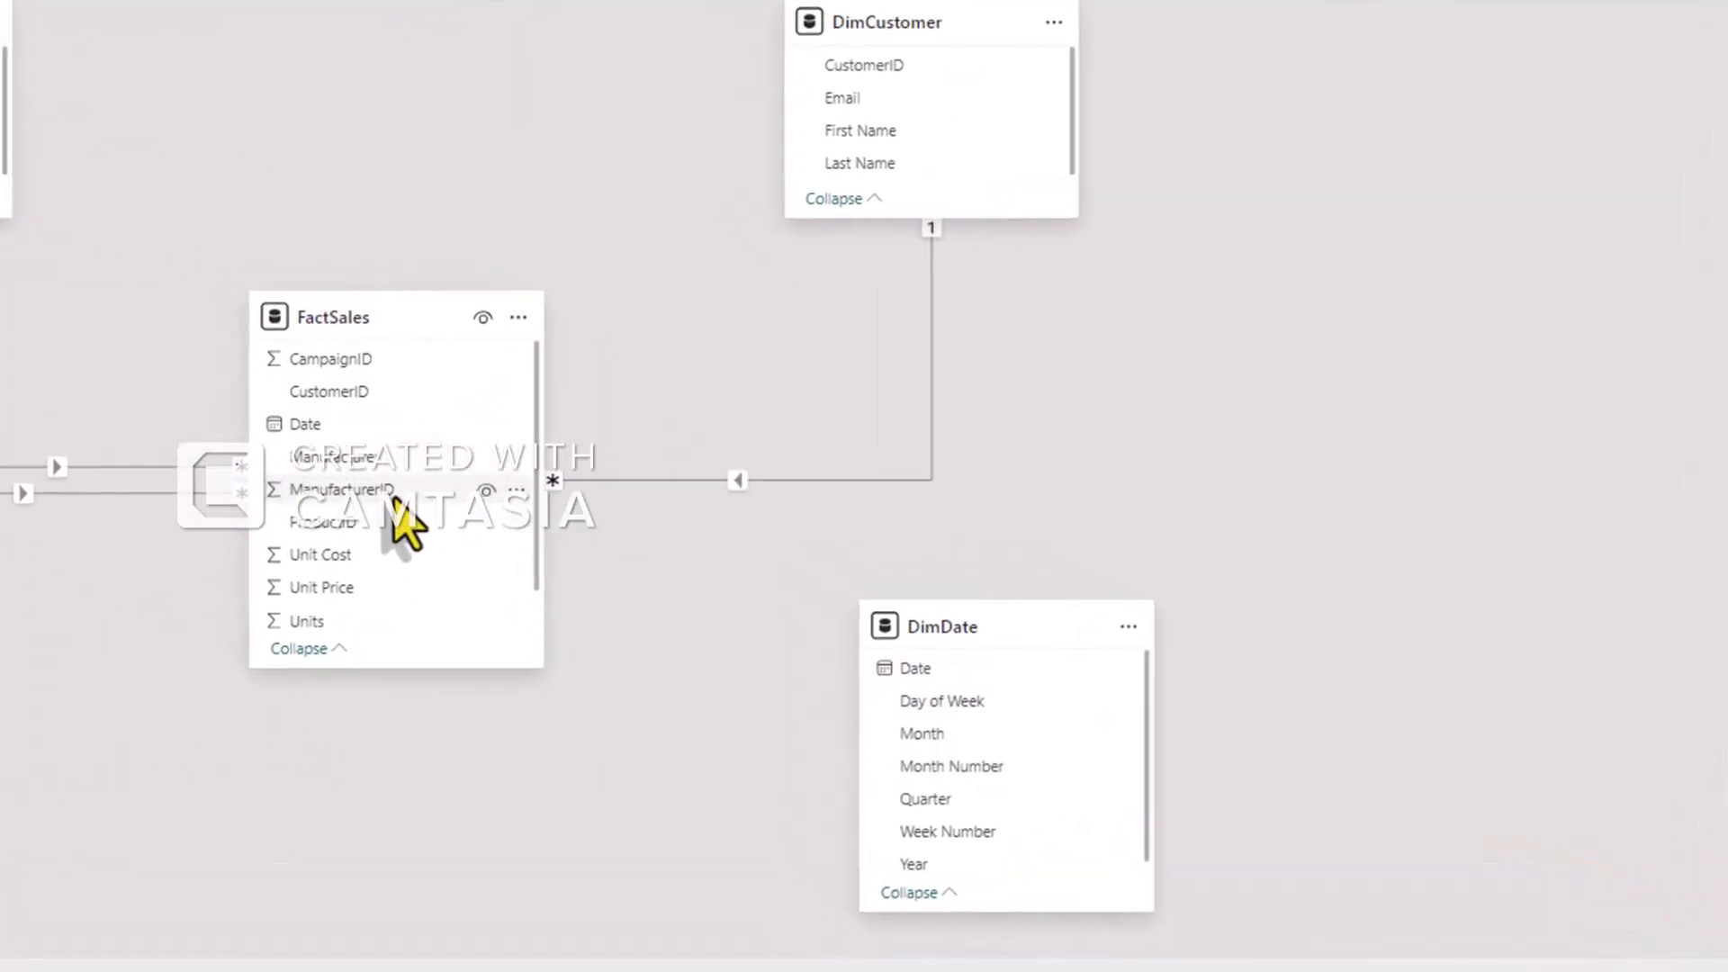
left_click_drag(936, 673, 352, 423)
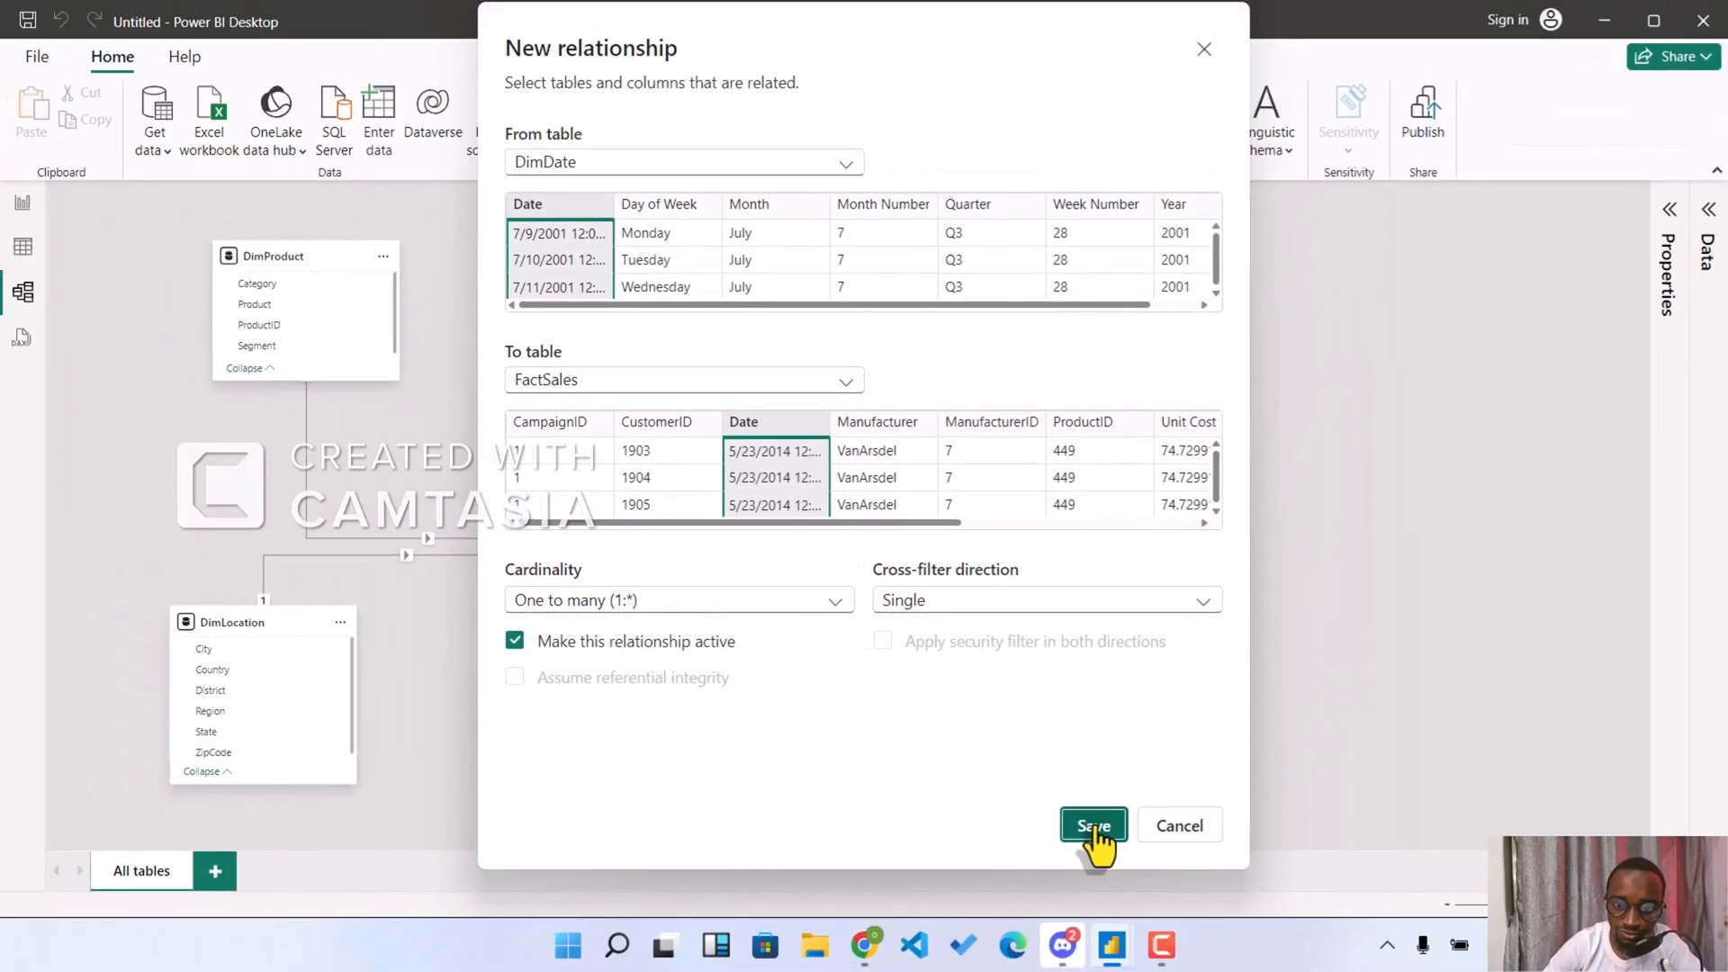
left_click(1105, 918)
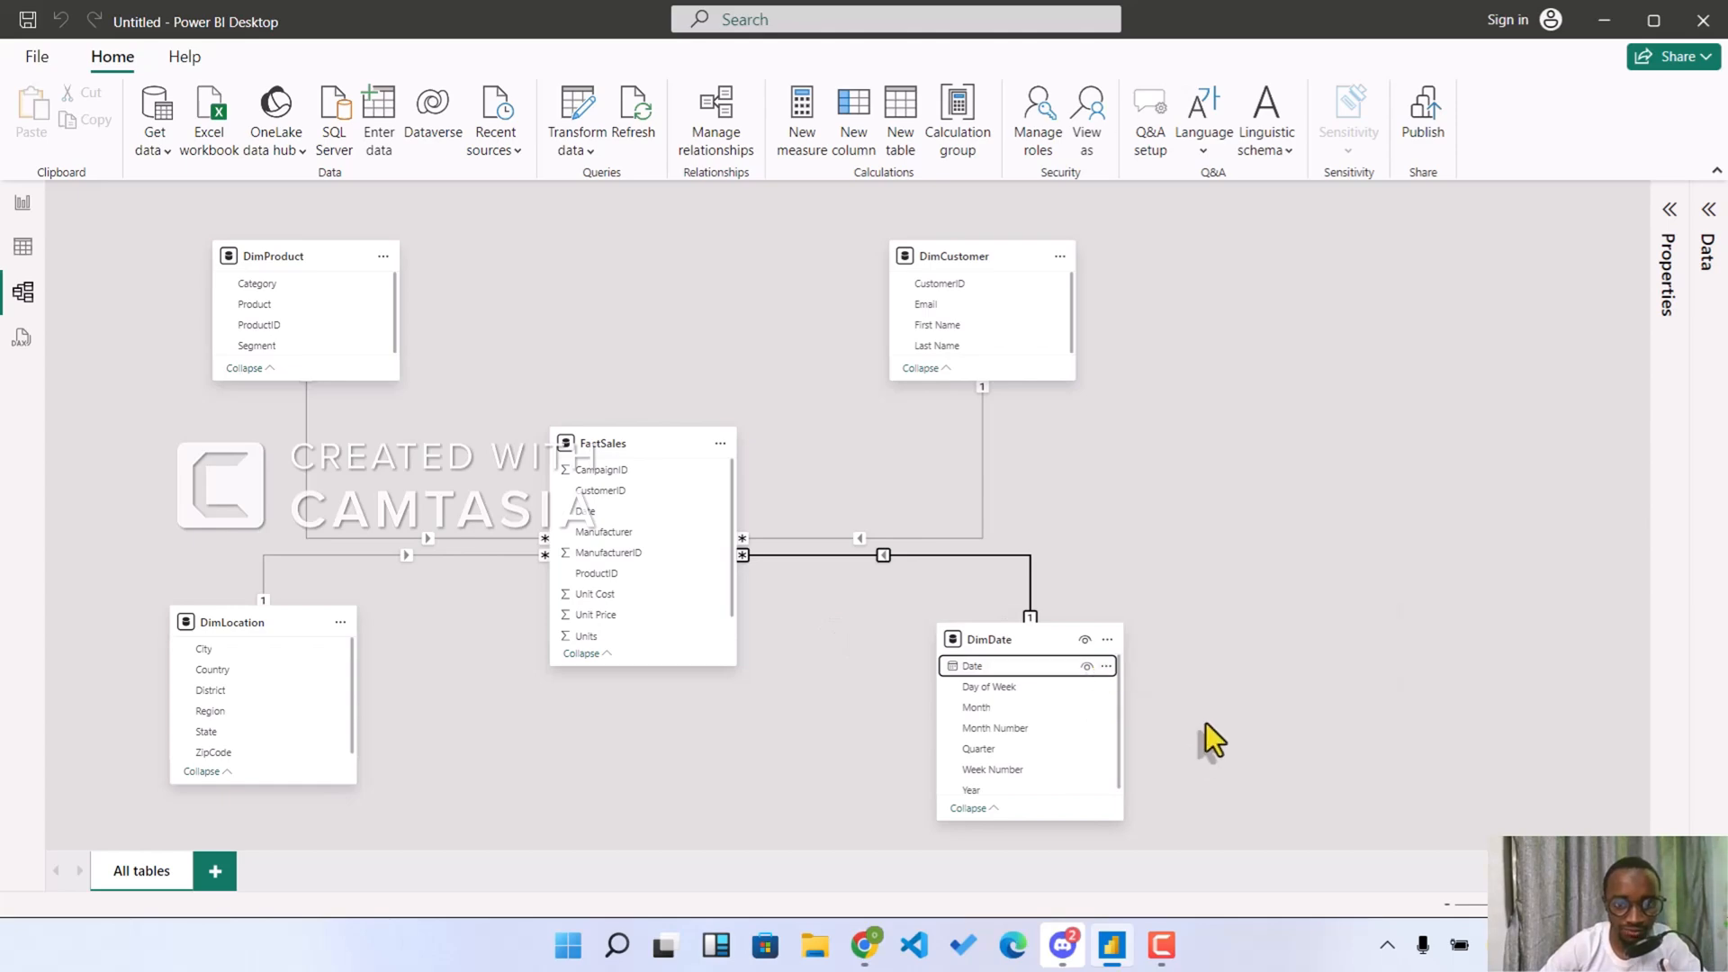
- Return to the report page and convert the Unit Price by Year matrix into a line chart
left_click(20, 209)
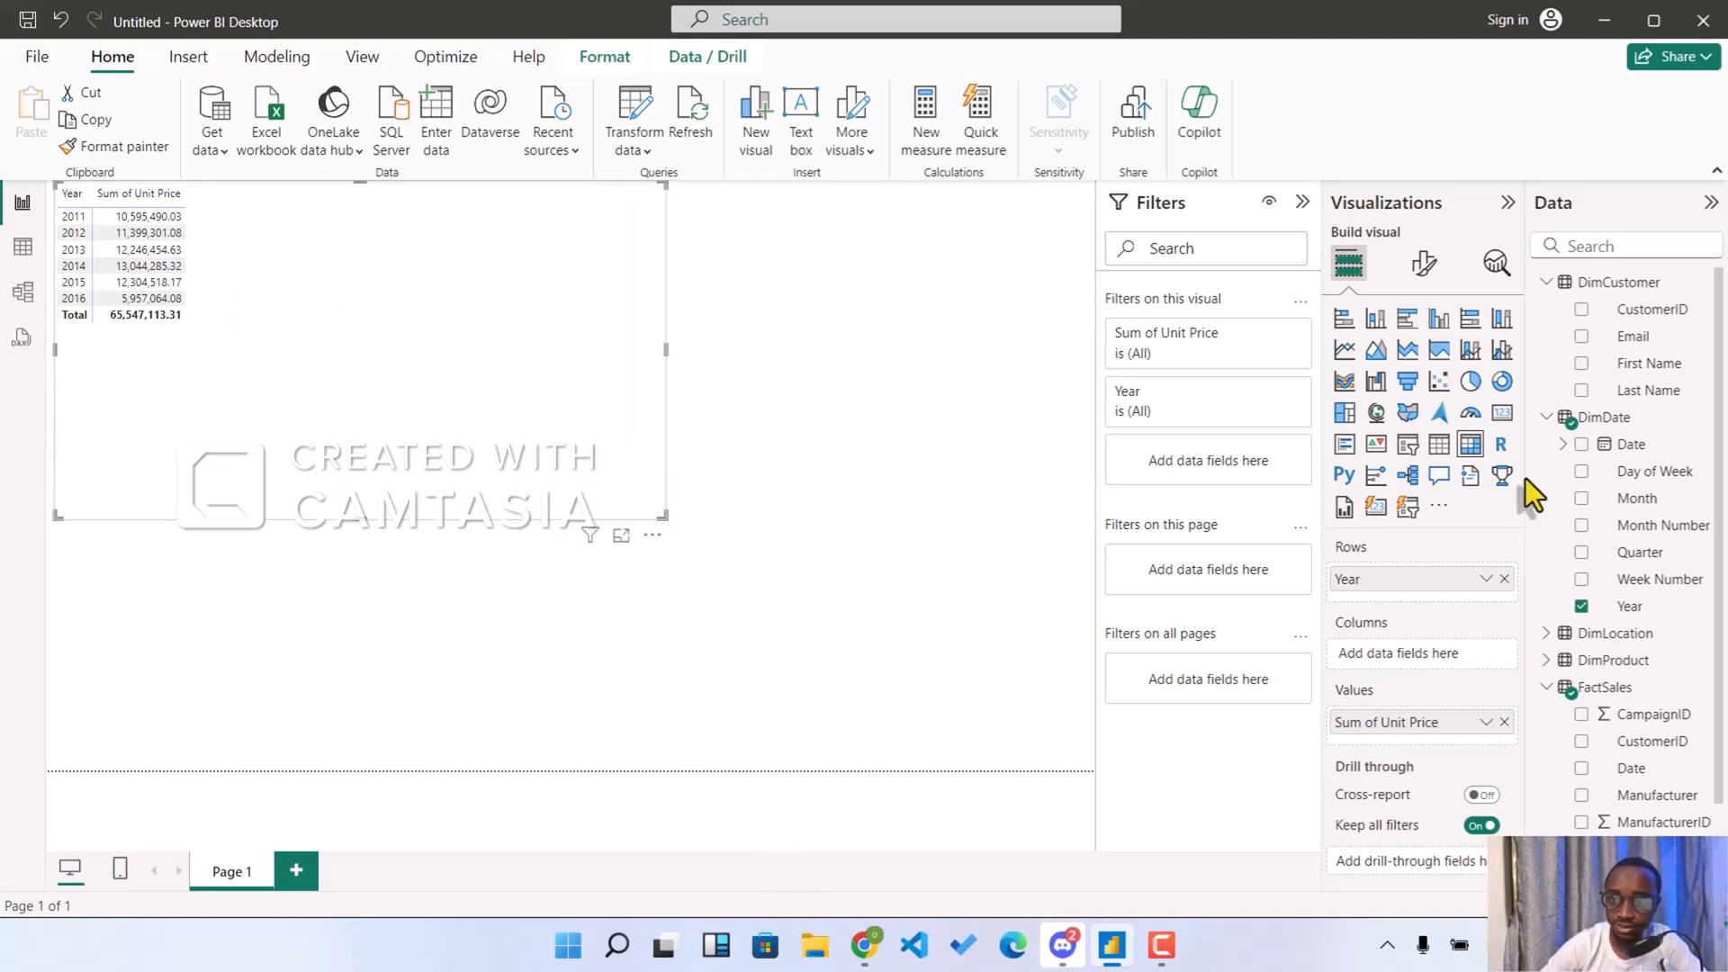
left_click(1345, 350)
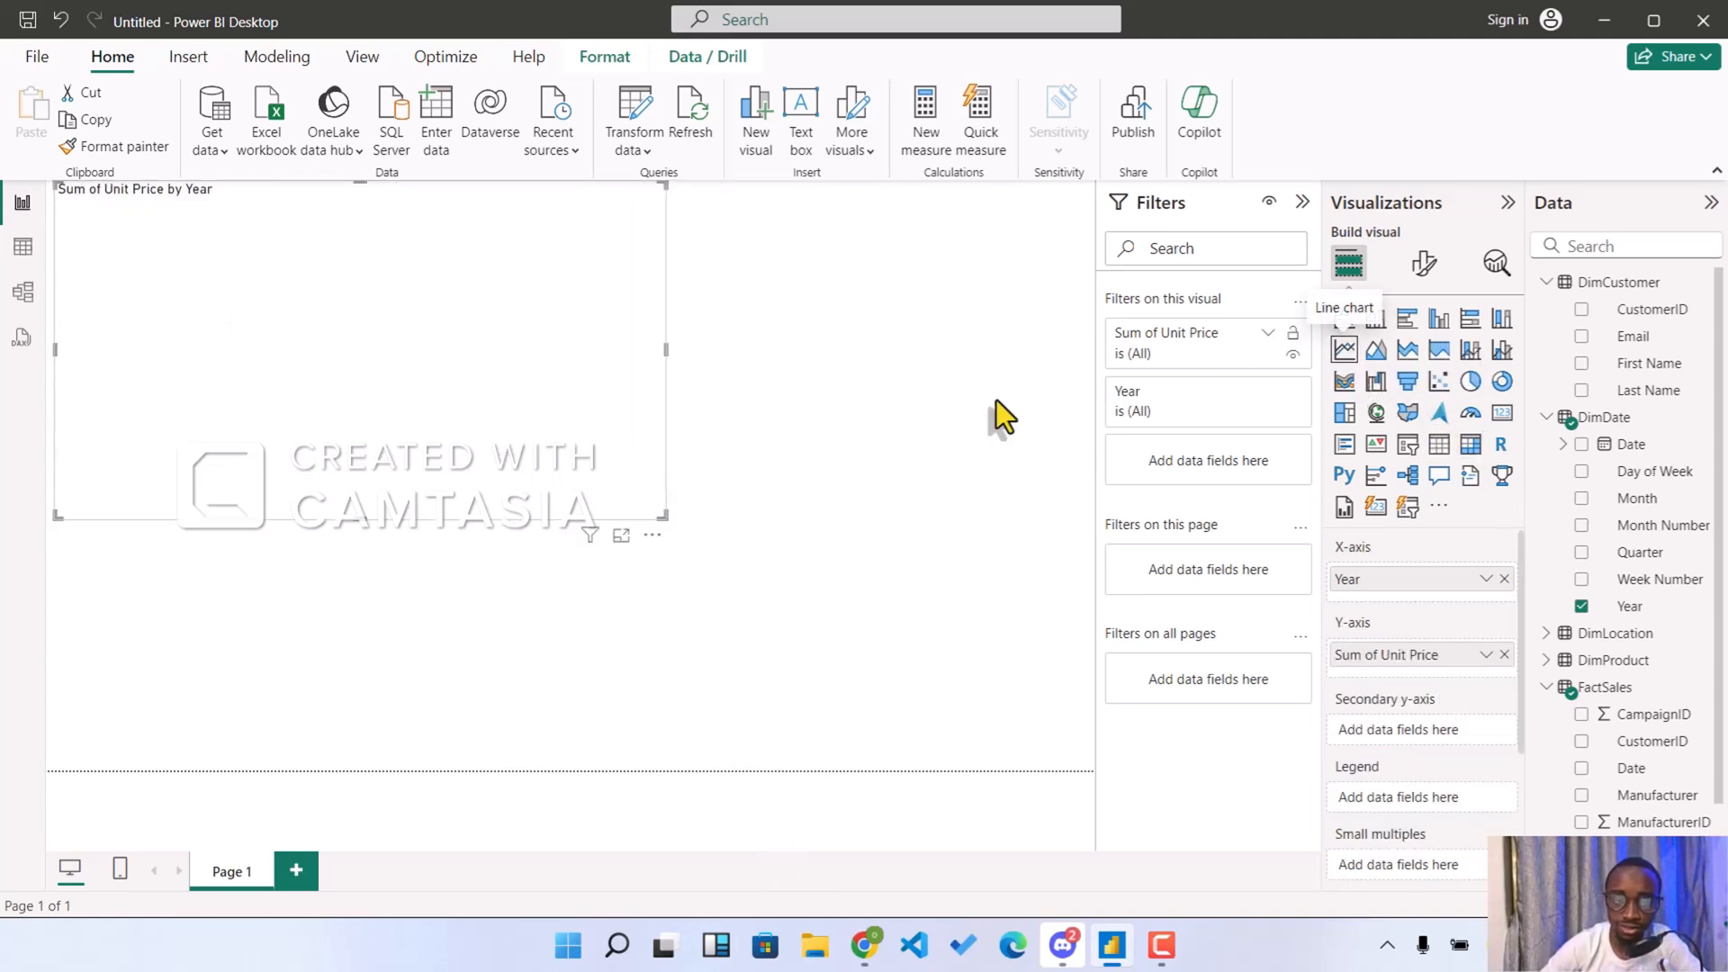